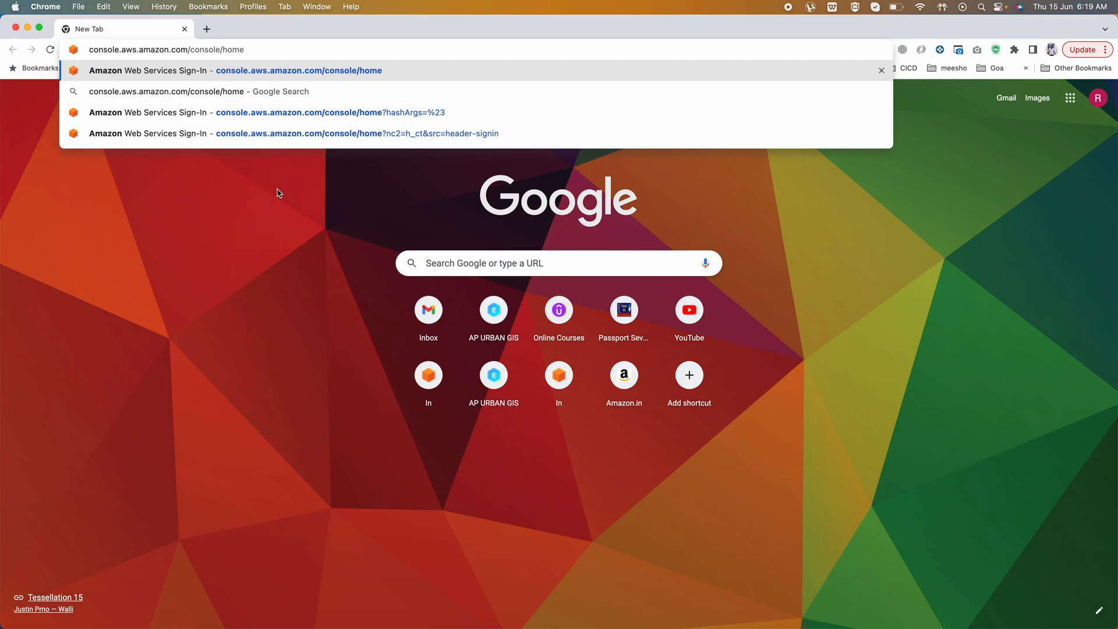
Open the AWS Management Console sign-in page at console.aws.amazon.com/console/home.
{"action": "key", "text": "Return"}
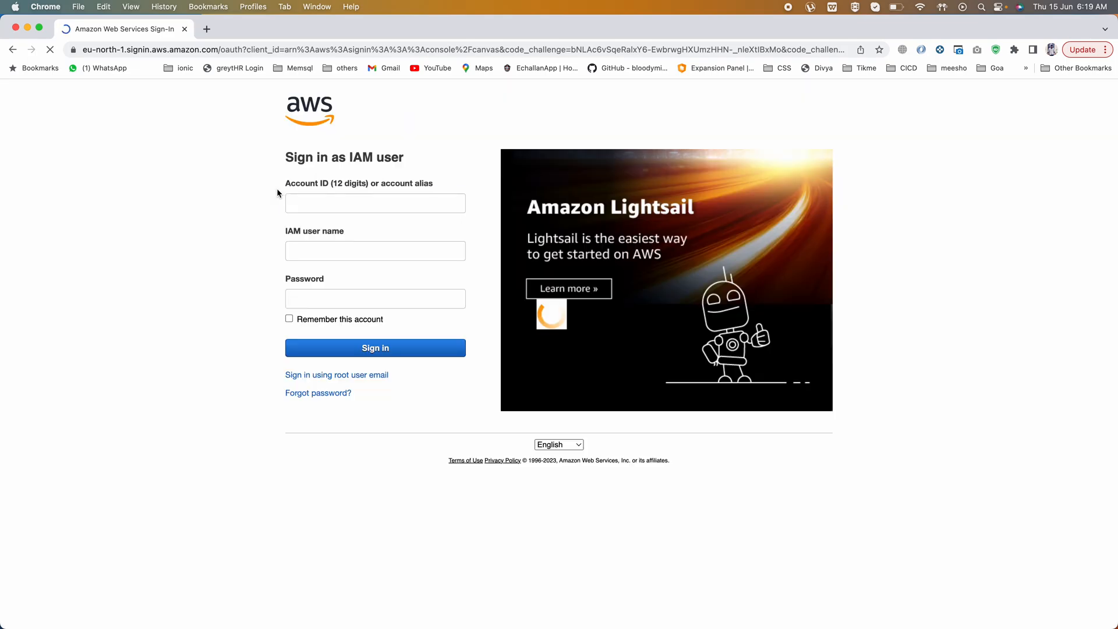
{"action": "left_click", "coordinate": [316, 208]}
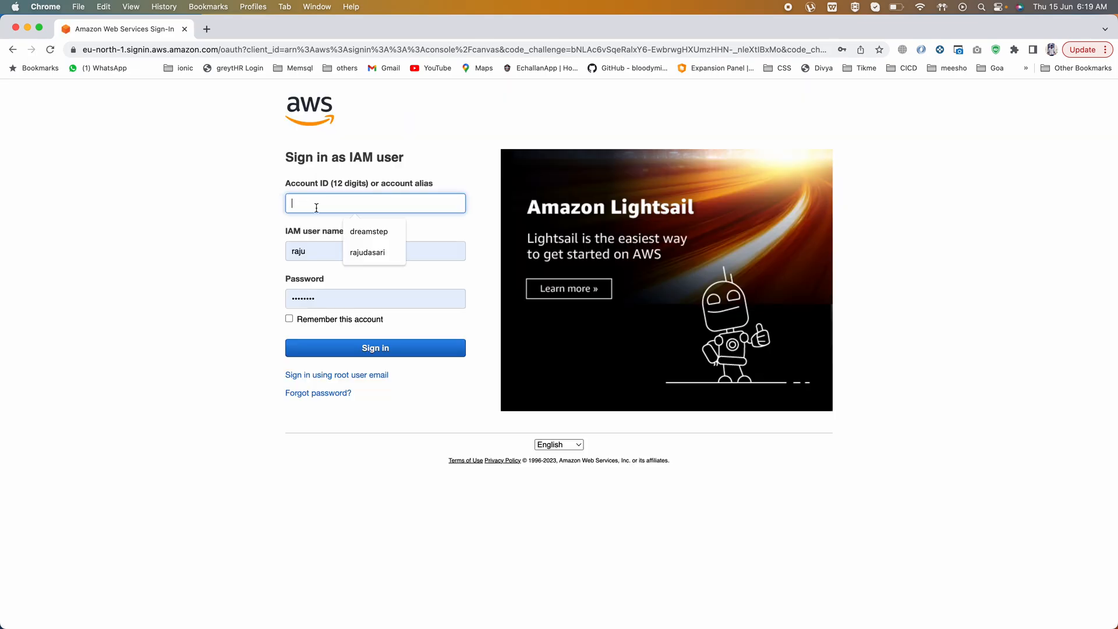
{"action": "left_click", "coordinate": [365, 253]}
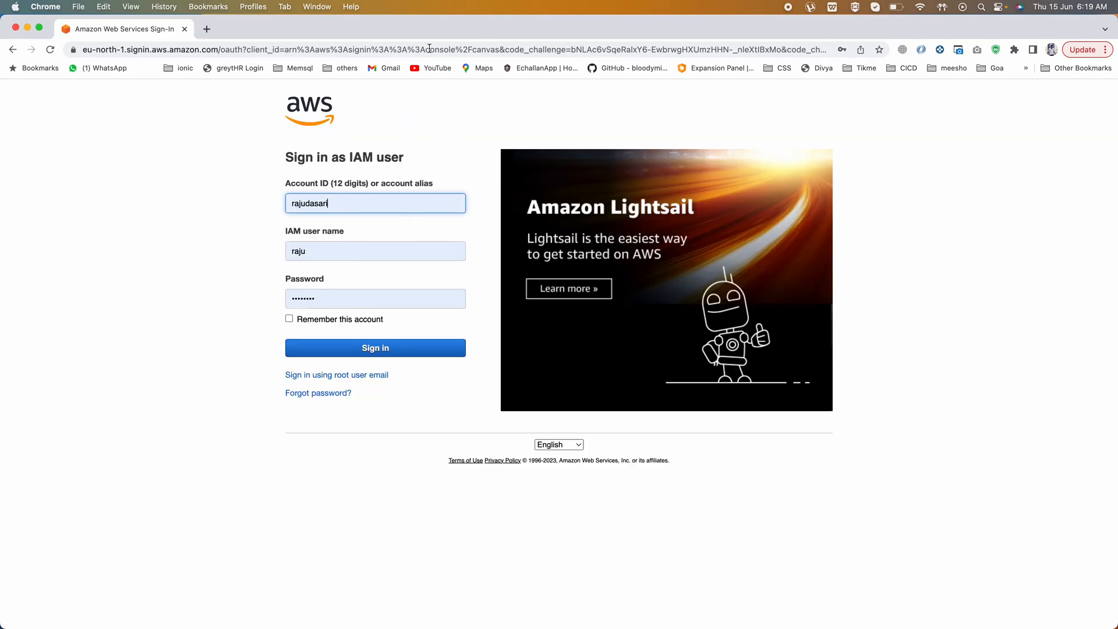
{"action": "left_click", "coordinate": [207, 50]}
Sign in to AWS as the root user with the saved root email address and account password.
{"action": "left_click", "coordinate": [350, 376]}
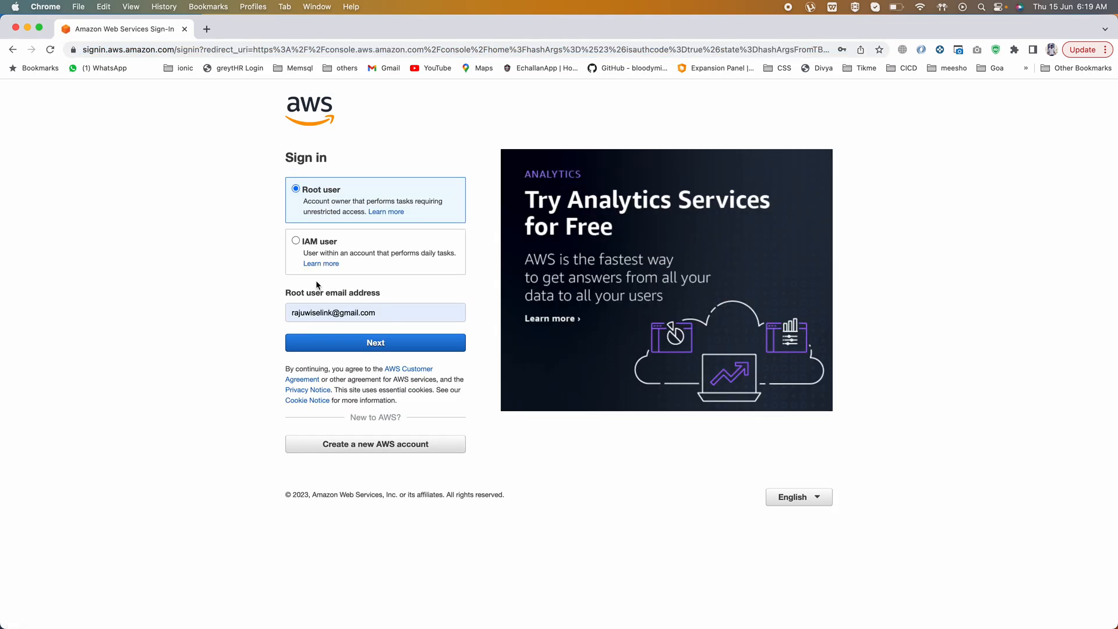
{"action": "left_click", "coordinate": [354, 342]}
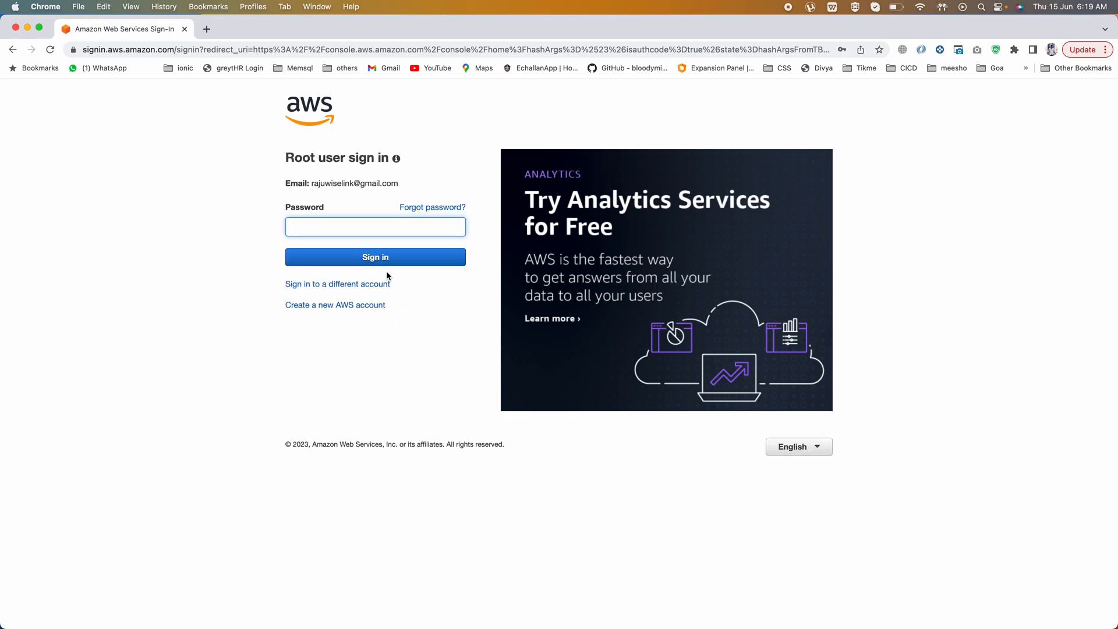
{"action": "left_click", "coordinate": [342, 227]}
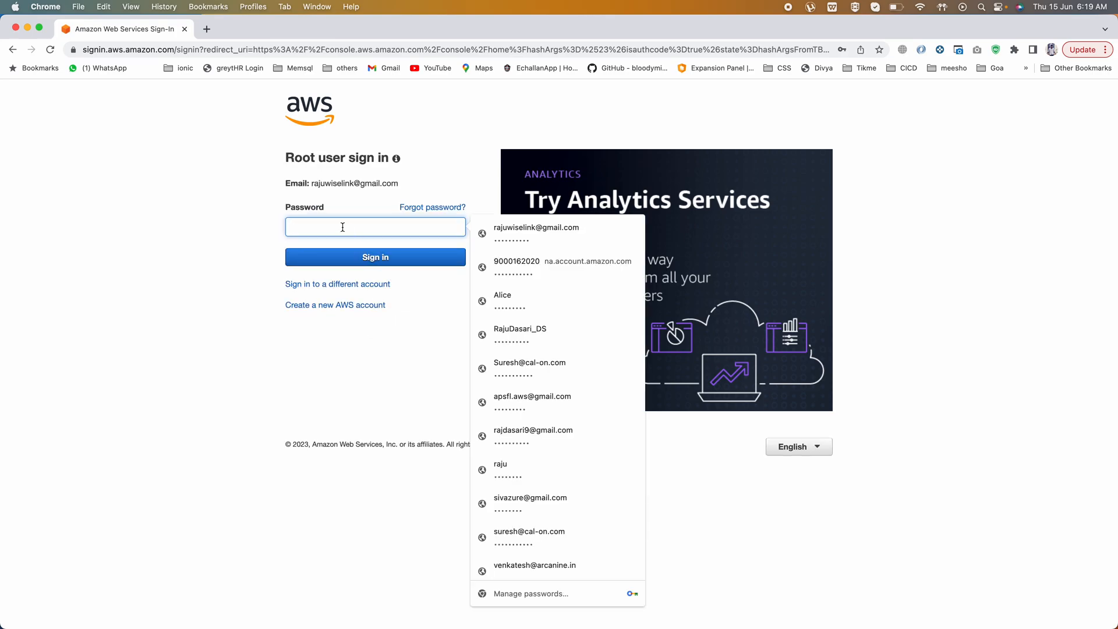
{"action": "left_click", "coordinate": [534, 227]}
{"action": "left_click", "coordinate": [366, 260]}
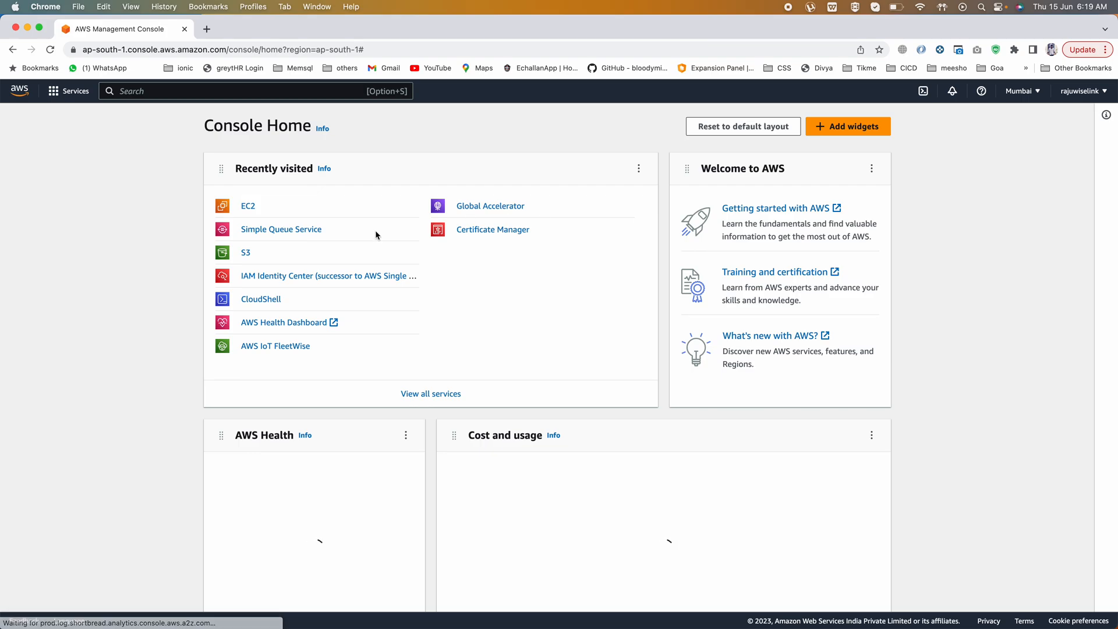
Open the EC2 instances list and remove the filter that limits it to running instances.
{"action": "left_click", "coordinate": [254, 208]}
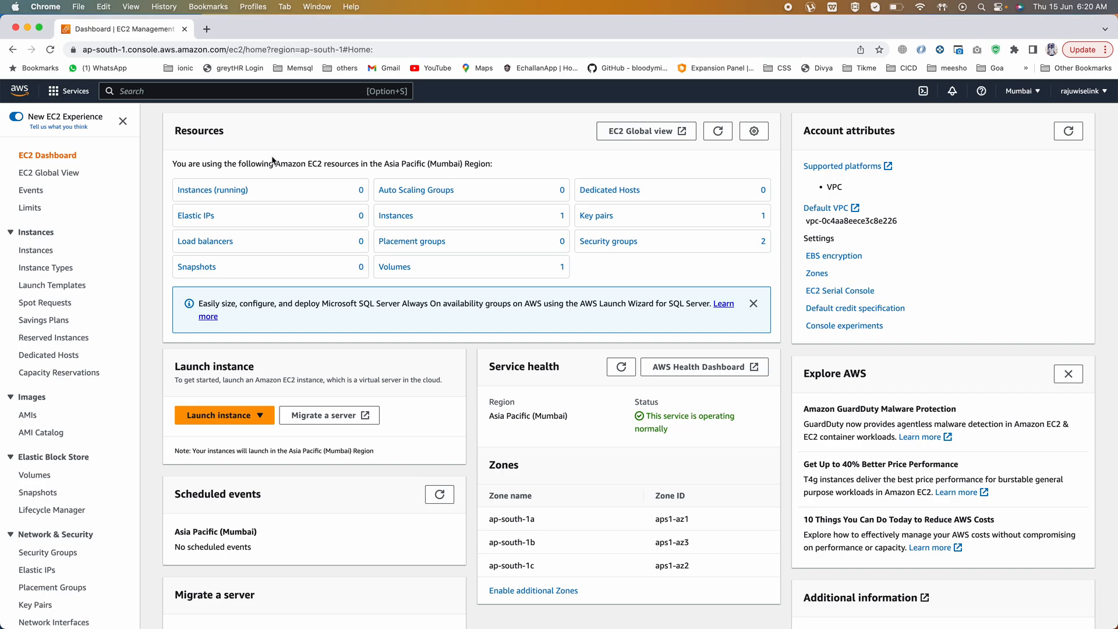
{"action": "left_click", "coordinate": [223, 193]}
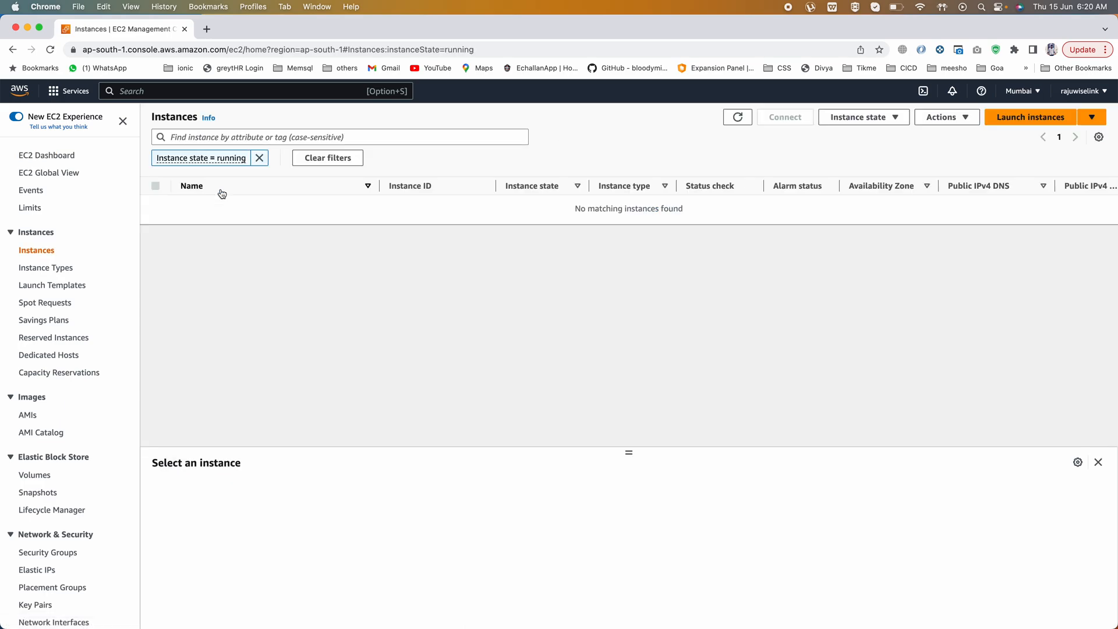
{"action": "left_click", "coordinate": [259, 158]}
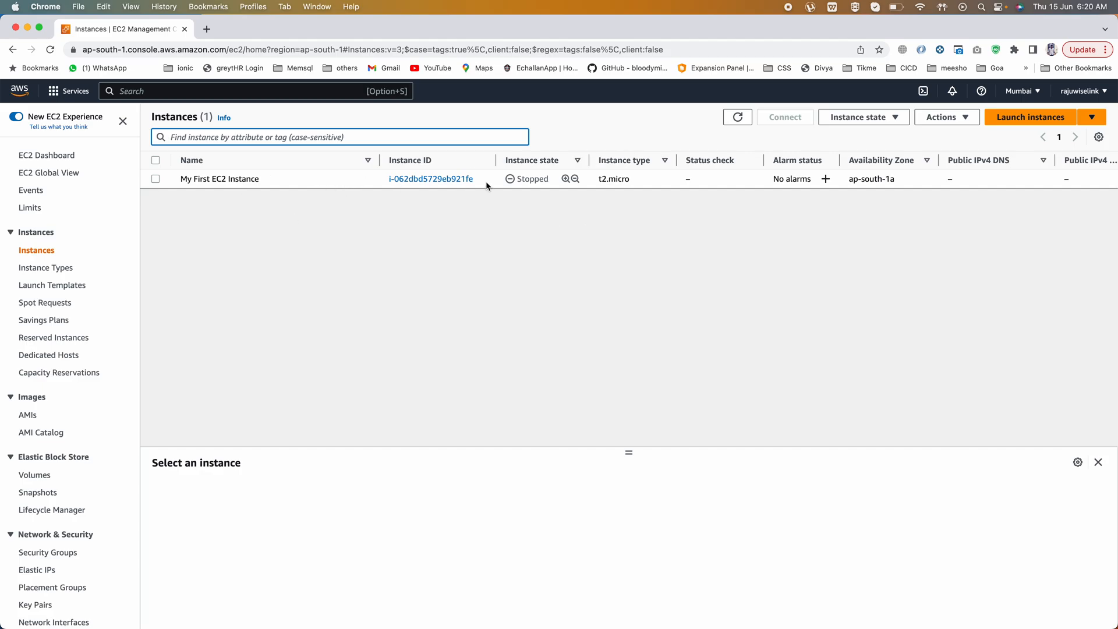
Check the public IPv4 address field of My First EC2 Instance and start the instance.
{"action": "right_click", "coordinate": [534, 179]}
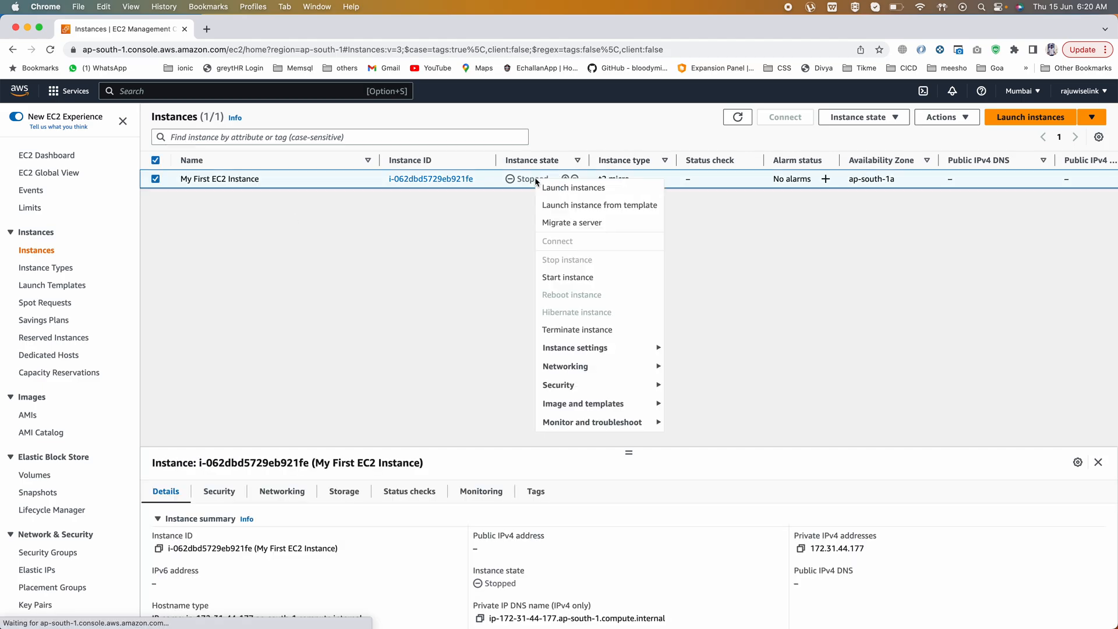
{"action": "left_click", "coordinate": [474, 544]}
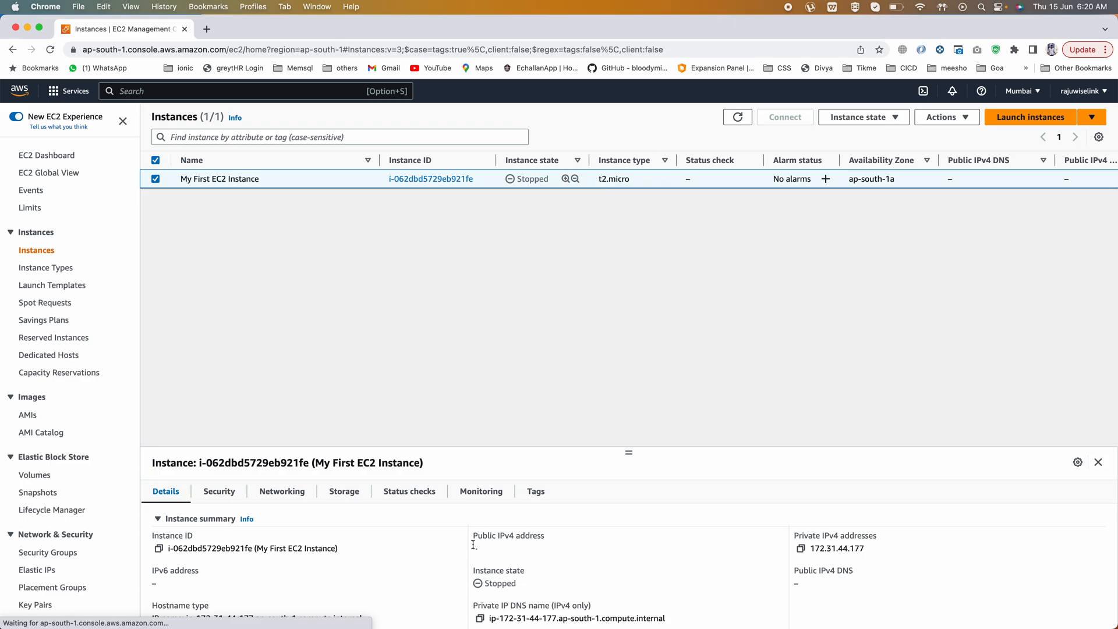
{"action": "left_click_drag", "start_coordinate": [474, 544], "coordinate": [526, 544]}
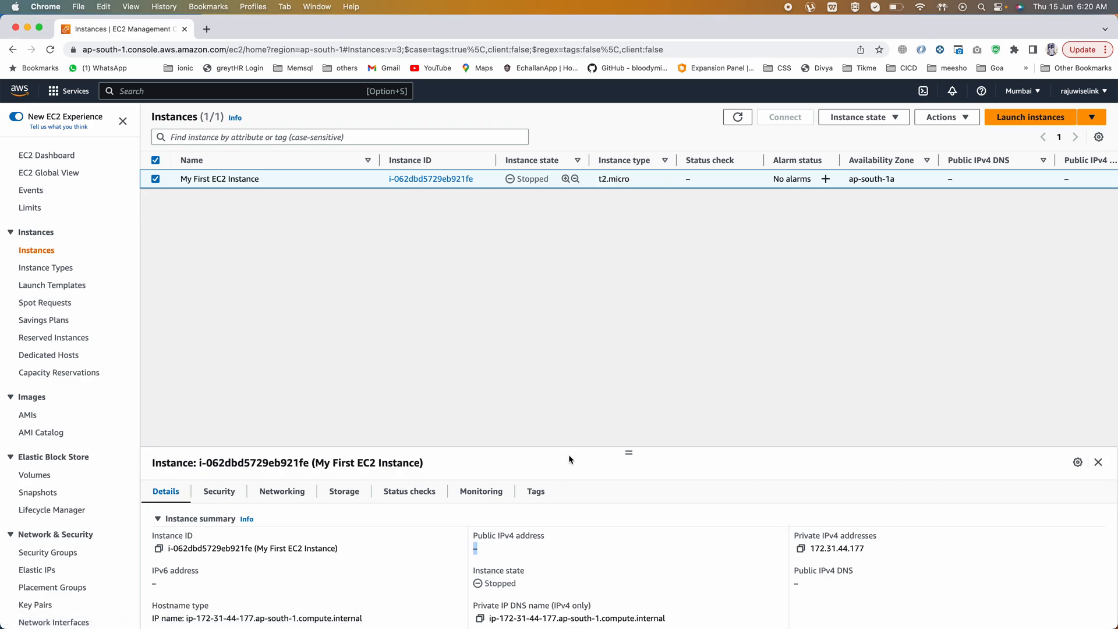
{"action": "right_click", "coordinate": [531, 182]}
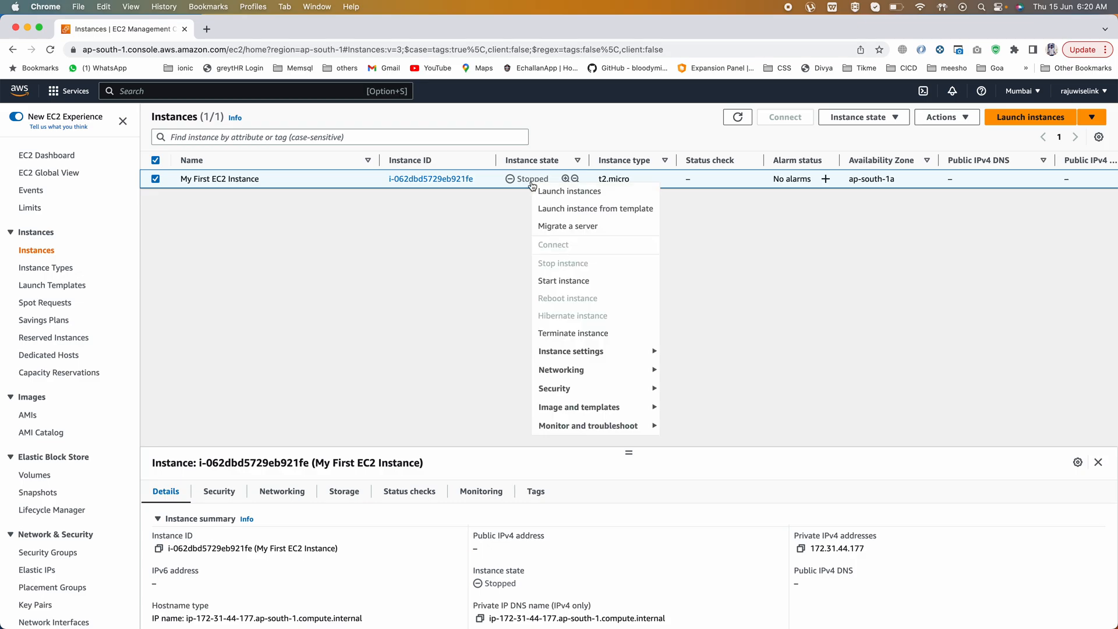
{"action": "left_click", "coordinate": [576, 279]}
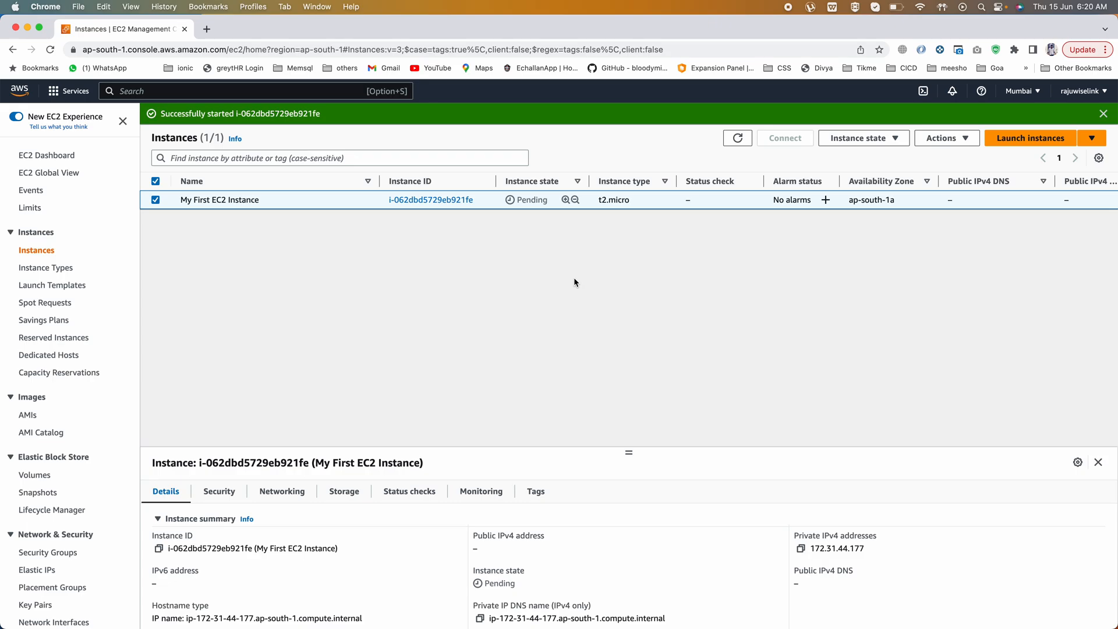
{"action": "left_click", "coordinate": [1103, 113]}
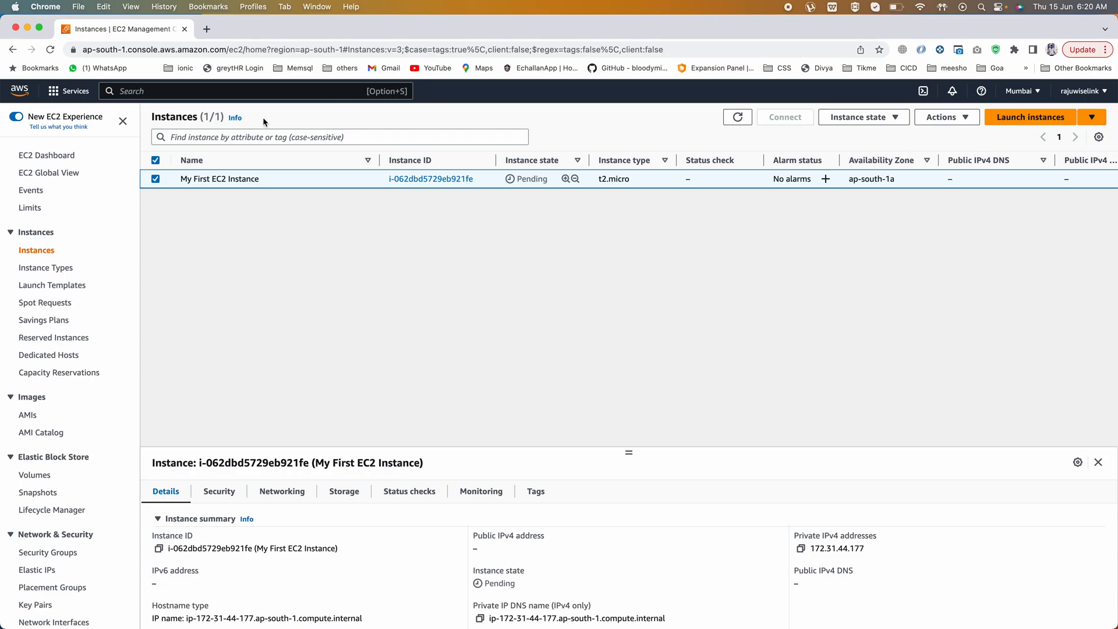
Refresh the instances list and examine the public IPv4 address assigned to My First EC2 Instance.
{"action": "left_click", "coordinate": [740, 121]}
{"action": "left_click", "coordinate": [740, 118]}
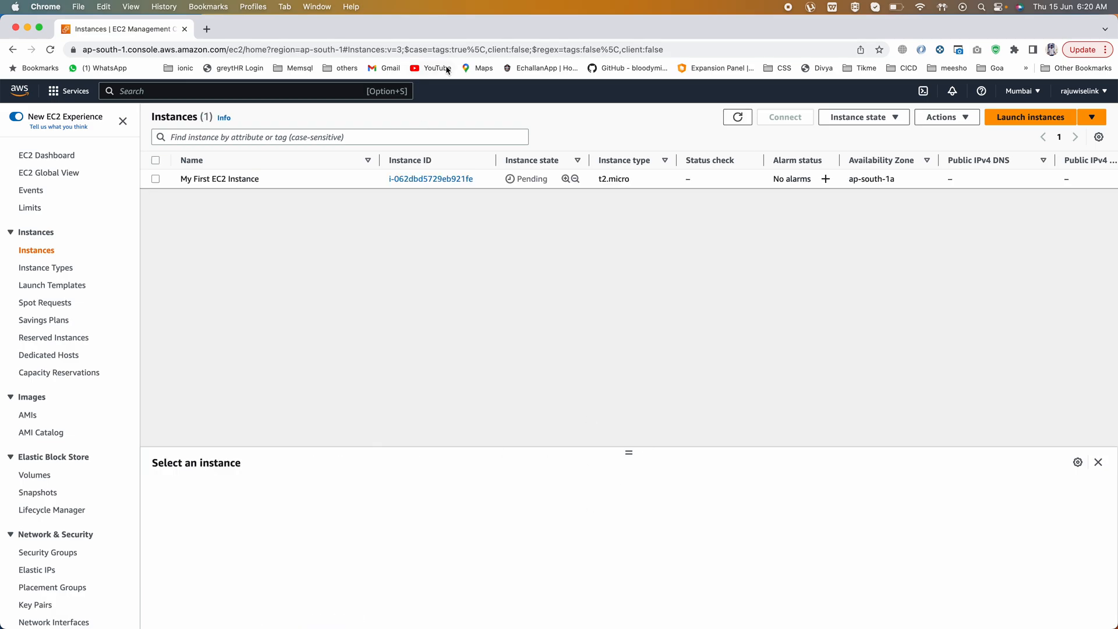
{"action": "left_click", "coordinate": [154, 178]}
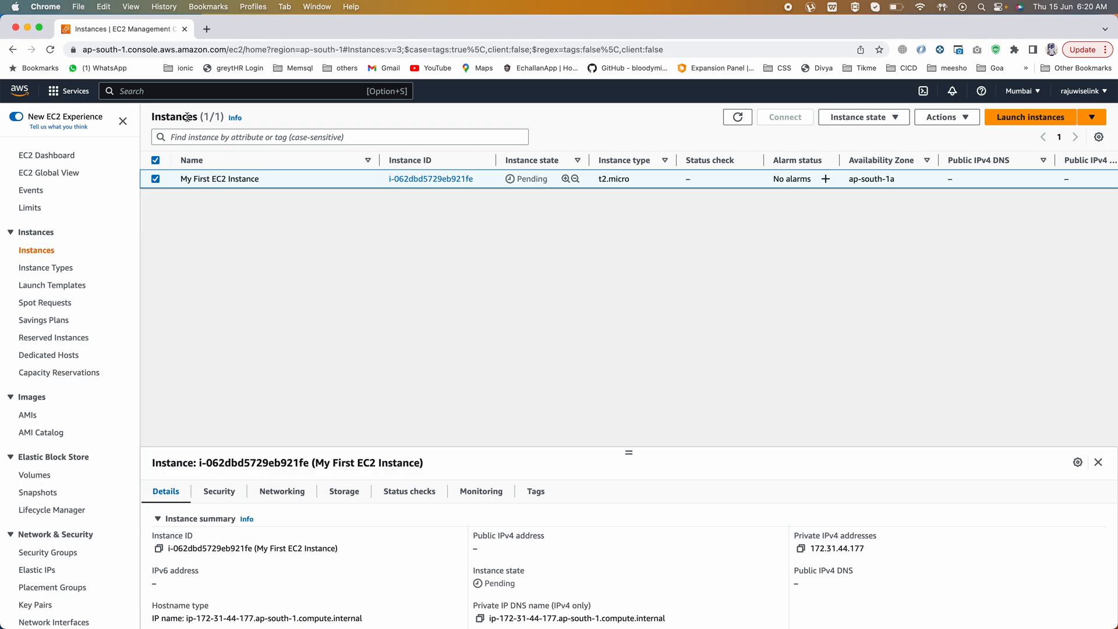
{"action": "left_click", "coordinate": [52, 50]}
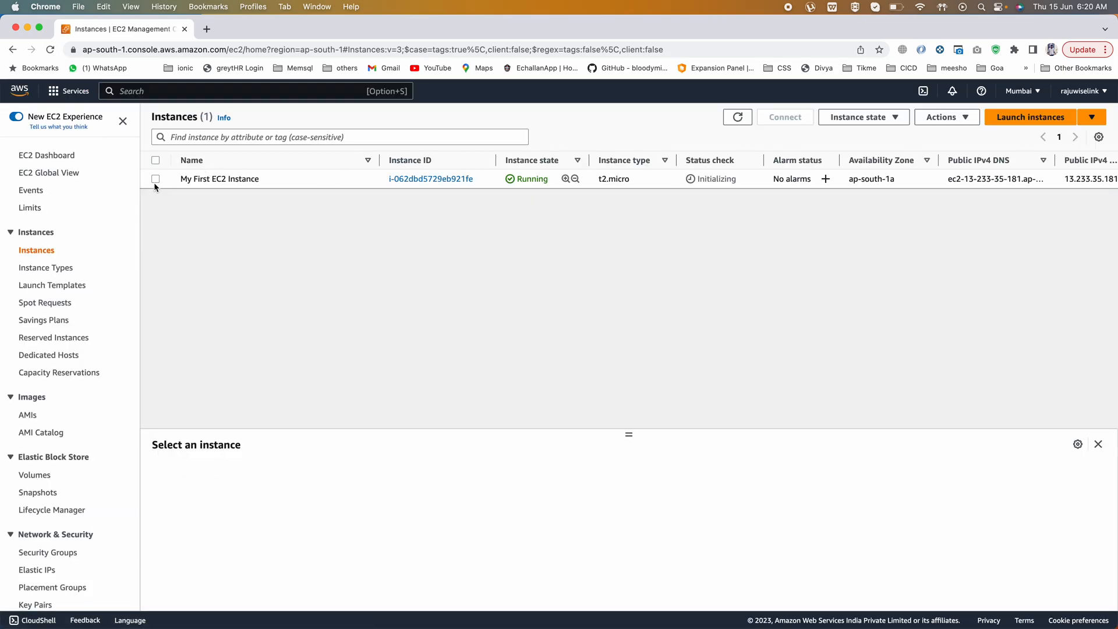
{"action": "left_click", "coordinate": [155, 180]}
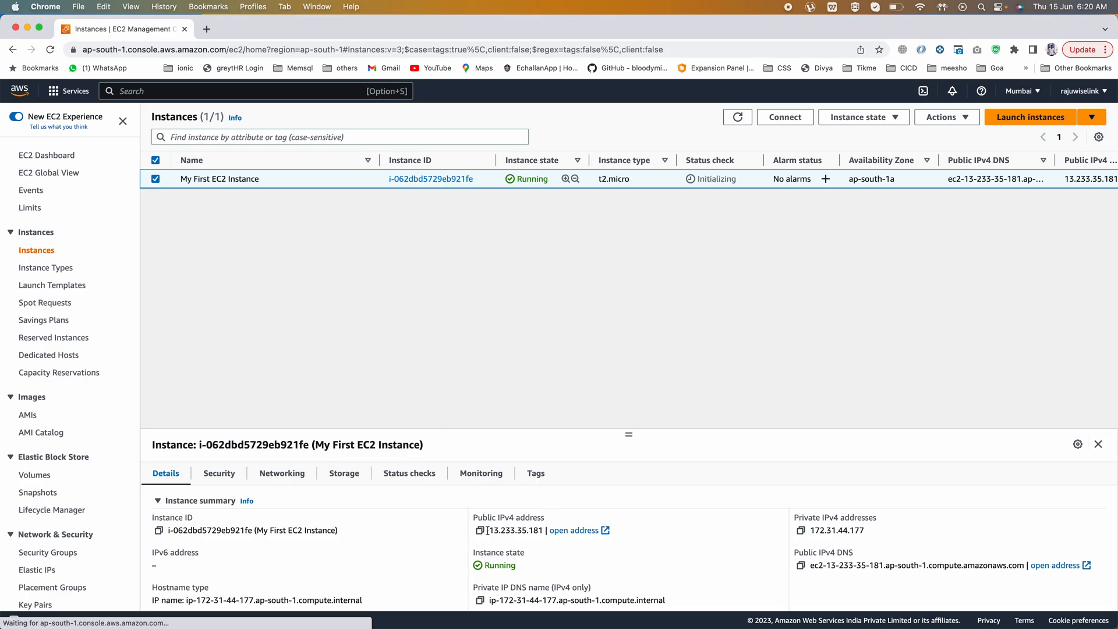
{"action": "left_click_drag", "start_coordinate": [487, 531], "coordinate": [545, 530]}
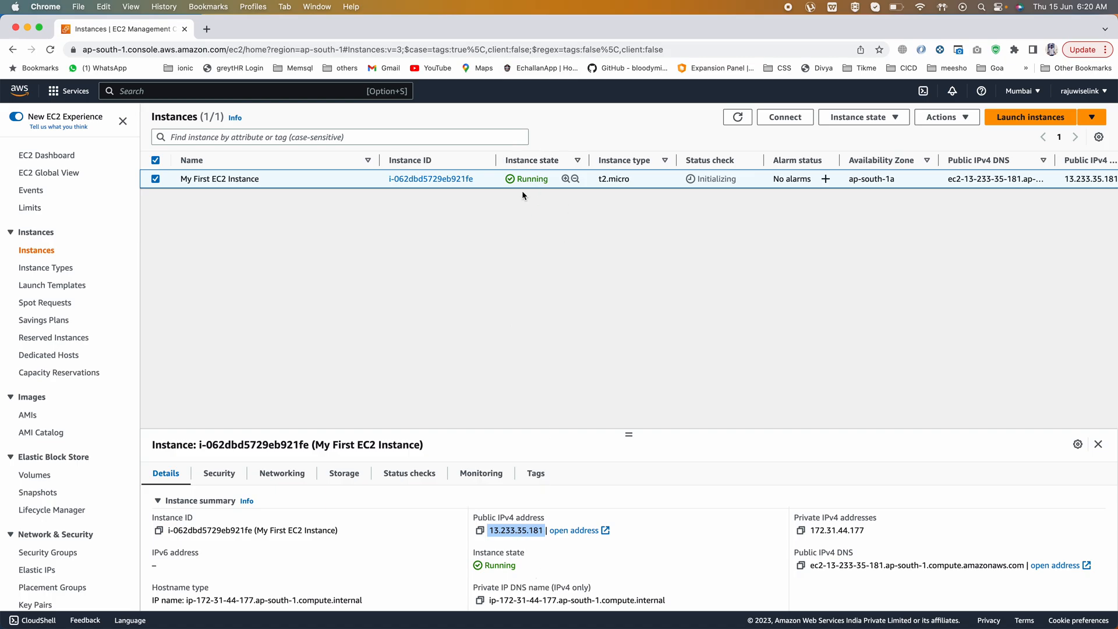
{"action": "double_click", "coordinate": [500, 527]}
{"action": "double_click", "coordinate": [500, 528]}
{"action": "double_click", "coordinate": [513, 530]}
{"action": "double_click", "coordinate": [519, 529]}
Open the Elastic IP address allocation form and review the Amazon's pool of IPv4 addresses option.
{"action": "scroll", "coordinate": [26, 423], "scroll_direction": "down", "scroll_amount": 3}
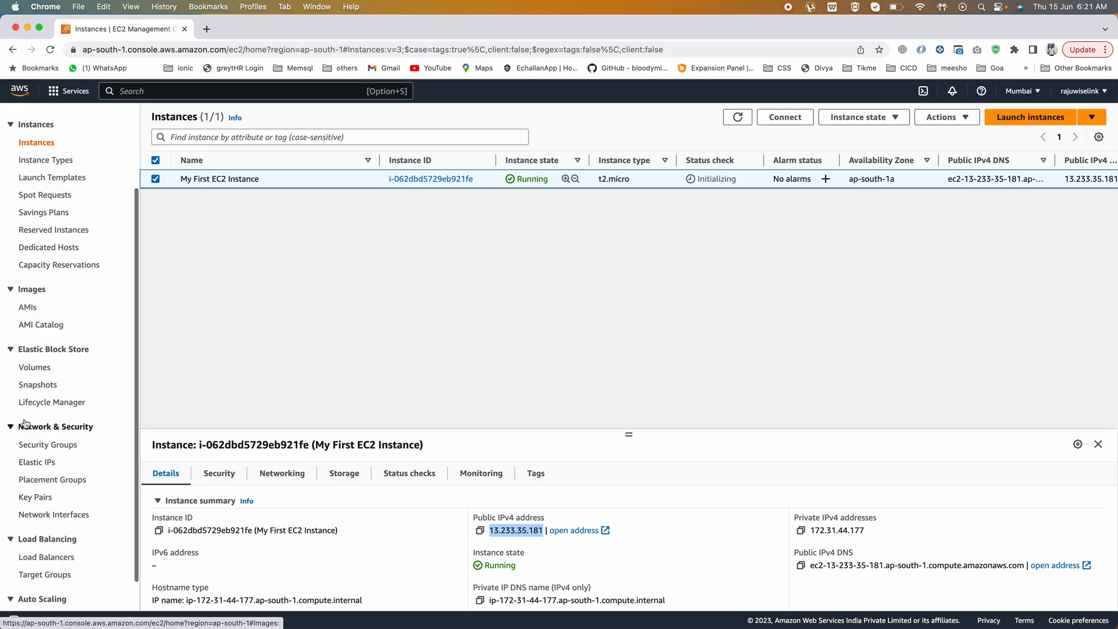
{"action": "left_click", "coordinate": [39, 465]}
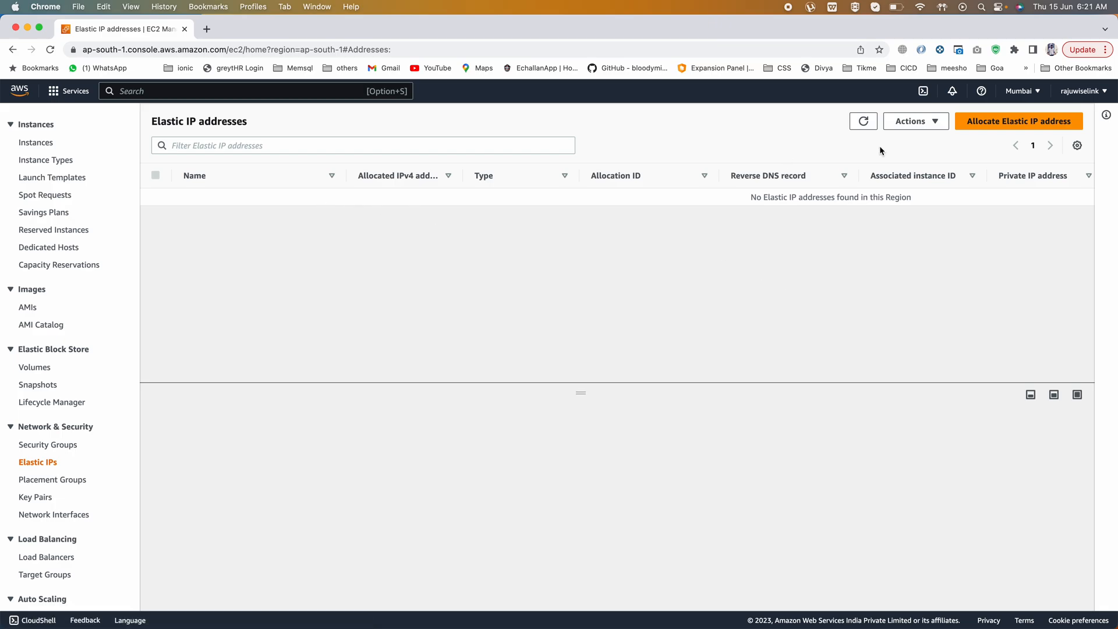
{"action": "left_click", "coordinate": [1020, 123]}
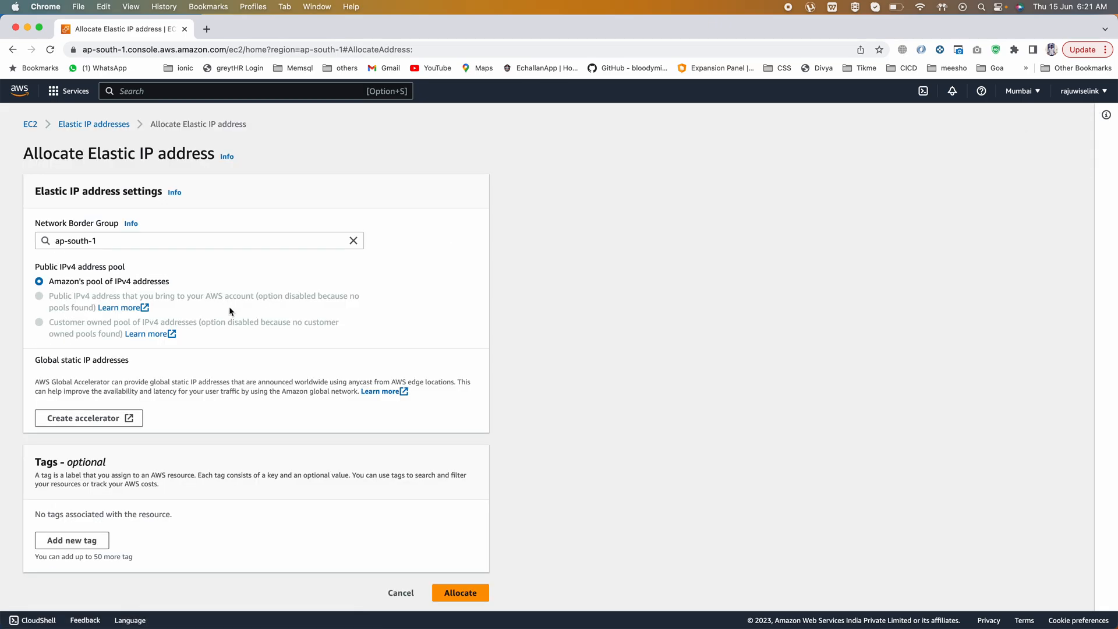
{"action": "left_click", "coordinate": [110, 123]}
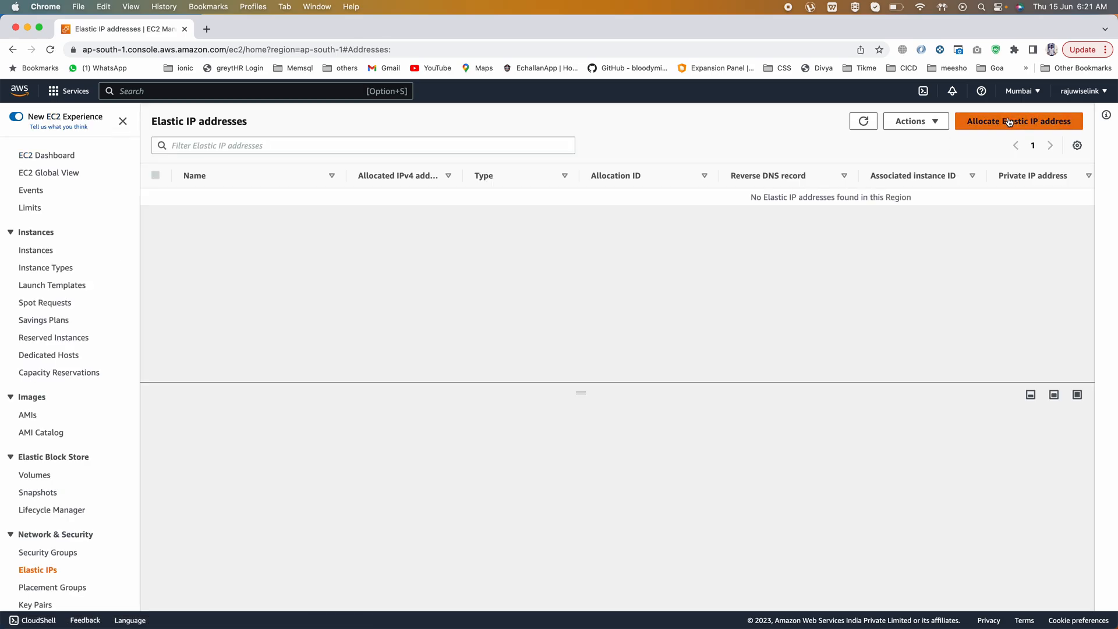
{"action": "left_click", "coordinate": [1010, 122]}
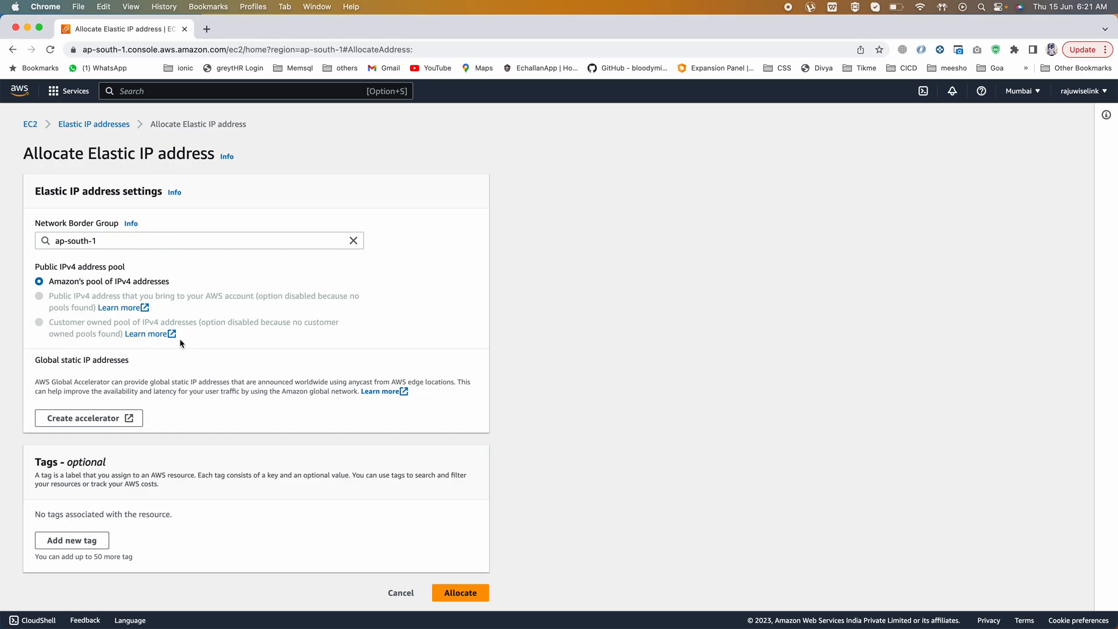
{"action": "left_click_drag", "start_coordinate": [47, 282], "coordinate": [109, 279]}
{"action": "left_click_drag", "start_coordinate": [180, 280], "coordinate": [162, 282]}
{"action": "left_click_drag", "start_coordinate": [54, 282], "coordinate": [108, 280]}
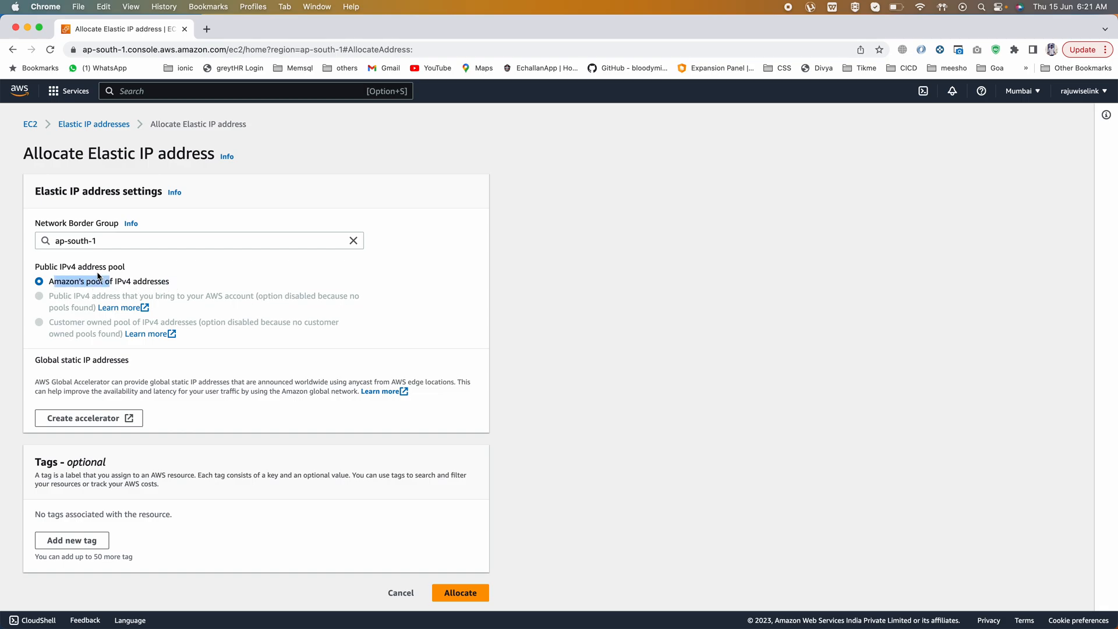
Add a tag with key Name and value MyDemoElasticIp, and allocate the Elastic IP address.
{"action": "scroll", "coordinate": [212, 436], "scroll_direction": "down", "scroll_amount": 1}
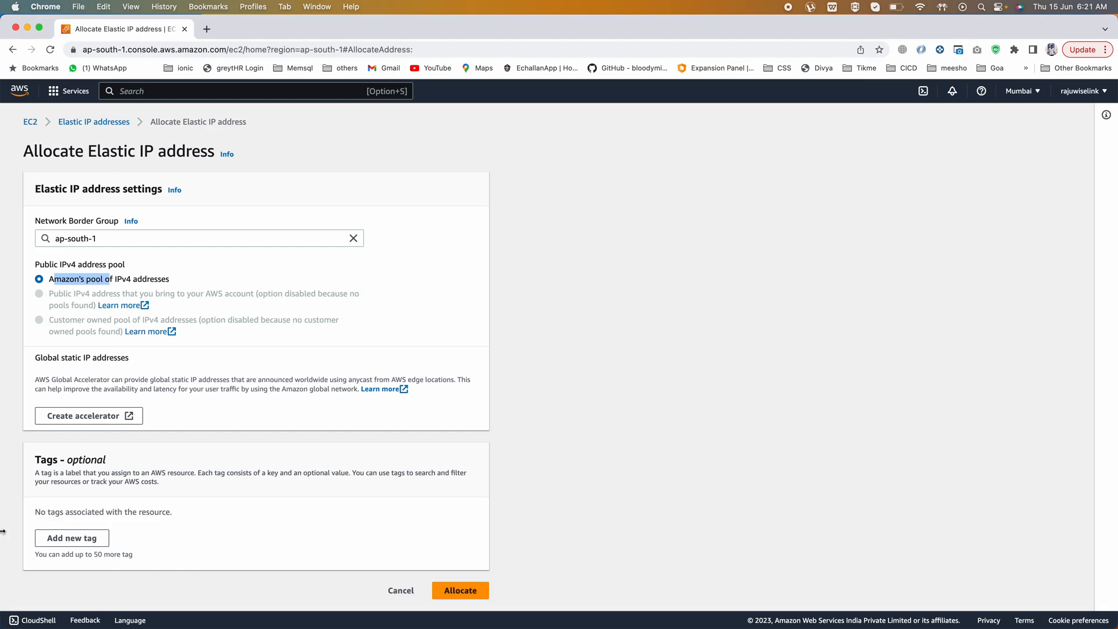
{"action": "left_click", "coordinate": [77, 542]}
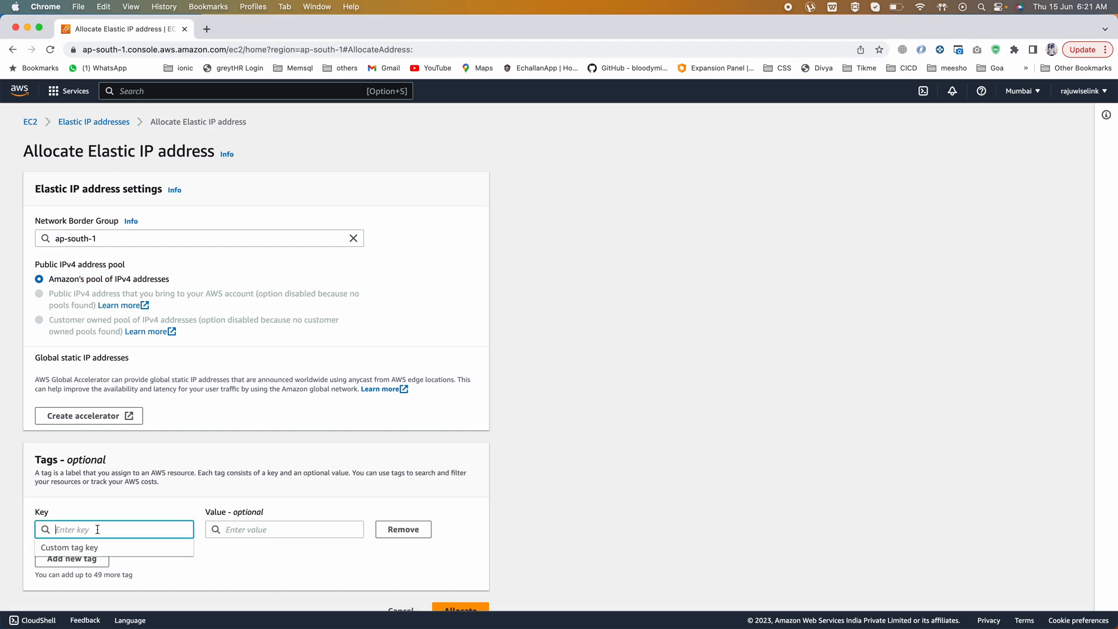
{"action": "type", "text": "Name"}
{"action": "left_click", "coordinate": [243, 528]}
{"action": "type", "text": "M"}
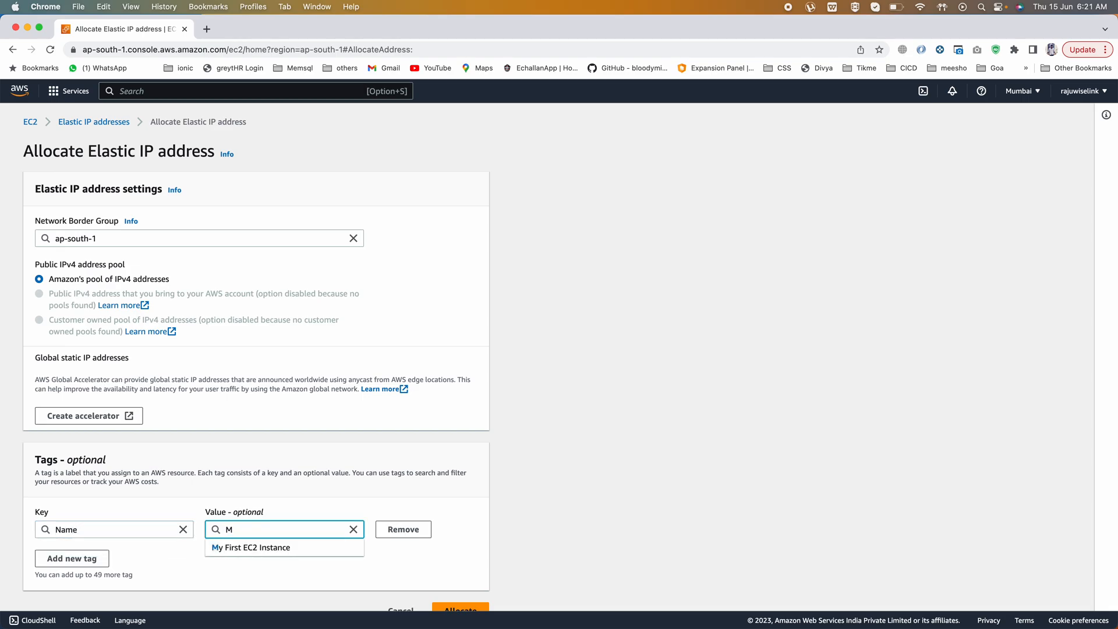
{"action": "type", "text": "YyDemoElasti"}
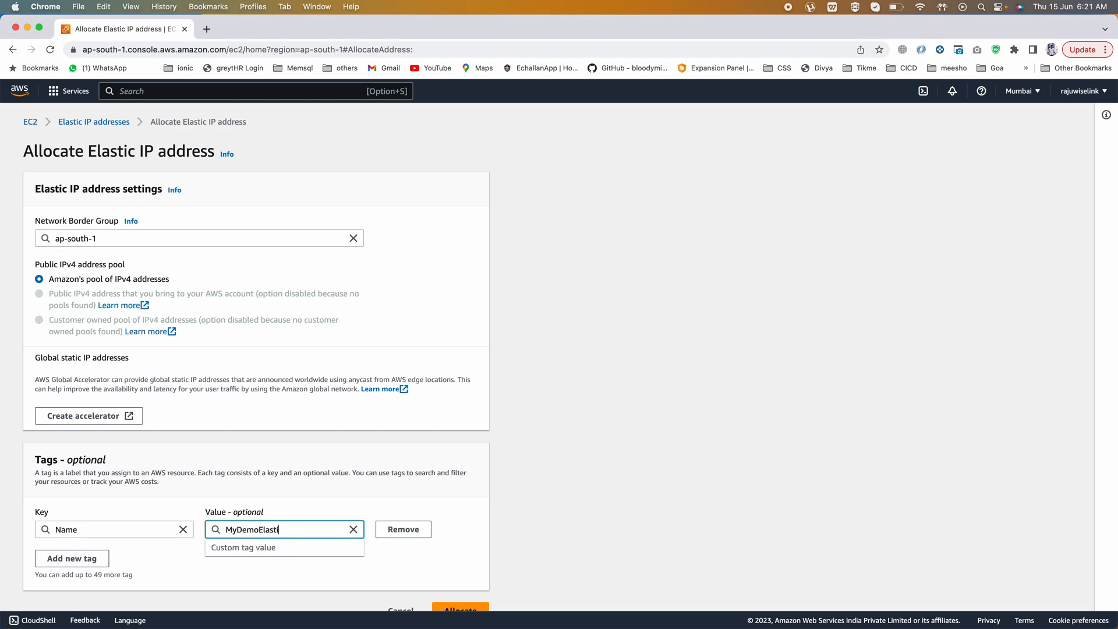
{"action": "type", "text": "cIp"}
{"action": "left_click", "coordinate": [404, 495]}
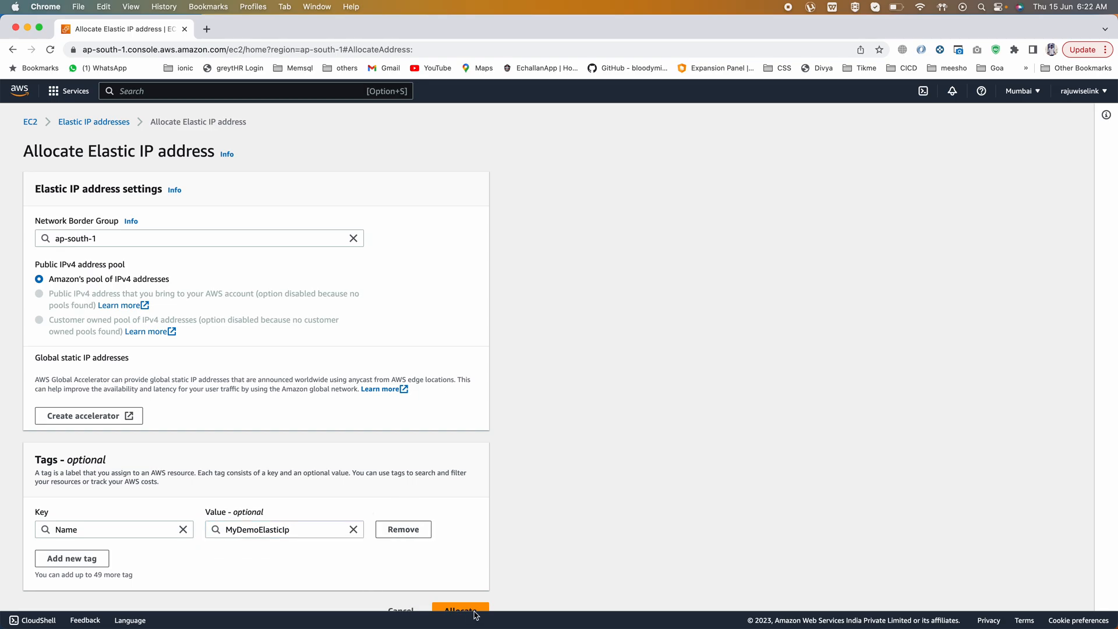
{"action": "scroll", "coordinate": [476, 529], "scroll_direction": "down", "scroll_amount": 1}
{"action": "left_click", "coordinate": [455, 589]}
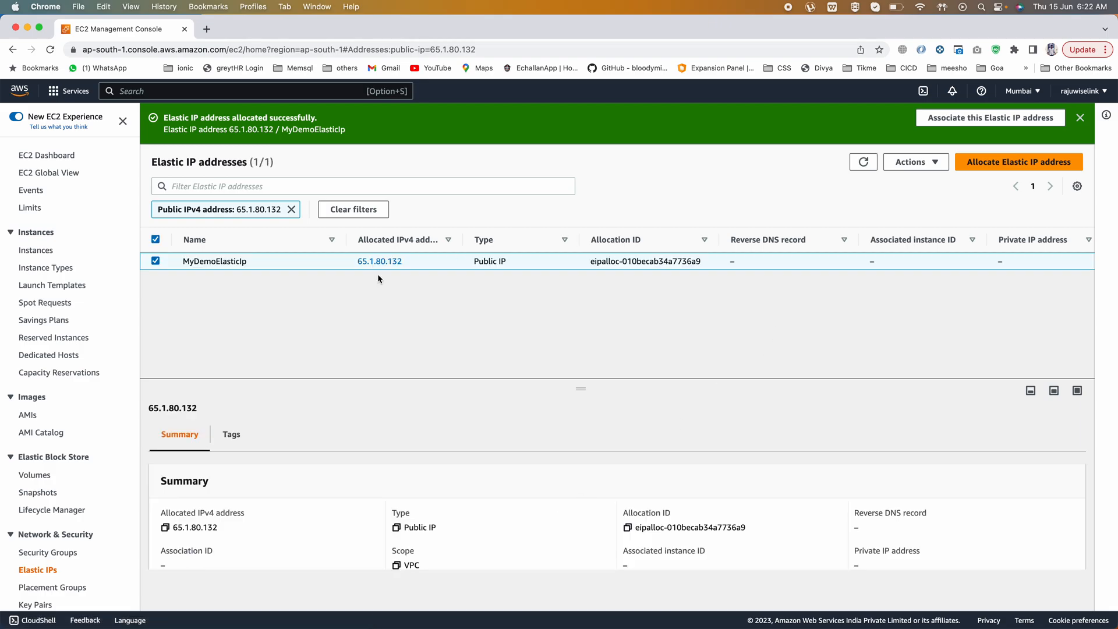
Examine the name, allocated IPv4 address, allocation ID and remaining columns of the new Elastic IP address.
{"action": "left_click_drag", "start_coordinate": [179, 261], "coordinate": [267, 266]}
{"action": "left_click", "coordinate": [485, 211]}
{"action": "left_click_drag", "start_coordinate": [351, 260], "coordinate": [419, 263]}
{"action": "left_click", "coordinate": [517, 264]}
{"action": "left_click_drag", "start_coordinate": [590, 261], "coordinate": [687, 260]}
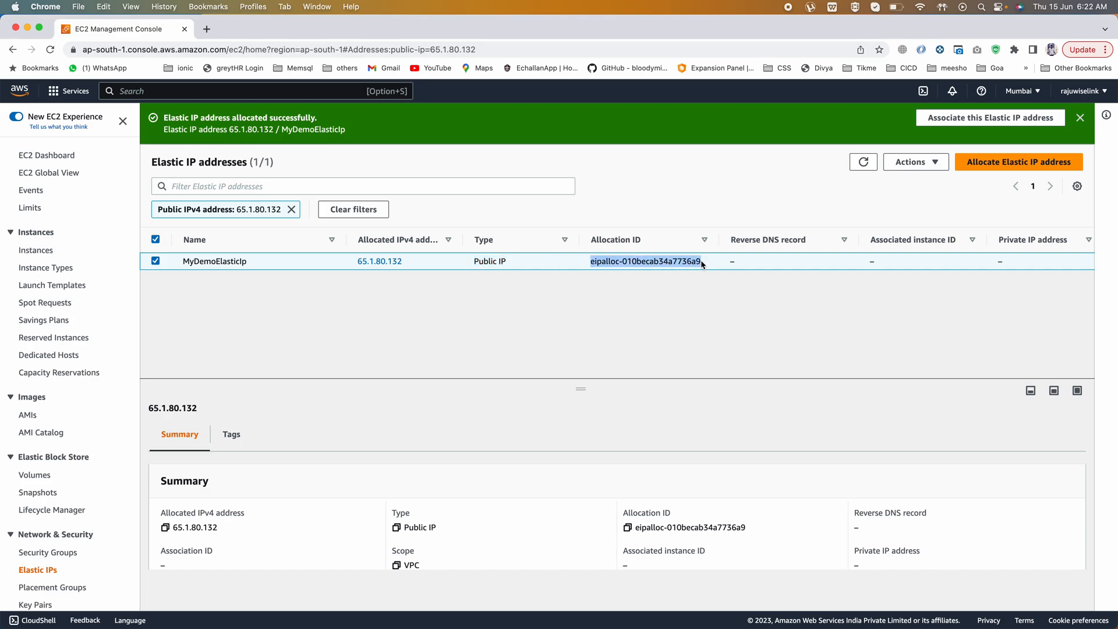
{"action": "scroll", "coordinate": [701, 260], "scroll_direction": "right", "scroll_amount": 10}
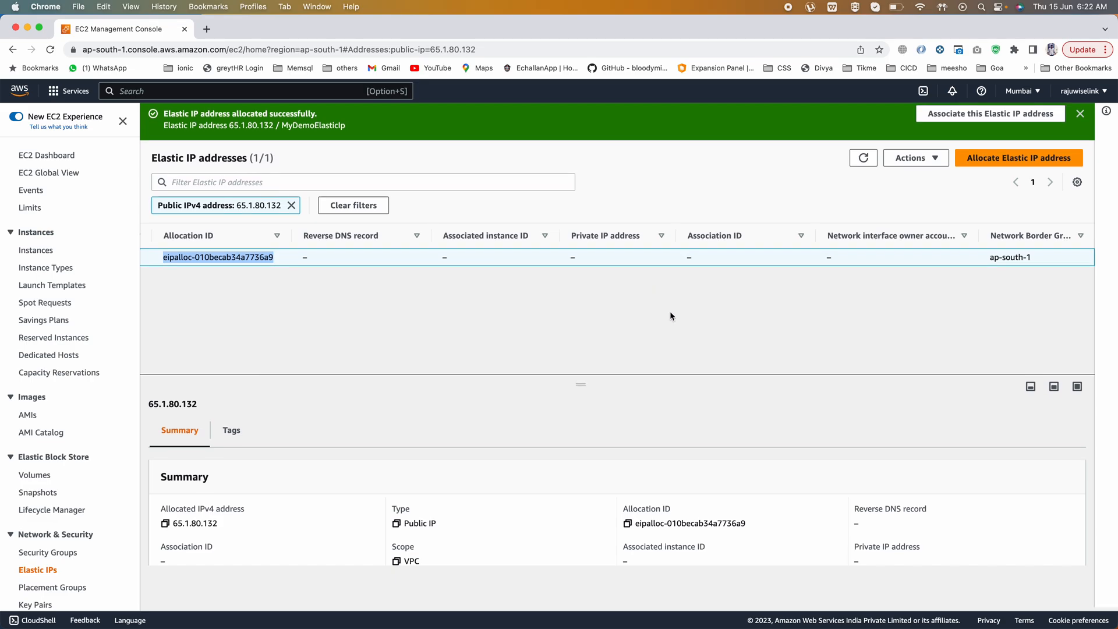
Review the summary details of the new Elastic IP address and return to the unfiltered Elastic IP addresses list.
{"action": "scroll", "coordinate": [487, 532], "scroll_direction": "down", "scroll_amount": 4}
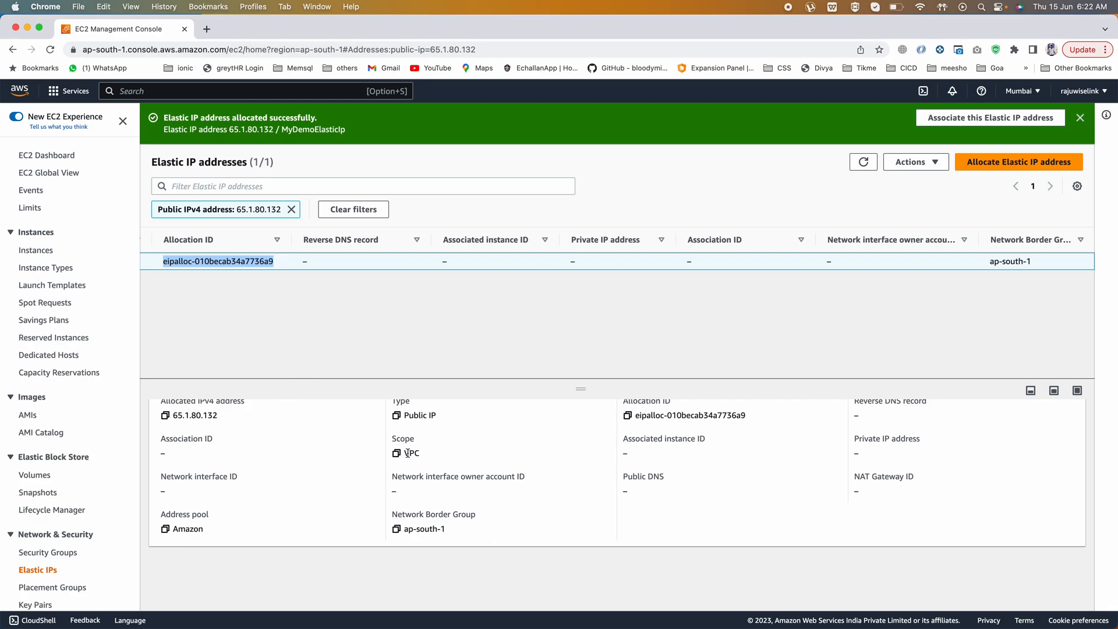
{"action": "scroll", "coordinate": [410, 451], "scroll_direction": "up", "scroll_amount": 4}
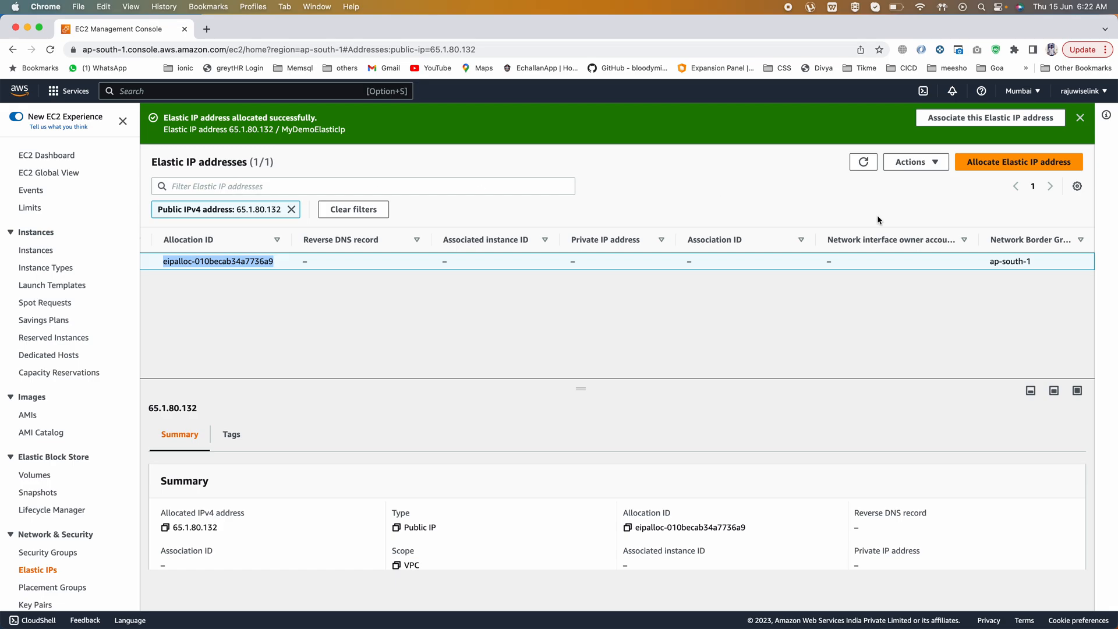
{"action": "scroll", "coordinate": [289, 298], "scroll_direction": "left", "scroll_amount": 5}
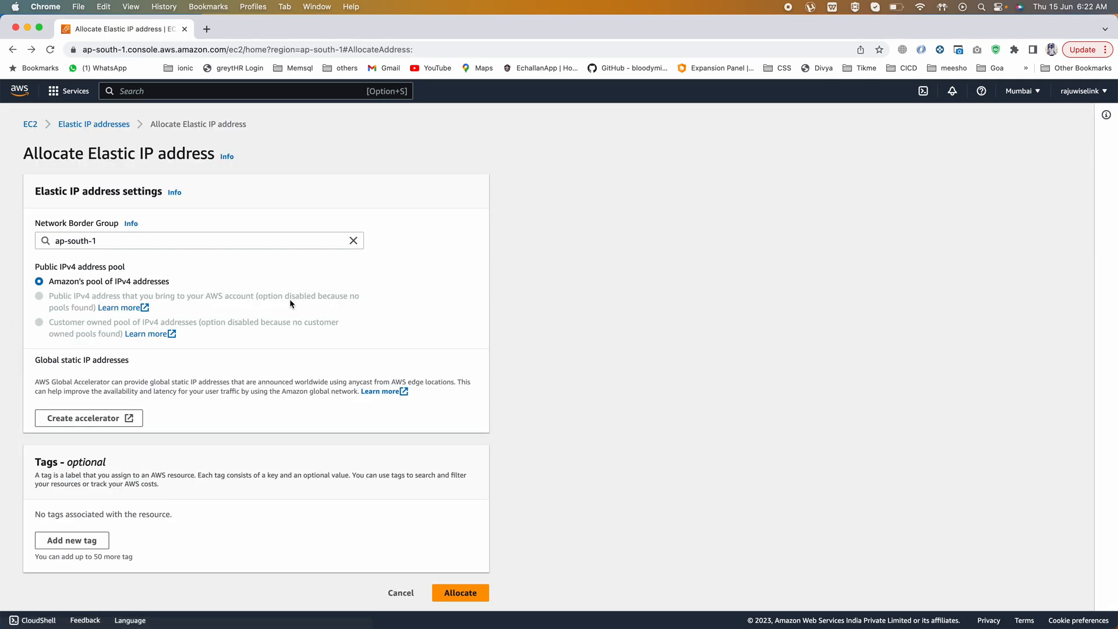
{"action": "scroll", "coordinate": [289, 298], "scroll_direction": "right", "scroll_amount": 5}
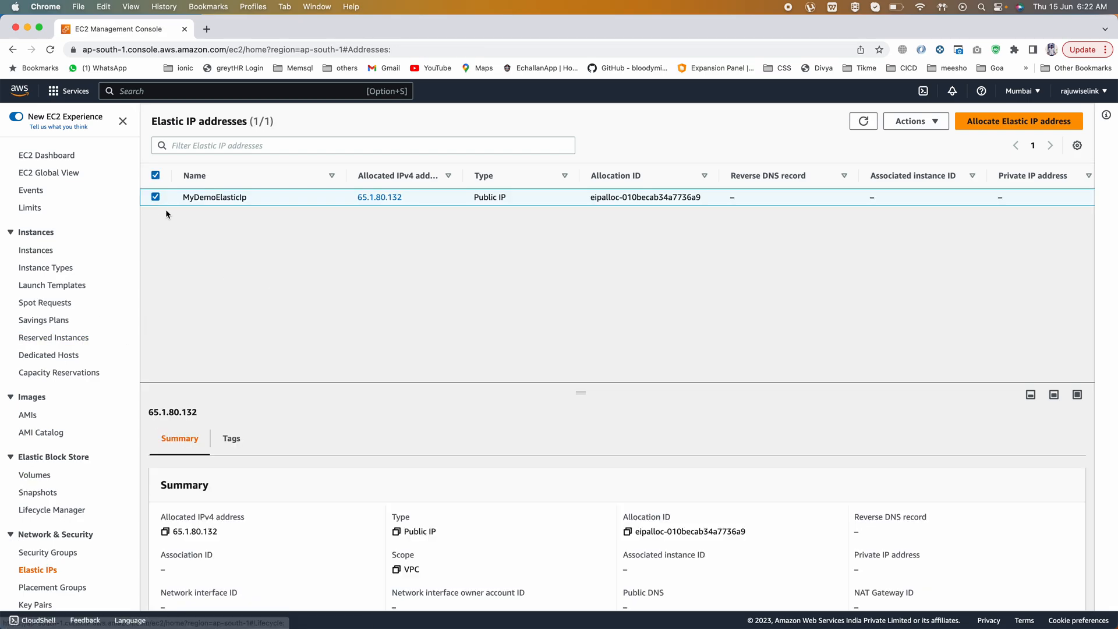
Keep MyDemoElasticIp selected, check its available actions, and reload the Elastic IP addresses page.
{"action": "left_click", "coordinate": [155, 197]}
{"action": "left_click", "coordinate": [155, 197]}
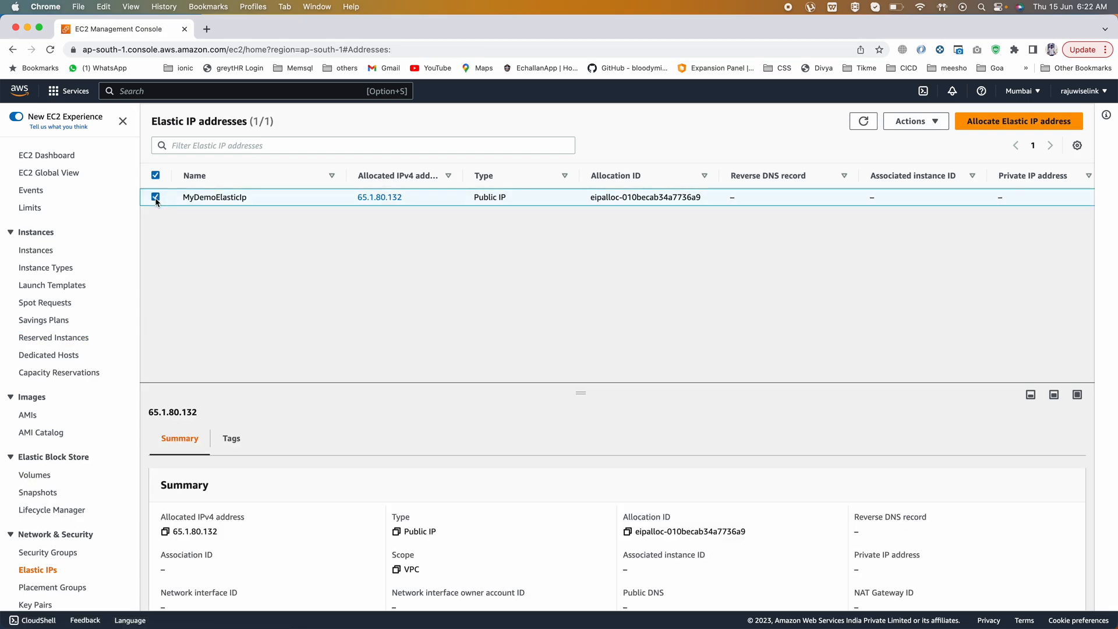
{"action": "left_click", "coordinate": [917, 123]}
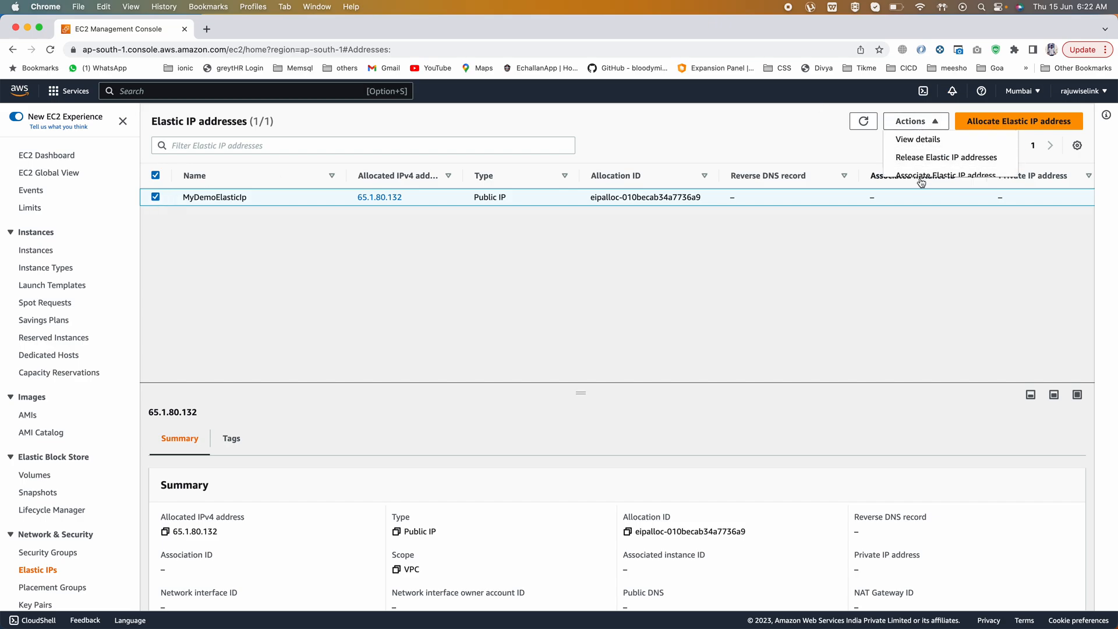
{"action": "left_click", "coordinate": [873, 317]}
{"action": "left_click", "coordinate": [917, 121]}
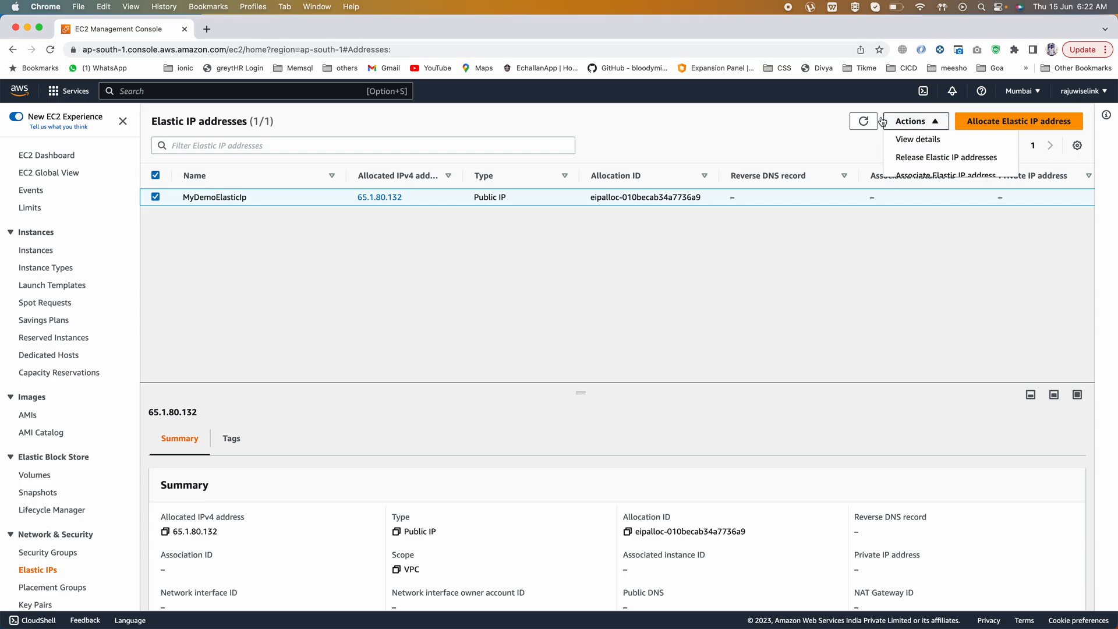
{"action": "left_click", "coordinate": [863, 120]}
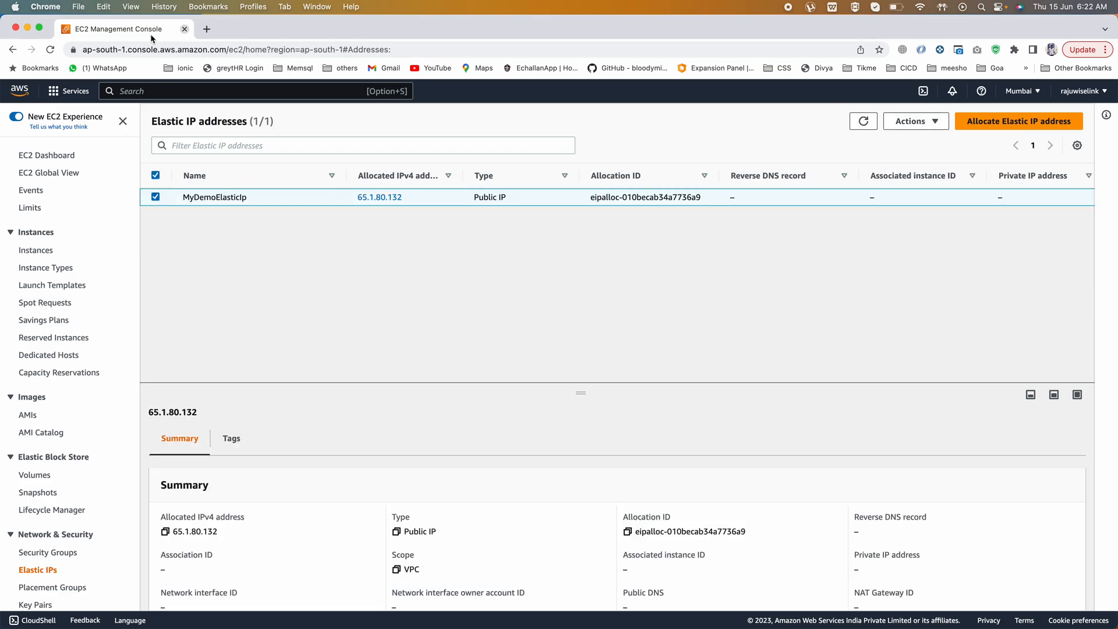
{"action": "left_click", "coordinate": [51, 48]}
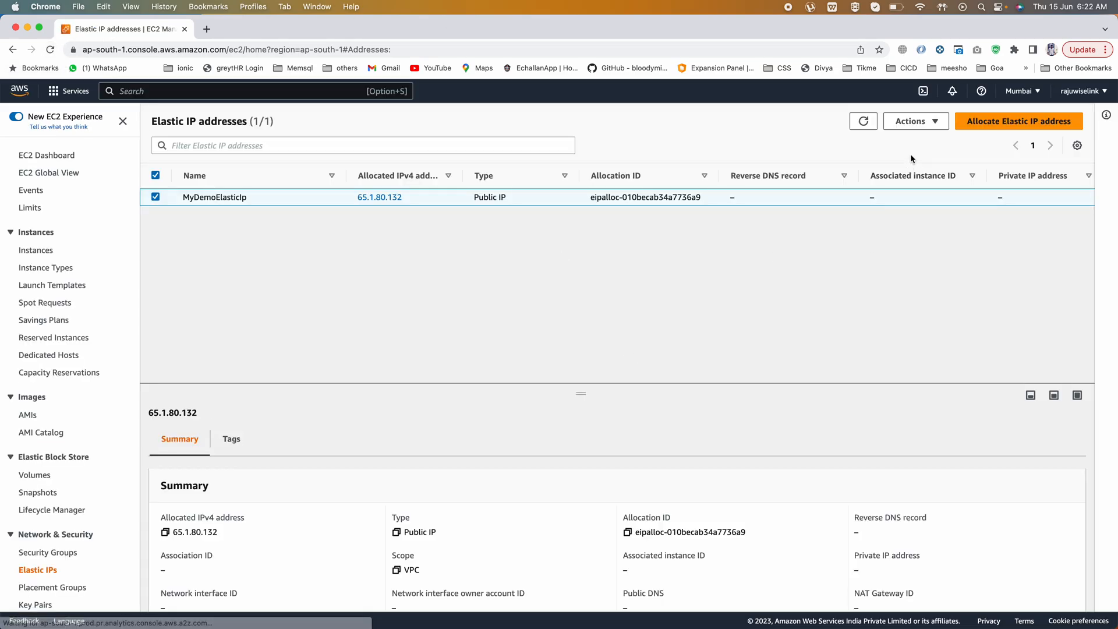
Open the Associate Elastic IP address form for MyDemoElasticIp and check the address it applies to.
{"action": "left_click", "coordinate": [927, 120]}
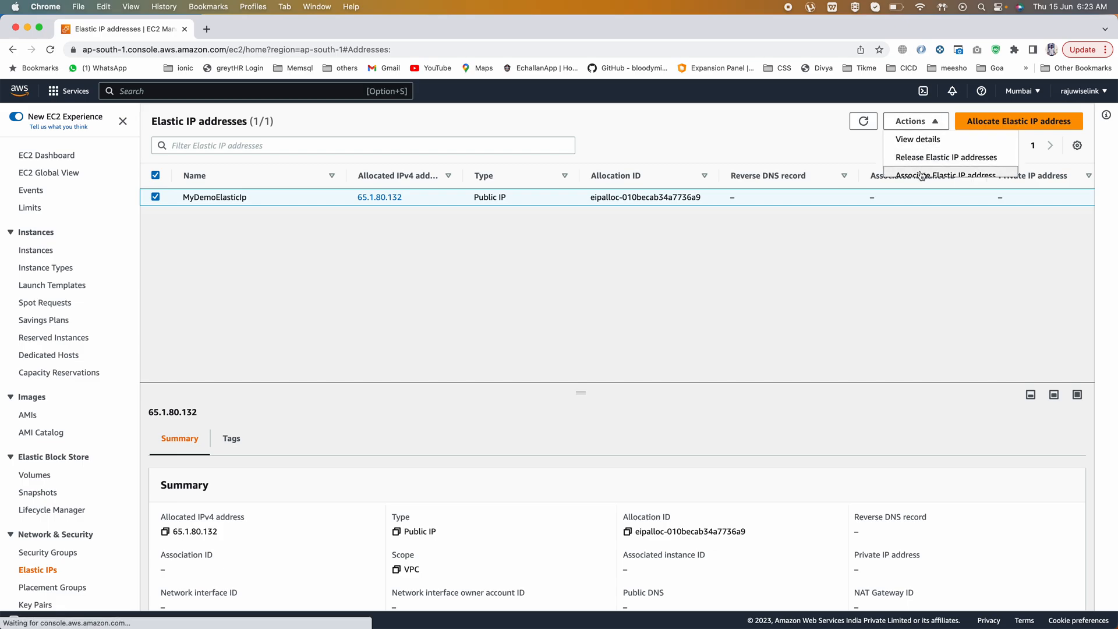
{"action": "scroll", "coordinate": [931, 169], "scroll_direction": "down", "scroll_amount": 2}
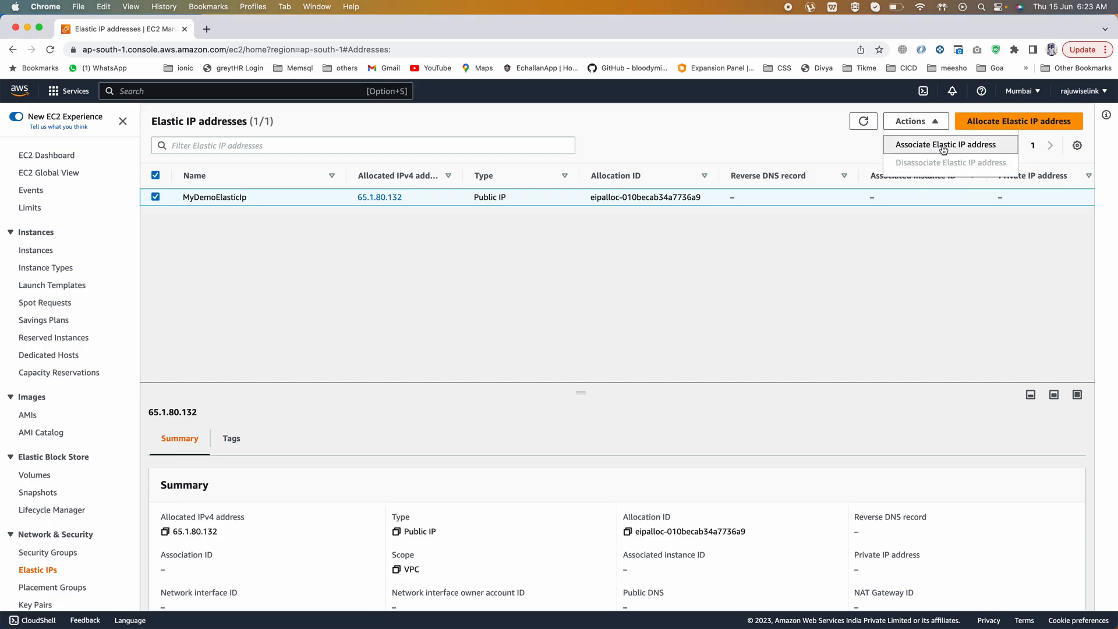
{"action": "scroll", "coordinate": [946, 149], "scroll_direction": "up", "scroll_amount": 1}
{"action": "scroll", "coordinate": [946, 149], "scroll_direction": "up", "scroll_amount": 1}
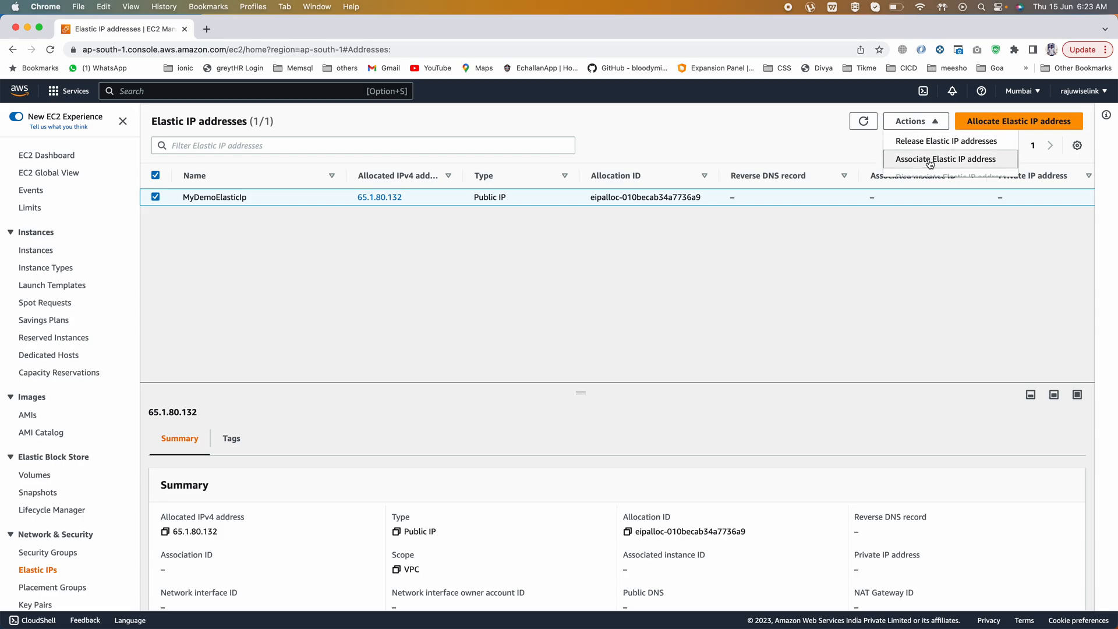
{"action": "left_click", "coordinate": [930, 163]}
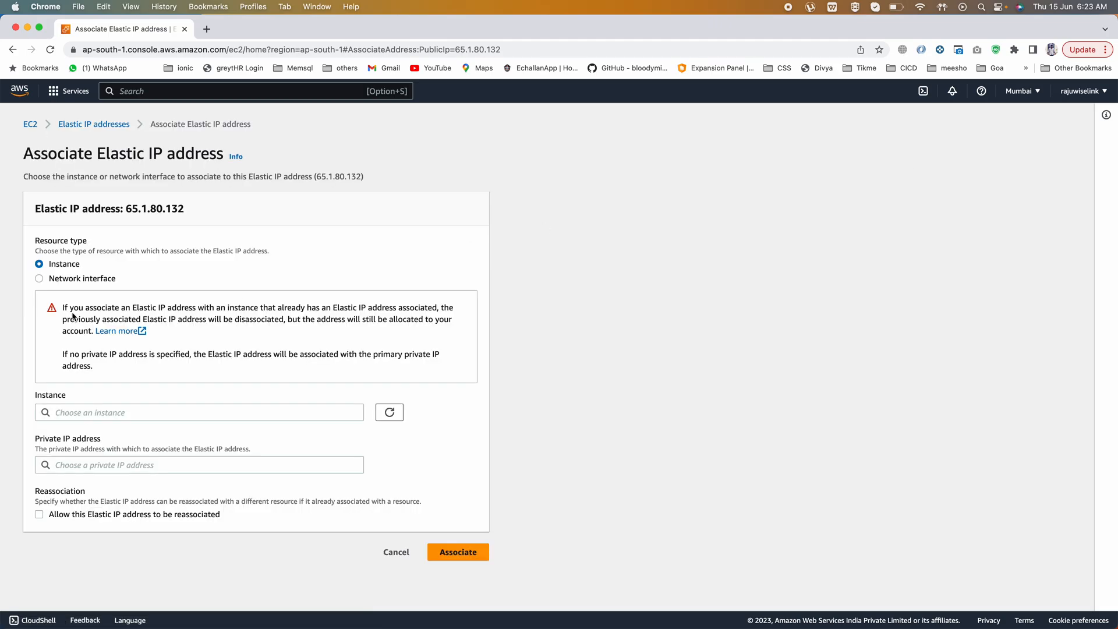
{"action": "left_click_drag", "start_coordinate": [26, 236], "coordinate": [82, 240]}
{"action": "left_click_drag", "start_coordinate": [125, 207], "coordinate": [184, 207]}
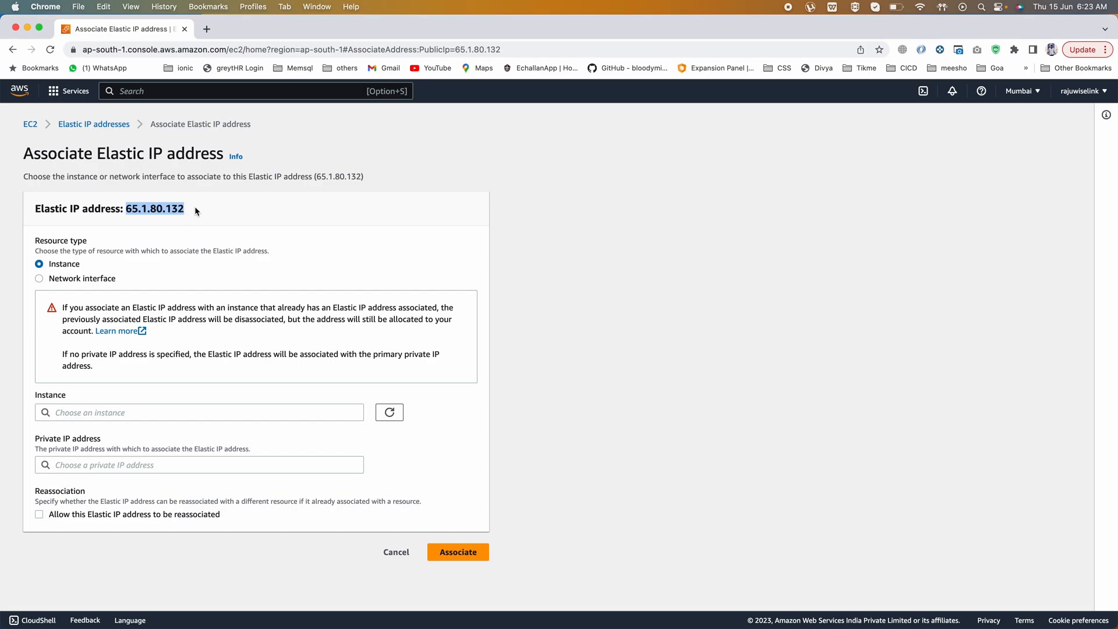
{"action": "left_click", "coordinate": [196, 210]}
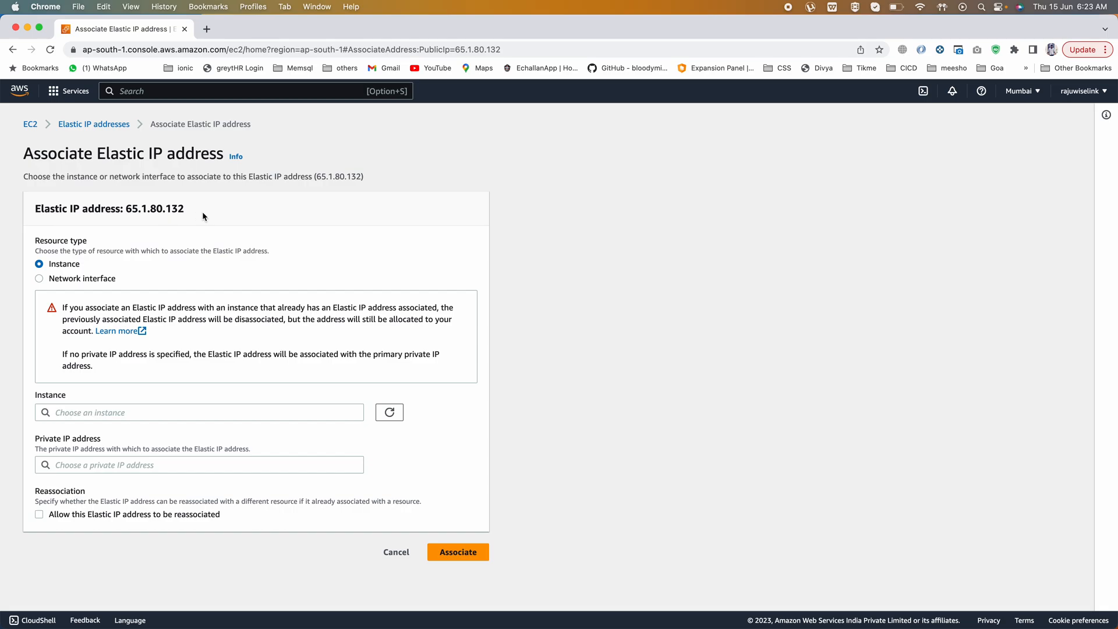
Set the resource type to Instance and choose My First EC2 Instance with private IP address 172.31.44.177.
{"action": "left_click", "coordinate": [39, 278]}
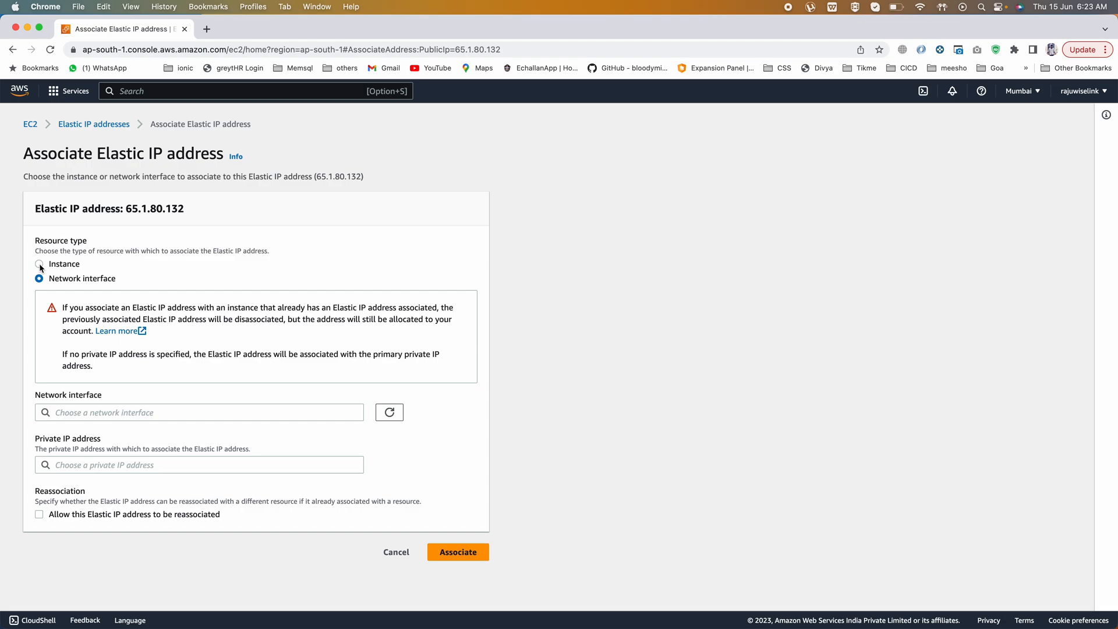
{"action": "left_click", "coordinate": [39, 264]}
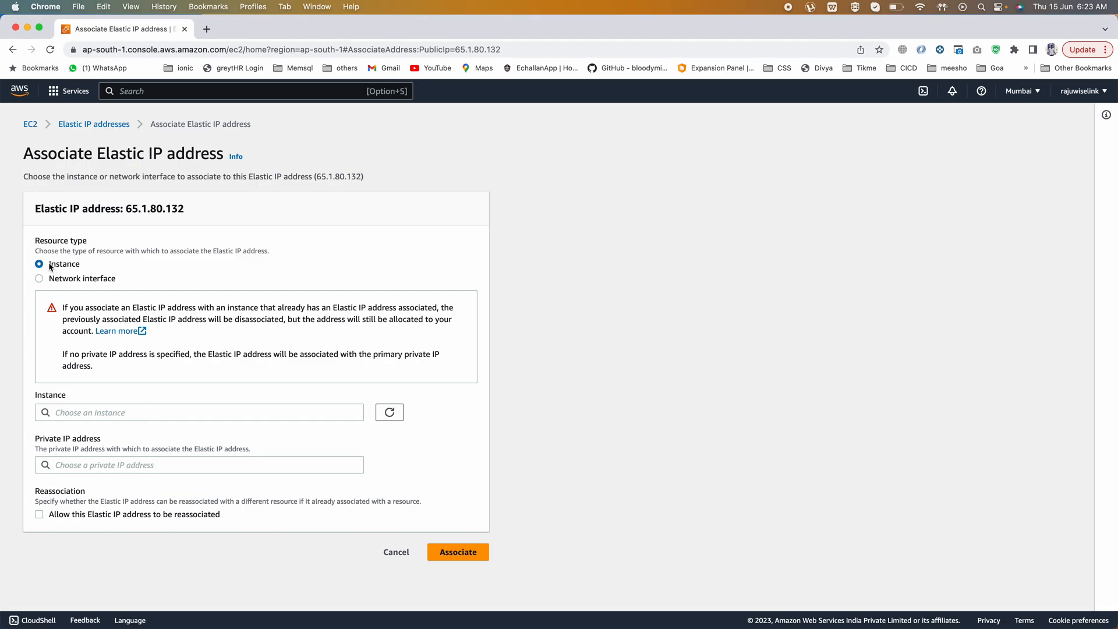
{"action": "left_click_drag", "start_coordinate": [50, 266], "coordinate": [85, 267]}
{"action": "left_click", "coordinate": [91, 413]}
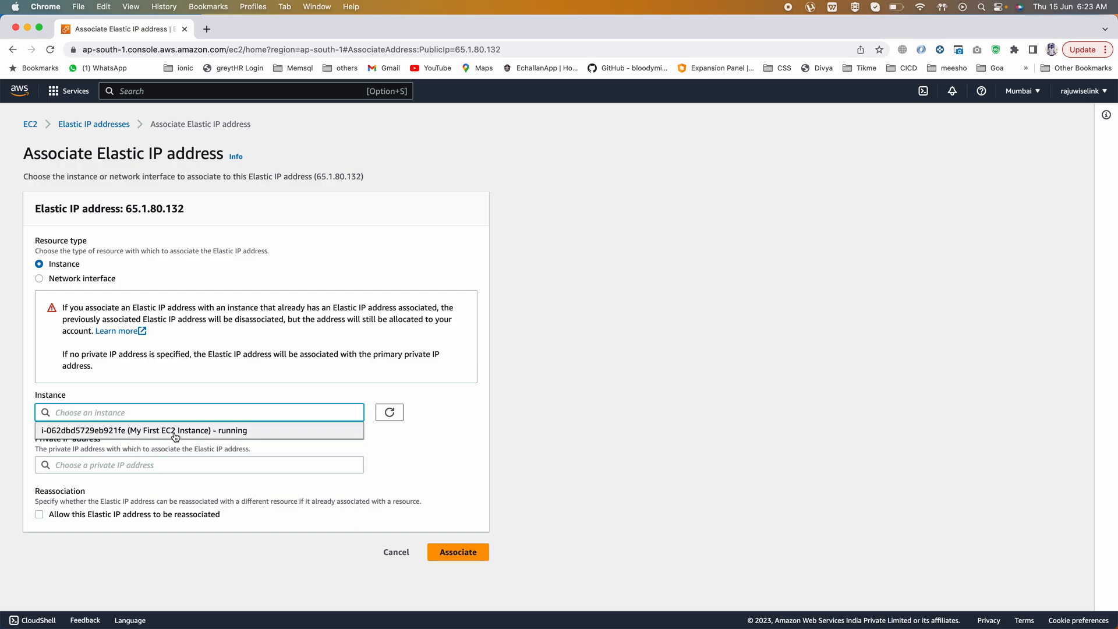
{"action": "left_click", "coordinate": [90, 431]}
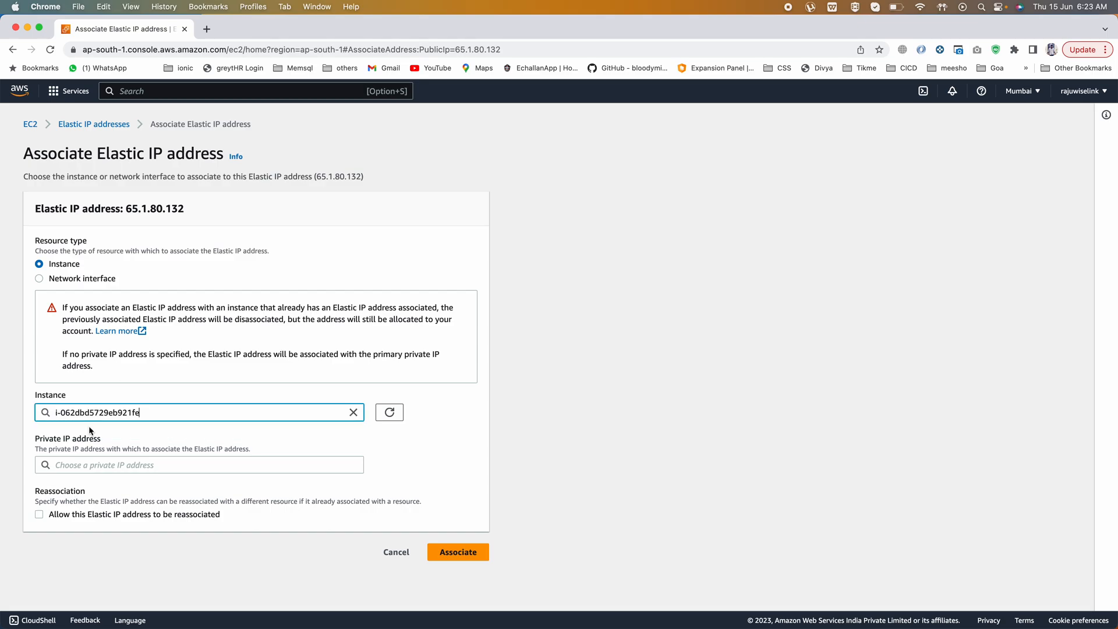
{"action": "left_click", "coordinate": [101, 463]}
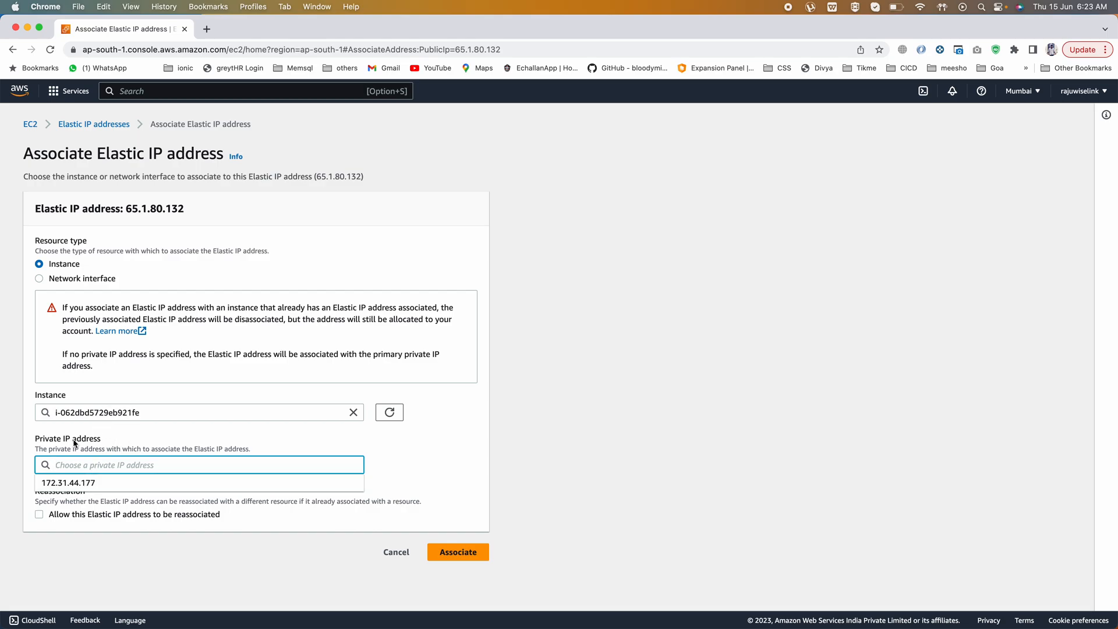
{"action": "left_click", "coordinate": [86, 482]}
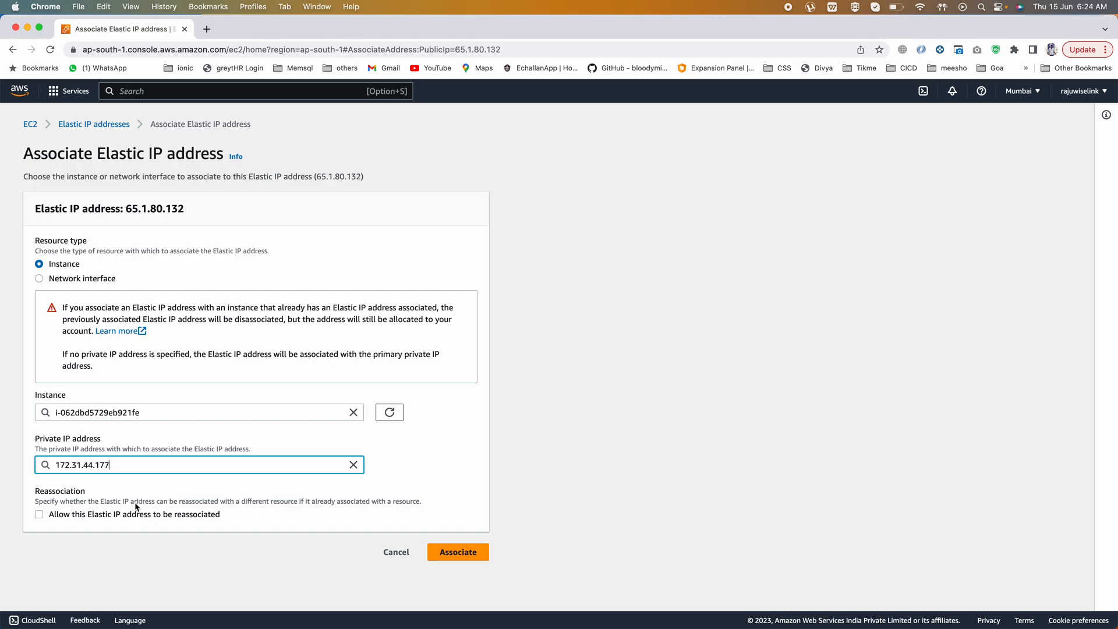
Review the chosen instance ID and associate the Elastic IP address with My First EC2 Instance.
{"action": "left_click", "coordinate": [130, 409]}
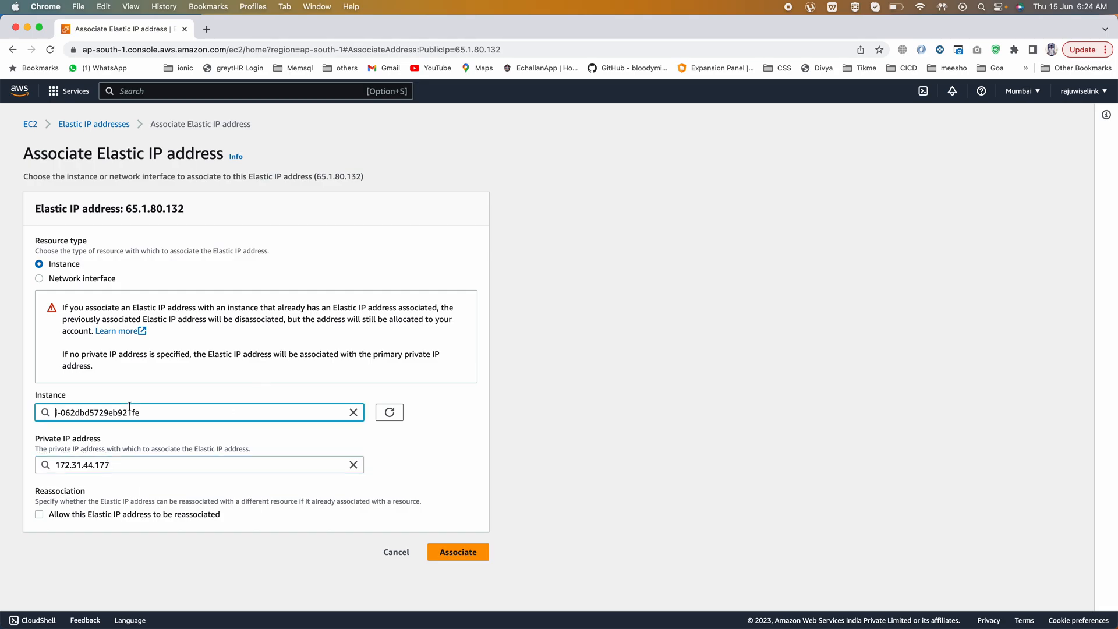
{"action": "triple_click", "coordinate": [101, 410]}
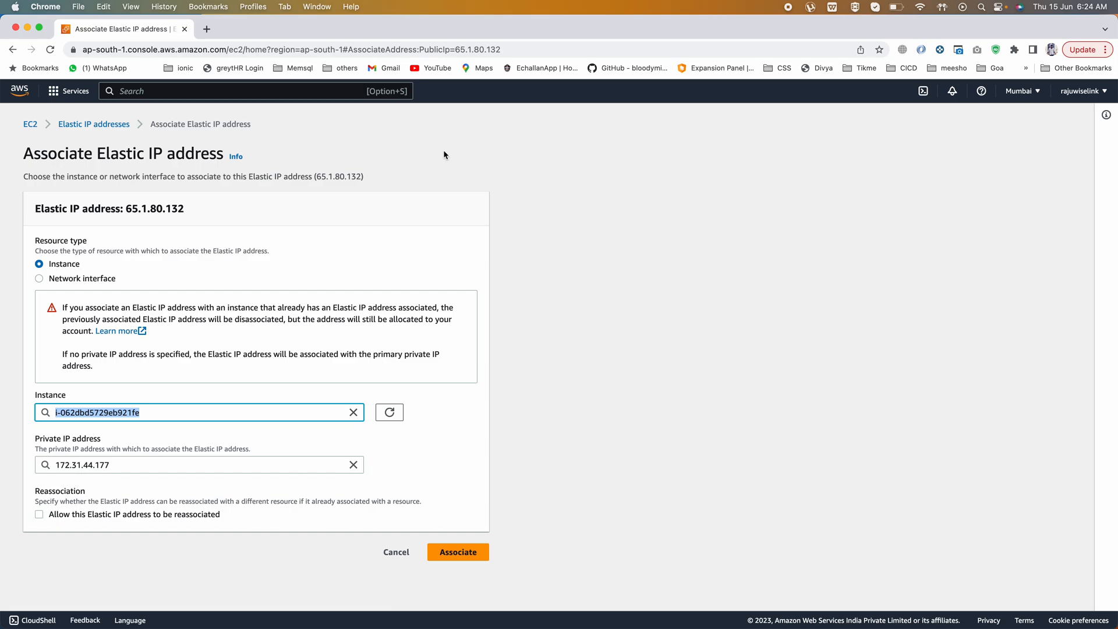
{"action": "left_click", "coordinate": [38, 159]}
{"action": "left_click_drag", "start_coordinate": [65, 412], "coordinate": [162, 412]}
{"action": "left_click", "coordinate": [432, 463]}
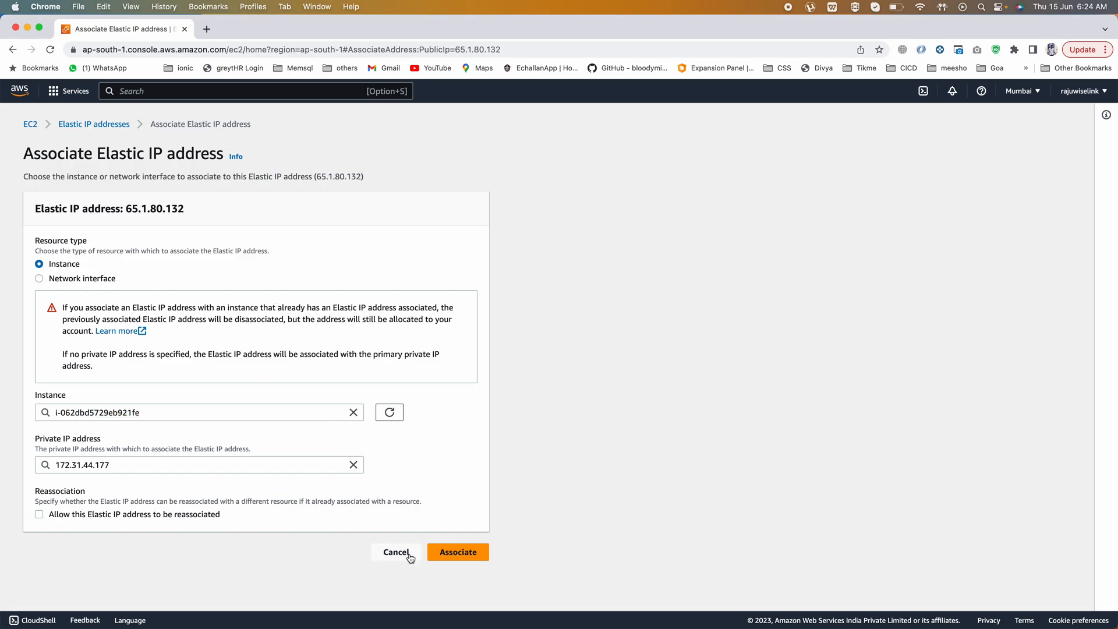
{"action": "left_click", "coordinate": [453, 553]}
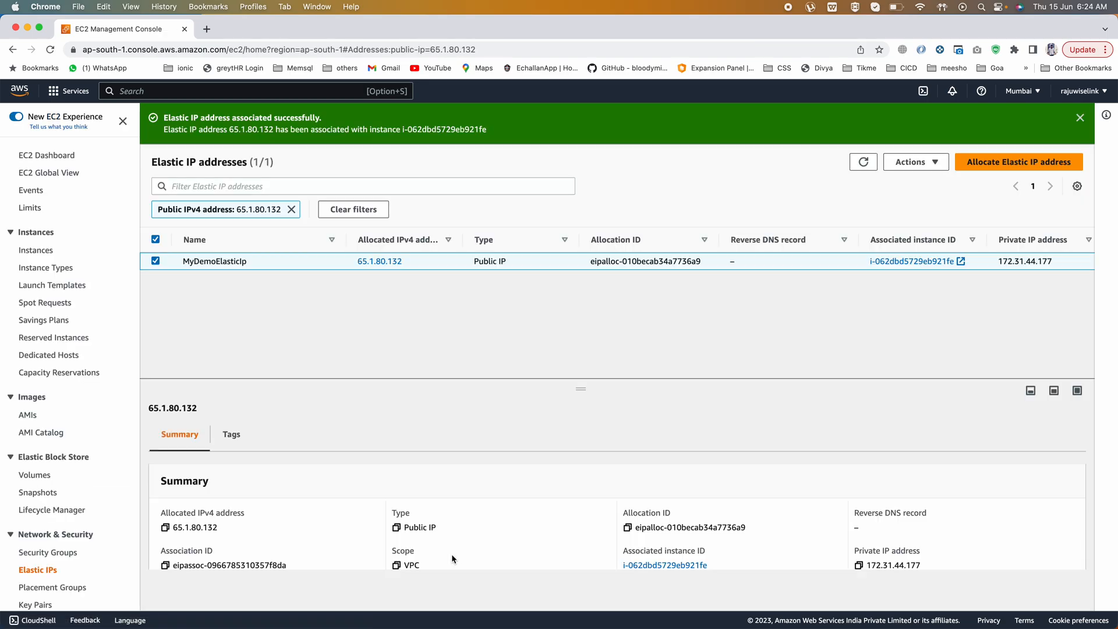
Examine the associated instance ID, private IP address and association ID columns of MyDemoElasticIp.
{"action": "scroll", "coordinate": [605, 262], "scroll_direction": "right", "scroll_amount": 5}
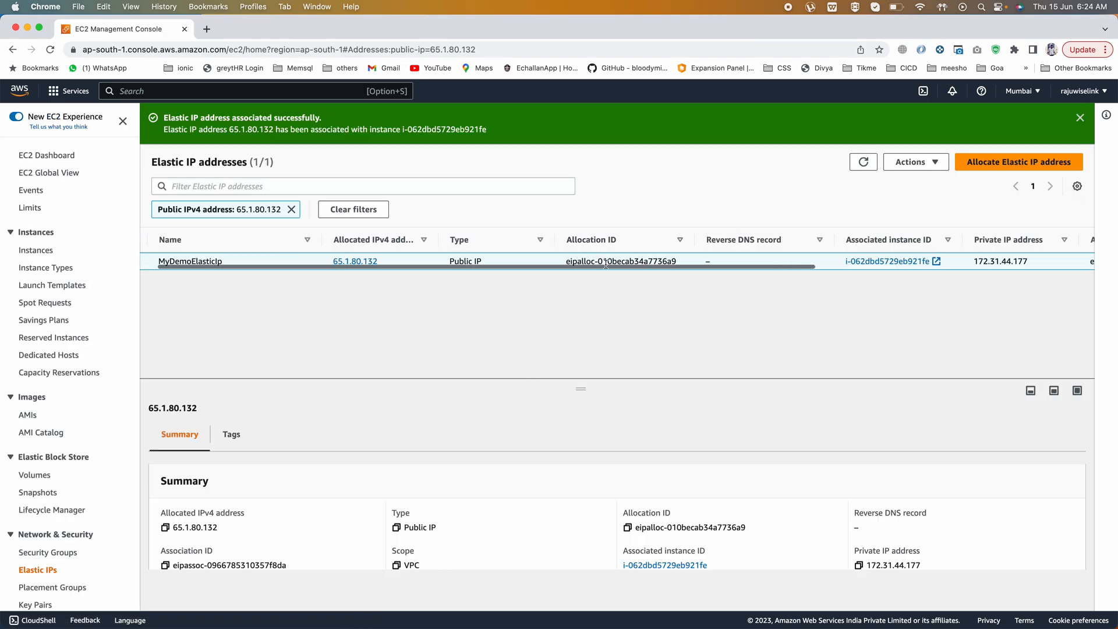
{"action": "scroll", "coordinate": [605, 263], "scroll_direction": "right", "scroll_amount": 2}
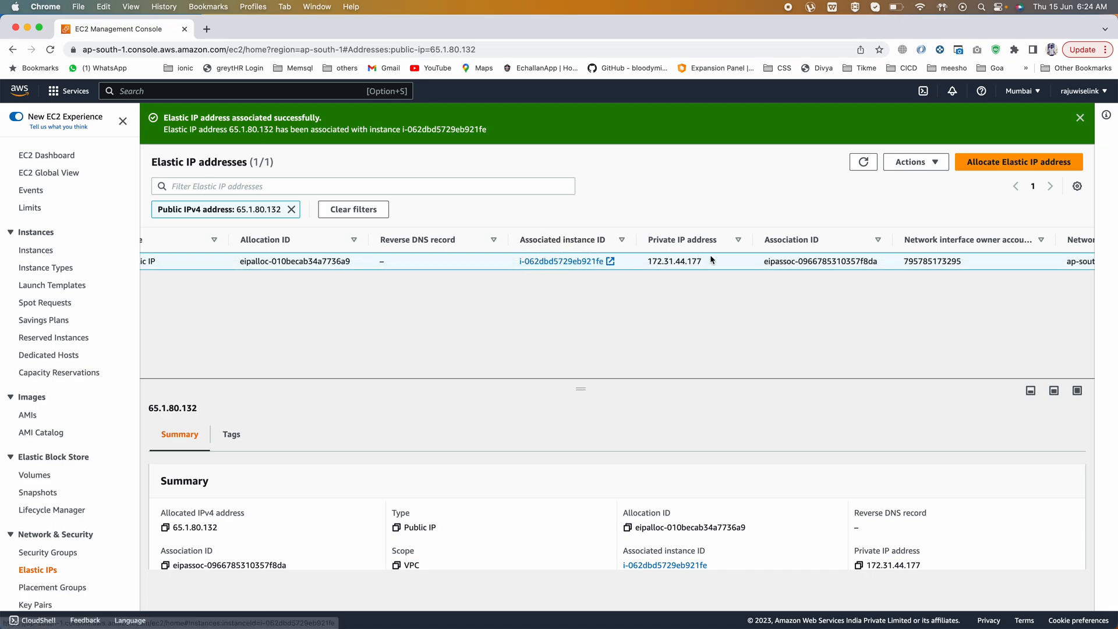
{"action": "left_click_drag", "start_coordinate": [705, 260], "coordinate": [646, 262]}
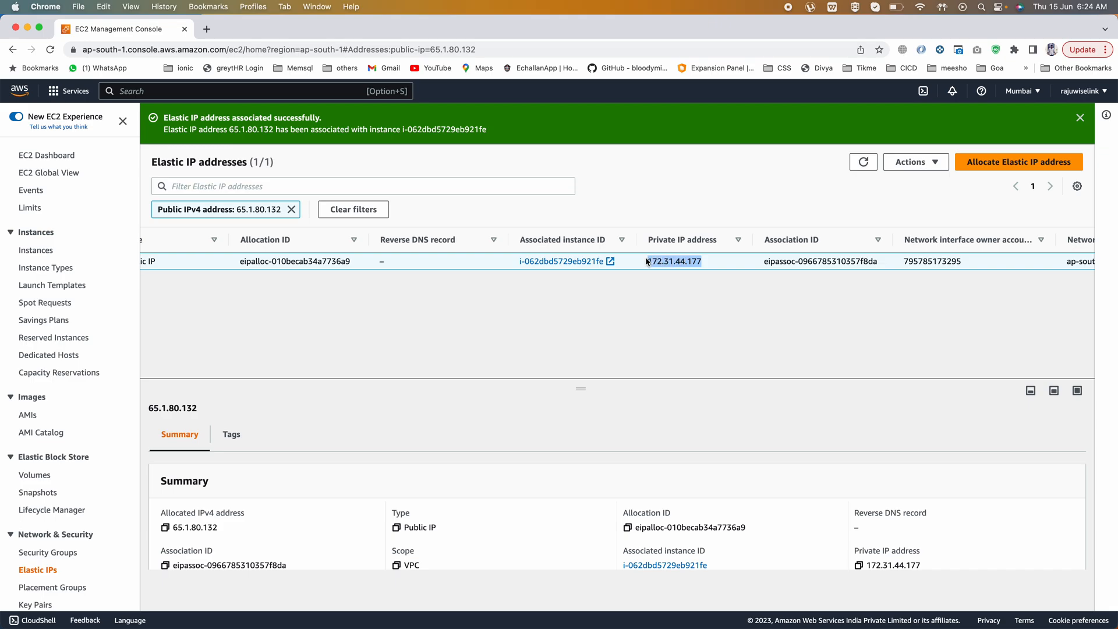
{"action": "scroll", "coordinate": [726, 262], "scroll_direction": "right", "scroll_amount": 3}
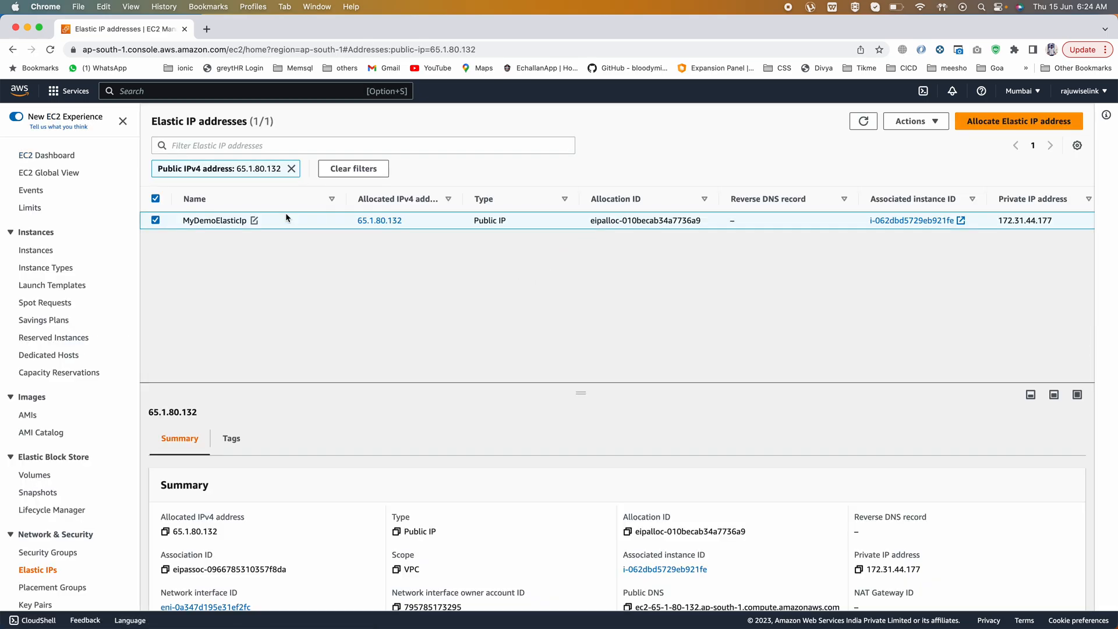
Compare the public IPv4 address of My First EC2 Instance in the instances list with the Elastic IP address.
{"action": "left_click", "coordinate": [36, 250]}
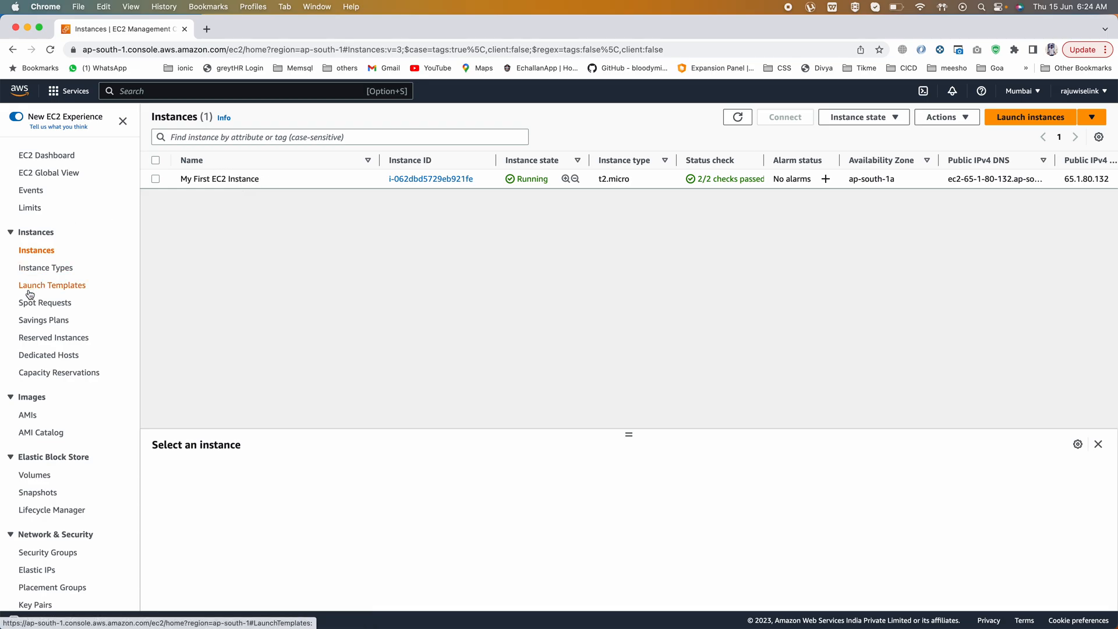
{"action": "left_click", "coordinate": [36, 569]}
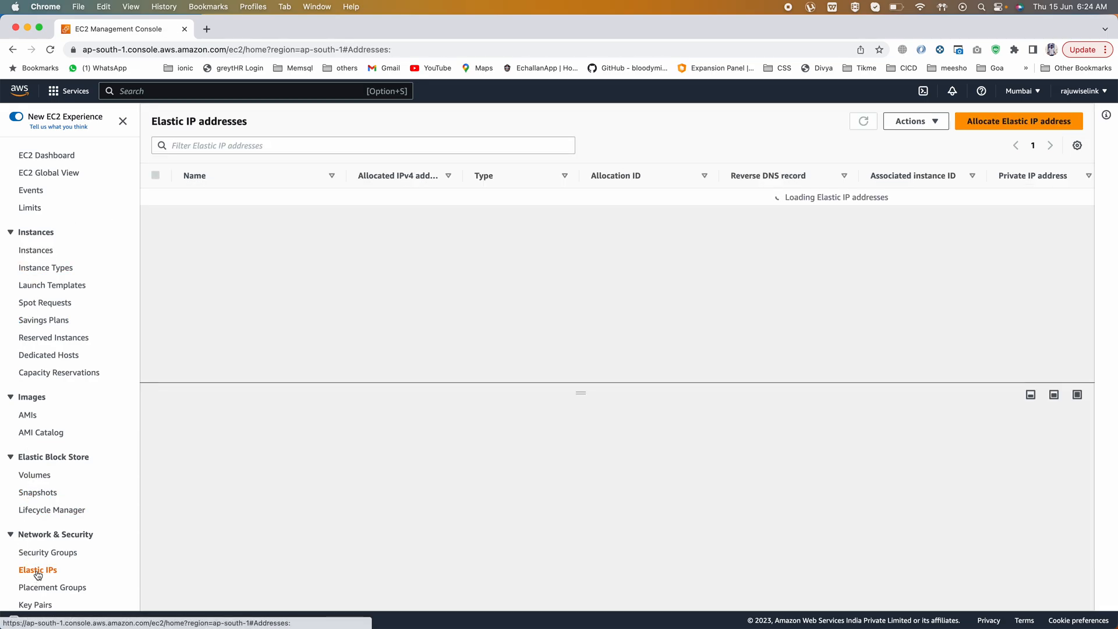
{"action": "scroll", "coordinate": [209, 224], "scroll_direction": "left", "scroll_amount": 10}
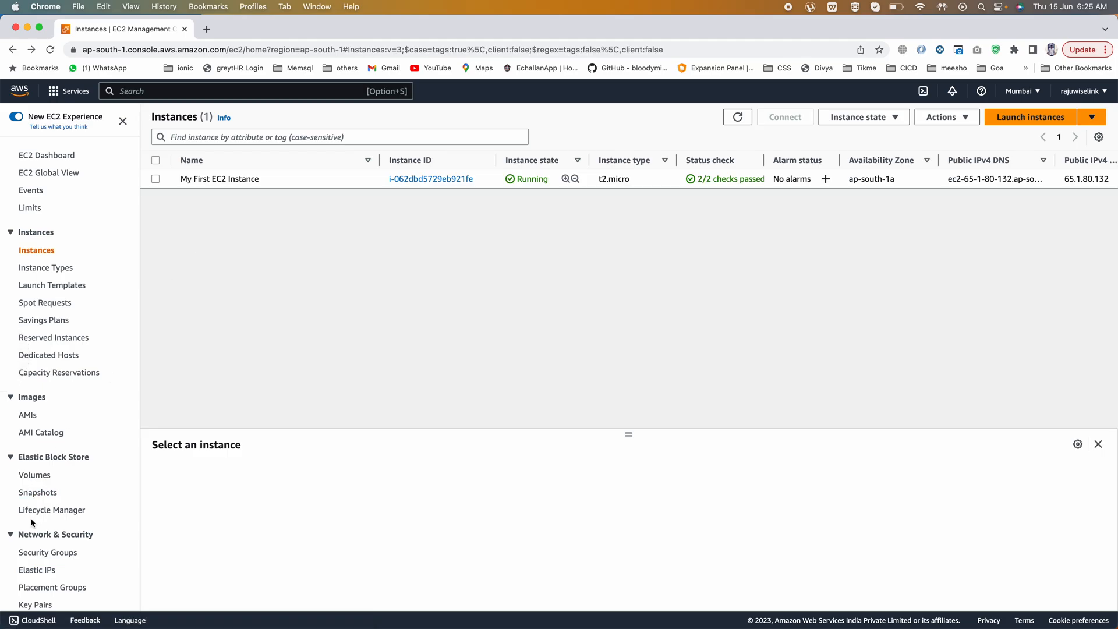
Copy the allocated IPv4 address from the summary of MyDemoElasticIp and return to the instances list.
{"action": "left_click", "coordinate": [39, 570]}
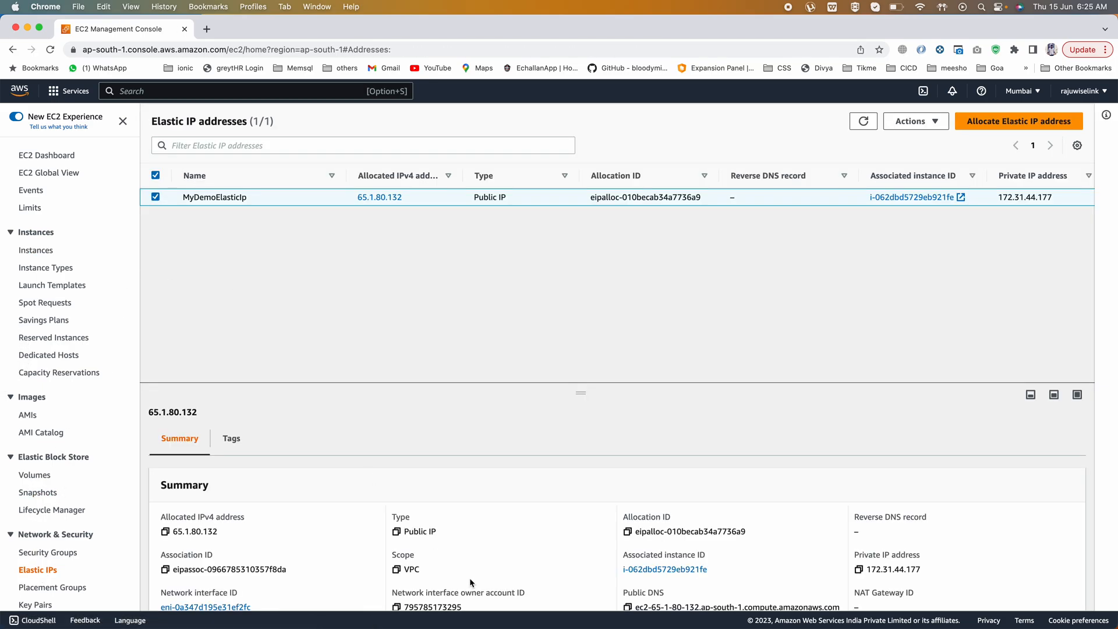
{"action": "left_click_drag", "start_coordinate": [172, 530], "coordinate": [230, 530]}
{"action": "left_click", "coordinate": [166, 531]}
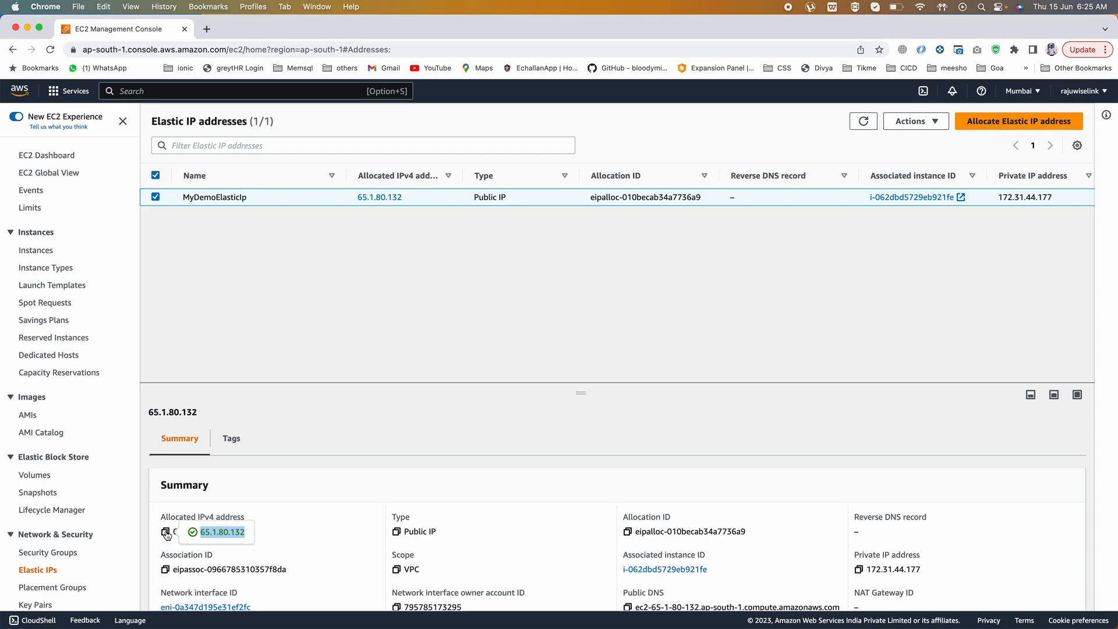
{"action": "left_click", "coordinate": [35, 252]}
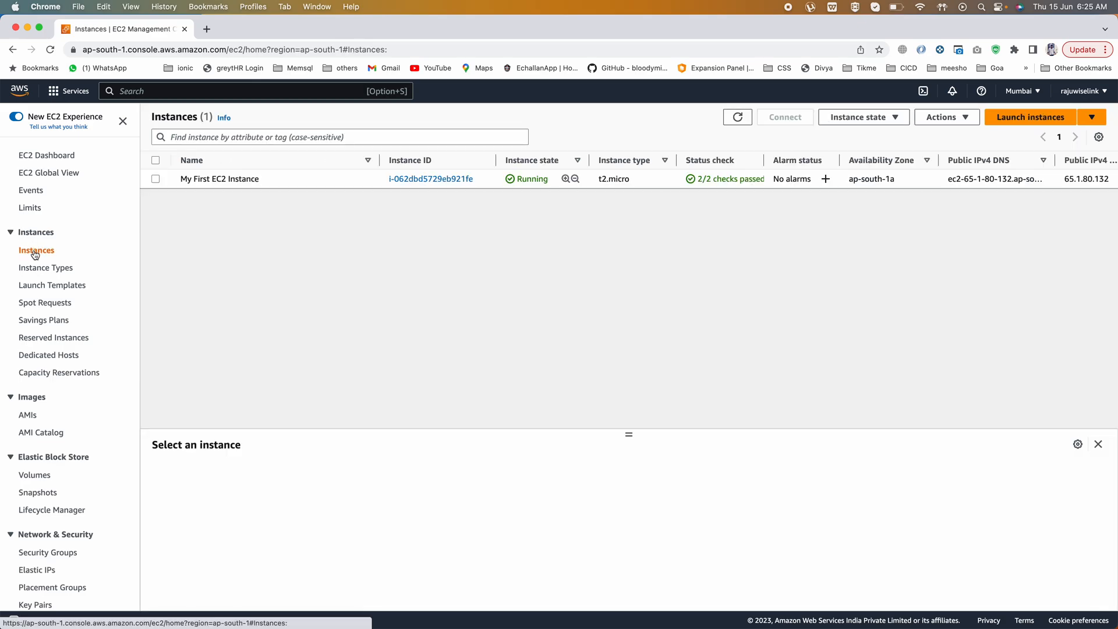
Select My First EC2 Instance and check its public IPv4 address in the instance details.
{"action": "left_click", "coordinate": [155, 179]}
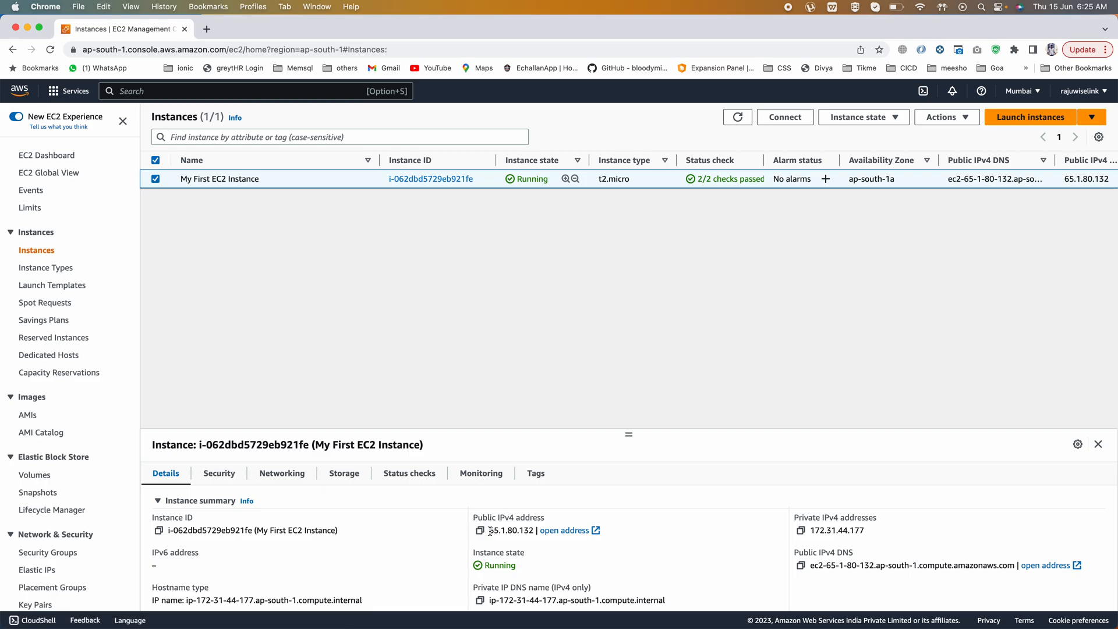
{"action": "left_click_drag", "start_coordinate": [488, 531], "coordinate": [533, 529]}
{"action": "left_click_drag", "start_coordinate": [492, 517], "coordinate": [564, 514]}
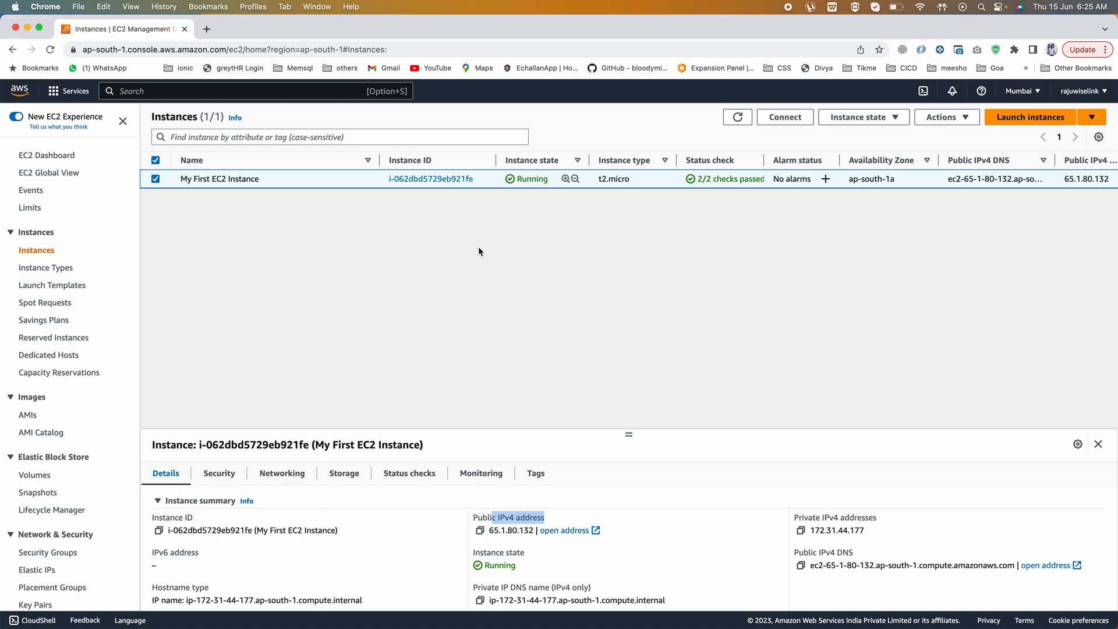
Open the copied Elastic IP address 65.1.80.132 in a new browser tab and check the page the instance serves.
{"action": "left_click", "coordinate": [206, 29]}
{"action": "key", "text": "super+v"}
{"action": "key", "text": "Return"}
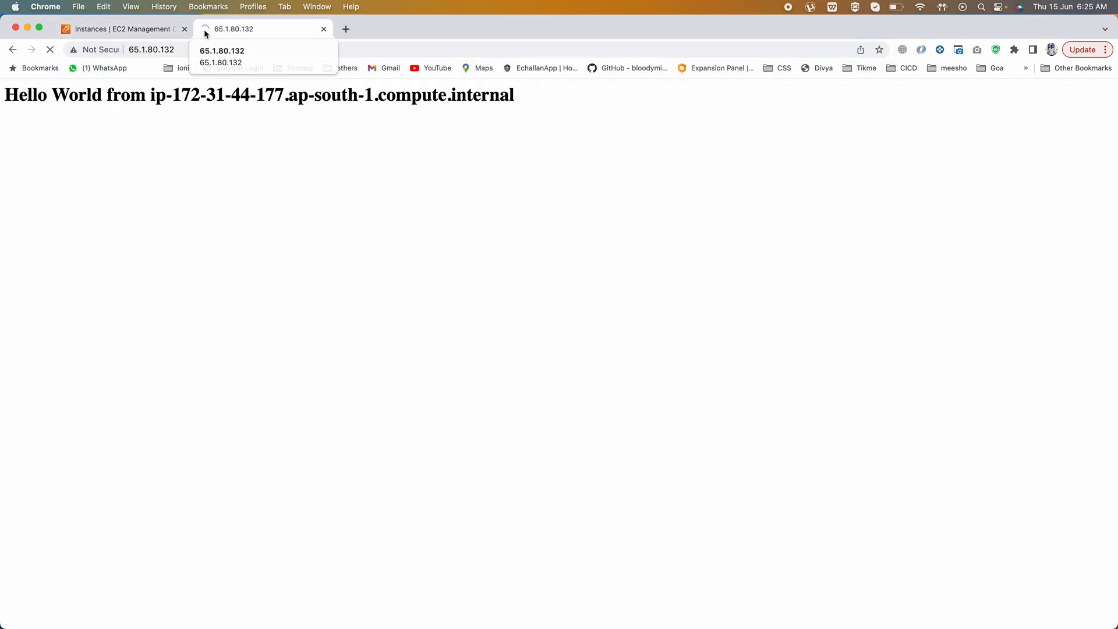
{"action": "left_click_drag", "start_coordinate": [17, 95], "coordinate": [513, 99]}
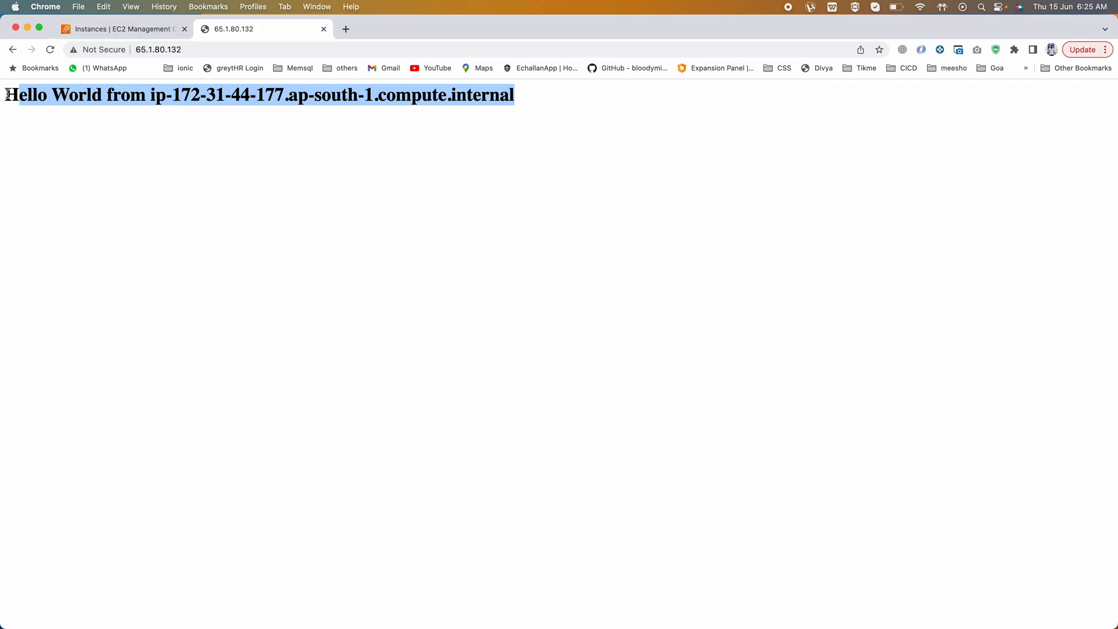
{"action": "left_click_drag", "start_coordinate": [5, 95], "coordinate": [421, 96]}
{"action": "left_click", "coordinate": [213, 52]}
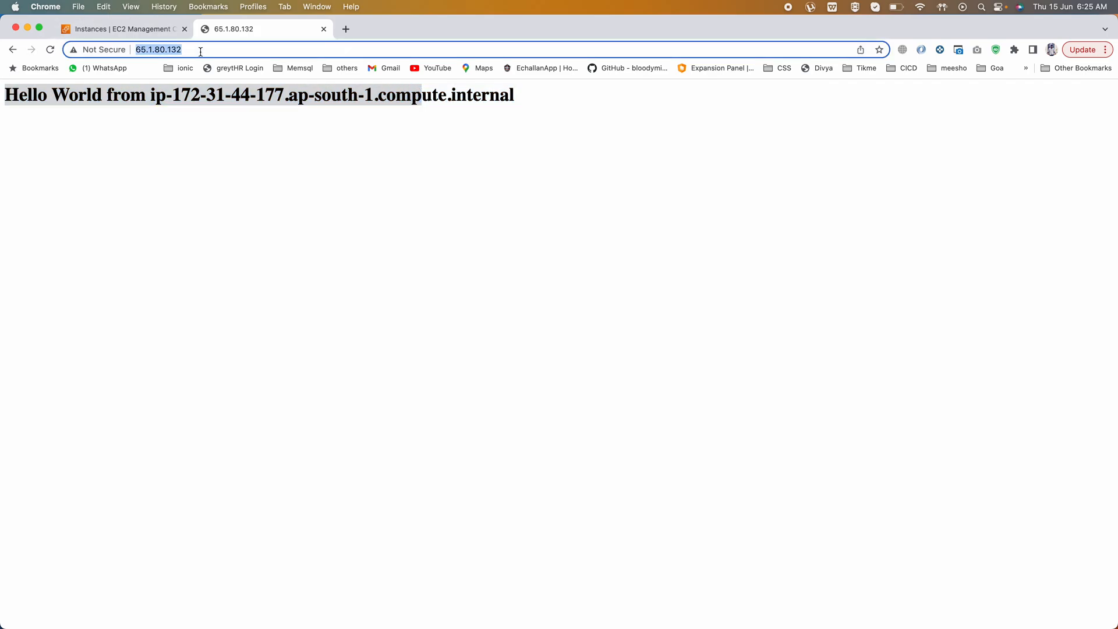
Return to the instances list and stop My First EC2 Instance, confirming the request.
{"action": "left_click", "coordinate": [150, 30]}
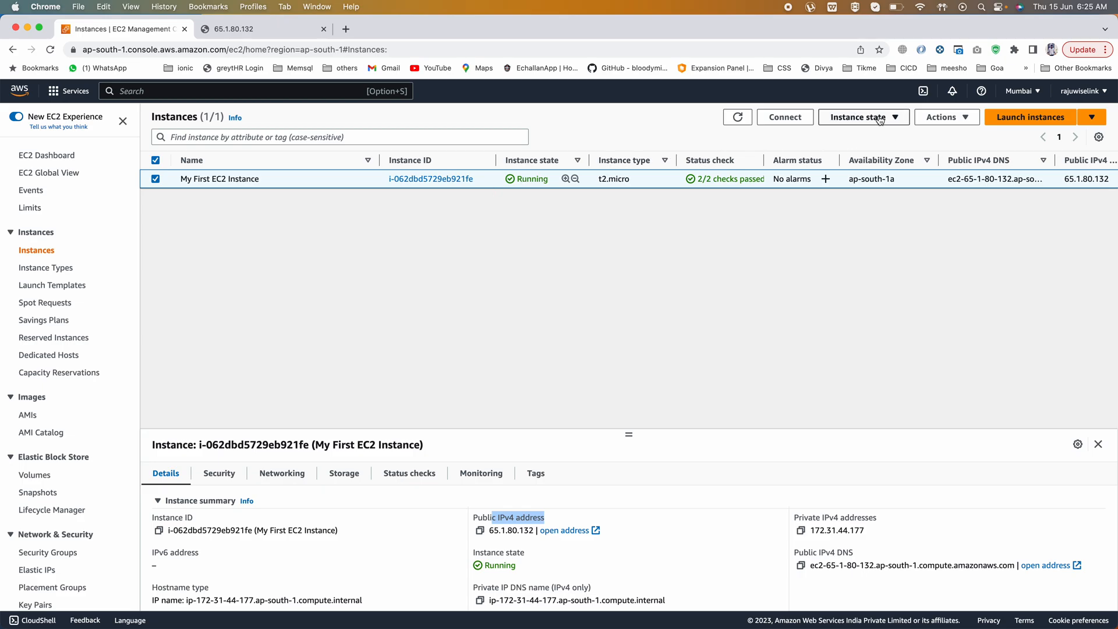
{"action": "left_click", "coordinate": [858, 117]}
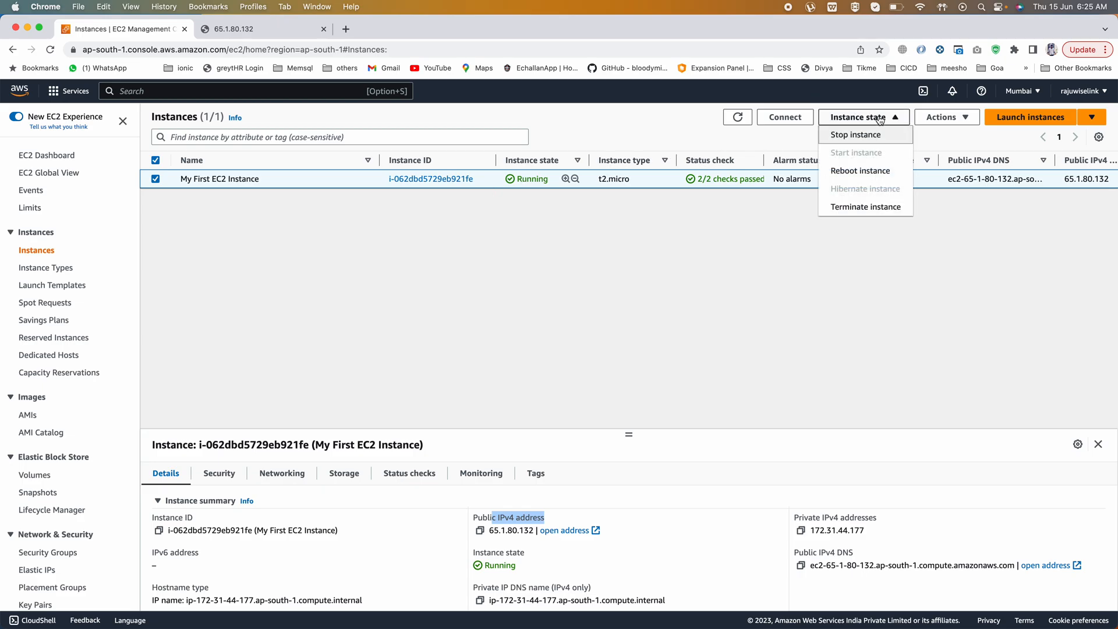
{"action": "left_click", "coordinate": [847, 137]}
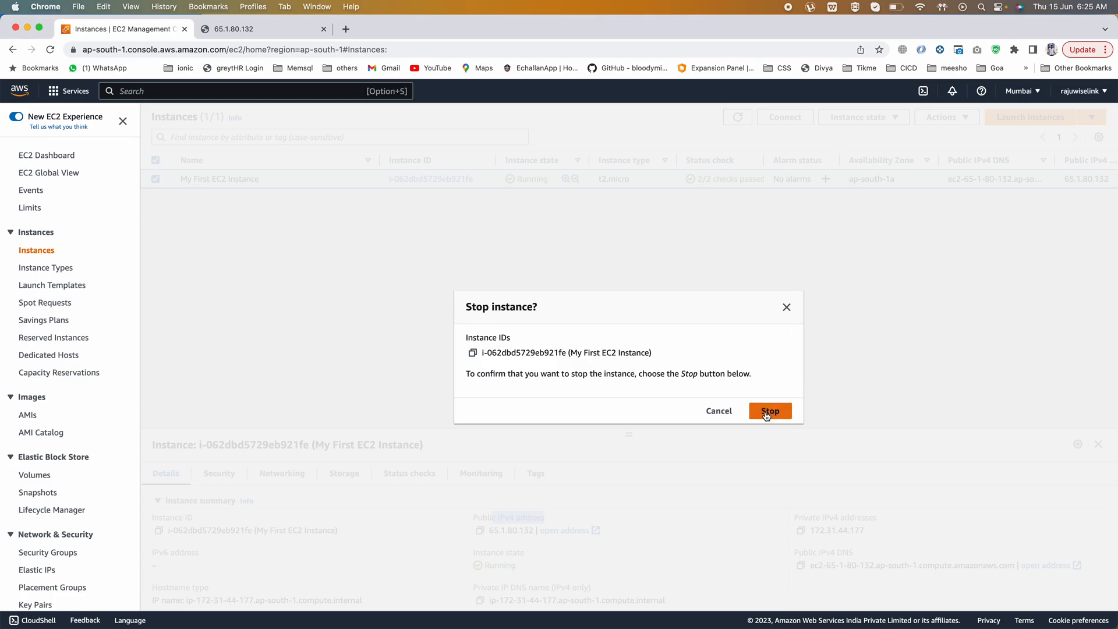
{"action": "left_click", "coordinate": [764, 411]}
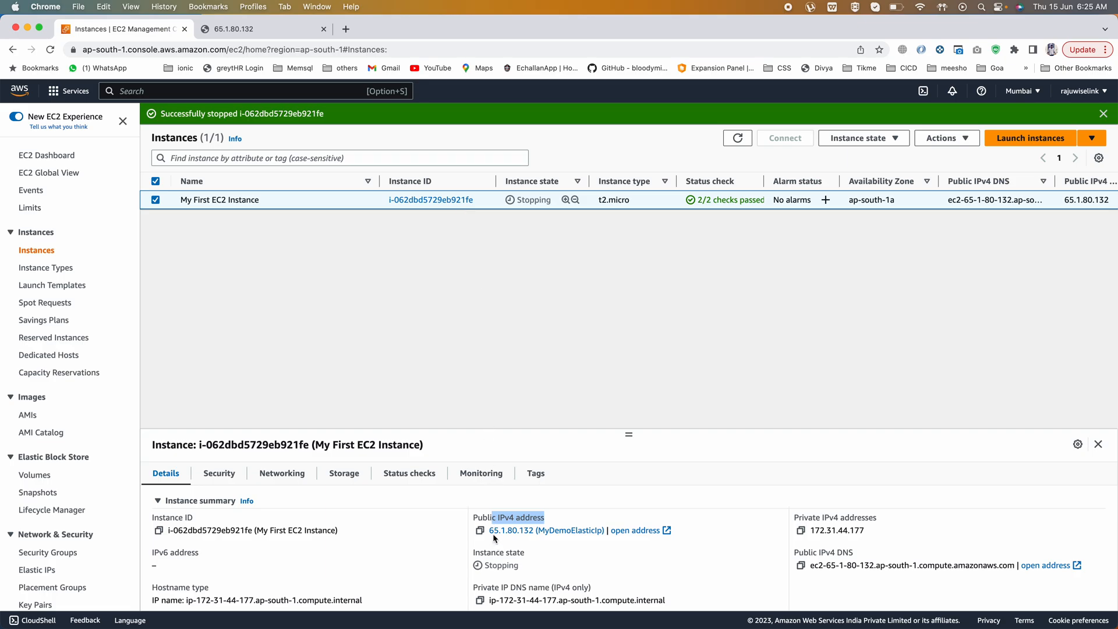
Examine the instance's public IPv4 address while it is stopping and refresh the instances list.
{"action": "left_click_drag", "start_coordinate": [487, 530], "coordinate": [533, 527]}
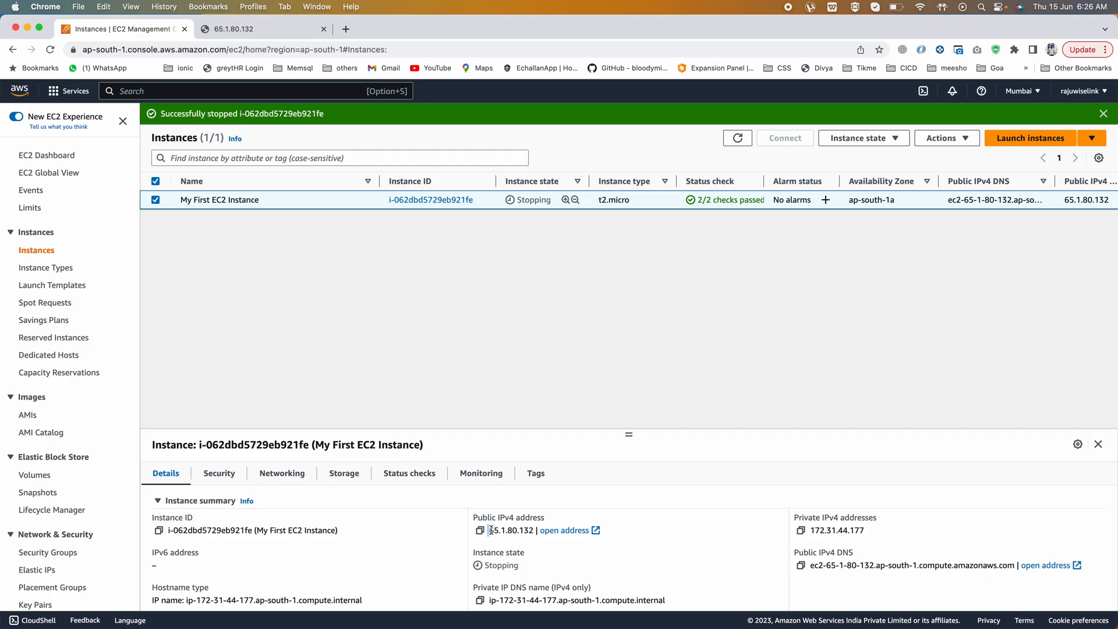
{"action": "left_click_drag", "start_coordinate": [489, 529], "coordinate": [533, 529]}
{"action": "left_click", "coordinate": [495, 536]}
{"action": "double_click", "coordinate": [505, 530]}
{"action": "left_click", "coordinate": [732, 145]}
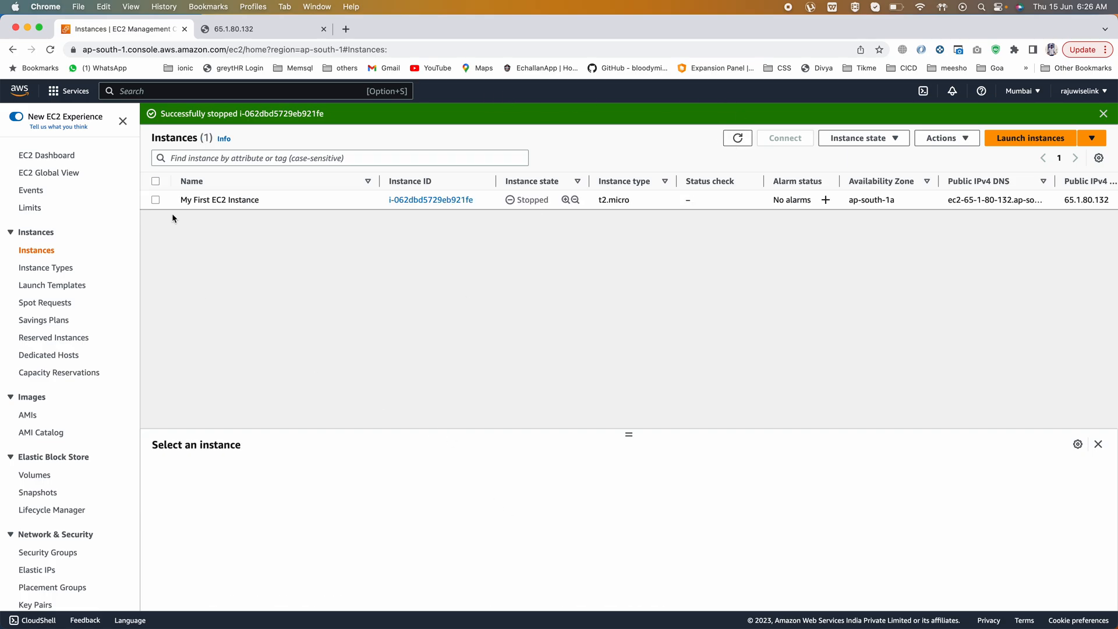
Check the public IPv4 address of the stopped My First EC2 Instance and start the instance again.
{"action": "left_click", "coordinate": [156, 200]}
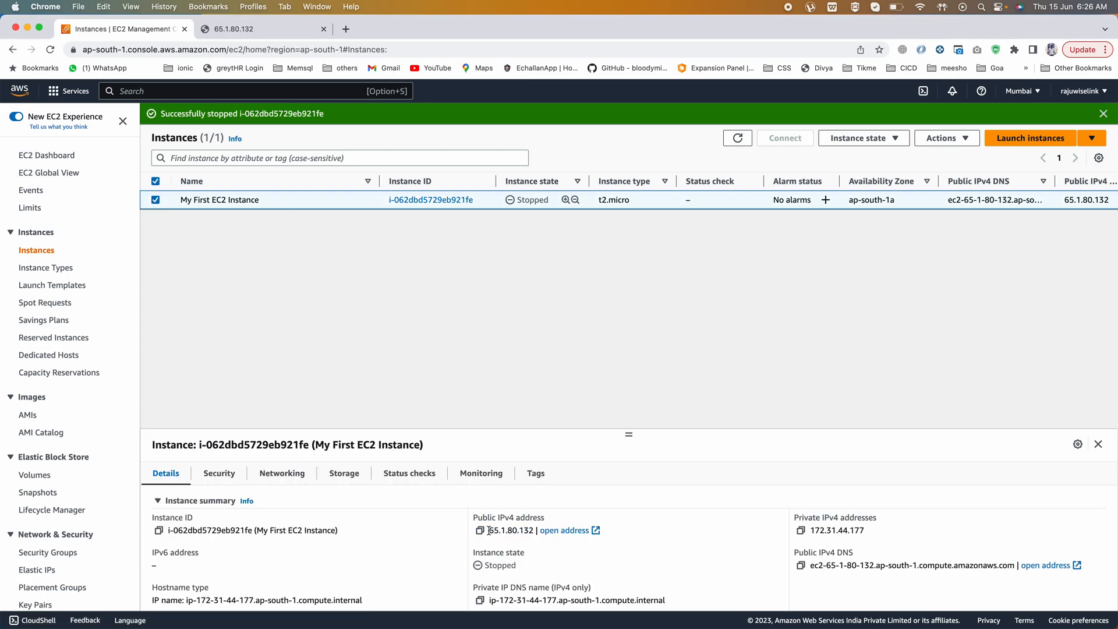
{"action": "left_click_drag", "start_coordinate": [489, 530], "coordinate": [536, 529]}
{"action": "right_click", "coordinate": [529, 198]}
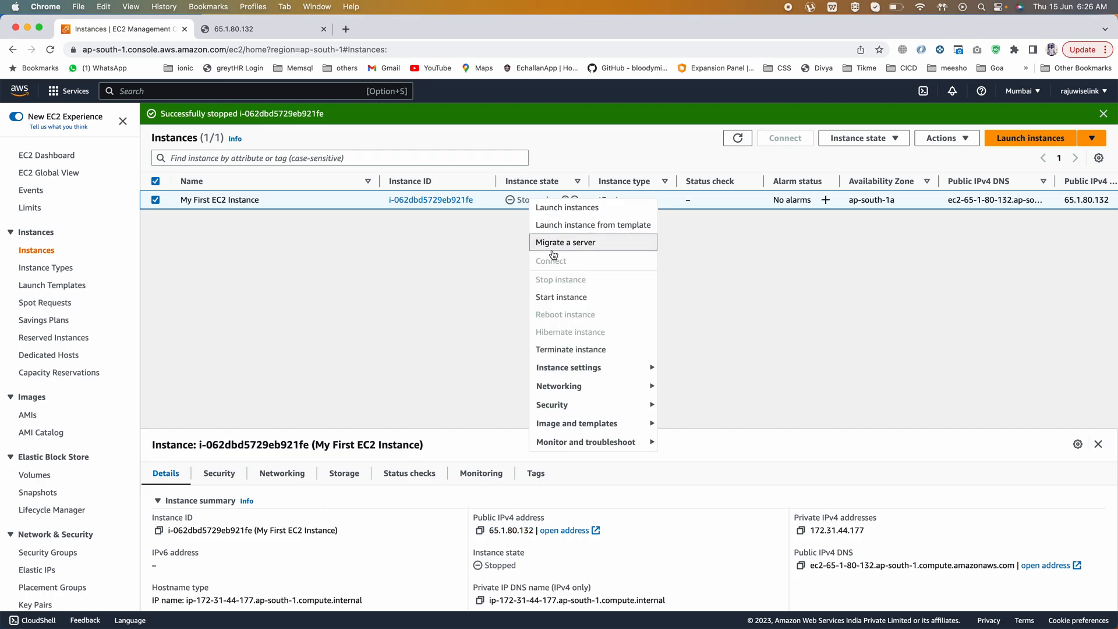
{"action": "left_click", "coordinate": [560, 298]}
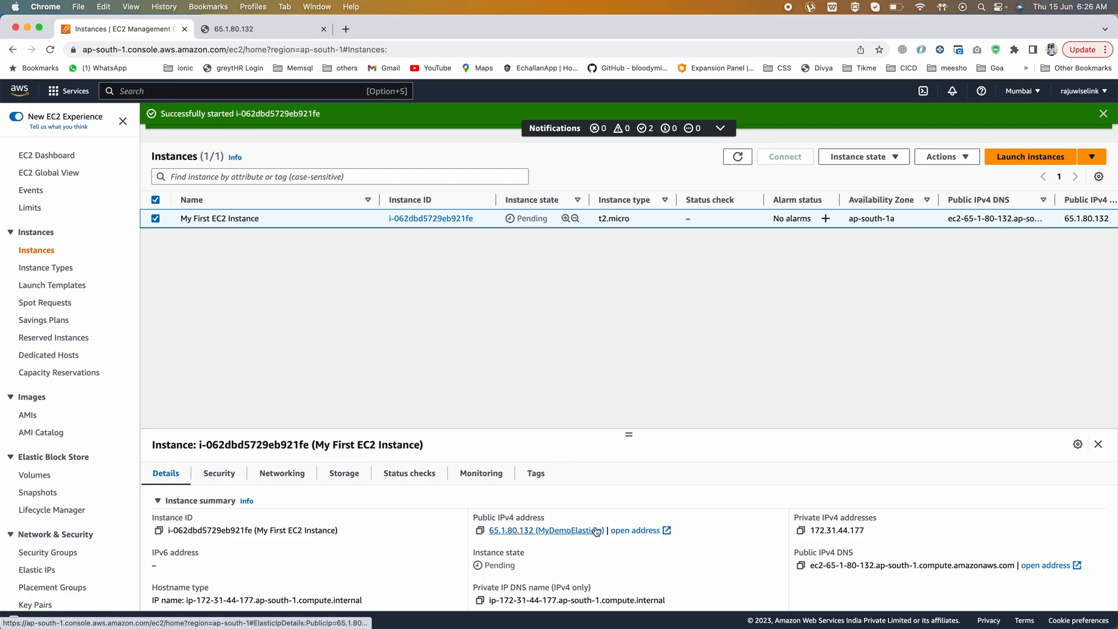
Try to open the instance's public address, and refresh the instances list to check the restarted instance's public IPv4 address.
{"action": "left_click", "coordinate": [634, 531]}
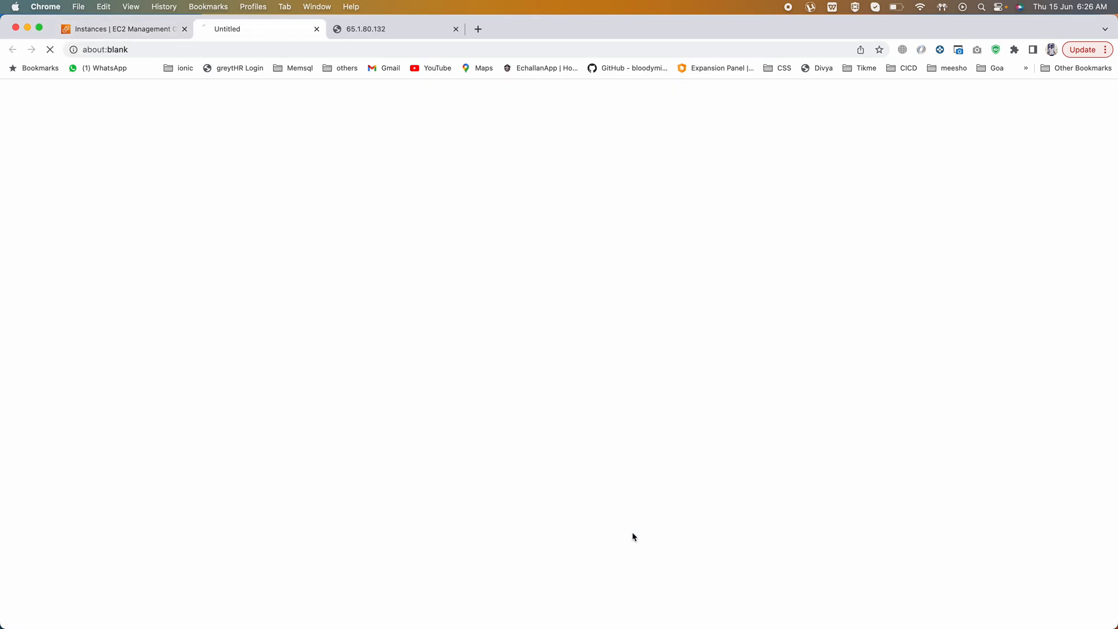
{"action": "left_click", "coordinate": [145, 32]}
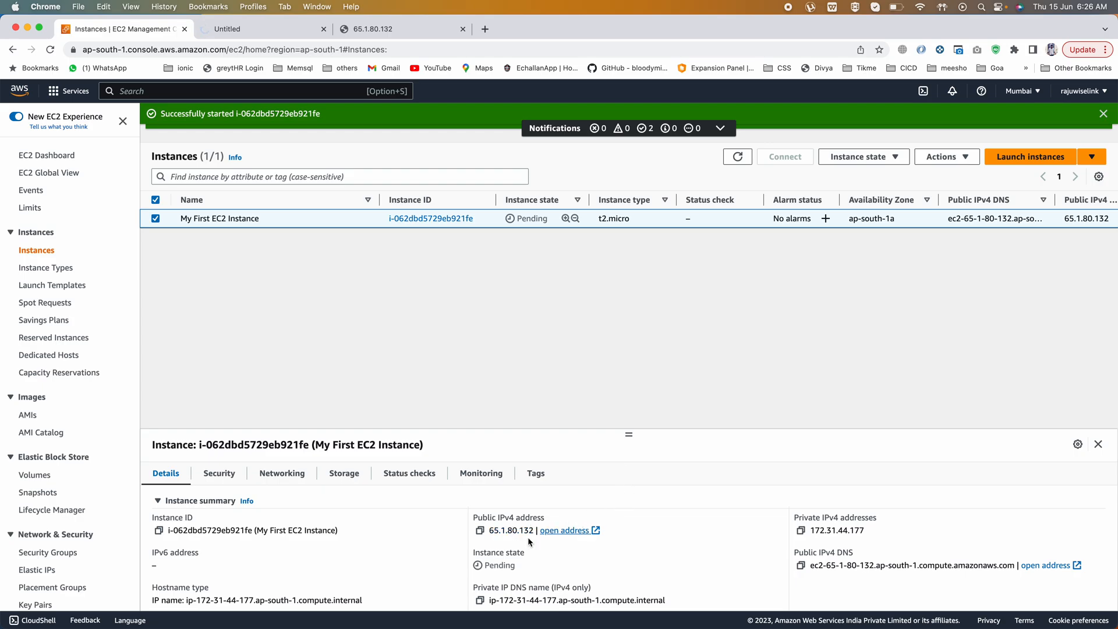
{"action": "left_click", "coordinate": [50, 50]}
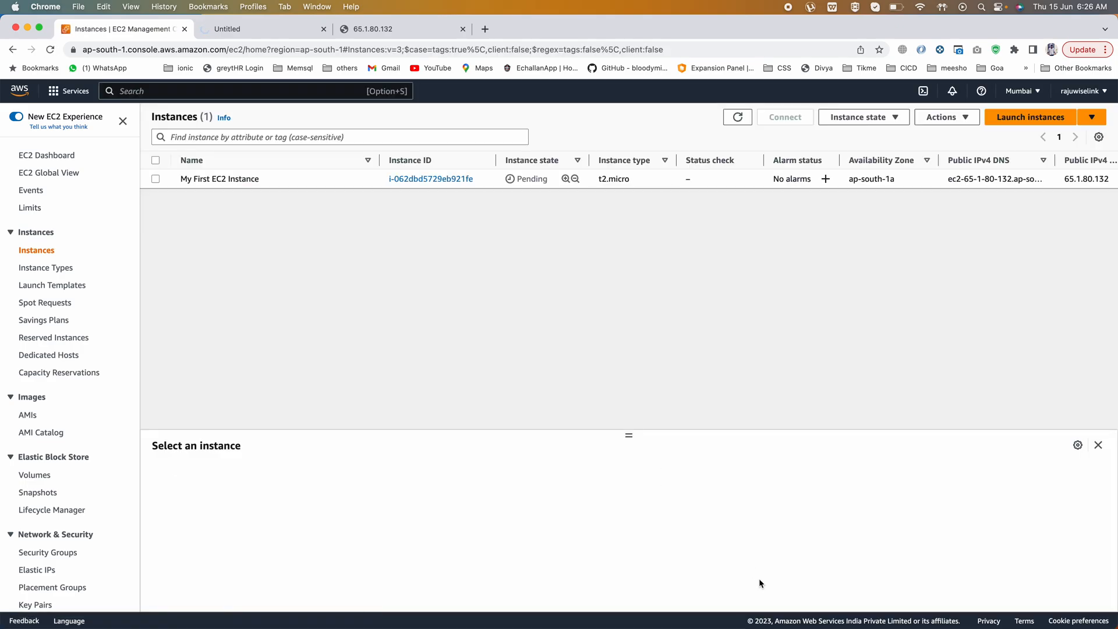
{"action": "left_click", "coordinate": [737, 119]}
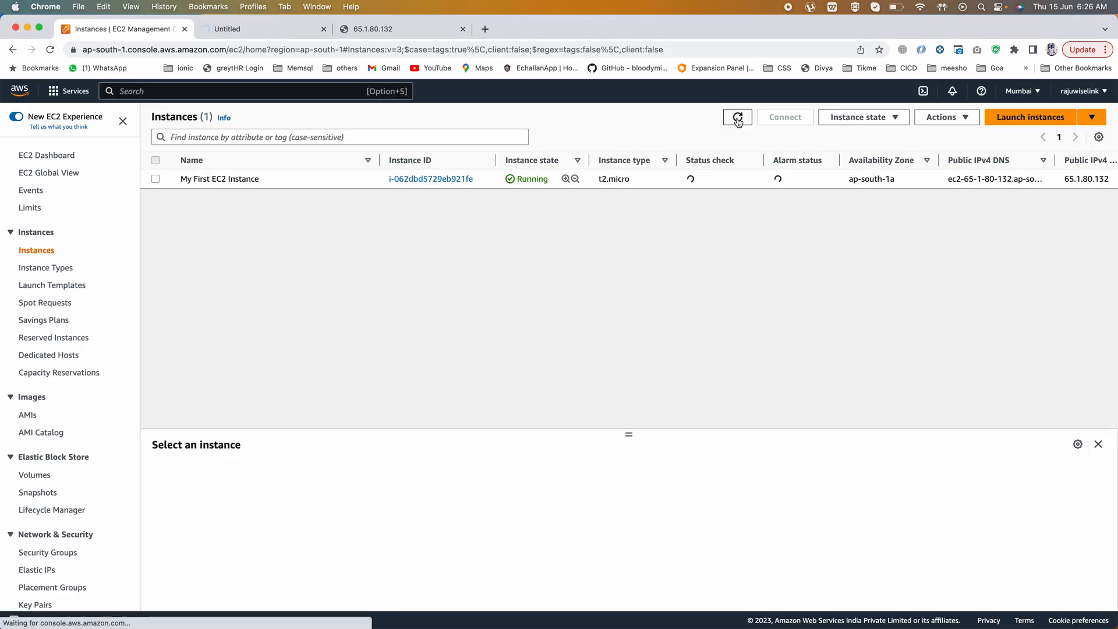
{"action": "left_click", "coordinate": [156, 180]}
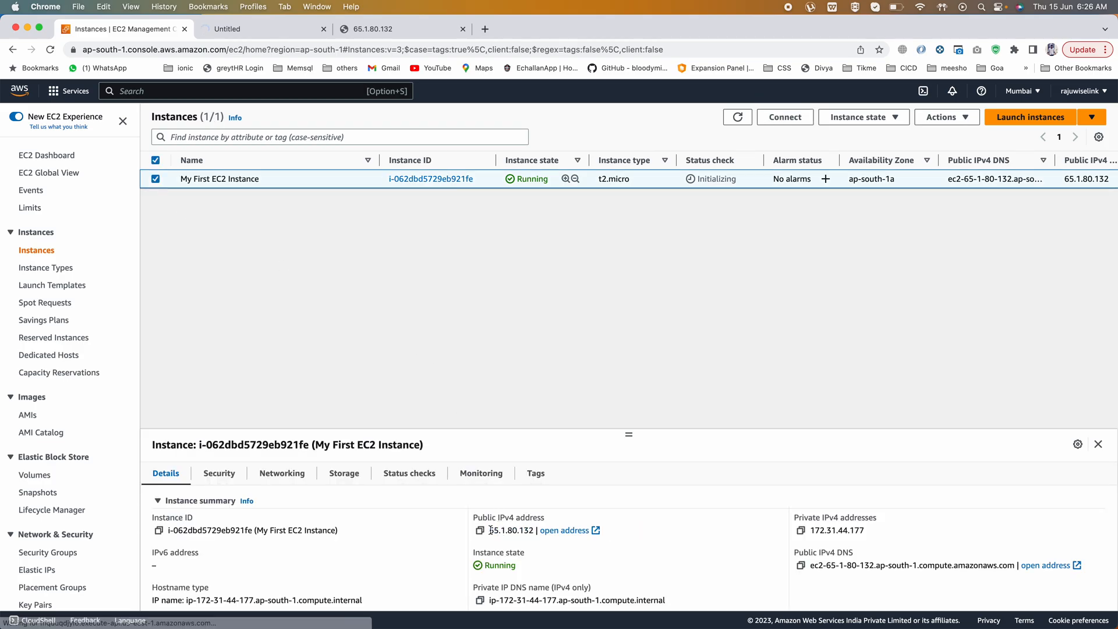
{"action": "mouse_move", "coordinate": [490, 530]}
{"action": "left_mouse_down"}
{"action": "mouse_move", "coordinate": [534, 530]}
{"action": "mouse_move", "coordinate": [488, 528]}
{"action": "left_mouse_up"}
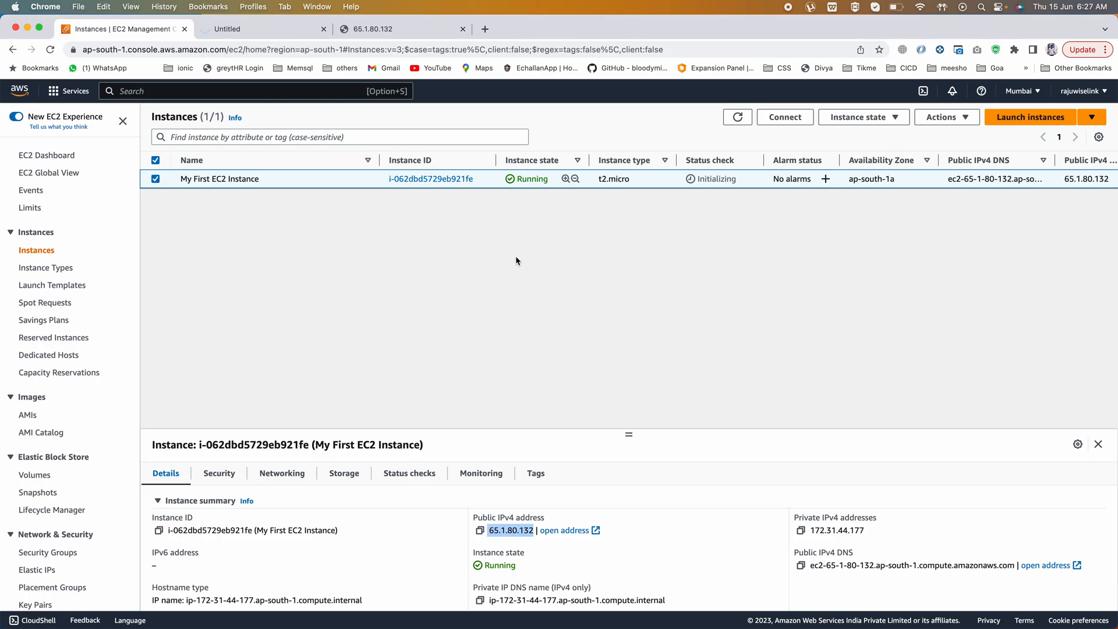
Reload the page at 65.1.80.132, close the blank extra browser tab and return to the instances list.
{"action": "left_click", "coordinate": [404, 29]}
{"action": "left_click", "coordinate": [226, 49]}
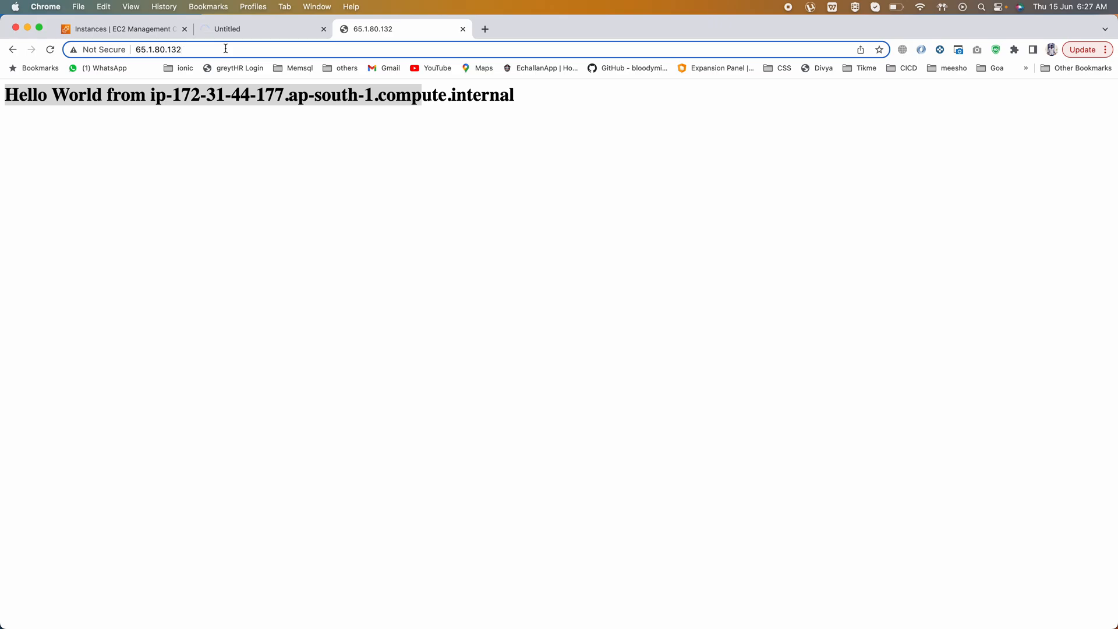
{"action": "key", "text": "Return"}
{"action": "left_click", "coordinate": [266, 27]}
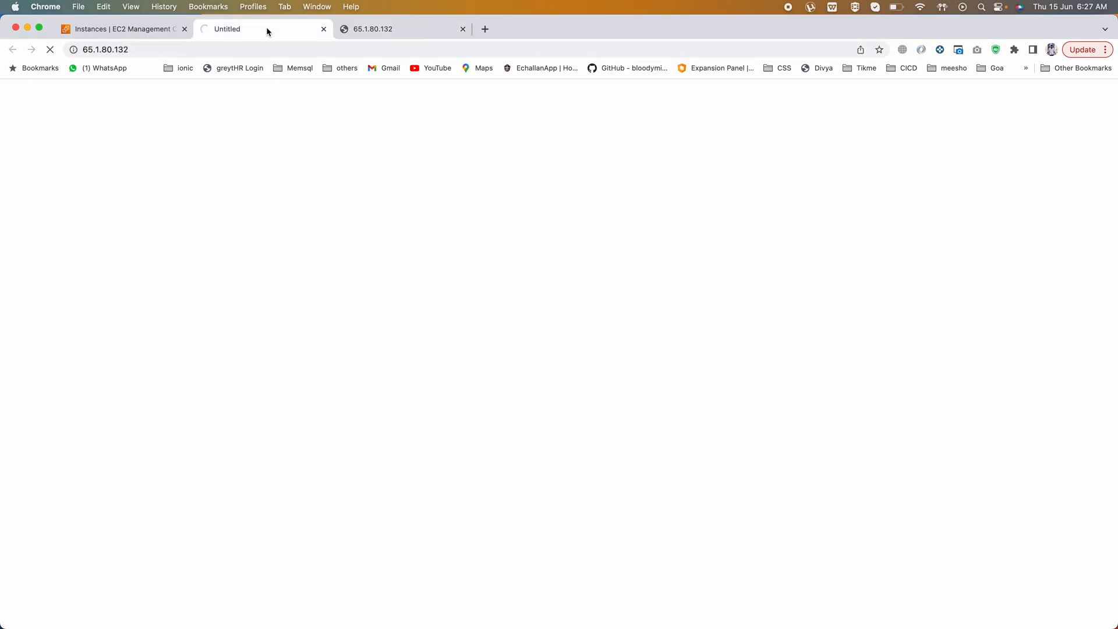
{"action": "left_click", "coordinate": [323, 29]}
{"action": "left_click", "coordinate": [167, 29]}
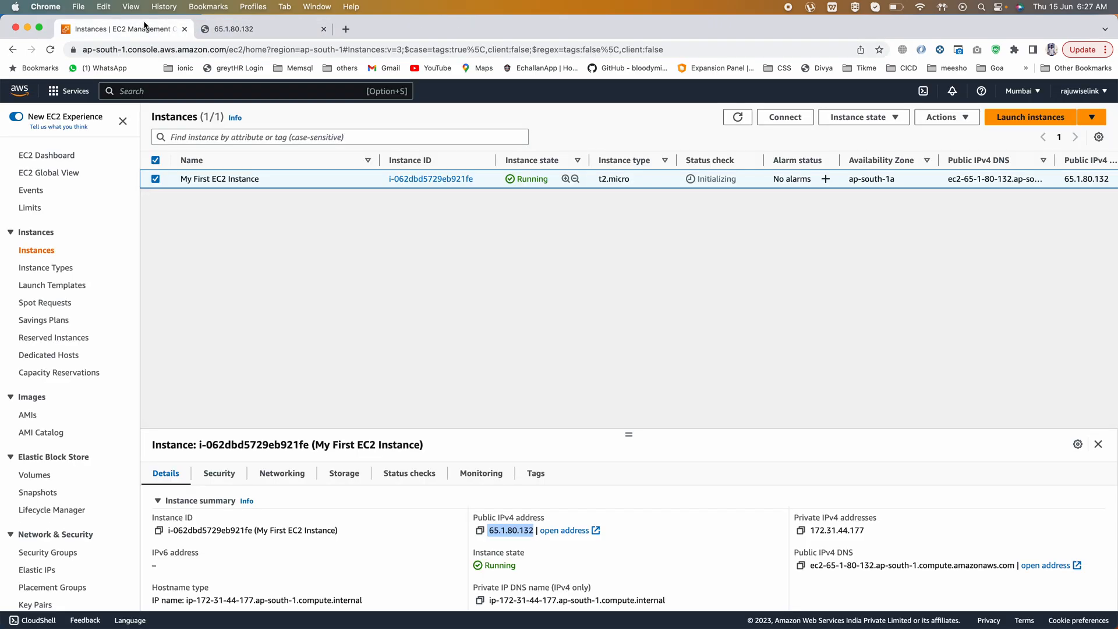
Switch to the EC2 presentation in PowerPoint and show the Elastic Network Interfaces (ENI) slide.
{"action": "left_click", "coordinate": [656, 563]}
{"action": "key", "text": "super+Tab"}
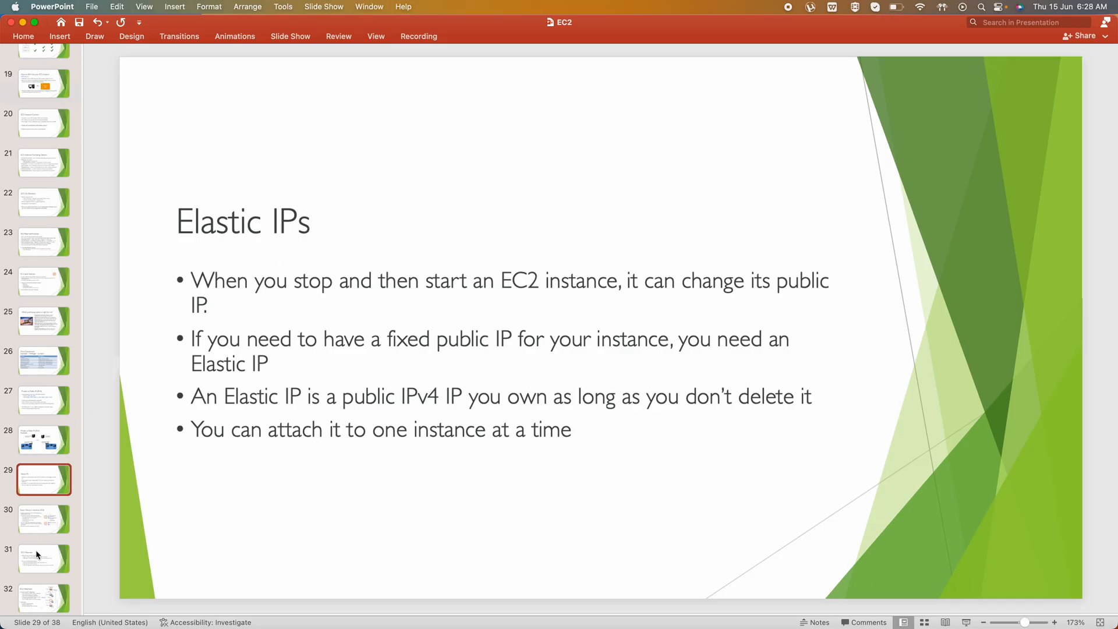
{"action": "left_click", "coordinate": [44, 518]}
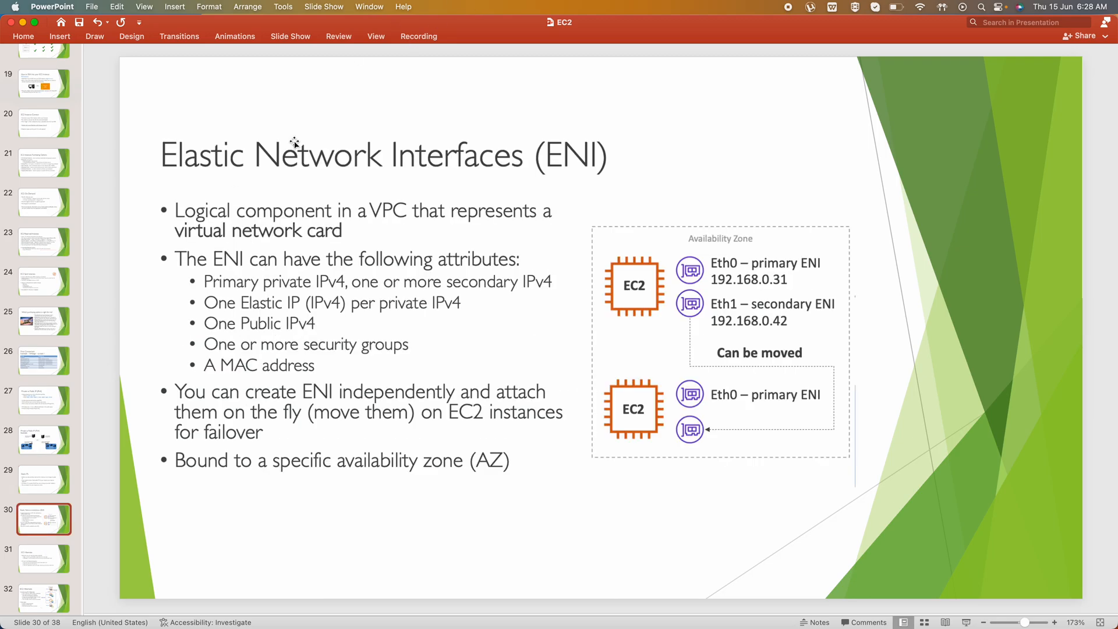
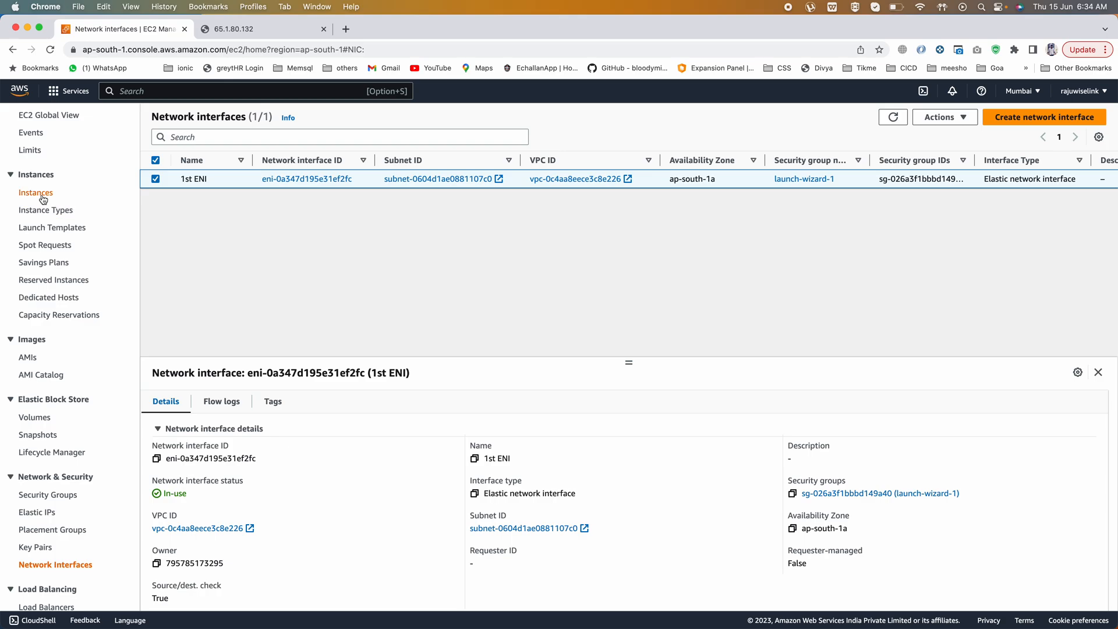
Start launching a new instance from the instances list and name it "My 2nd Ec2 instance".
{"action": "left_click", "coordinate": [36, 192]}
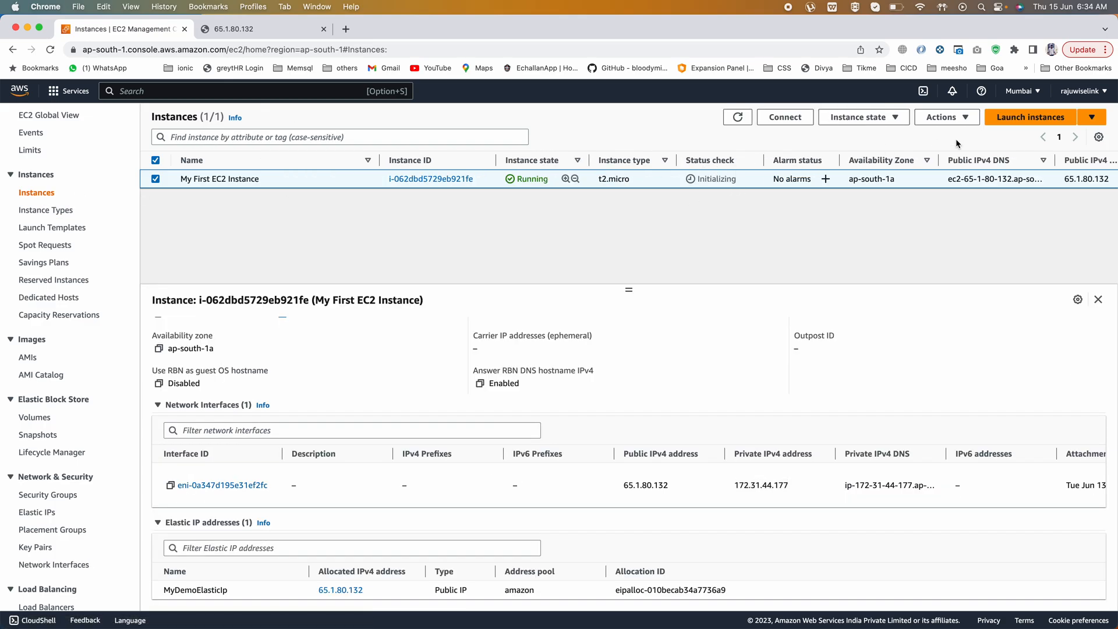
{"action": "left_click", "coordinate": [1028, 117]}
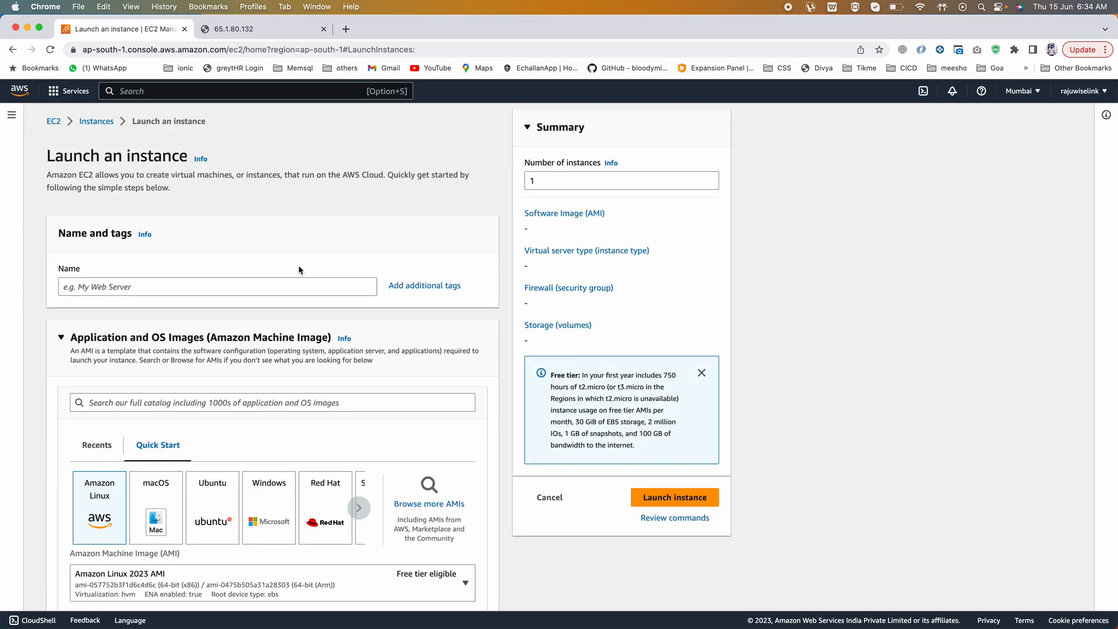
{"action": "left_click", "coordinate": [114, 284]}
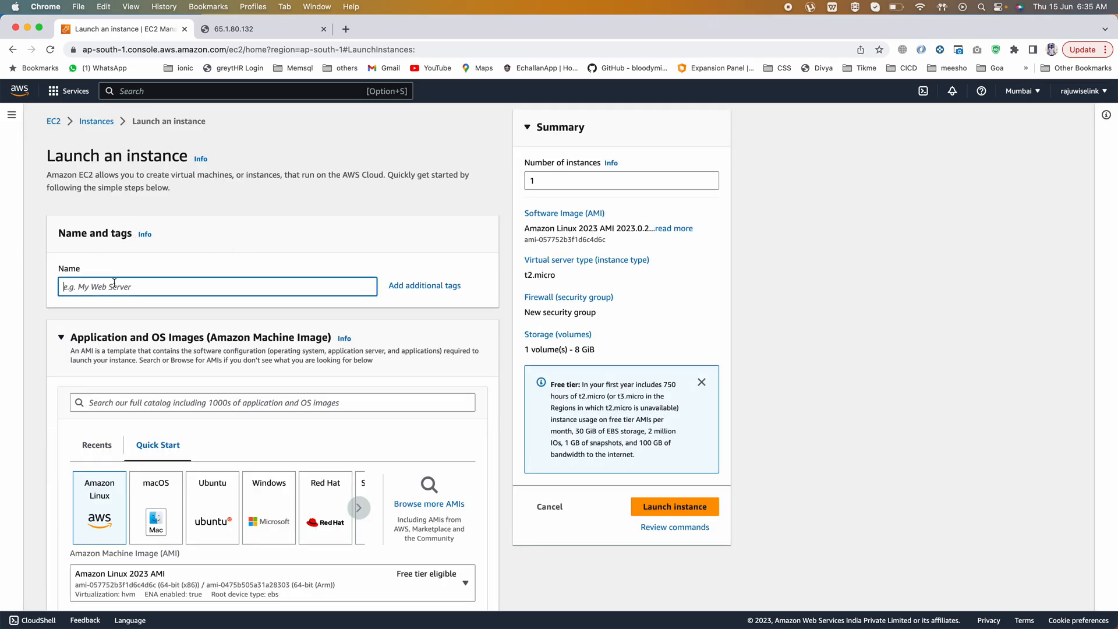
{"action": "type", "text": "My @nd Ec2 instance"}
{"action": "left_click", "coordinate": [82, 288]}
{"action": "key", "text": "BackSpace"}
{"action": "type", "text": "2"}
Keep the Amazon Linux 2023 AMI and t2.micro instance type, and choose My Ec2 Key as the login key pair.
{"action": "scroll", "coordinate": [156, 295], "scroll_direction": "down", "scroll_amount": 3}
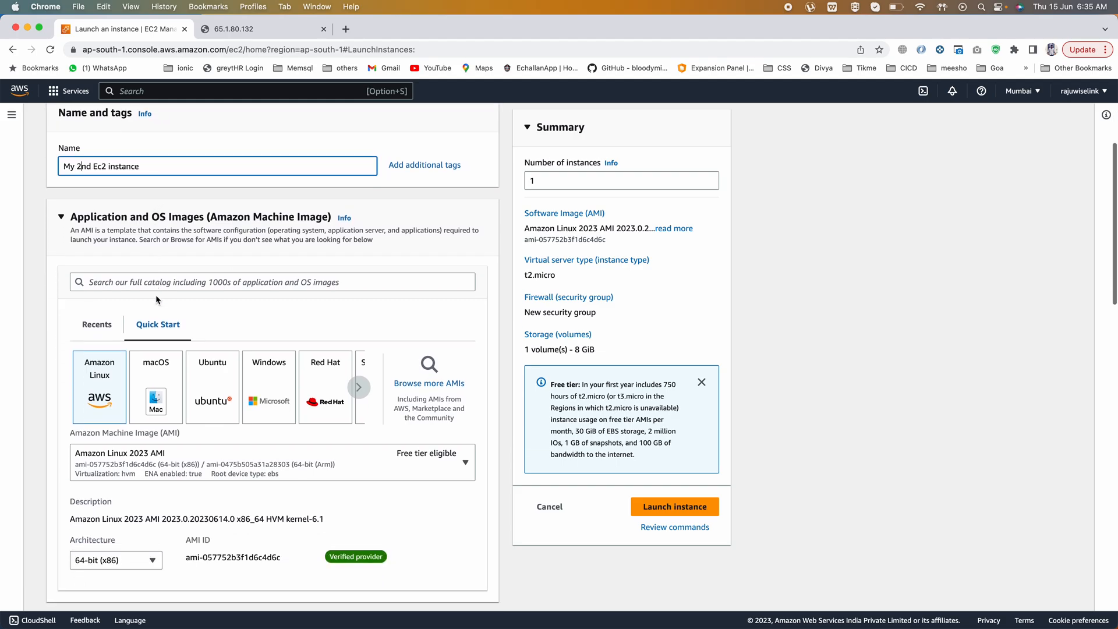
{"action": "scroll", "coordinate": [156, 294], "scroll_direction": "down", "scroll_amount": 3}
{"action": "scroll", "coordinate": [164, 279], "scroll_direction": "down", "scroll_amount": 2}
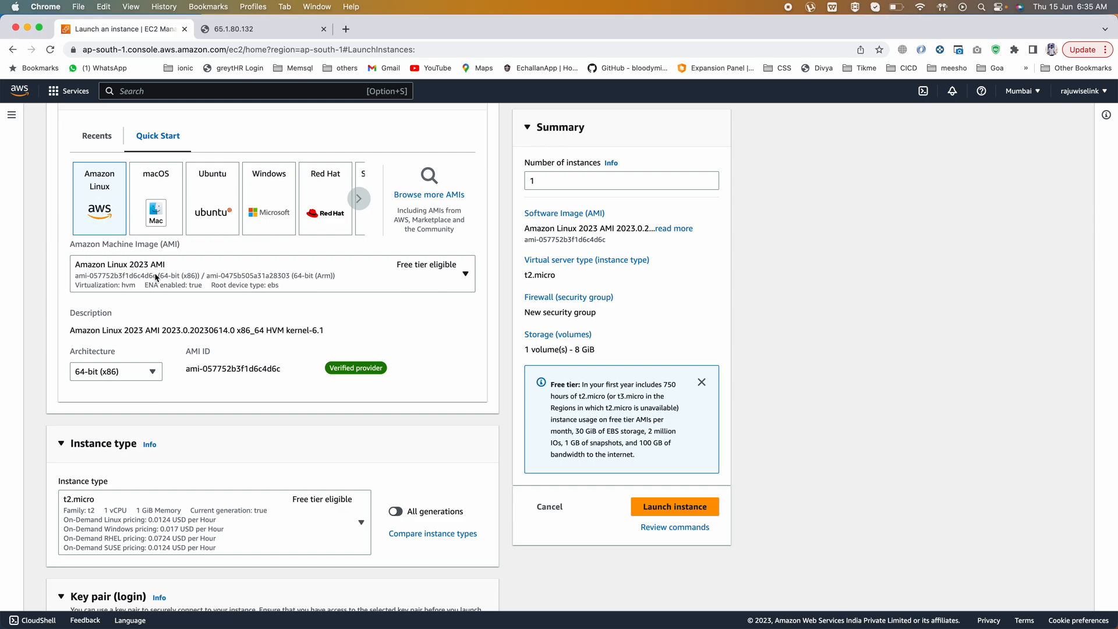
{"action": "scroll", "coordinate": [155, 272], "scroll_direction": "down", "scroll_amount": 3}
{"action": "scroll", "coordinate": [149, 274], "scroll_direction": "down", "scroll_amount": 1}
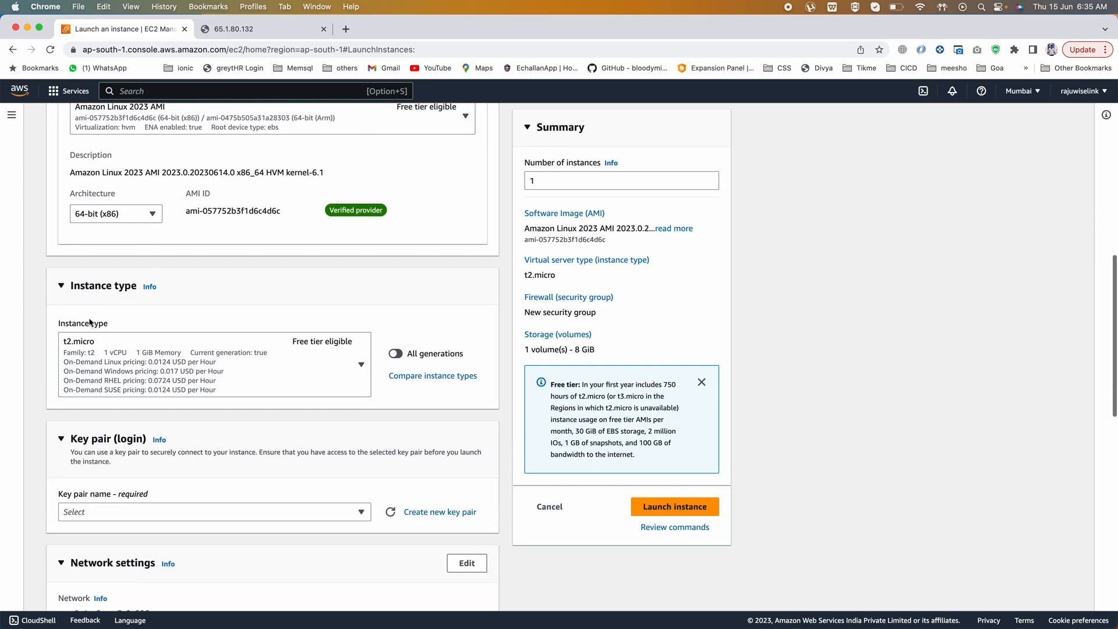
{"action": "left_click", "coordinate": [117, 354]}
{"action": "left_click", "coordinate": [133, 220]}
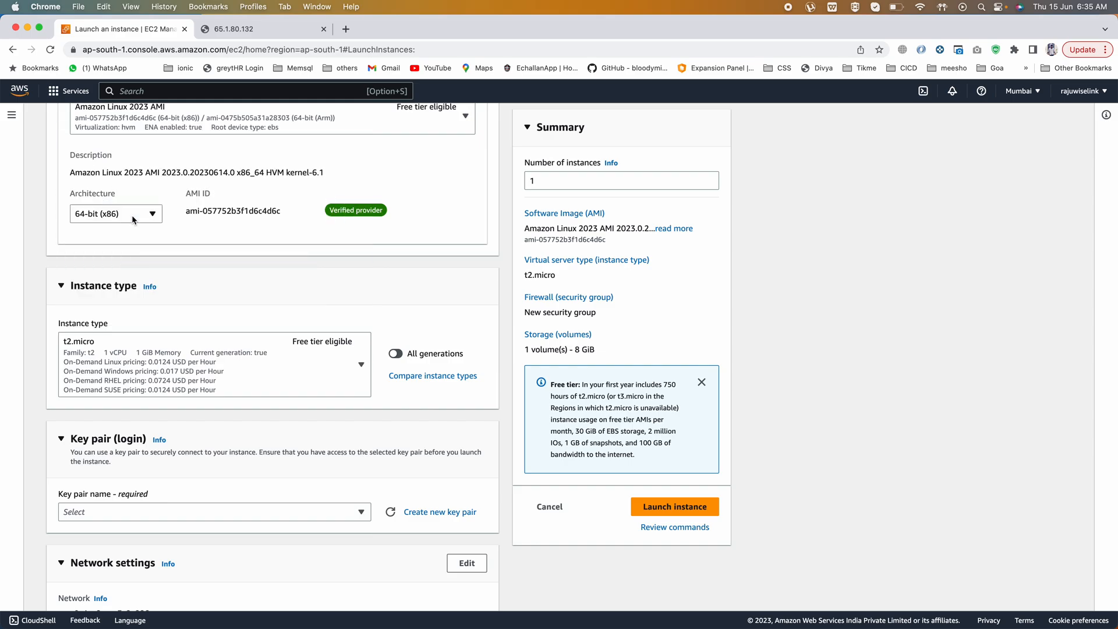
{"action": "scroll", "coordinate": [323, 351], "scroll_direction": "down", "scroll_amount": 5}
{"action": "left_click", "coordinate": [243, 325]}
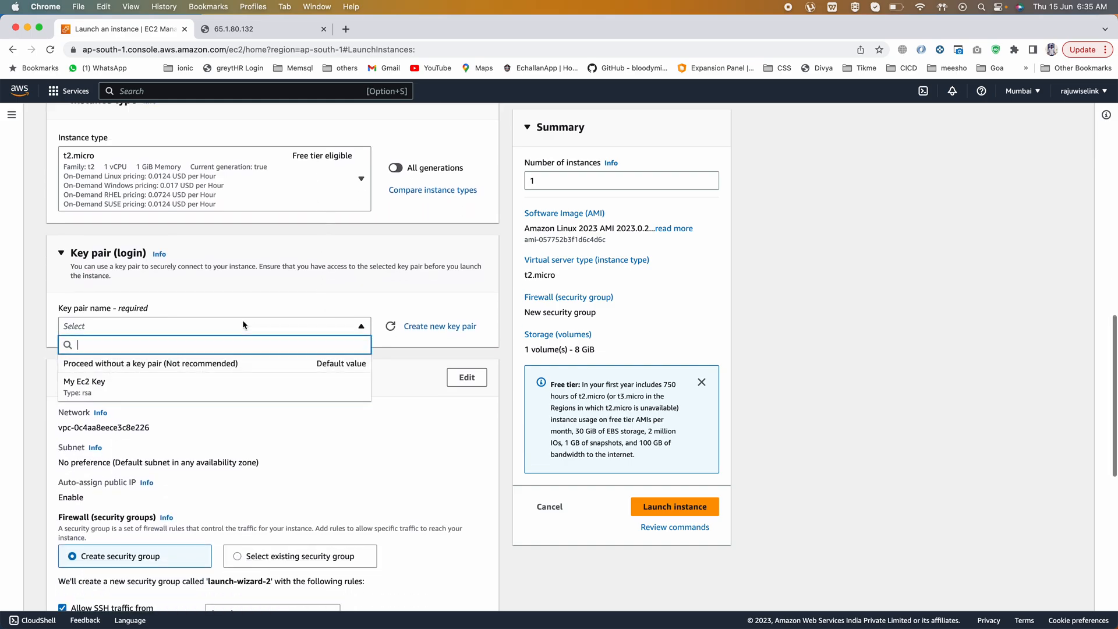
{"action": "left_click", "coordinate": [108, 385]}
{"action": "scroll", "coordinate": [277, 390], "scroll_direction": "down", "scroll_amount": 4}
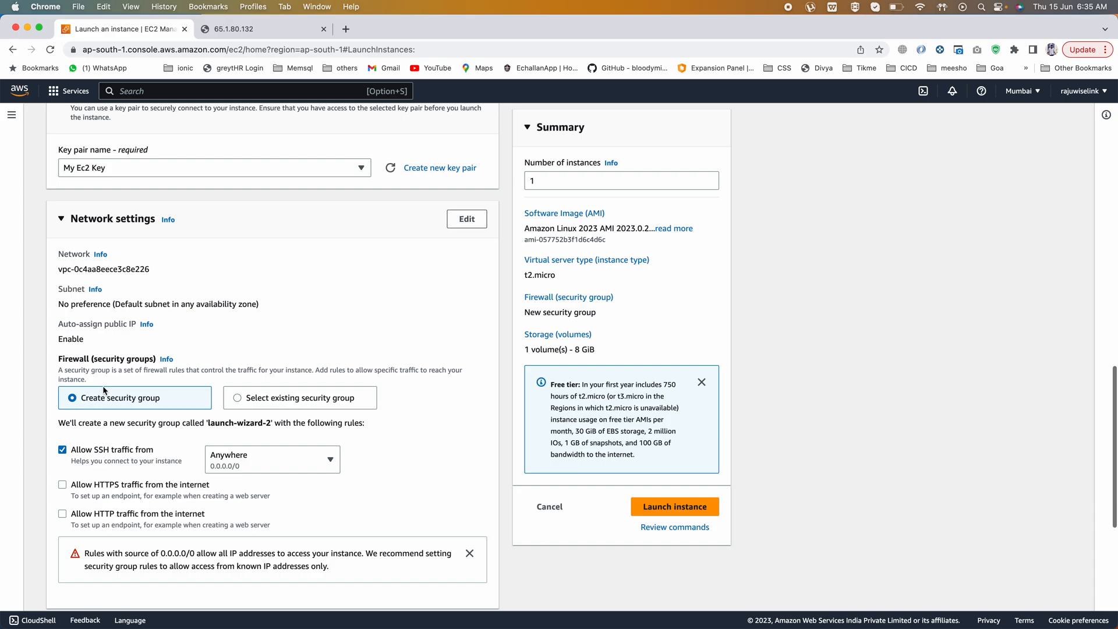
Assign the existing security group launch-wizard-1 to the instance and keep the 8 GiB gp3 root volume.
{"action": "left_click", "coordinate": [272, 398]}
{"action": "left_click", "coordinate": [123, 440]}
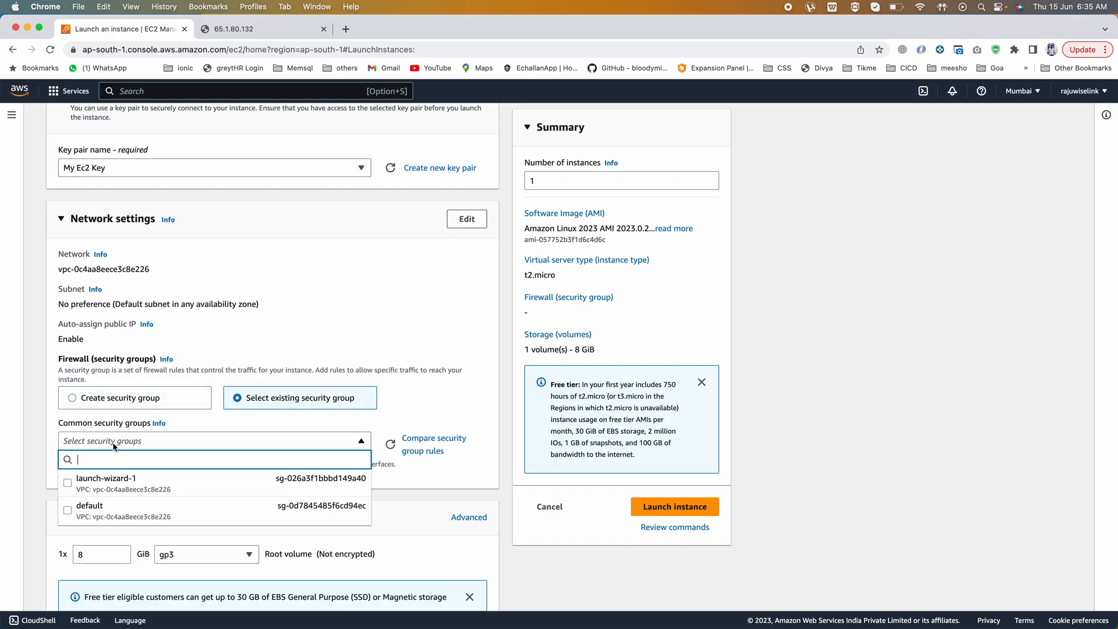
{"action": "left_click", "coordinate": [99, 481]}
{"action": "scroll", "coordinate": [99, 481], "scroll_direction": "down", "scroll_amount": 4}
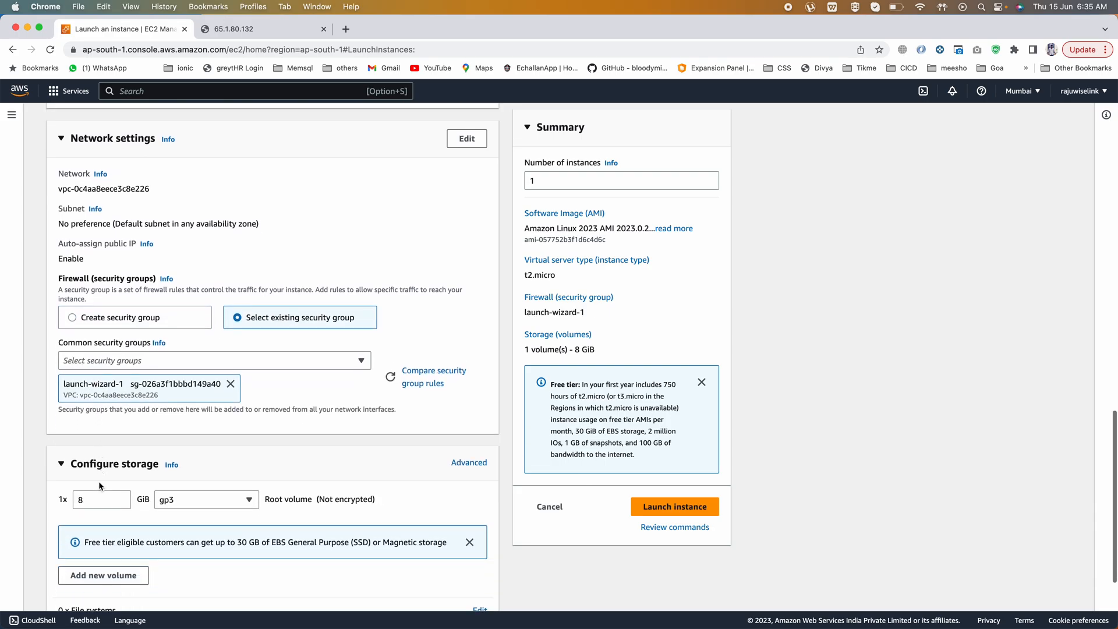
{"action": "left_click", "coordinate": [87, 420]}
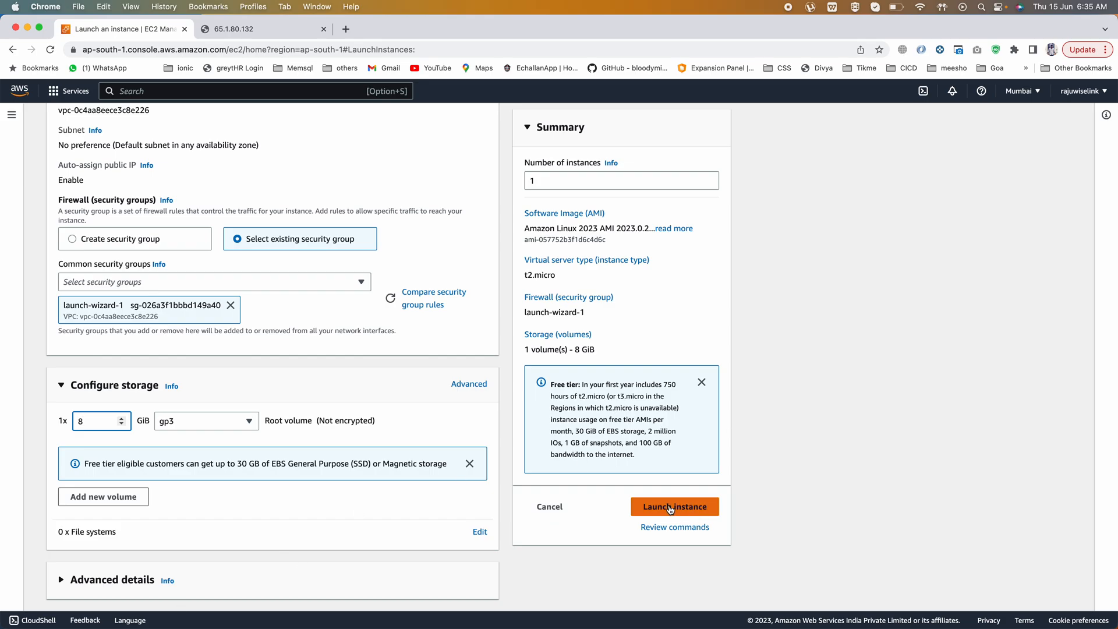
Look through the advanced details down to the user data, leave them at their defaults and launch the instance.
{"action": "left_click", "coordinate": [64, 579]}
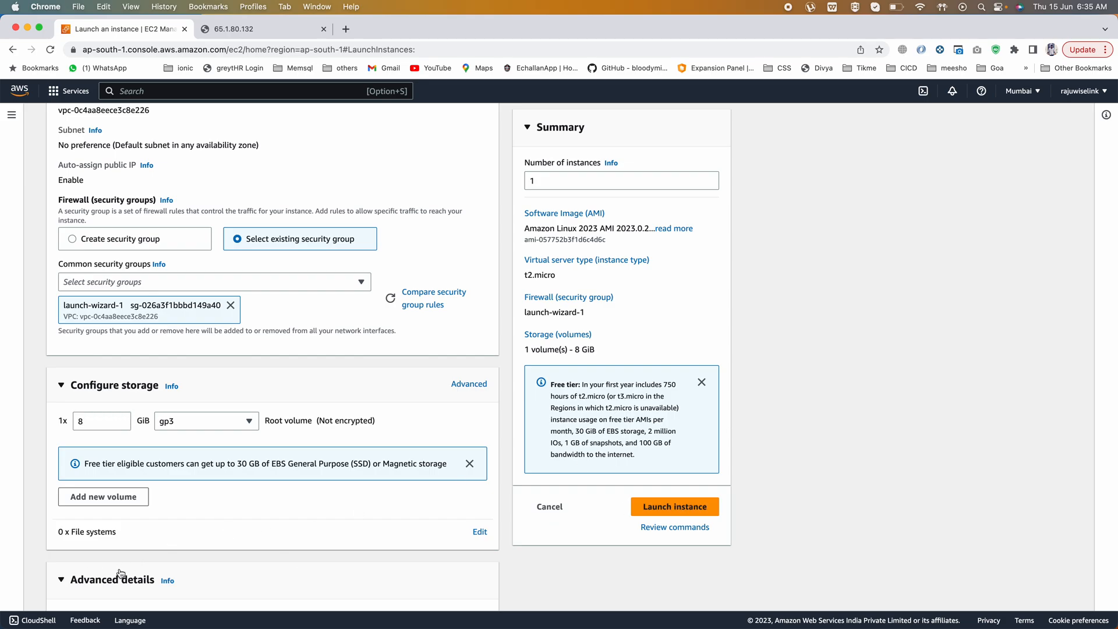
{"action": "scroll", "coordinate": [155, 585], "scroll_direction": "down", "scroll_amount": 3}
{"action": "scroll", "coordinate": [156, 584], "scroll_direction": "down", "scroll_amount": 5}
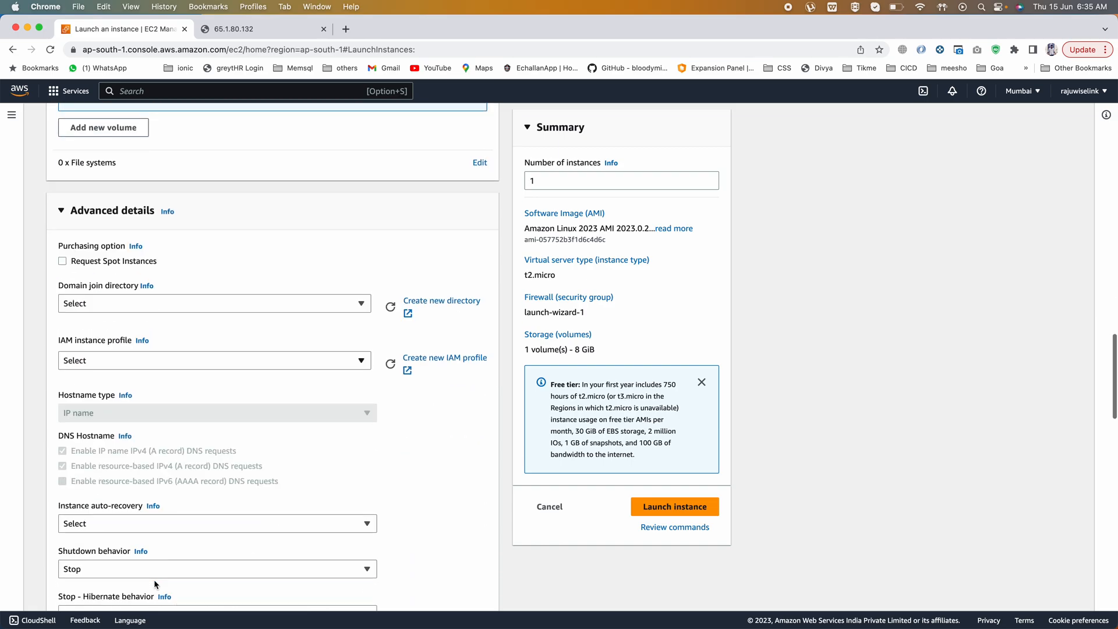
{"action": "scroll", "coordinate": [153, 578], "scroll_direction": "down", "scroll_amount": 10}
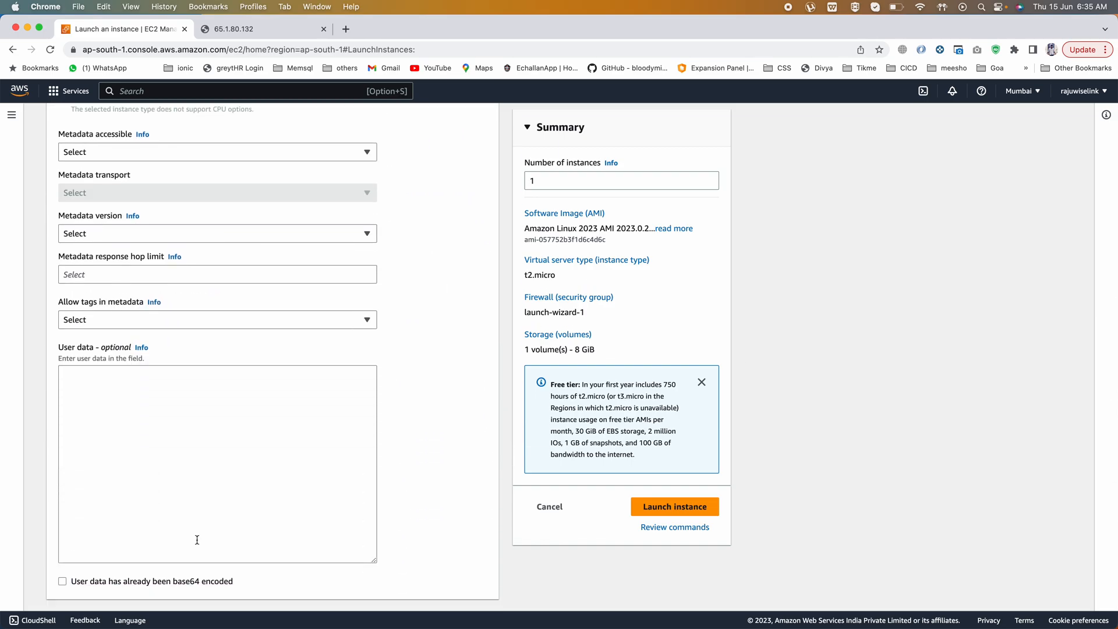
{"action": "scroll", "coordinate": [113, 257], "scroll_direction": "up", "scroll_amount": 15}
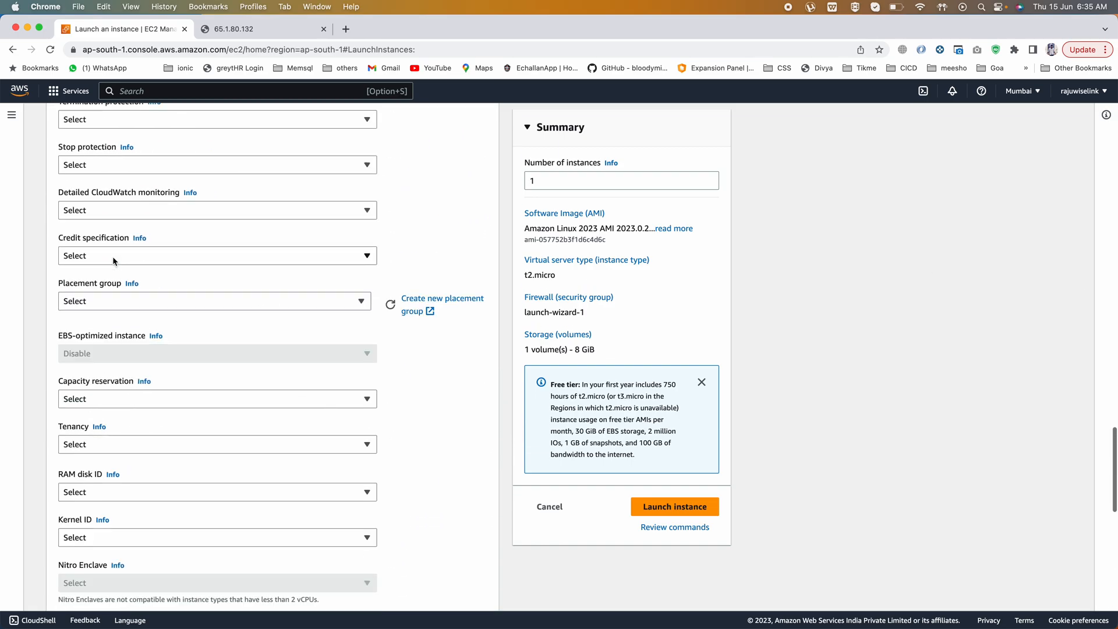
{"action": "scroll", "coordinate": [113, 260], "scroll_direction": "up", "scroll_amount": 2}
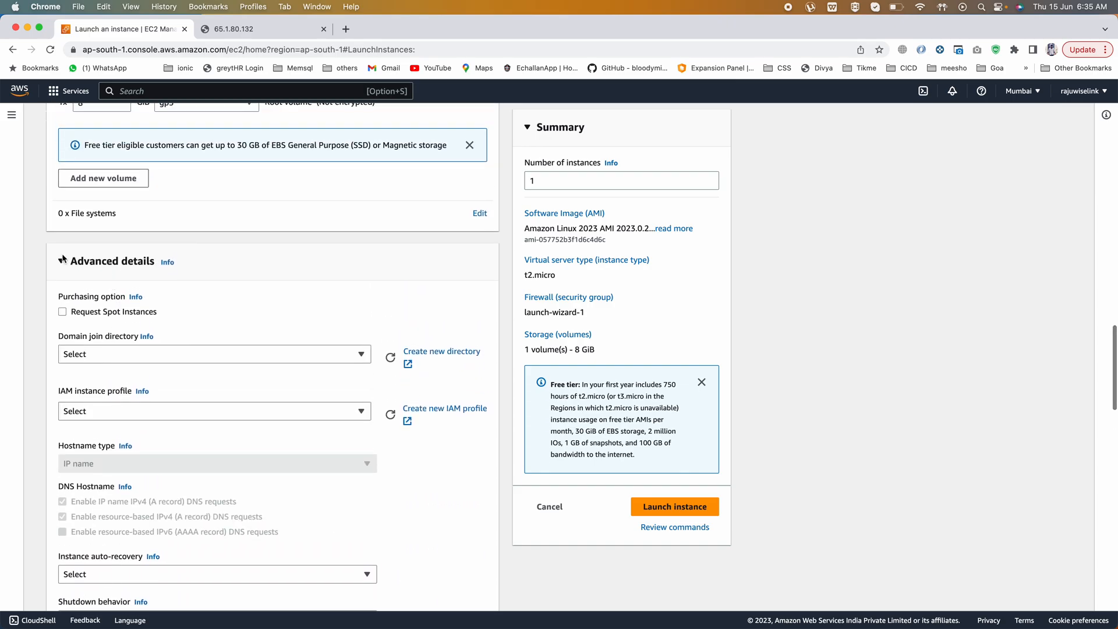
{"action": "left_click", "coordinate": [96, 260]}
{"action": "left_click", "coordinate": [689, 508]}
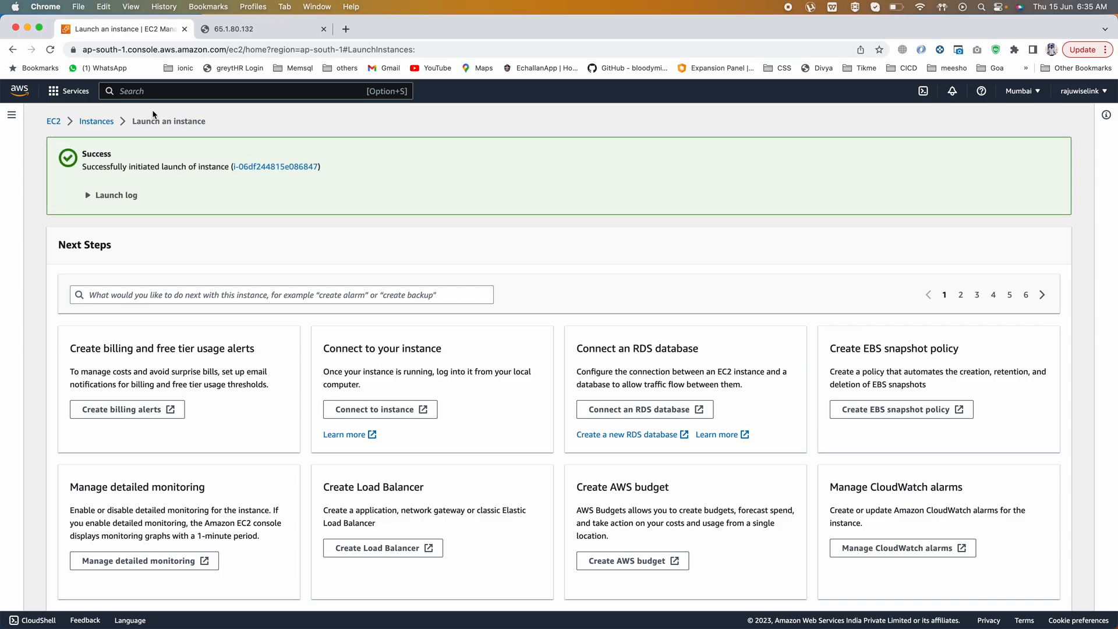
Open the launched instance, remove the instance ID filter and examine the network interface in My 2nd Ec2 instance's networking details.
{"action": "left_click", "coordinate": [254, 167]}
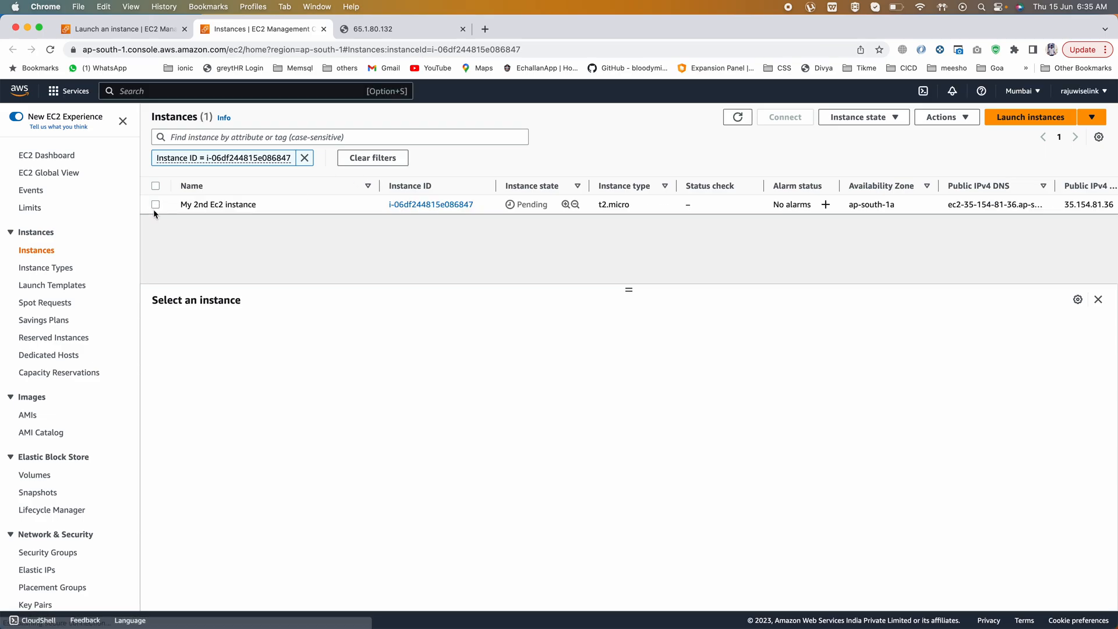
{"action": "left_click", "coordinate": [304, 158]}
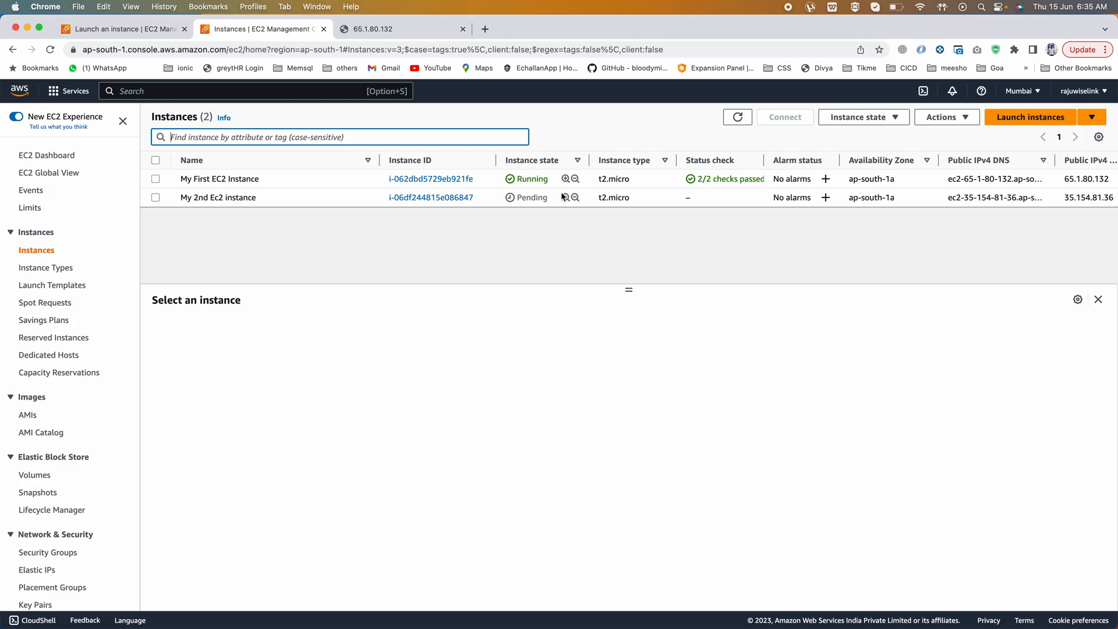
{"action": "left_click", "coordinate": [155, 198]}
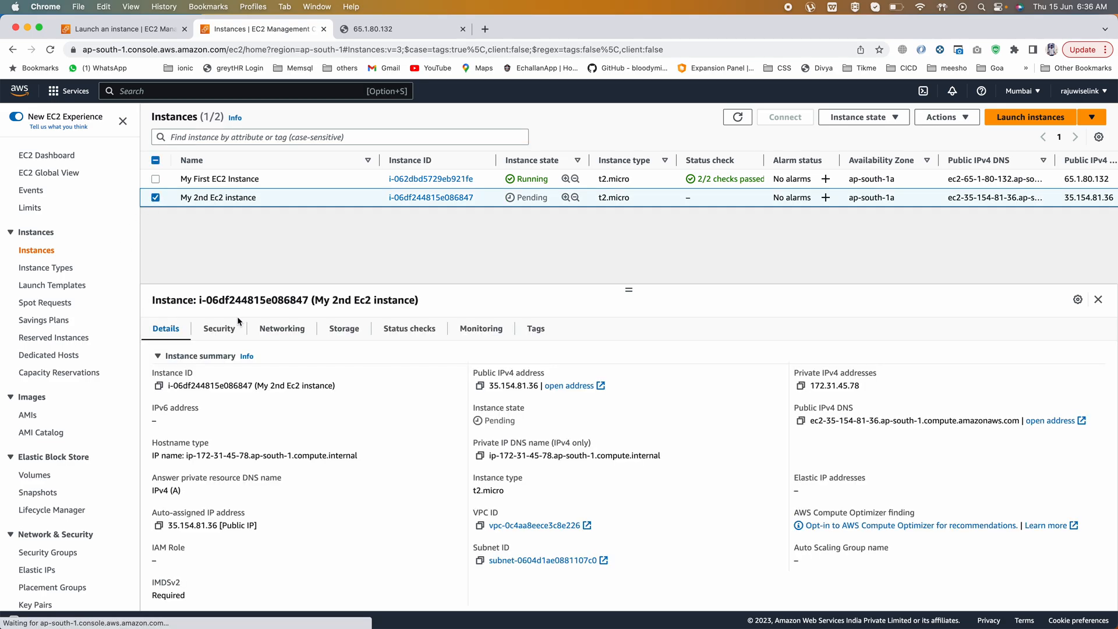
{"action": "left_click", "coordinate": [280, 329]}
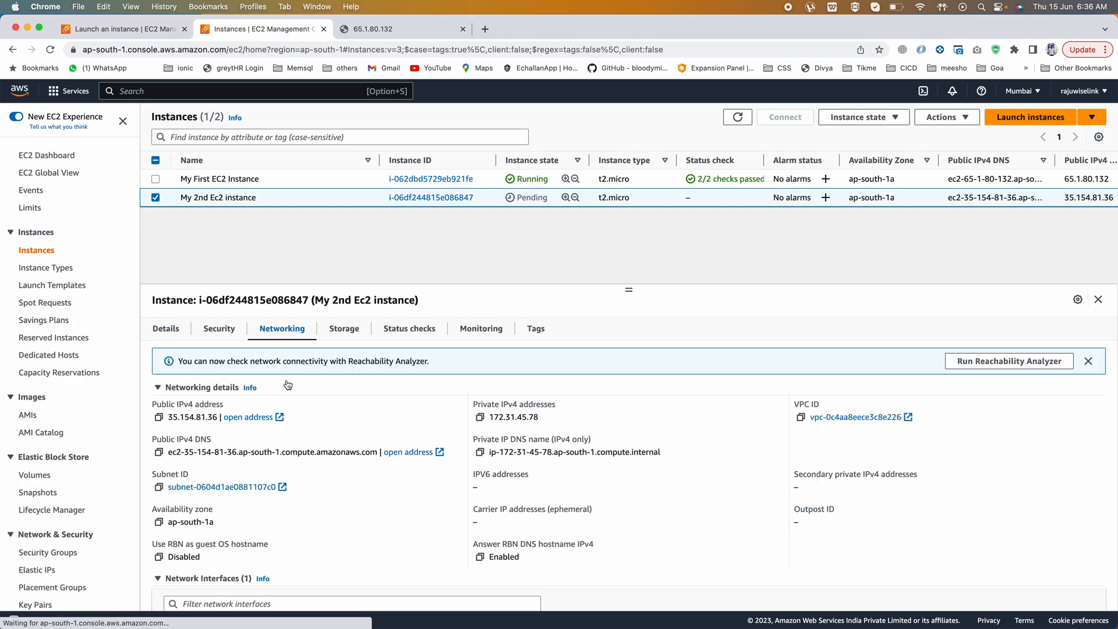
{"action": "scroll", "coordinate": [302, 496], "scroll_direction": "down", "scroll_amount": 5}
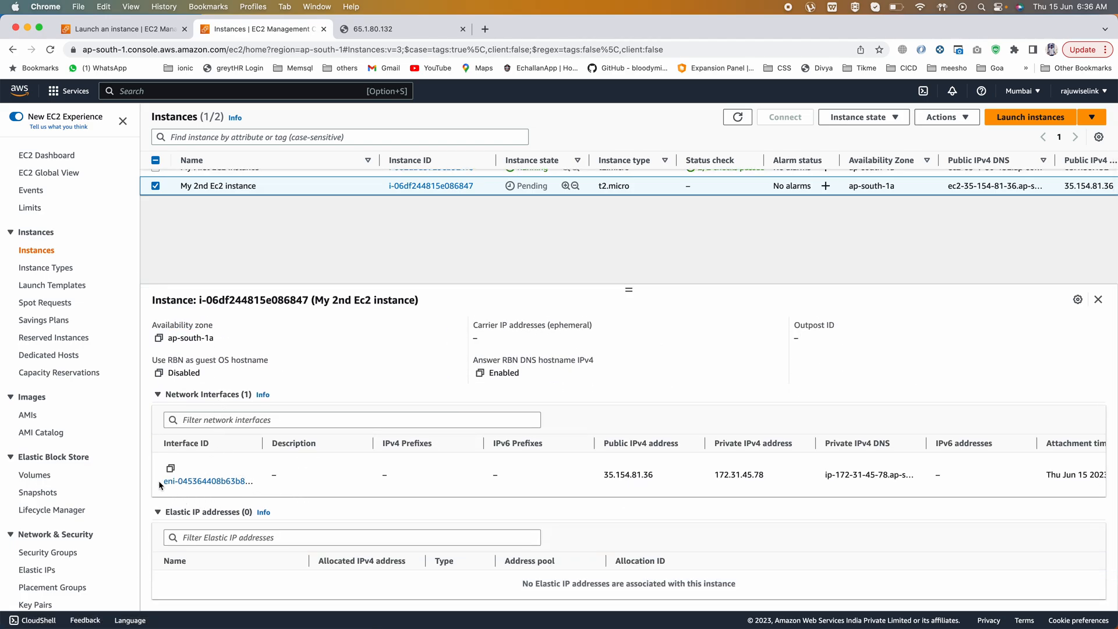
{"action": "left_click_drag", "start_coordinate": [159, 484], "coordinate": [291, 487]}
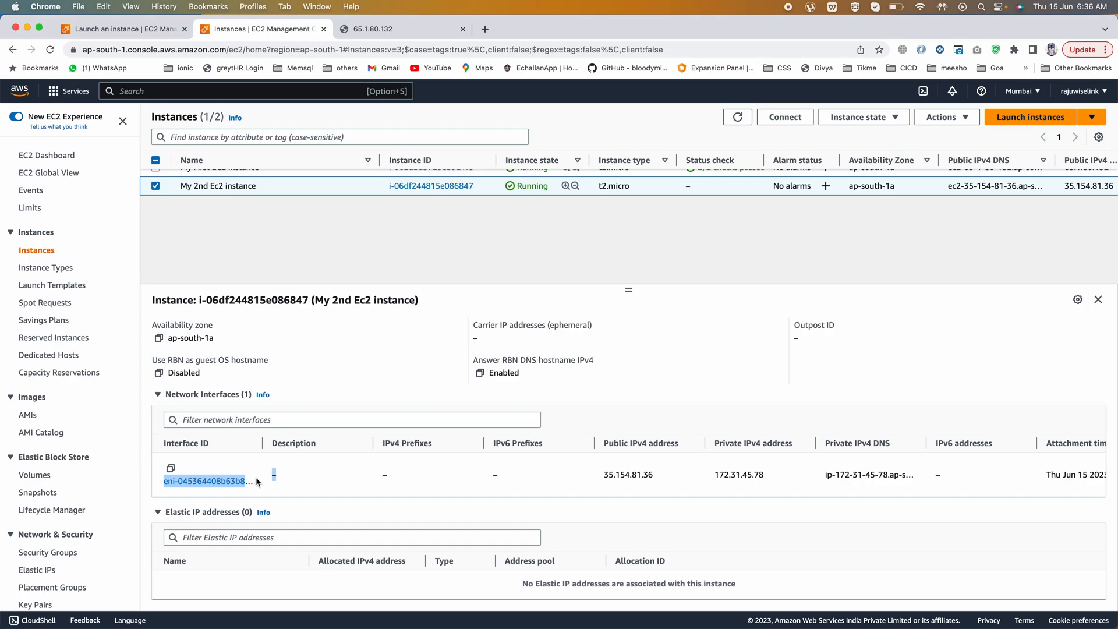
Open the network interfaces list and name the unnamed interface "2nd ENI".
{"action": "scroll", "coordinate": [58, 508], "scroll_direction": "down", "scroll_amount": 5}
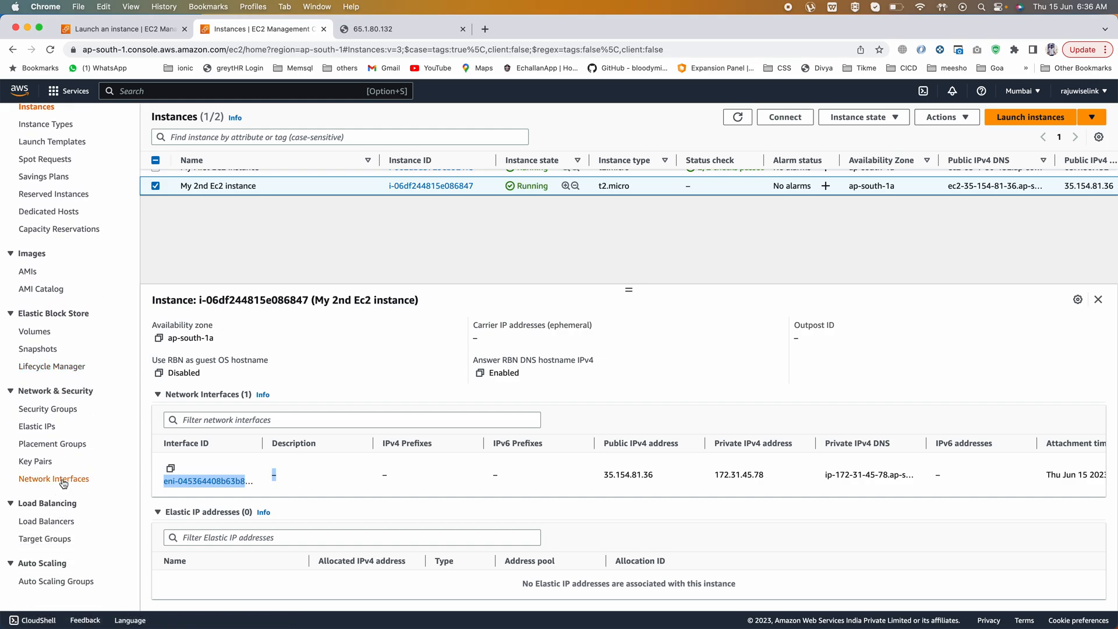
{"action": "left_click", "coordinate": [63, 479]}
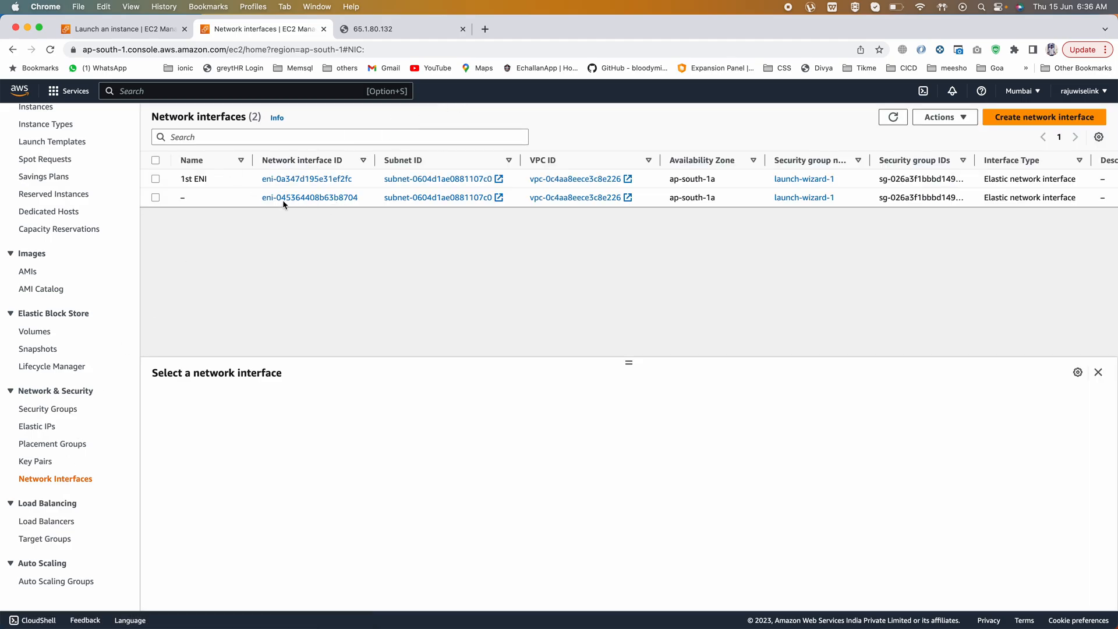
{"action": "left_click_drag", "start_coordinate": [179, 179], "coordinate": [464, 274]}
{"action": "left_click", "coordinate": [464, 274]}
{"action": "left_click", "coordinate": [191, 200]}
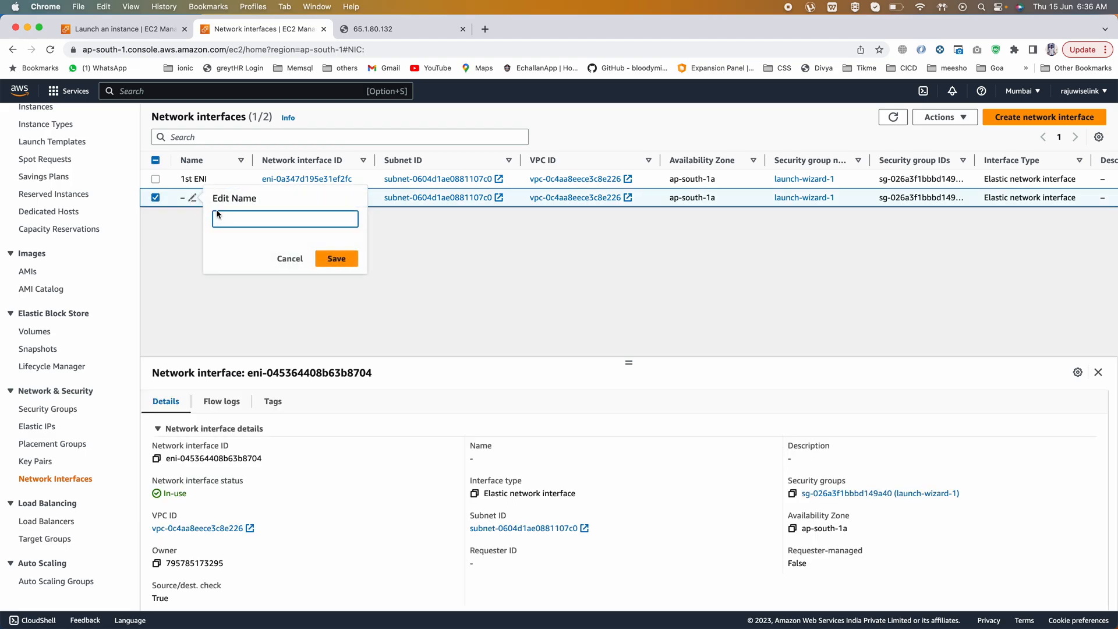
{"action": "type", "text": "2nd ENI"}
{"action": "left_click", "coordinate": [335, 259]}
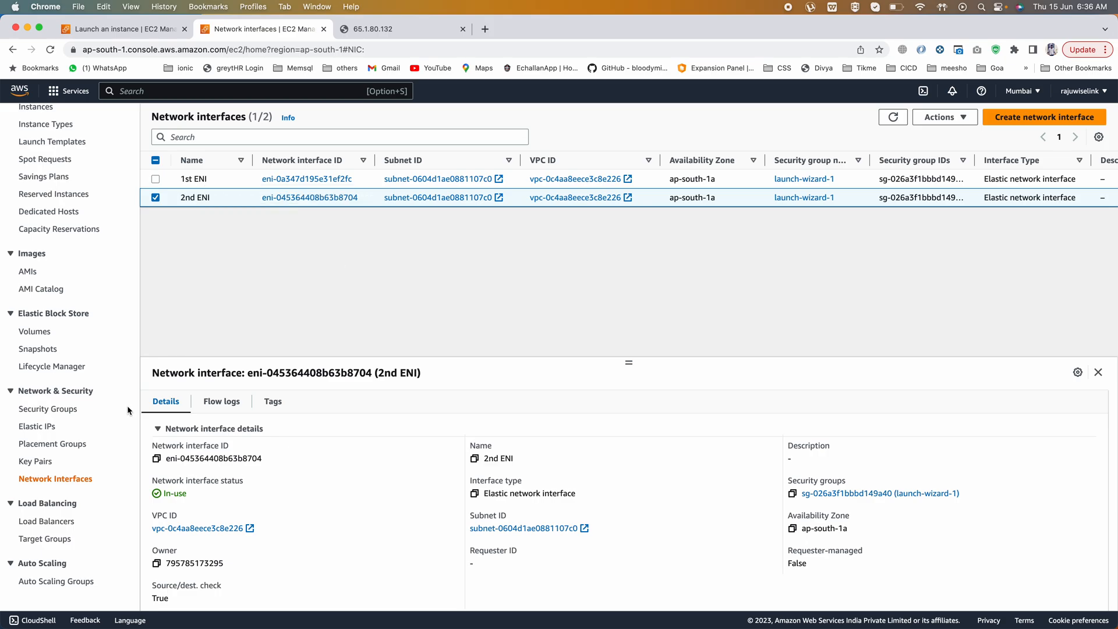
Return to the instances list and examine the public and private IPv4 addresses of My 2nd Ec2 instance's network interface.
{"action": "scroll", "coordinate": [70, 192], "scroll_direction": "up", "scroll_amount": 3}
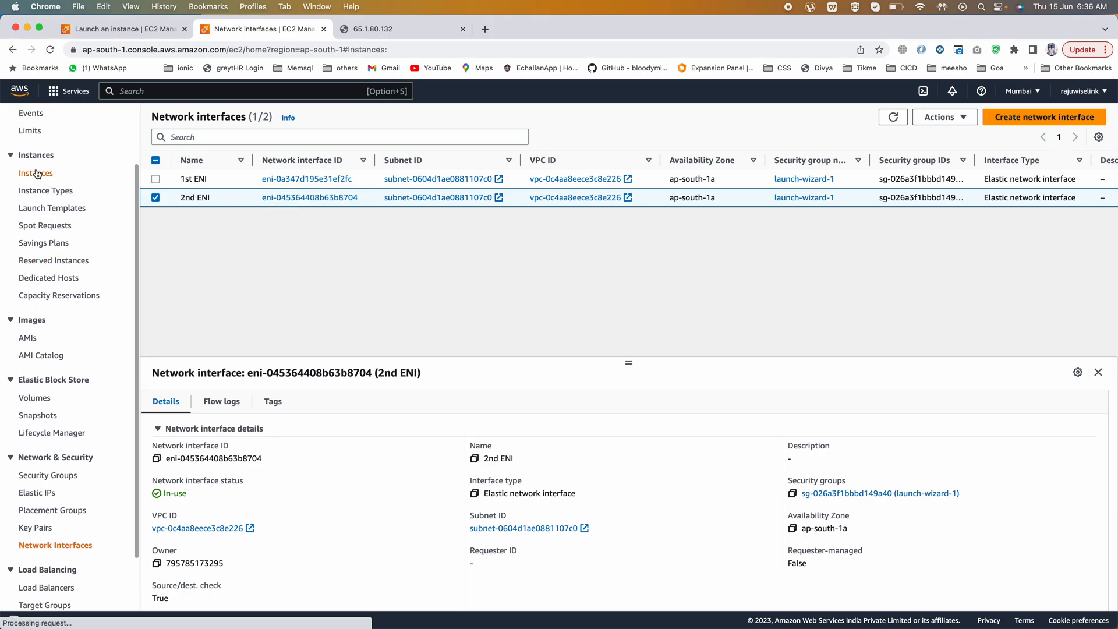
{"action": "left_click", "coordinate": [52, 173]}
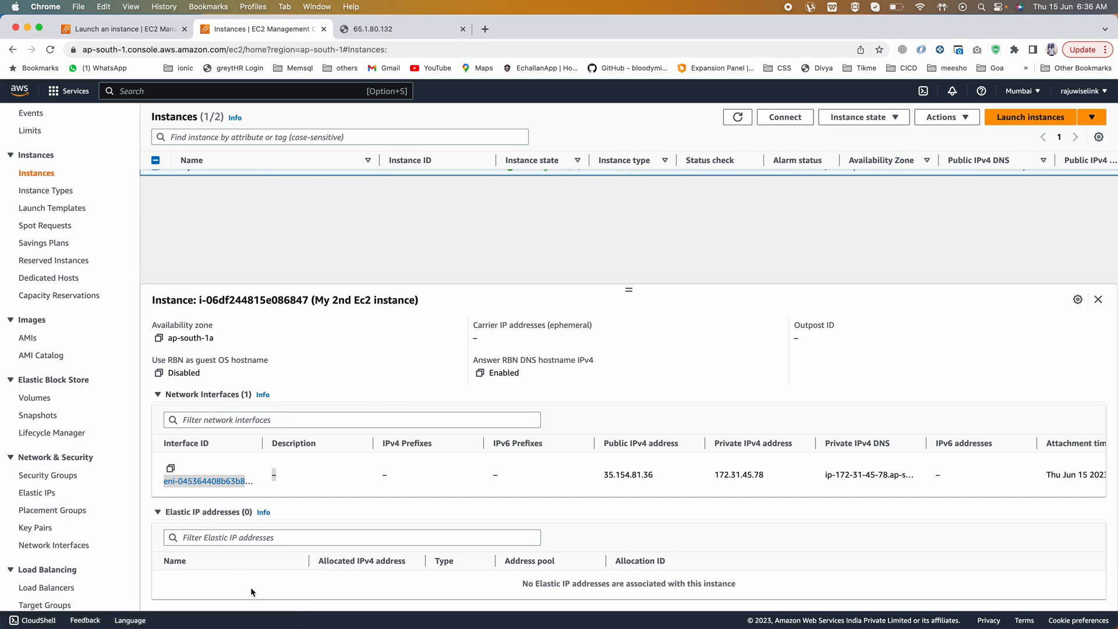
{"action": "left_click_drag", "start_coordinate": [605, 475], "coordinate": [656, 474]}
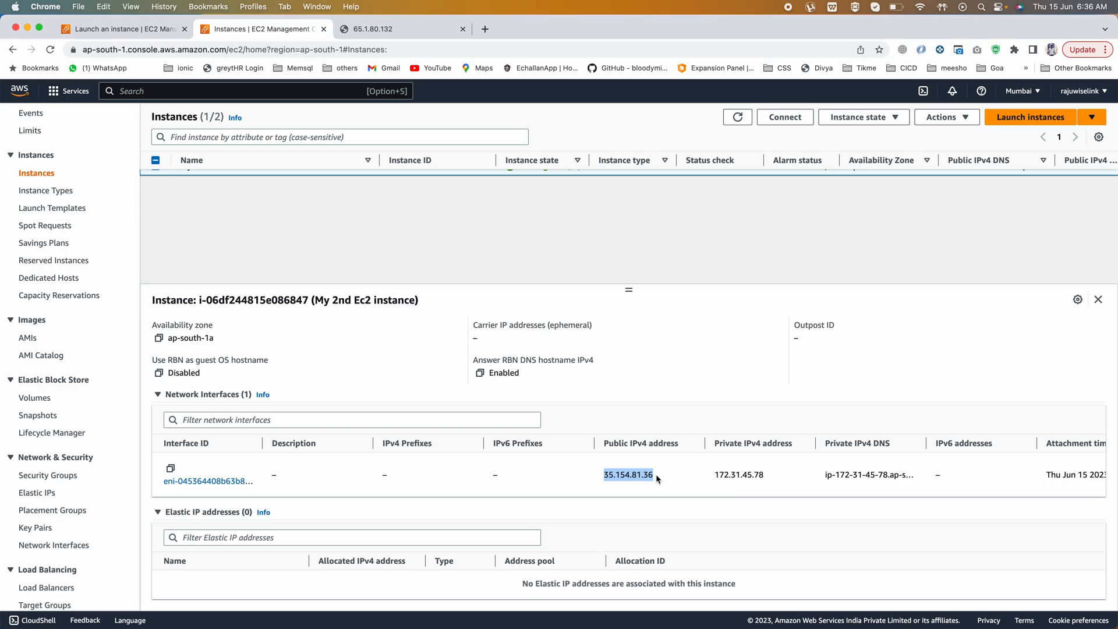
{"action": "double_click", "coordinate": [733, 475]}
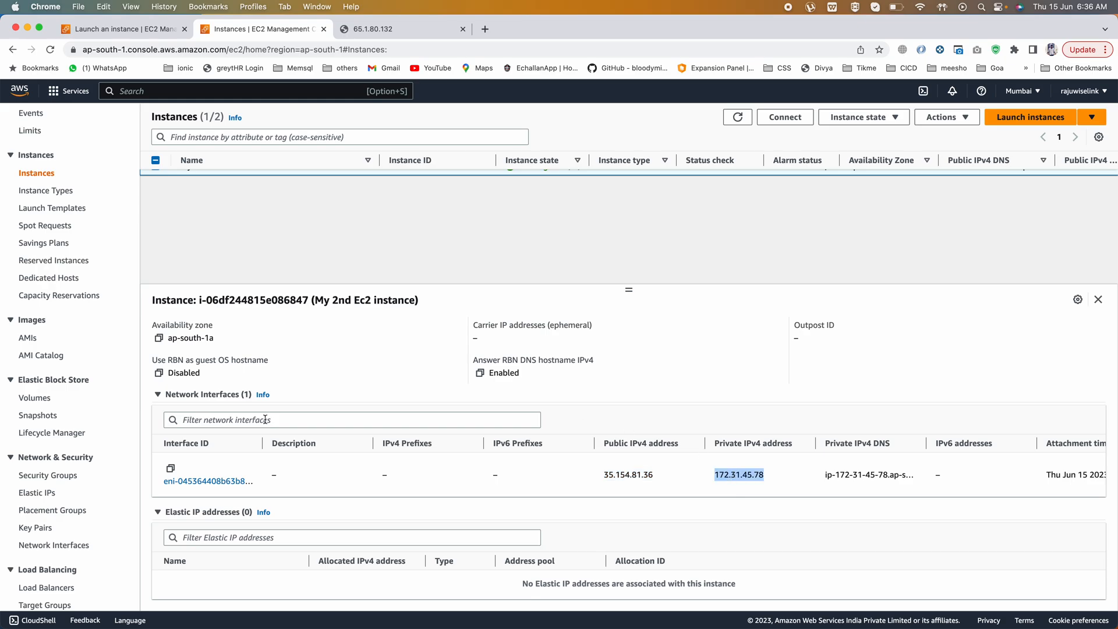
{"action": "scroll", "coordinate": [273, 401], "scroll_direction": "up", "scroll_amount": 1}
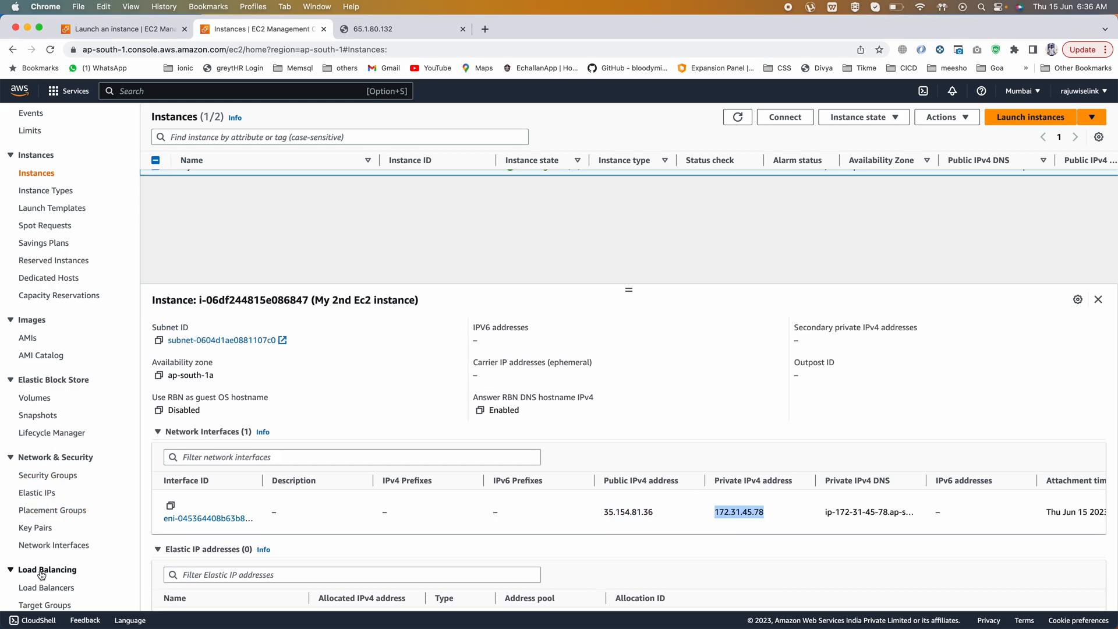
Start creating a new network interface from the network interfaces list and describe it as "My Demo ENI".
{"action": "scroll", "coordinate": [41, 574], "scroll_direction": "down", "scroll_amount": 1}
{"action": "left_click", "coordinate": [62, 534]}
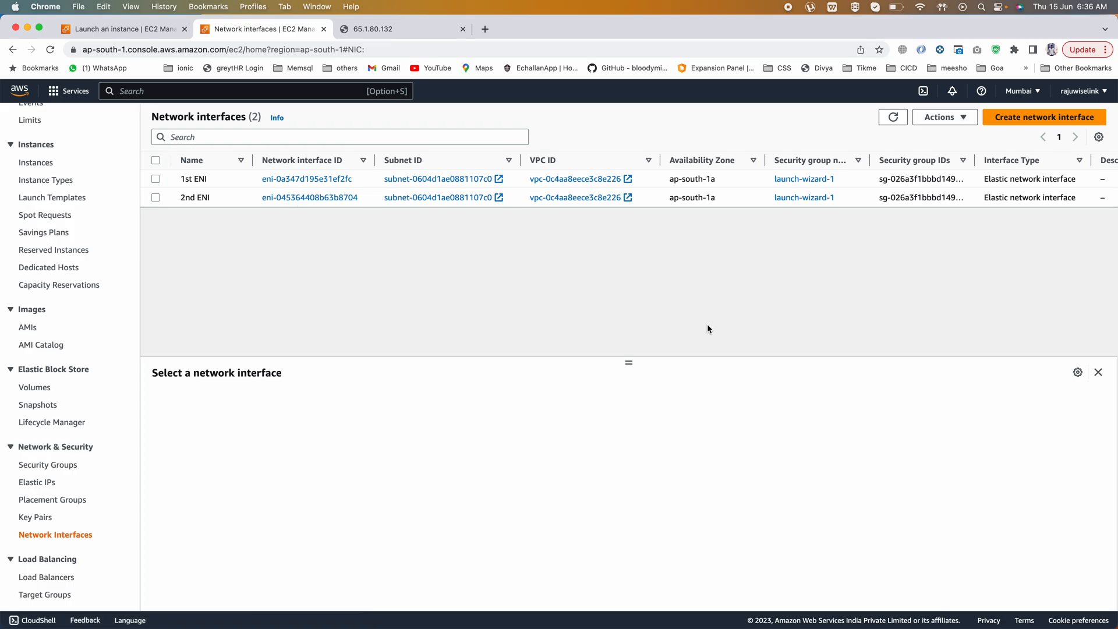
{"action": "left_click", "coordinate": [1036, 118]}
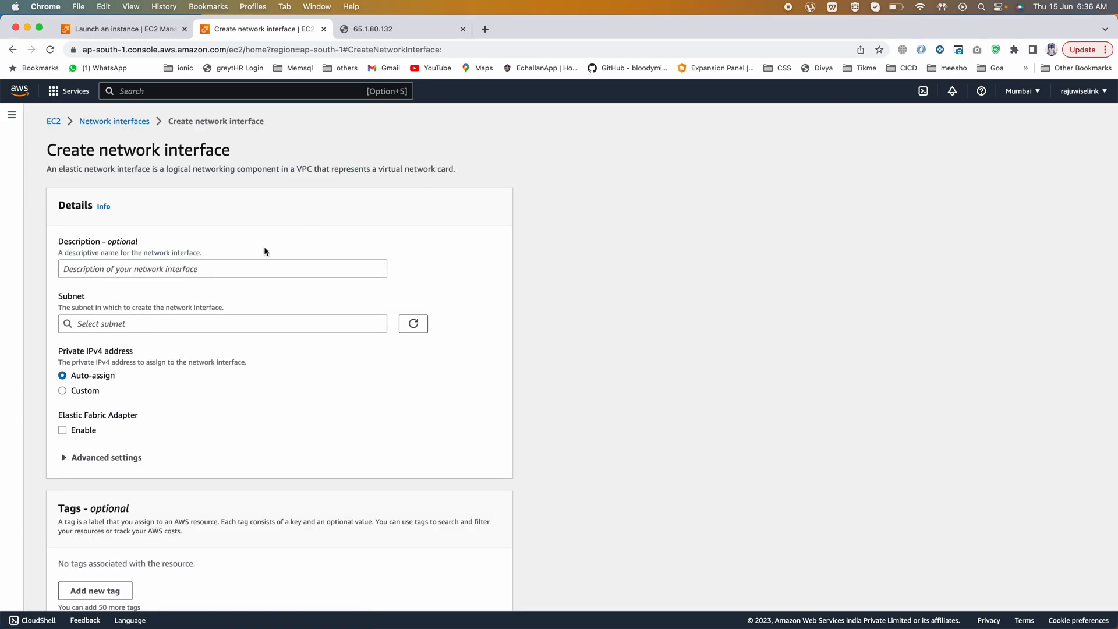
{"action": "left_click", "coordinate": [94, 273]}
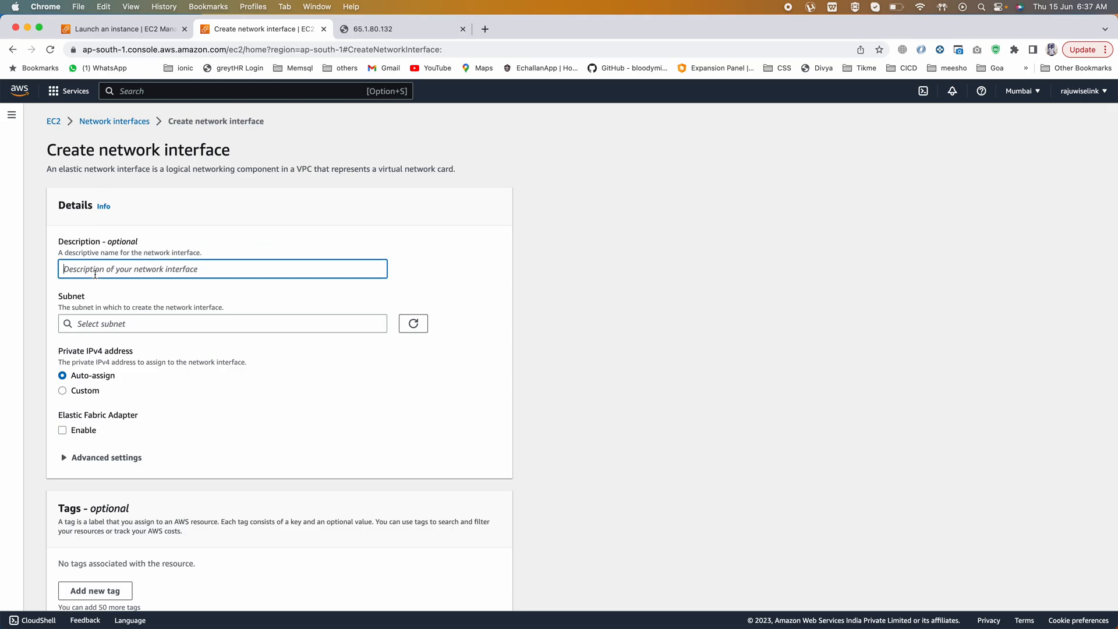
{"action": "type", "text": "My Demo ENI"}
Check My First EC2 Instance's availability zone in the instances list, and select the ap-south-1a subnet for the new network interface.
{"action": "left_click", "coordinate": [112, 325]}
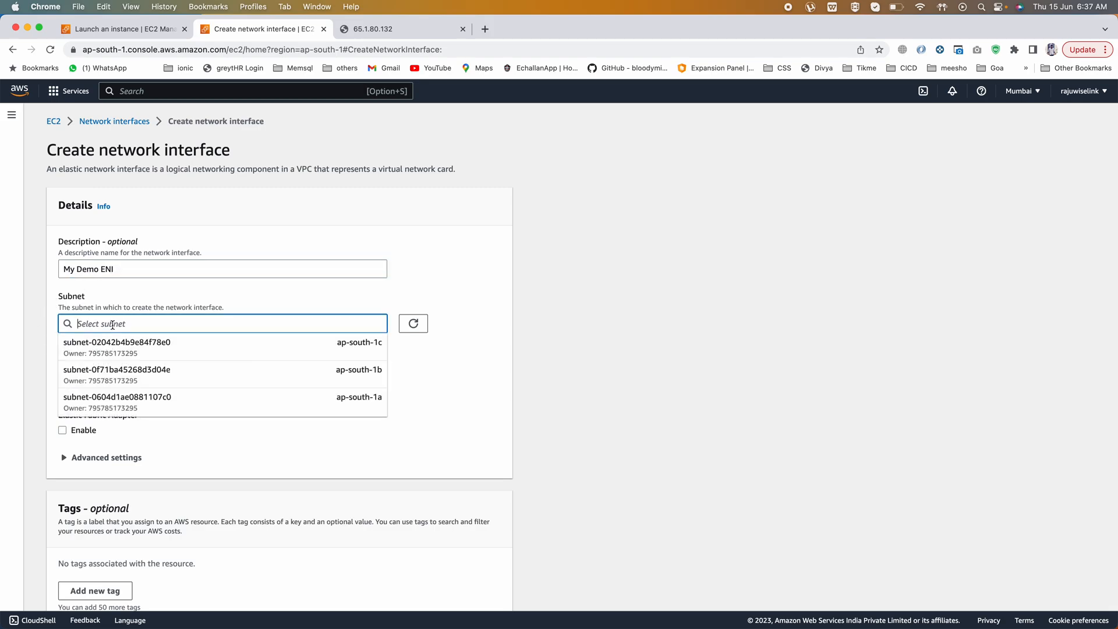
{"action": "left_click", "coordinate": [113, 30]}
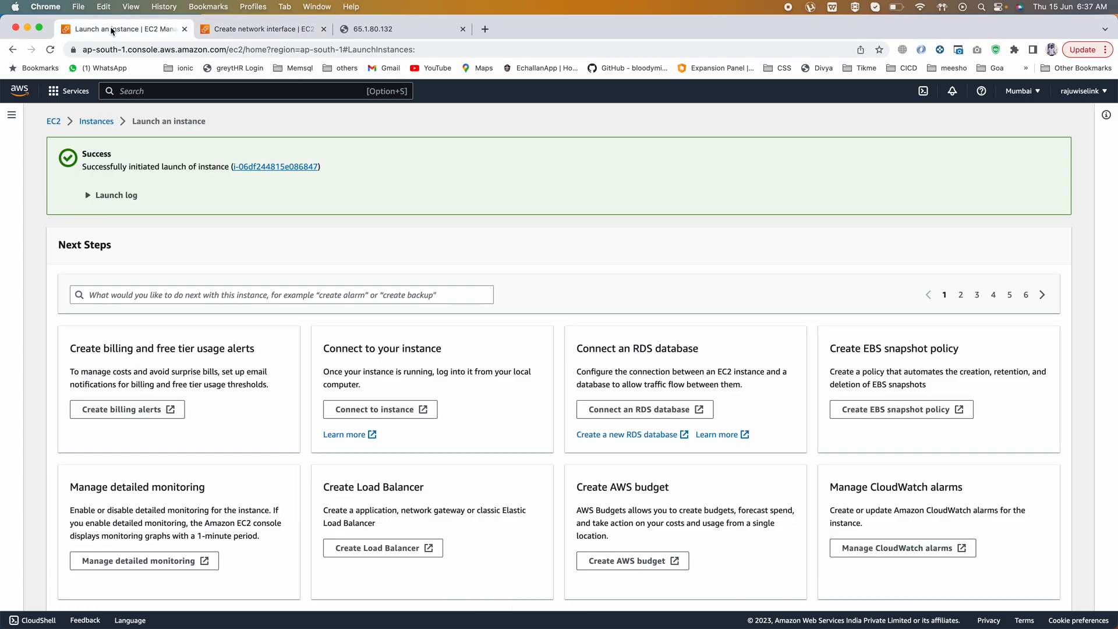
{"action": "left_click", "coordinate": [96, 121]}
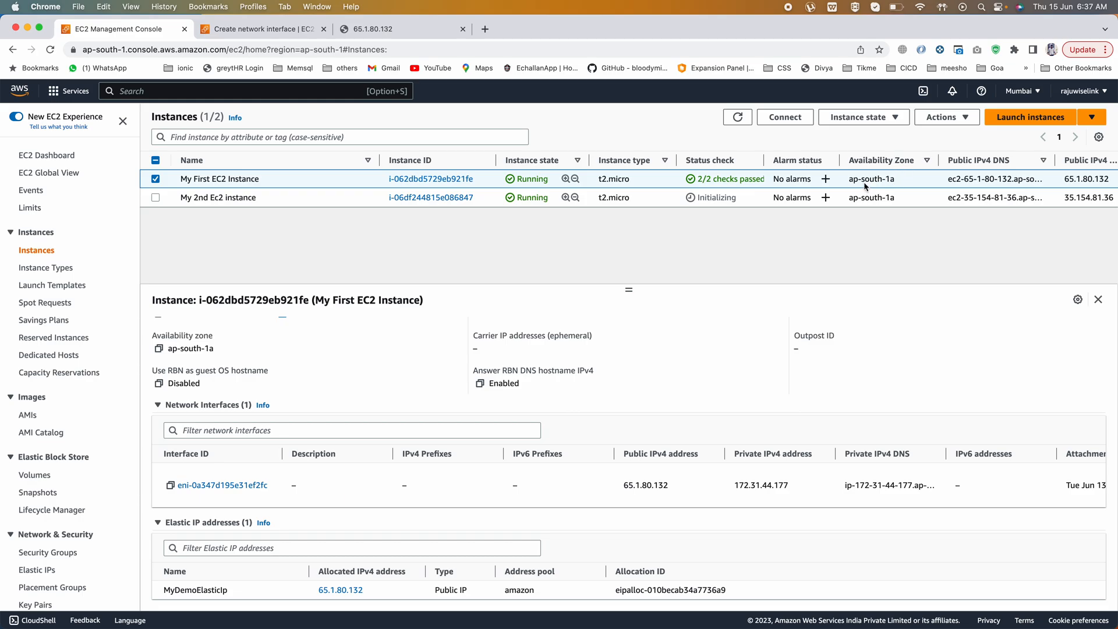
{"action": "left_click_drag", "start_coordinate": [851, 180], "coordinate": [873, 179]}
{"action": "left_click", "coordinate": [265, 32]}
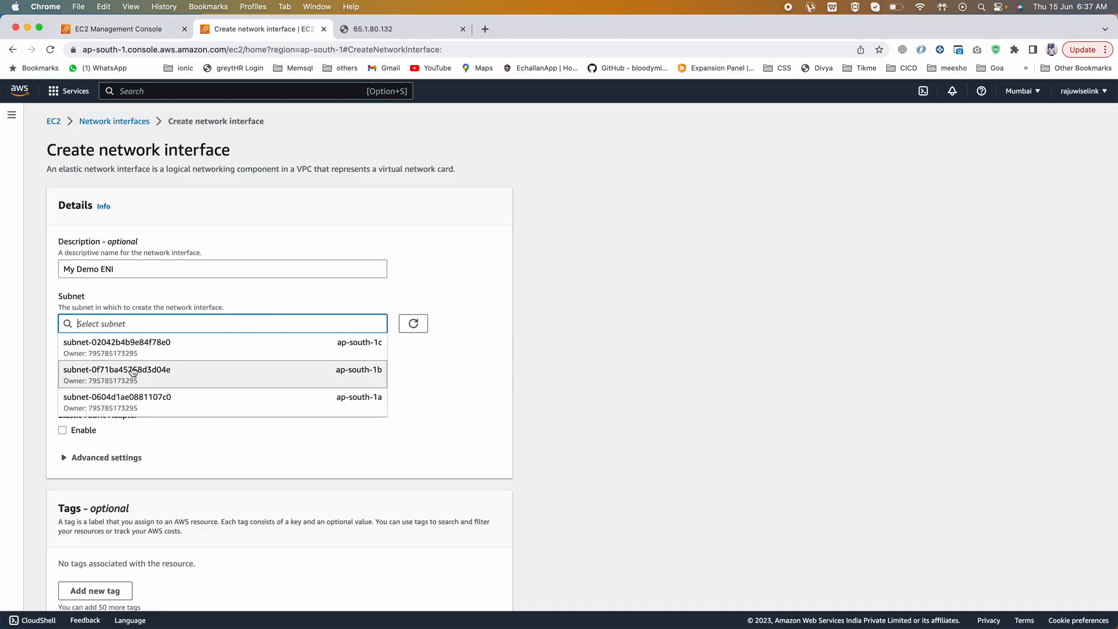
{"action": "left_click", "coordinate": [368, 402]}
Keep the private IPv4 address on Auto-assign and select the launch-wizard-1 security group for the network interface.
{"action": "scroll", "coordinate": [149, 360], "scroll_direction": "down", "scroll_amount": 2}
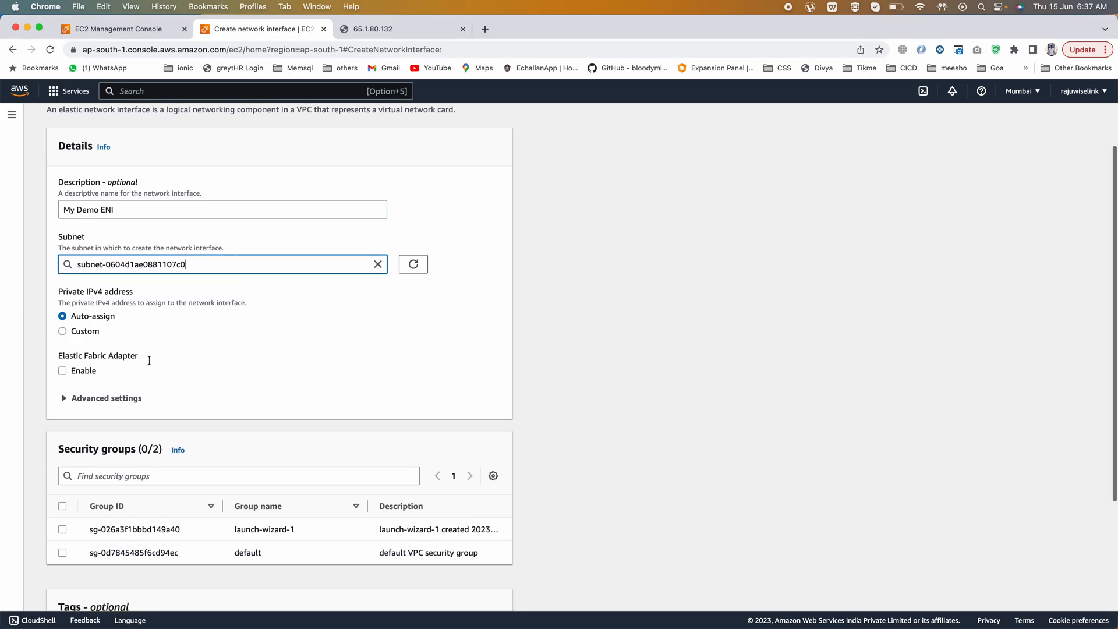
{"action": "left_click_drag", "start_coordinate": [62, 289], "coordinate": [137, 297]}
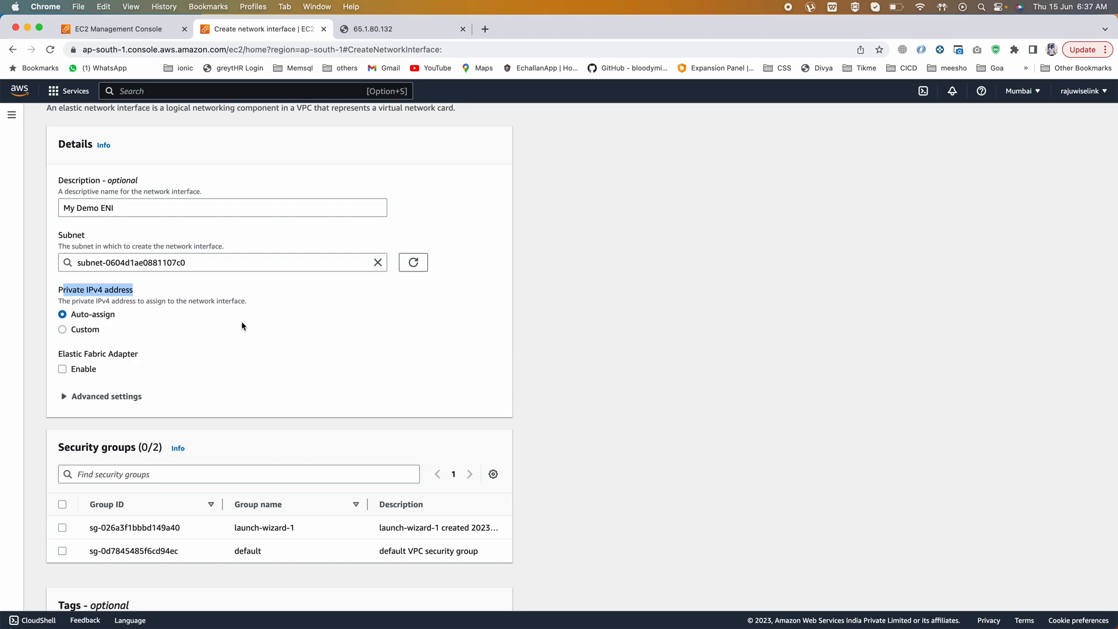
{"action": "scroll", "coordinate": [242, 325], "scroll_direction": "down", "scroll_amount": 4}
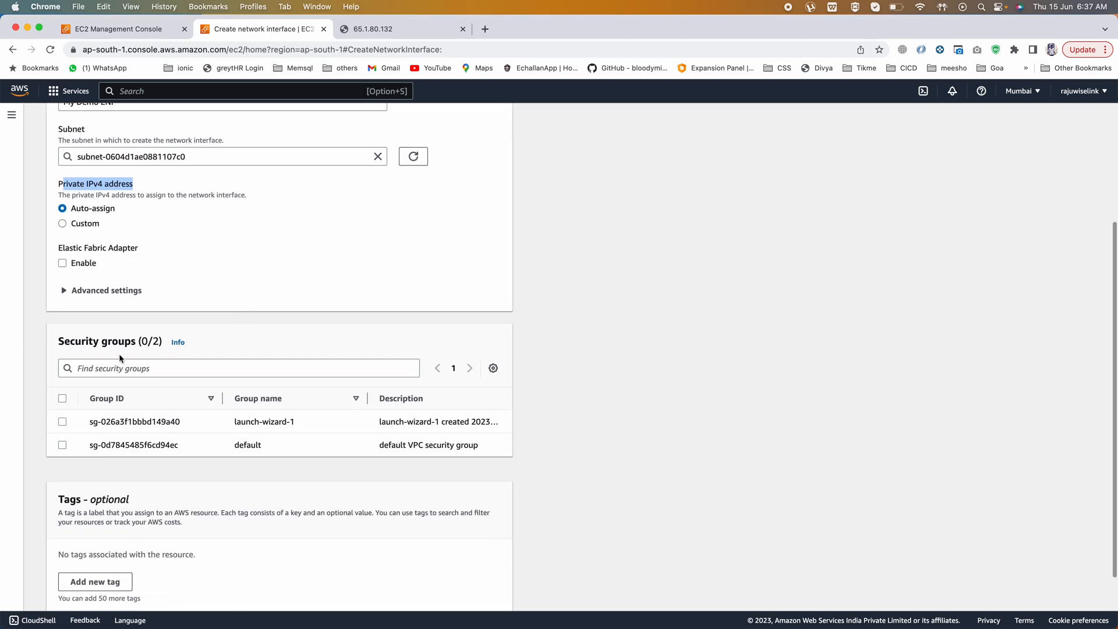
{"action": "left_click", "coordinate": [63, 422]}
{"action": "scroll", "coordinate": [279, 291], "scroll_direction": "down", "scroll_amount": 2}
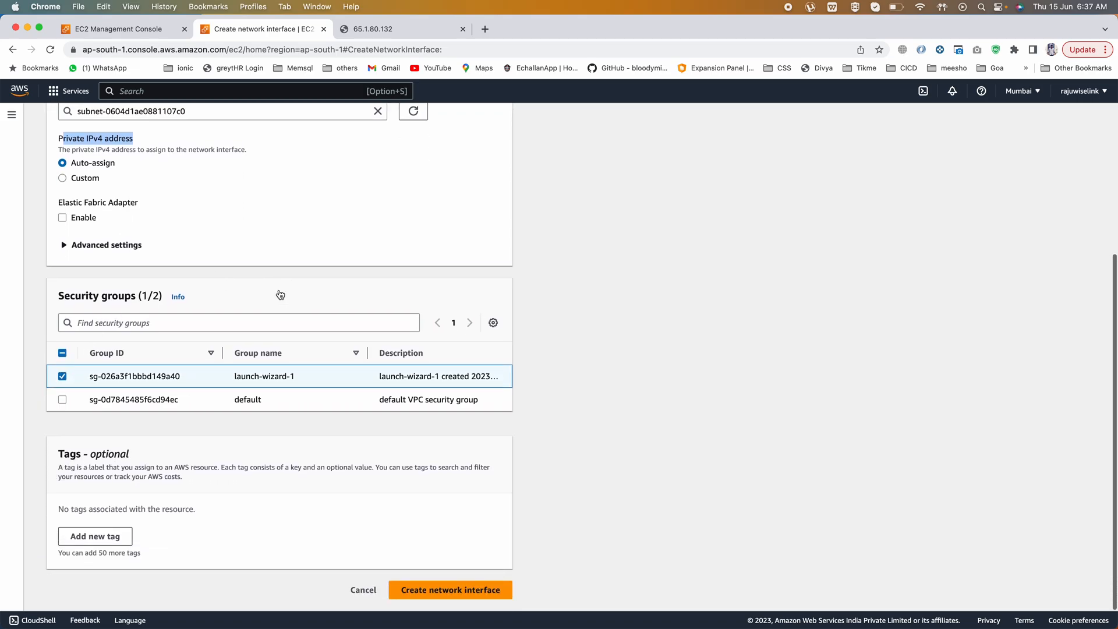
Add a tag with key Name and value "My Demo ENI", and create the network interface.
{"action": "left_click", "coordinate": [131, 540]}
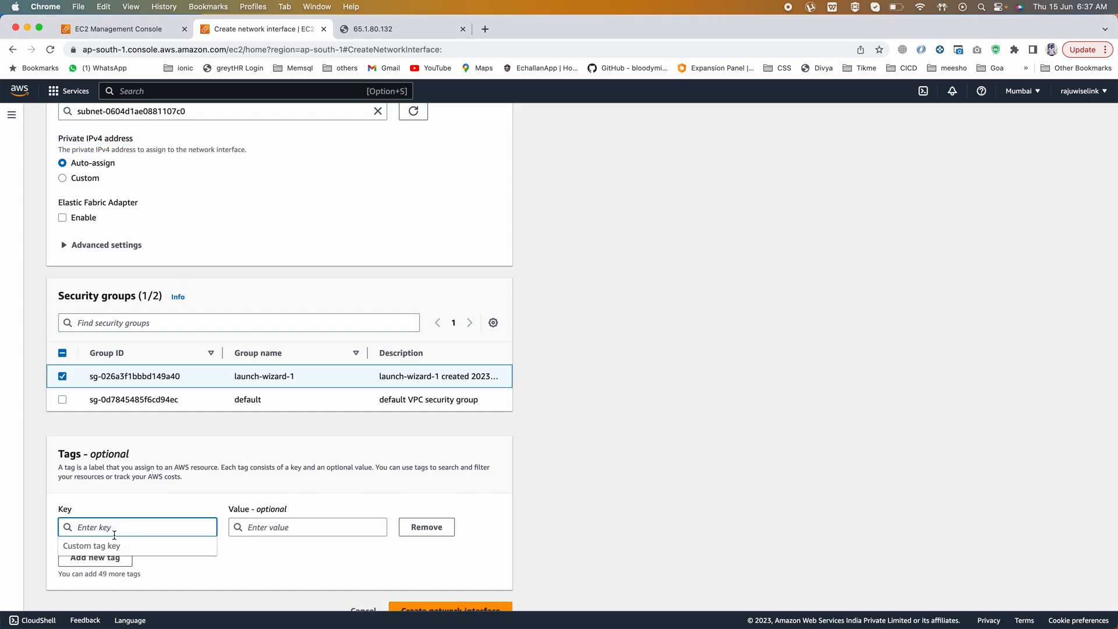
{"action": "type", "text": "Name"}
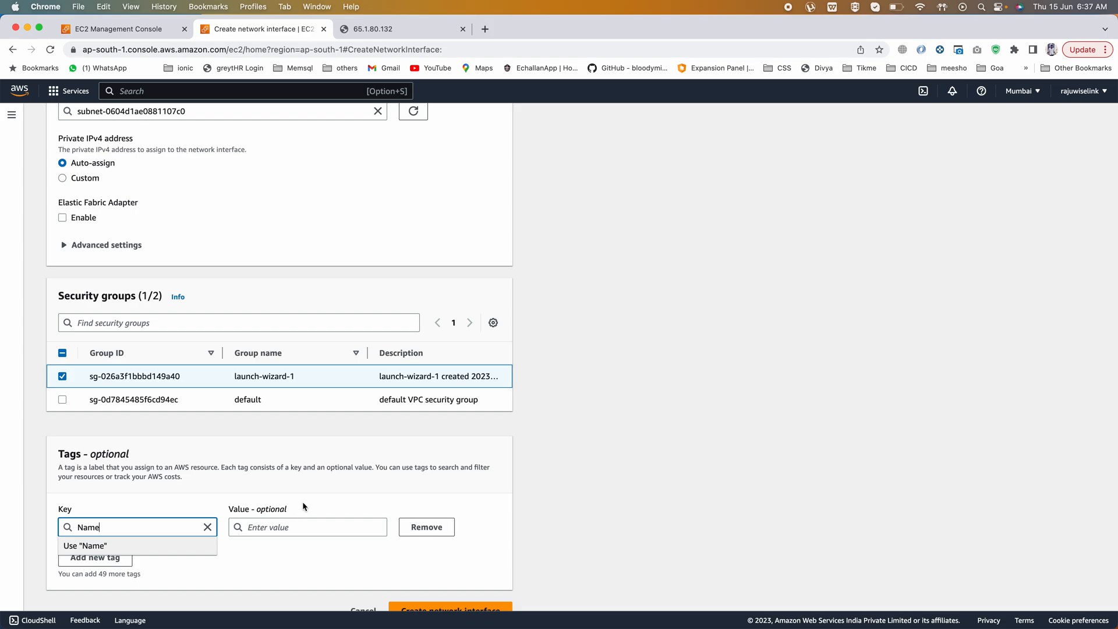
{"action": "left_click", "coordinate": [305, 490]}
{"action": "scroll", "coordinate": [307, 492], "scroll_direction": "up", "scroll_amount": 5}
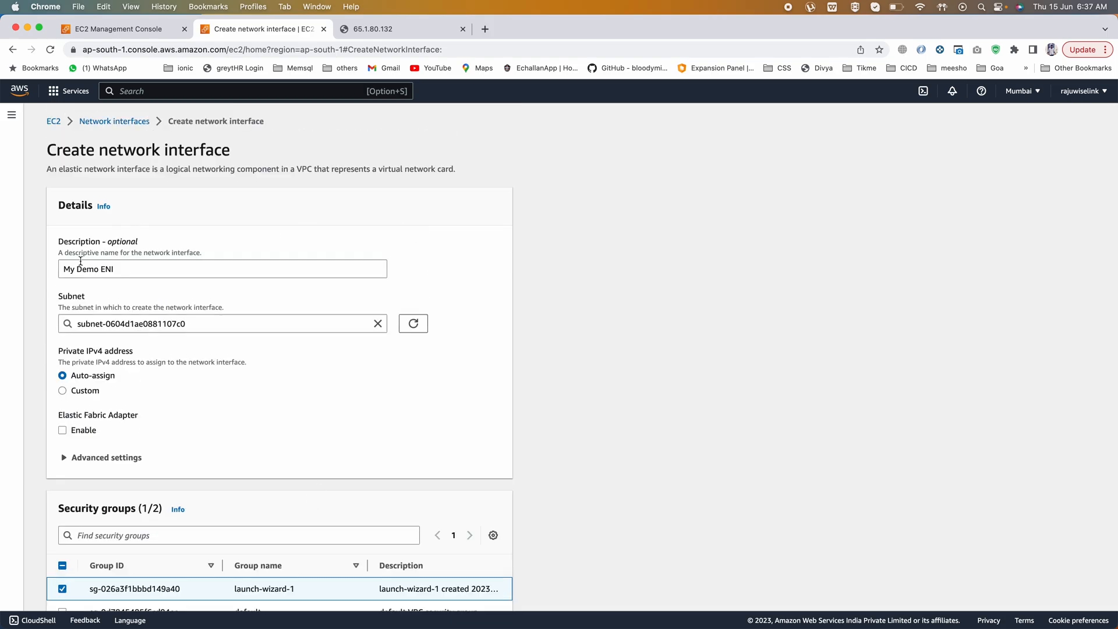
{"action": "scroll", "coordinate": [100, 288], "scroll_direction": "down", "scroll_amount": 5}
{"action": "left_click", "coordinate": [282, 508]}
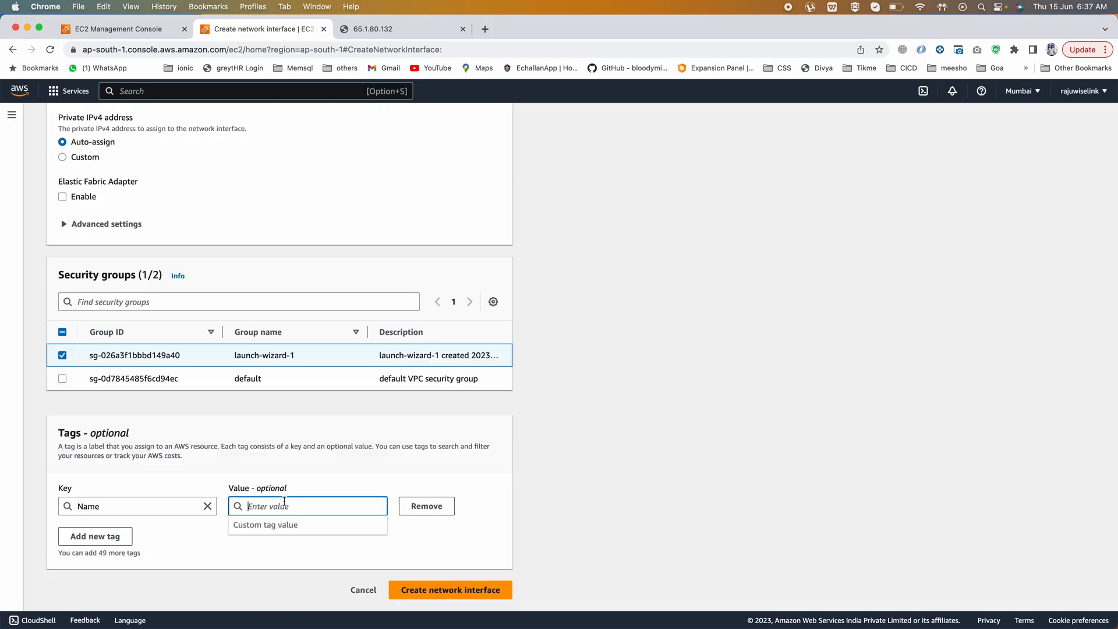
{"action": "type", "text": "My Demo ENI"}
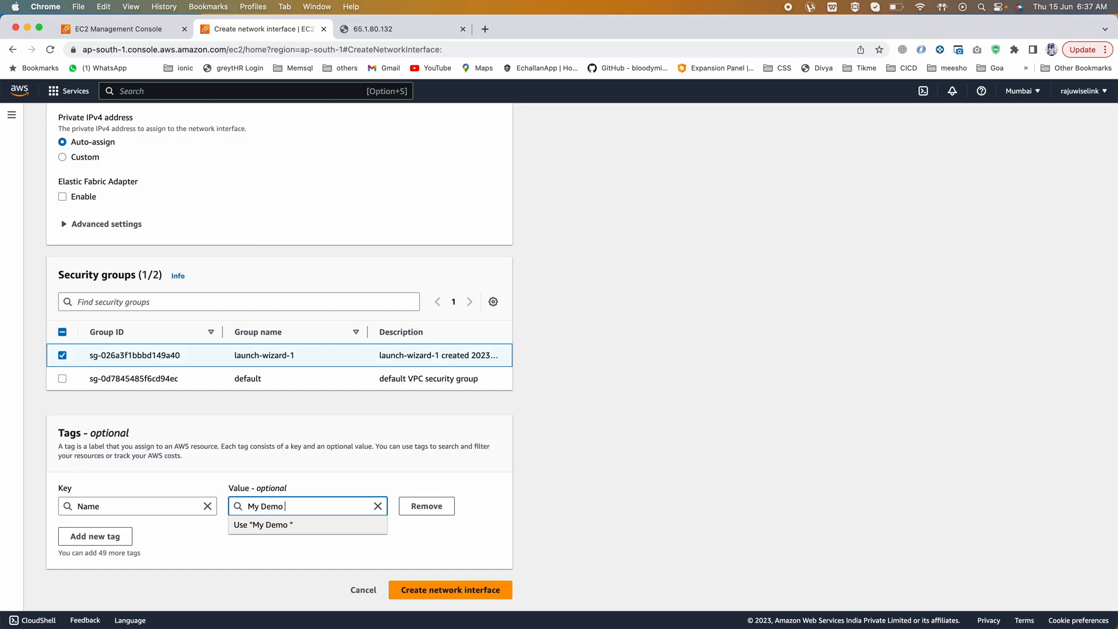
{"action": "left_click", "coordinate": [327, 535]}
{"action": "left_click", "coordinate": [429, 592]}
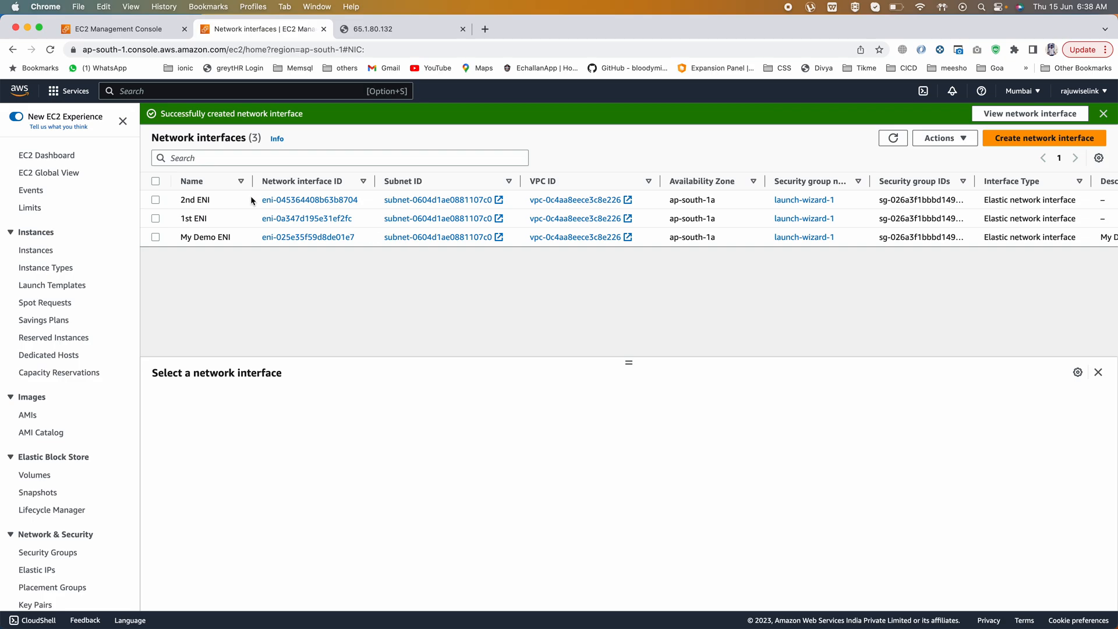
Examine the instance IDs, statuses and IPv4 addresses of the network interfaces, comparing My Demo ENI with 1st ENI and 2nd ENI.
{"action": "scroll", "coordinate": [251, 196], "scroll_direction": "right", "scroll_amount": 10}
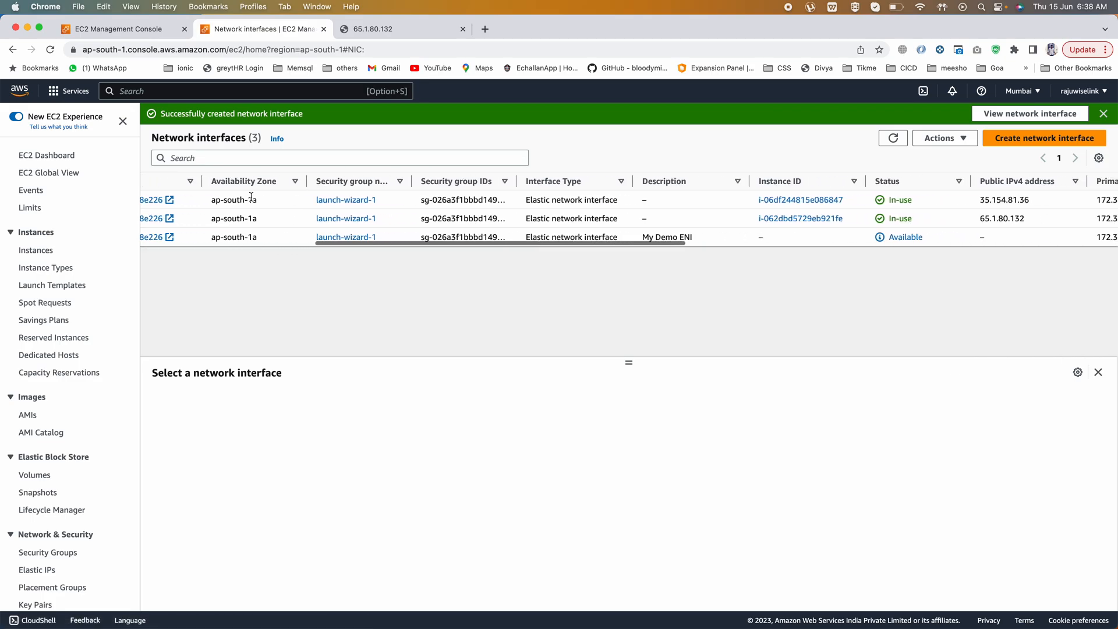
{"action": "scroll", "coordinate": [251, 196], "scroll_direction": "right", "scroll_amount": 1}
{"action": "scroll", "coordinate": [251, 196], "scroll_direction": "left", "scroll_amount": 4}
{"action": "scroll", "coordinate": [251, 196], "scroll_direction": "right", "scroll_amount": 4}
{"action": "scroll", "coordinate": [251, 196], "scroll_direction": "left", "scroll_amount": 10}
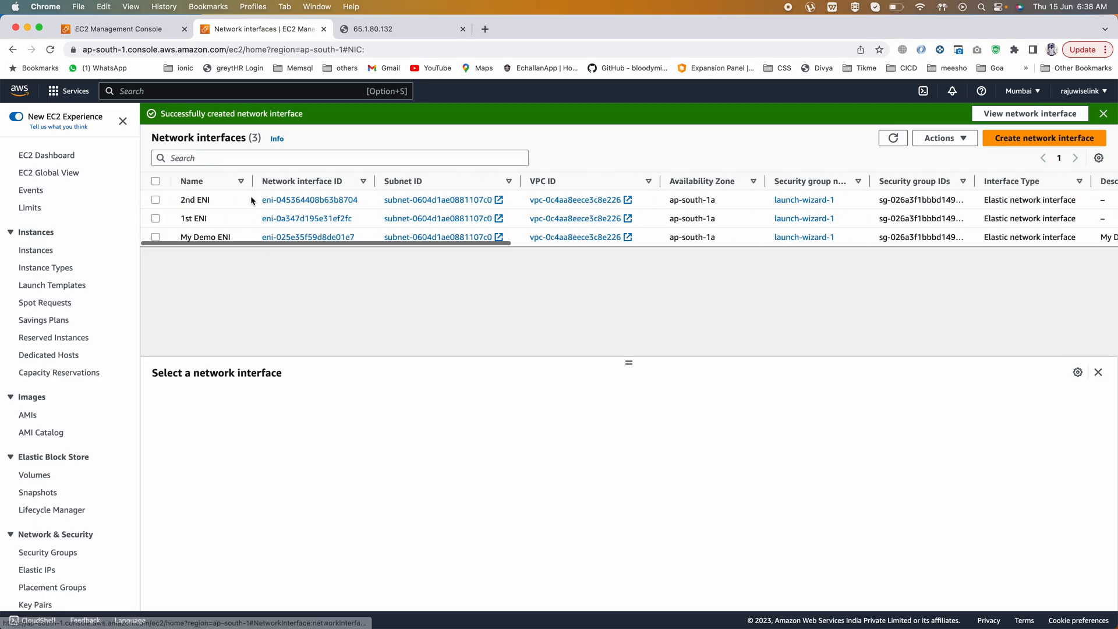
{"action": "scroll", "coordinate": [327, 216], "scroll_direction": "right", "scroll_amount": 15}
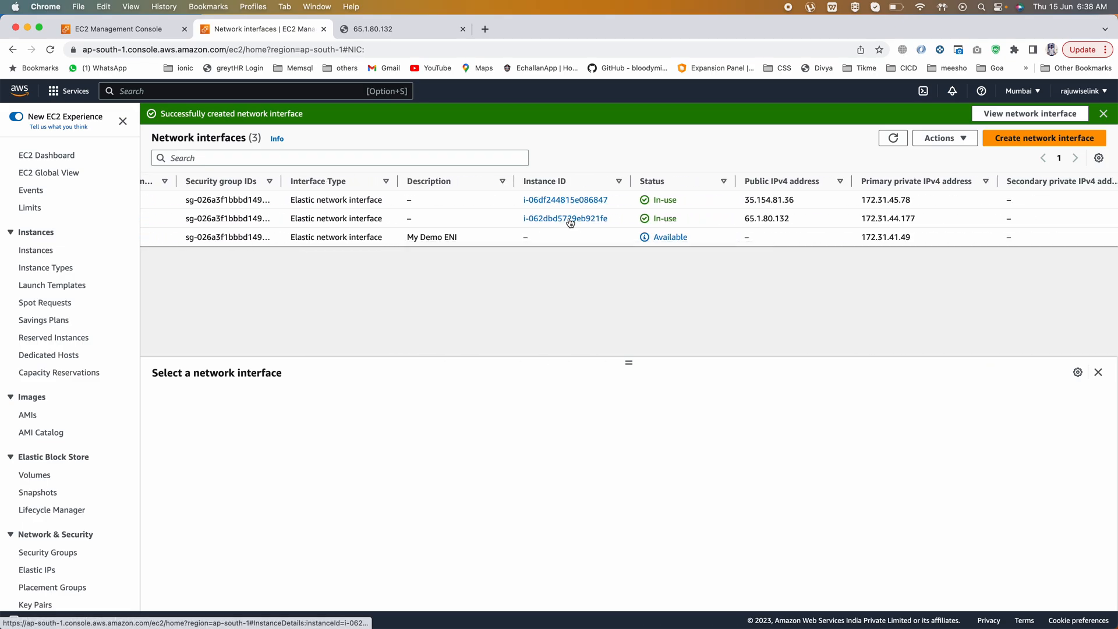
{"action": "left_click_drag", "start_coordinate": [662, 200], "coordinate": [649, 220]}
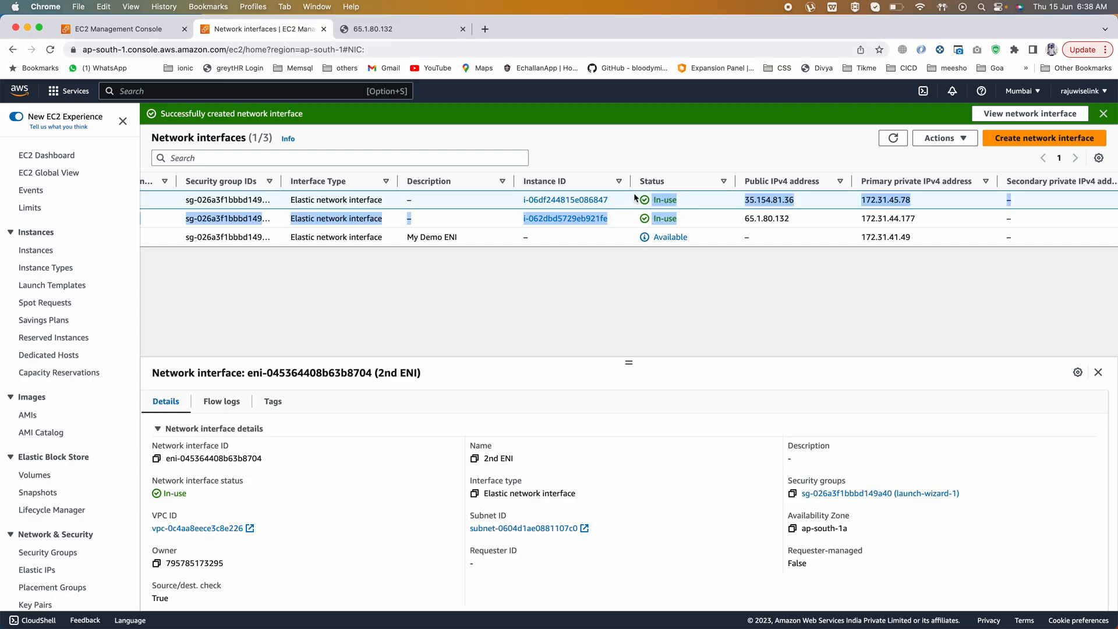
{"action": "left_click", "coordinate": [687, 219]}
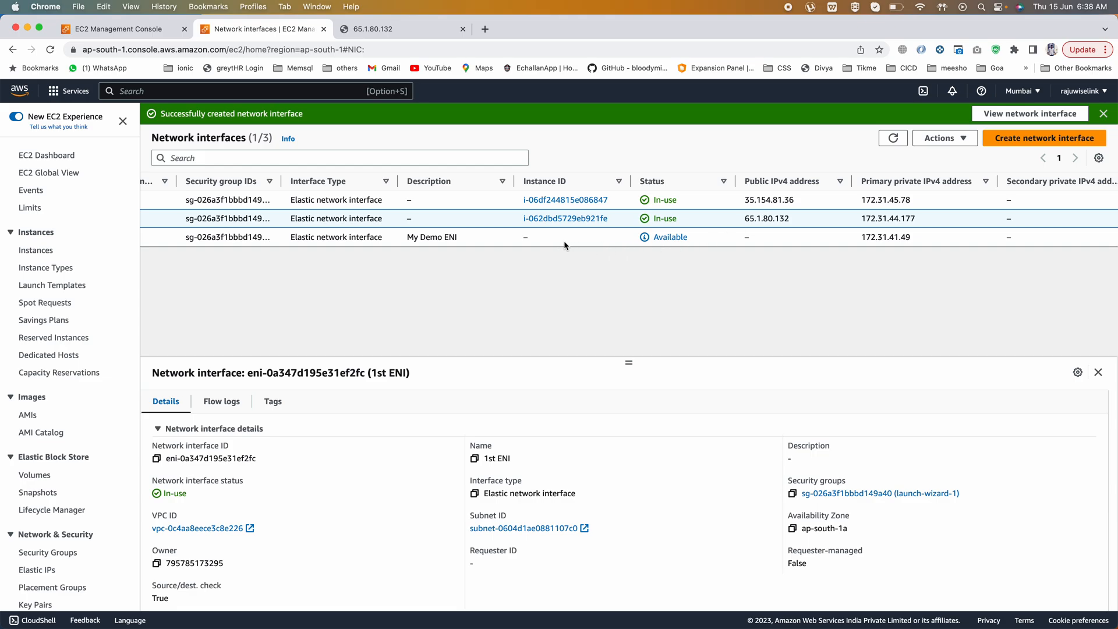
{"action": "scroll", "coordinate": [563, 240], "scroll_direction": "left", "scroll_amount": 1}
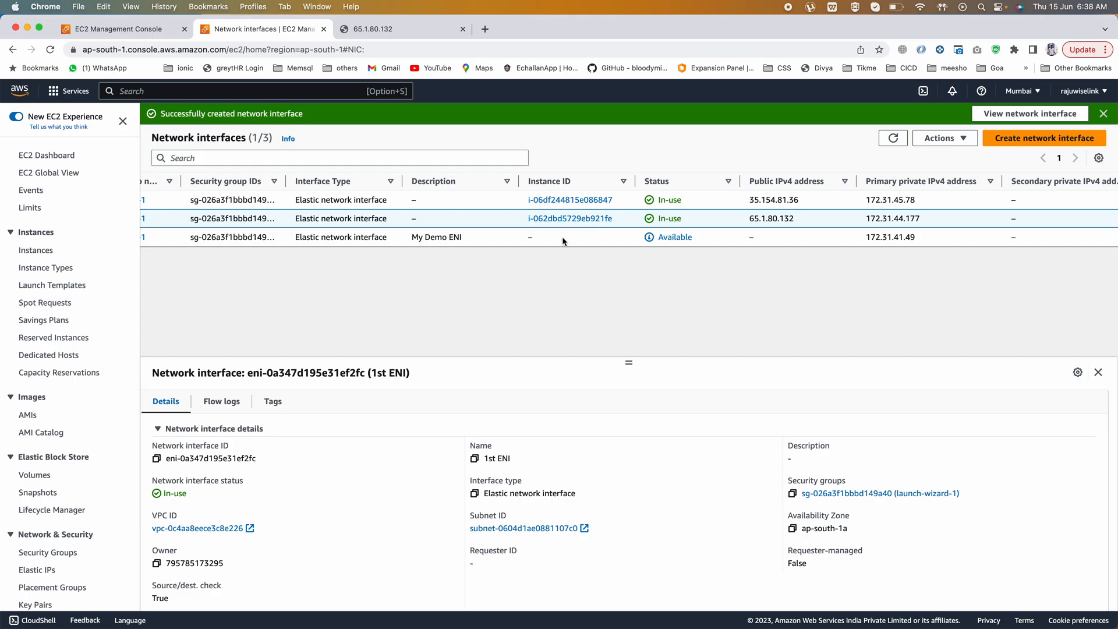
Attach the My Demo ENI network interface to My First EC2 Instance.
{"action": "scroll", "coordinate": [563, 237], "scroll_direction": "left", "scroll_amount": 10}
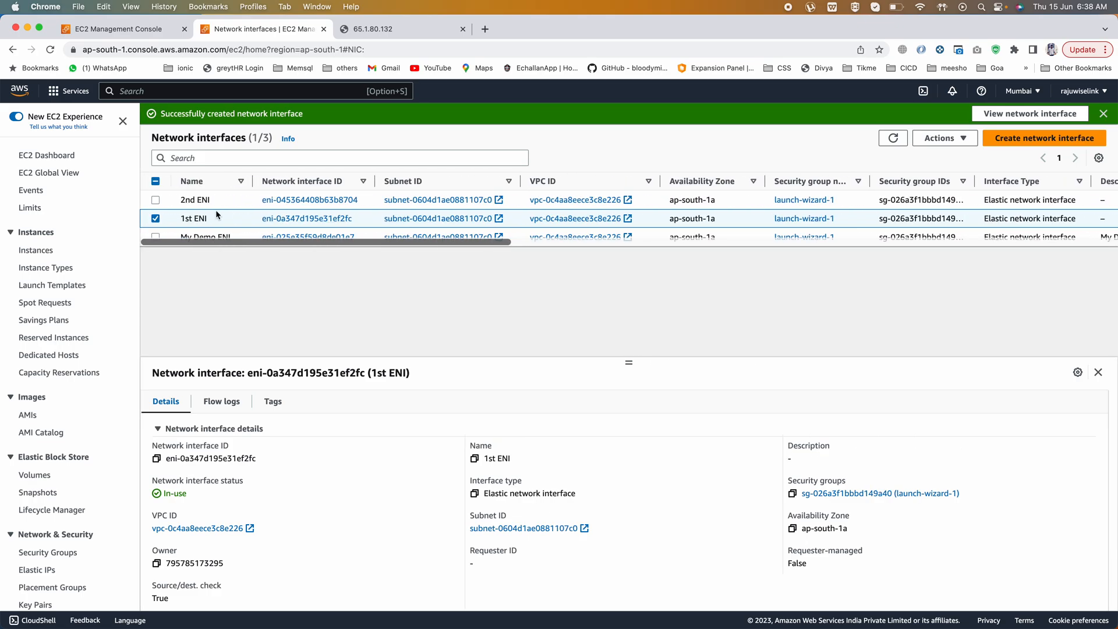
{"action": "left_click", "coordinate": [155, 218]}
{"action": "left_click", "coordinate": [156, 237]}
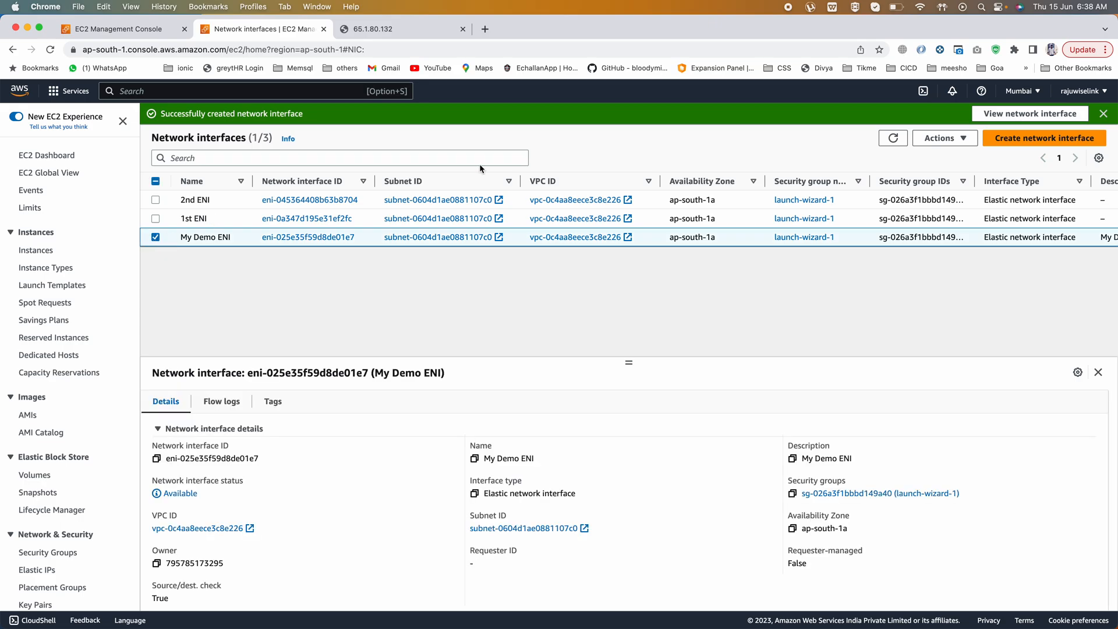
{"action": "left_click", "coordinate": [935, 139]}
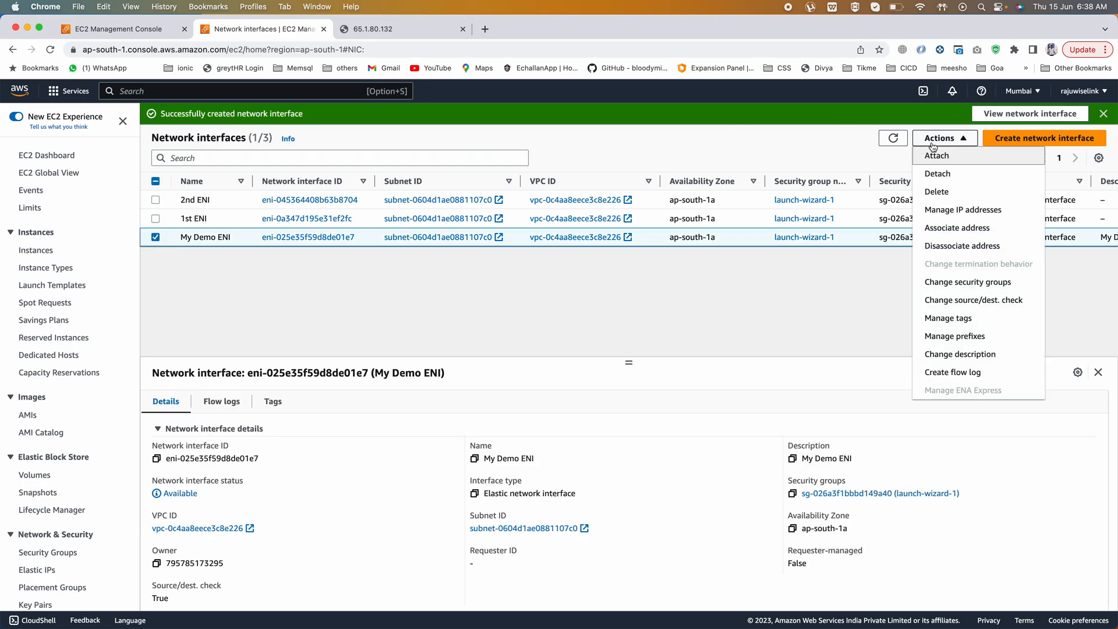
{"action": "left_click", "coordinate": [936, 156]}
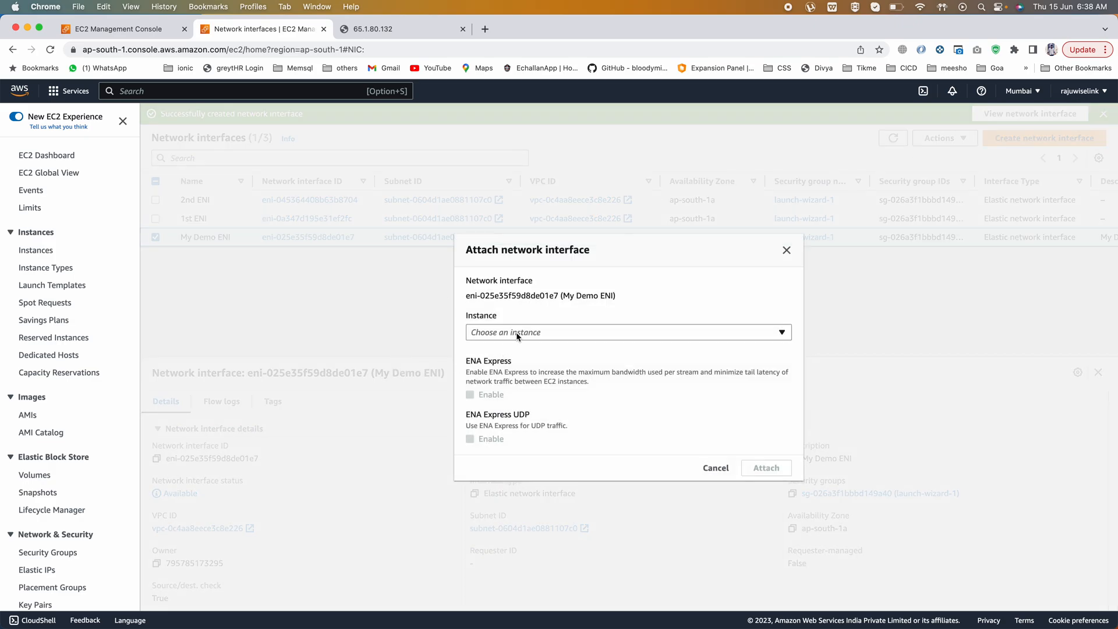
{"action": "left_click", "coordinate": [517, 337]}
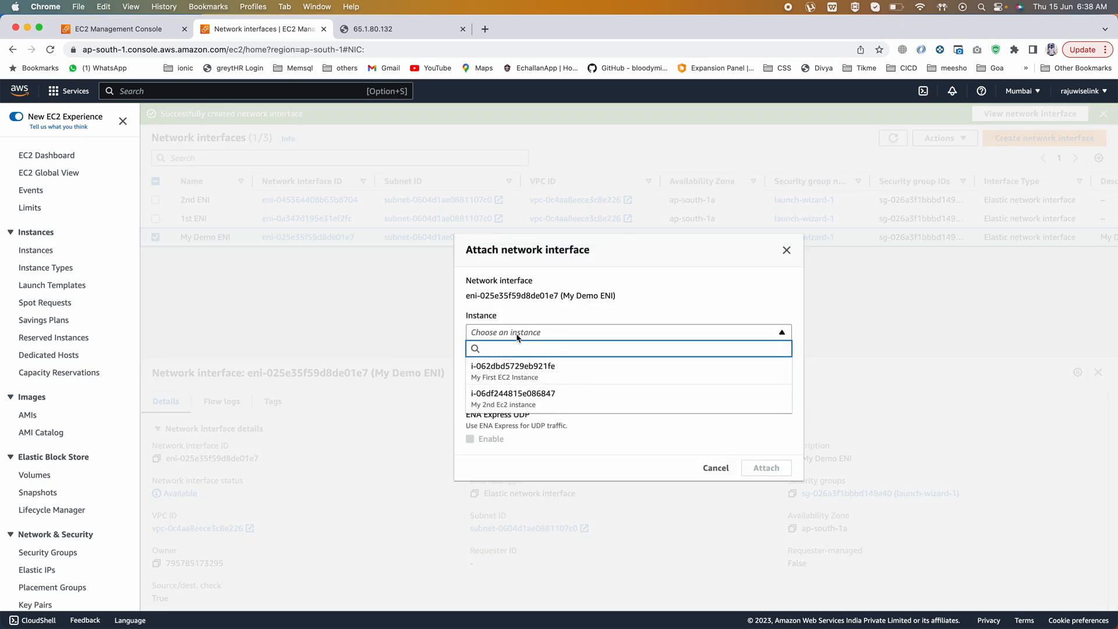
{"action": "left_click", "coordinate": [514, 376]}
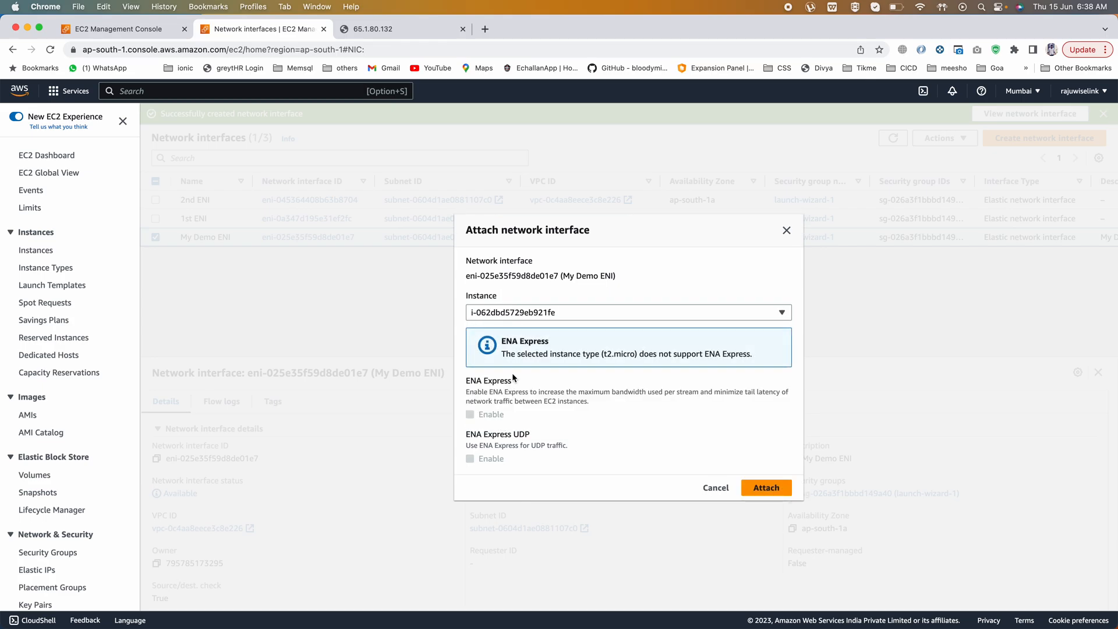
{"action": "left_click", "coordinate": [766, 488]}
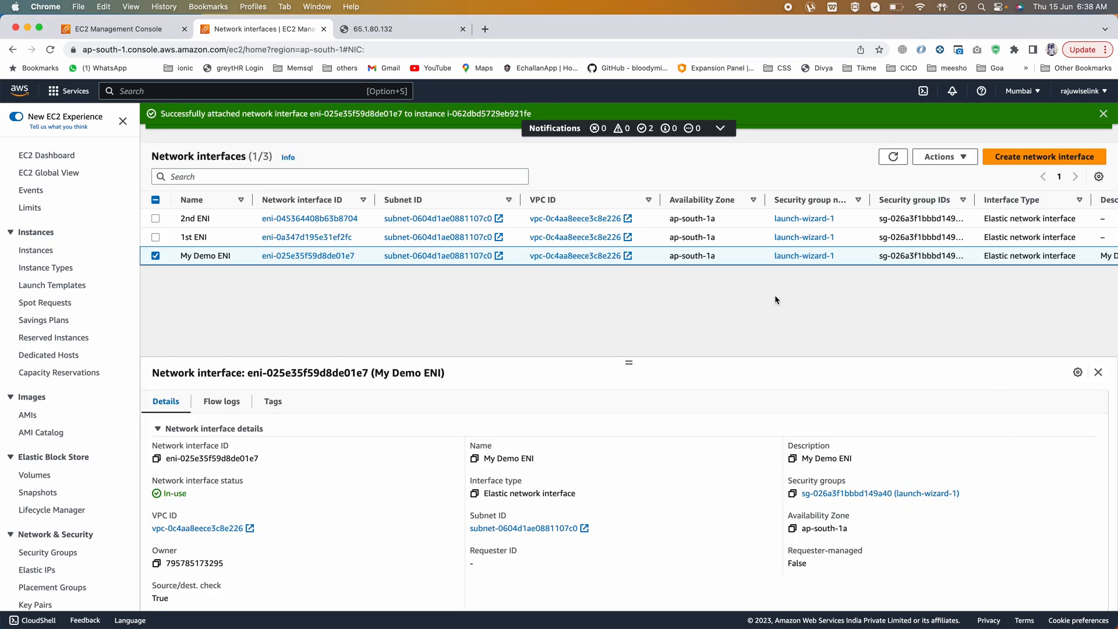
Return to the instances list and review the network interfaces attached to My First EC2 Instance in its networking details.
{"action": "left_click", "coordinate": [35, 251]}
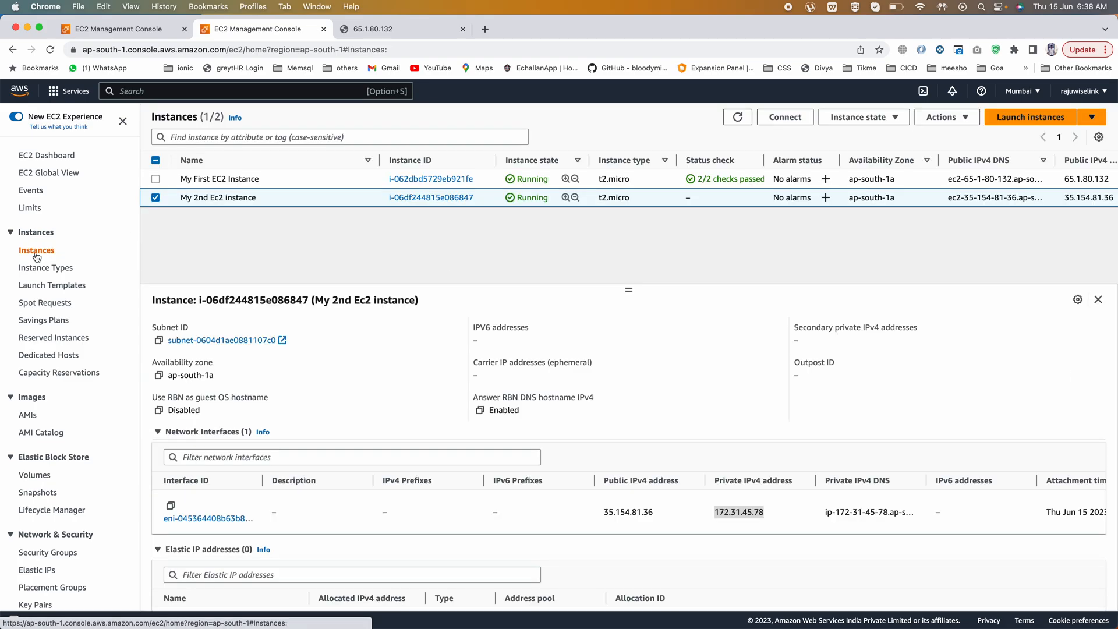
{"action": "left_click", "coordinate": [155, 198]}
{"action": "left_click", "coordinate": [156, 179]}
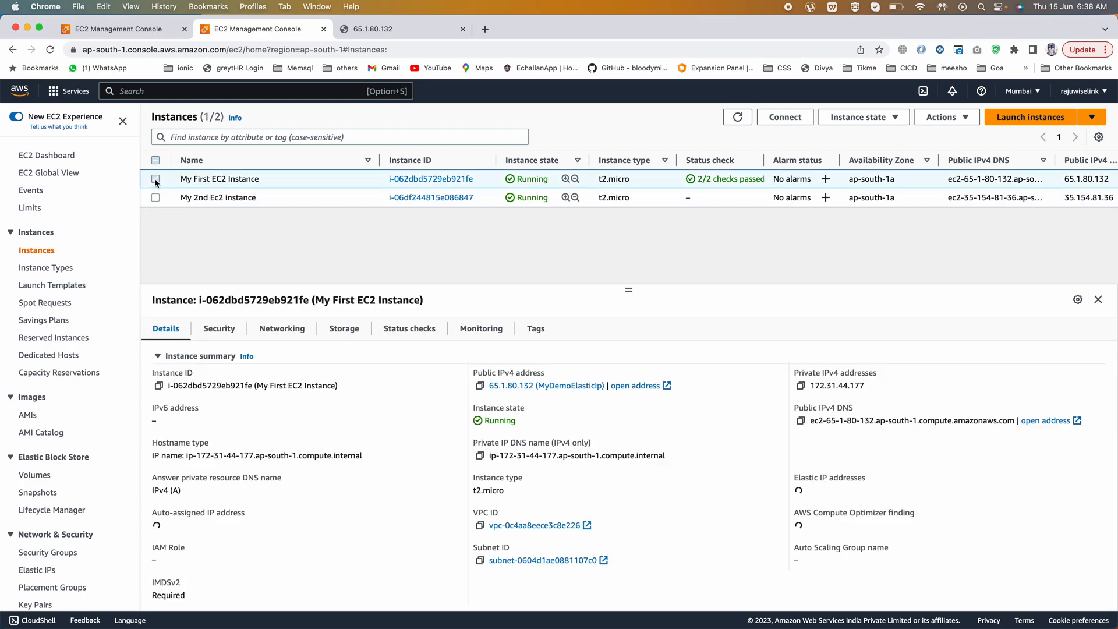
{"action": "left_click", "coordinate": [283, 329]}
{"action": "scroll", "coordinate": [282, 500], "scroll_direction": "down", "scroll_amount": 2}
{"action": "scroll", "coordinate": [281, 501], "scroll_direction": "down", "scroll_amount": 3}
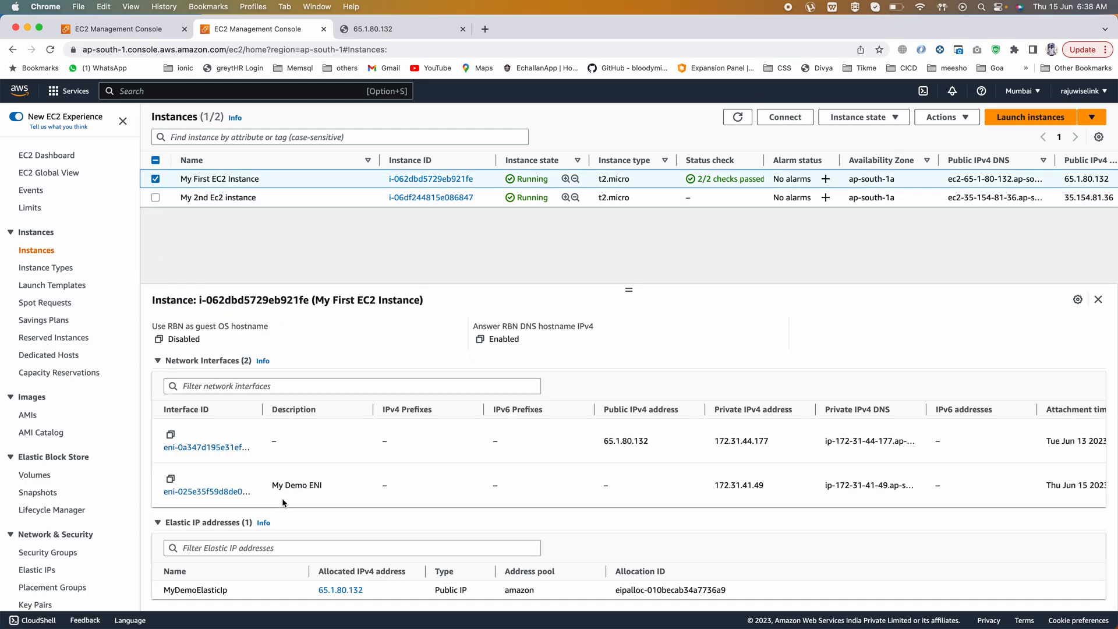
{"action": "left_click_drag", "start_coordinate": [160, 445], "coordinate": [270, 451]}
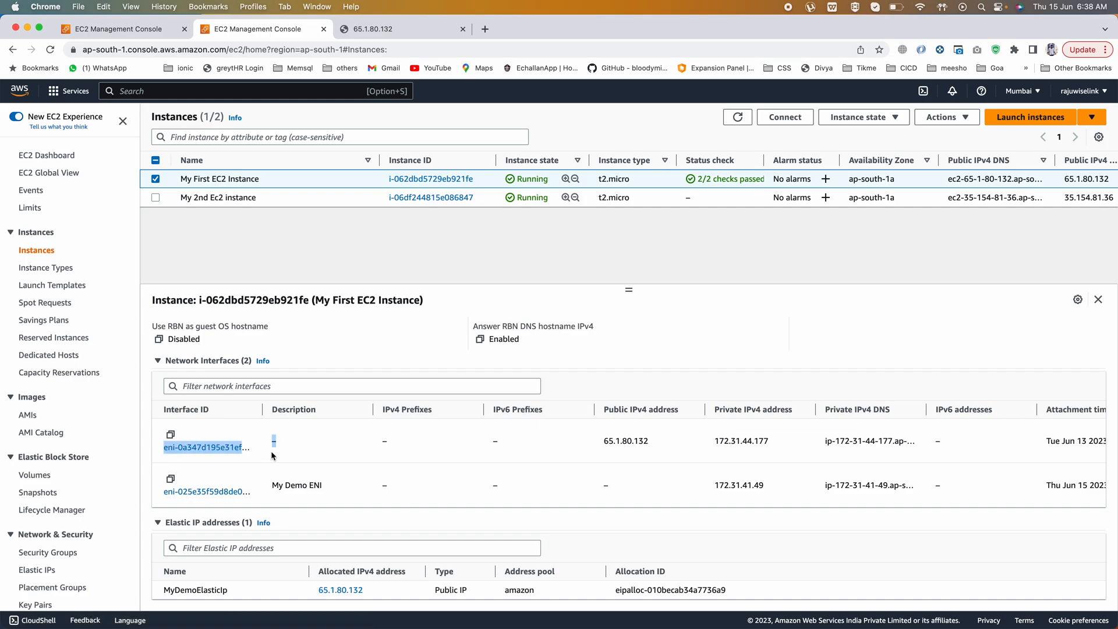
{"action": "left_click_drag", "start_coordinate": [156, 490], "coordinate": [268, 495]}
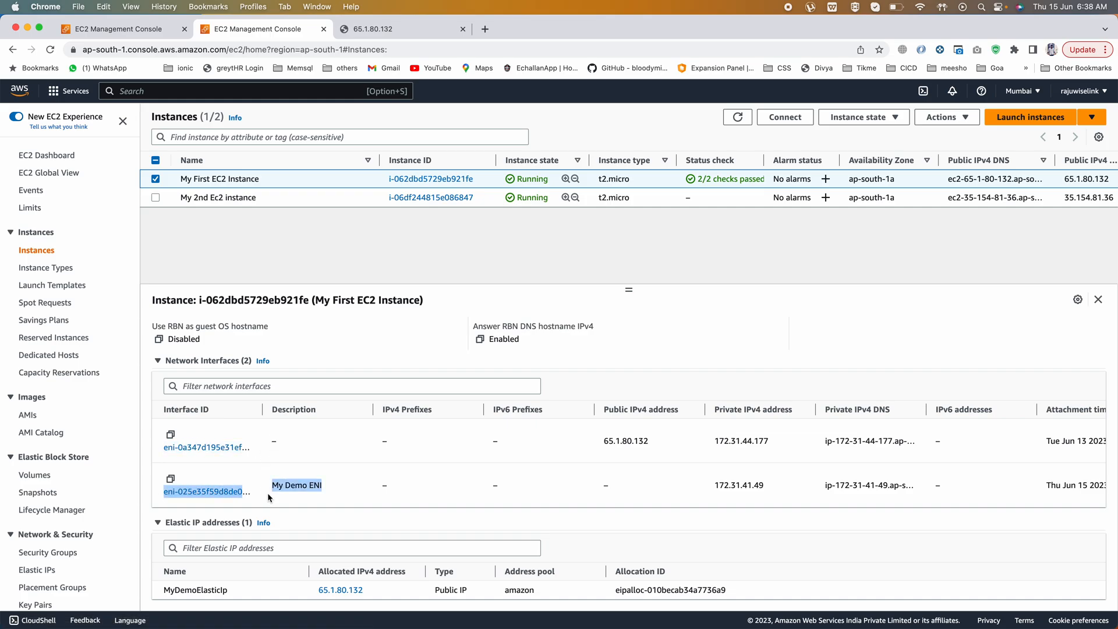
{"action": "left_click", "coordinate": [471, 493]}
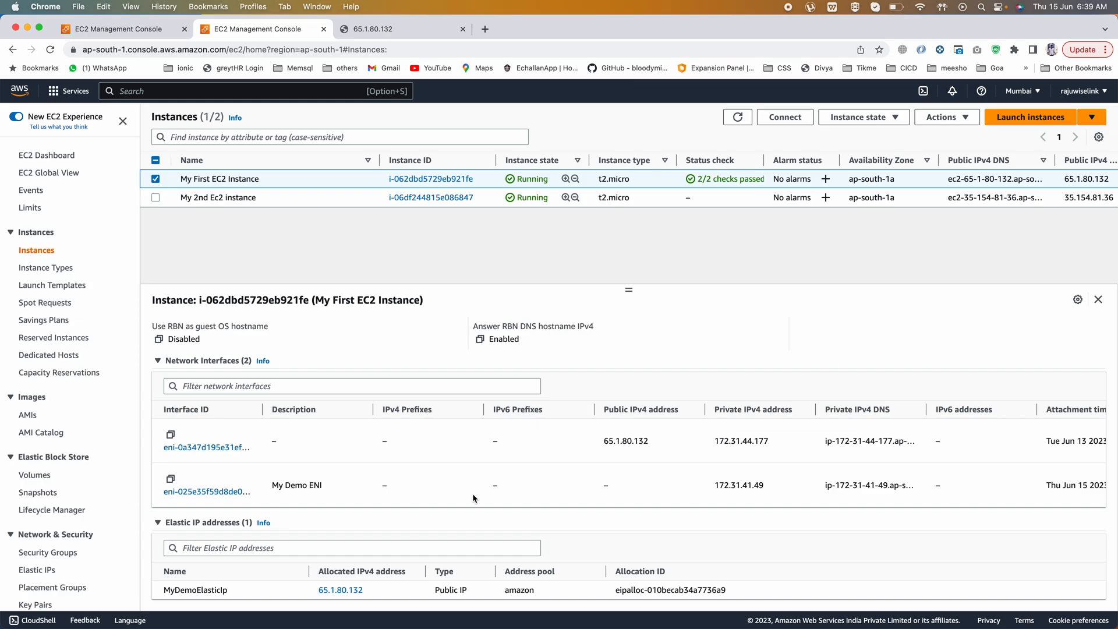
Examine My Demo ENI's private IPv4 address on My First EC2 Instance, and view My 2nd Ec2 instance's networking details for comparison.
{"action": "left_click_drag", "start_coordinate": [771, 486], "coordinate": [653, 485]}
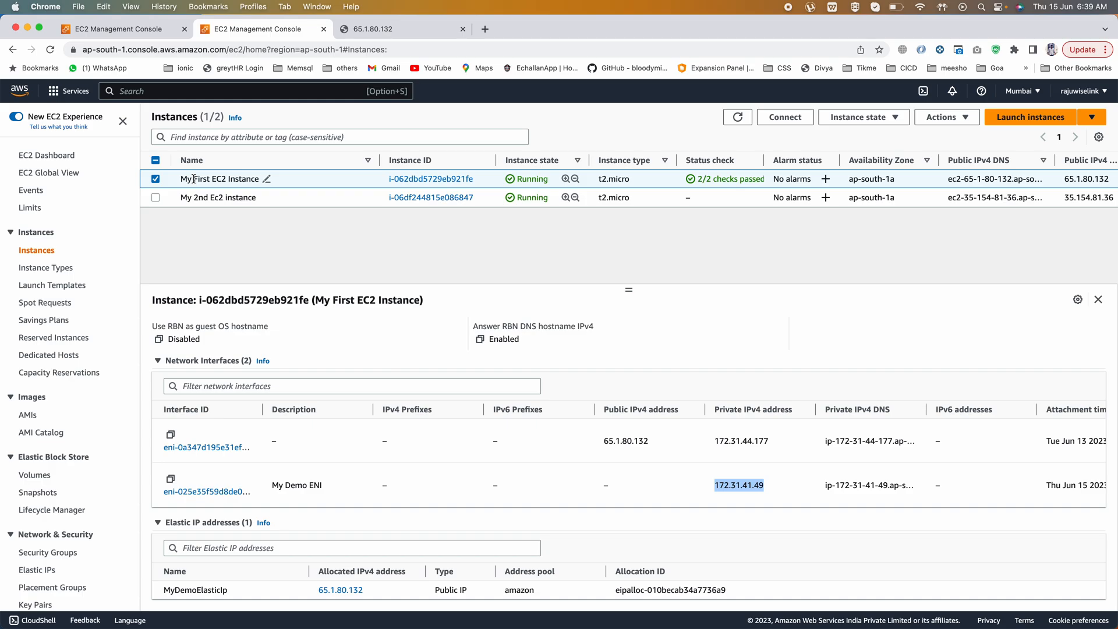
{"action": "left_click_drag", "start_coordinate": [181, 178], "coordinate": [252, 178]}
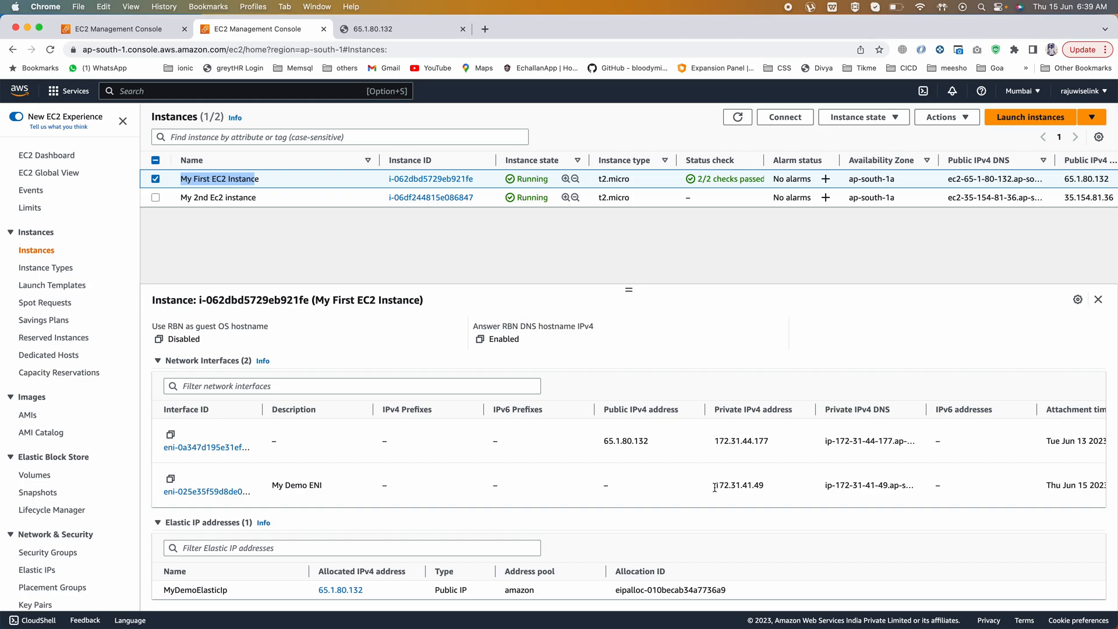
{"action": "left_click_drag", "start_coordinate": [714, 486], "coordinate": [776, 488]}
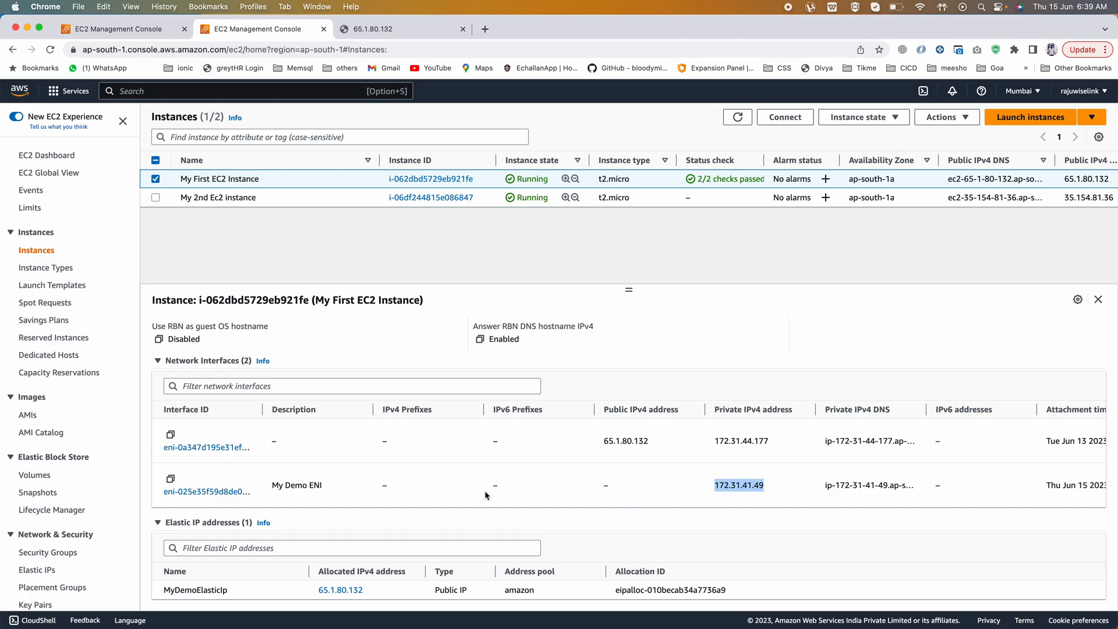
{"action": "left_click", "coordinate": [231, 197]}
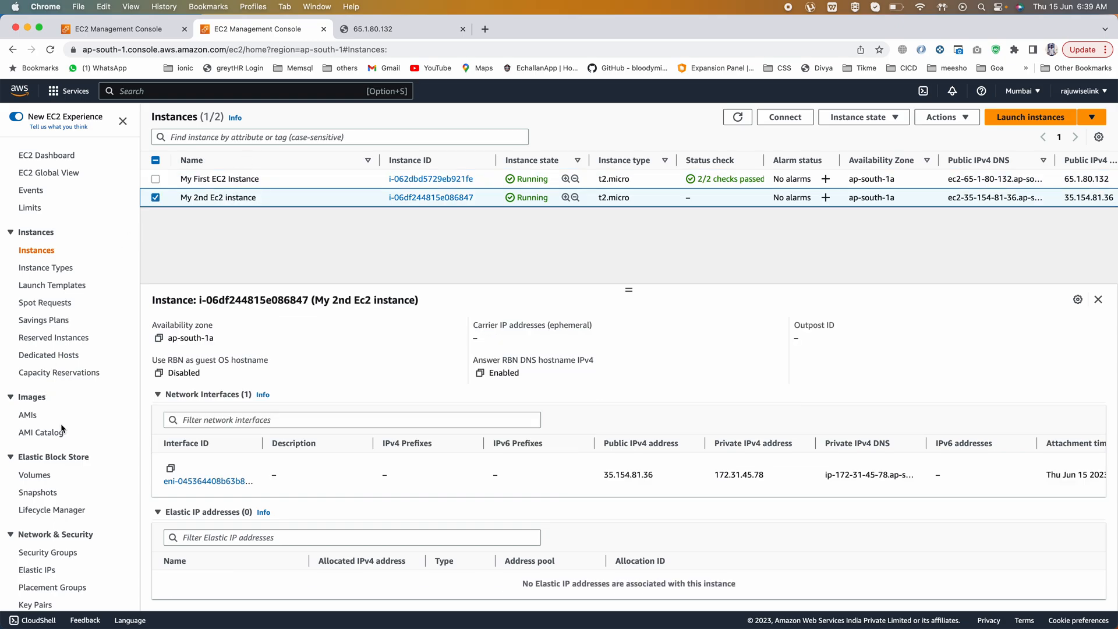
Go back to the network interfaces list and detach My Demo ENI from its instance with force detachment enabled.
{"action": "scroll", "coordinate": [41, 589], "scroll_direction": "down", "scroll_amount": 1}
{"action": "scroll", "coordinate": [41, 590], "scroll_direction": "down", "scroll_amount": 2}
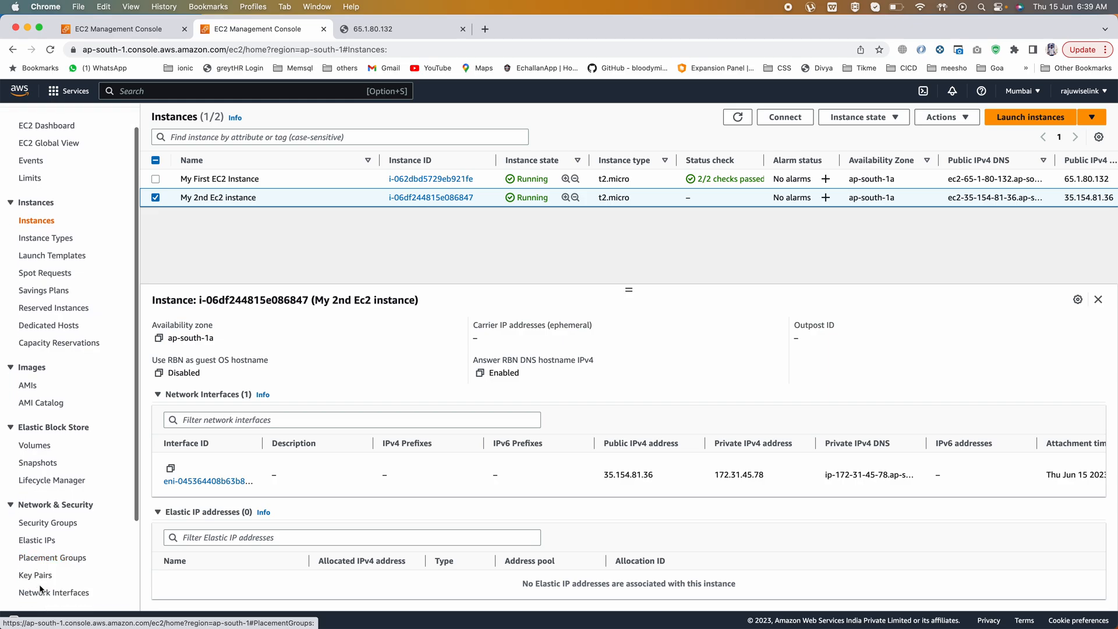
{"action": "left_click", "coordinate": [56, 592]}
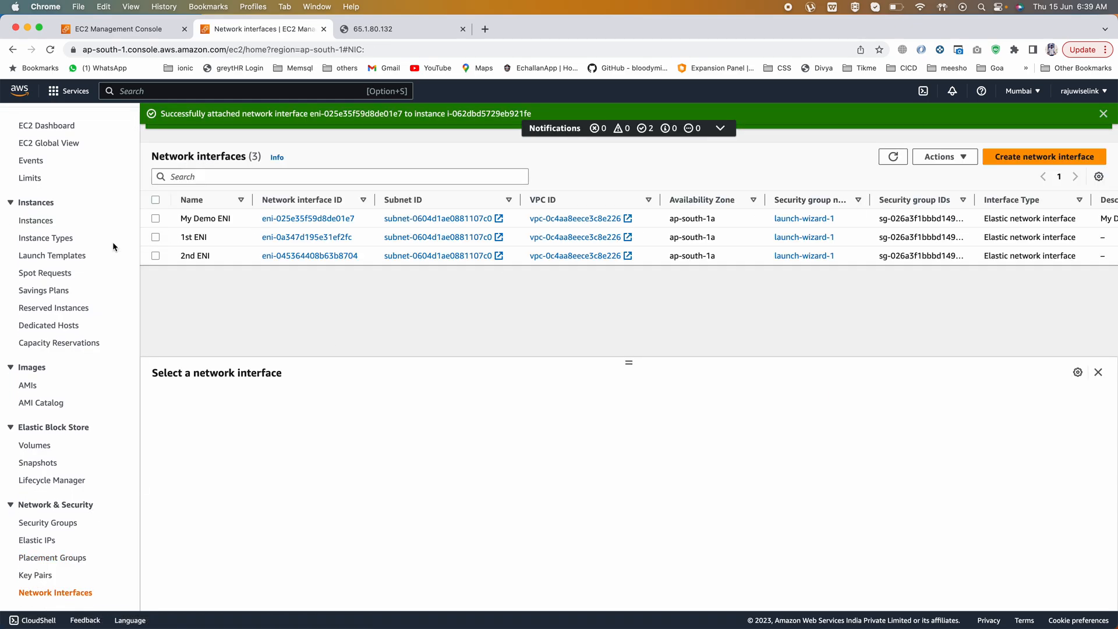
{"action": "left_click", "coordinate": [155, 219]}
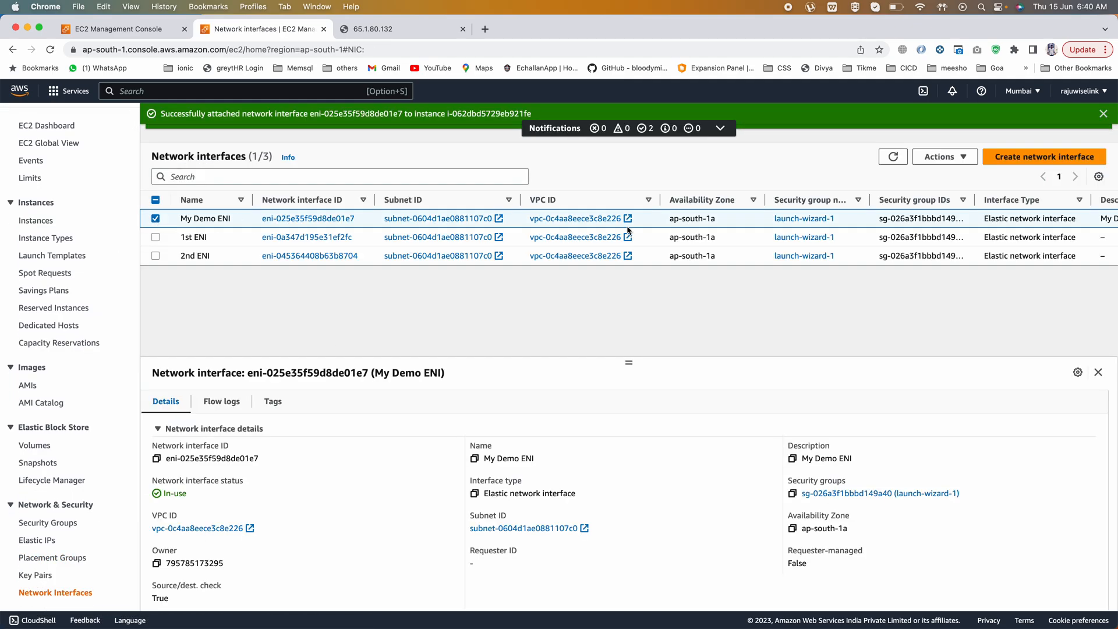
{"action": "left_click", "coordinate": [948, 157]}
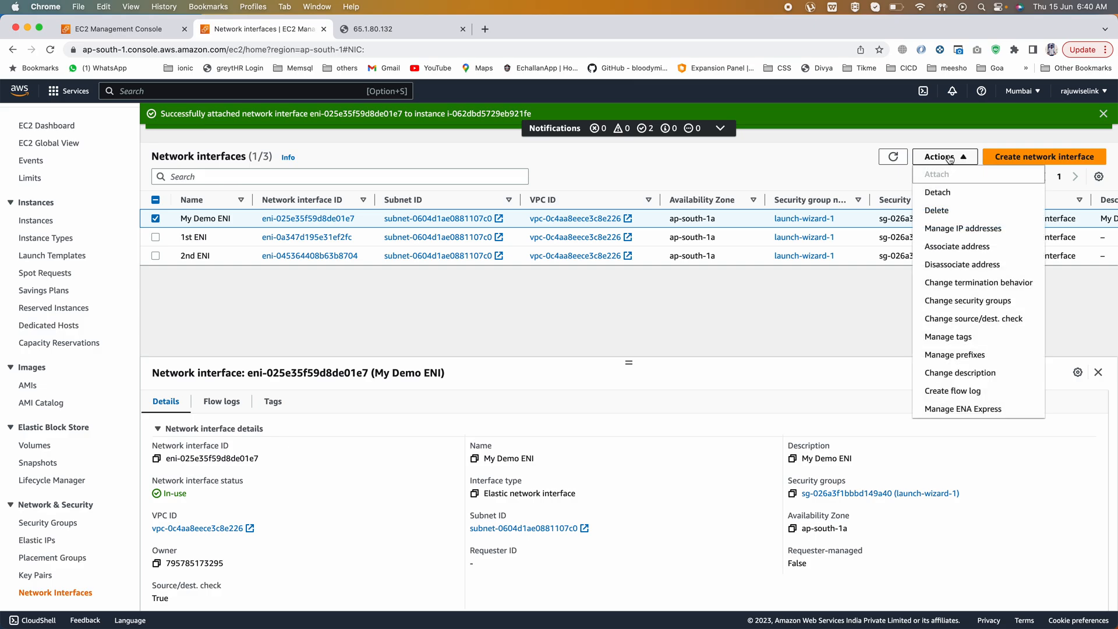
{"action": "left_click", "coordinate": [937, 193]}
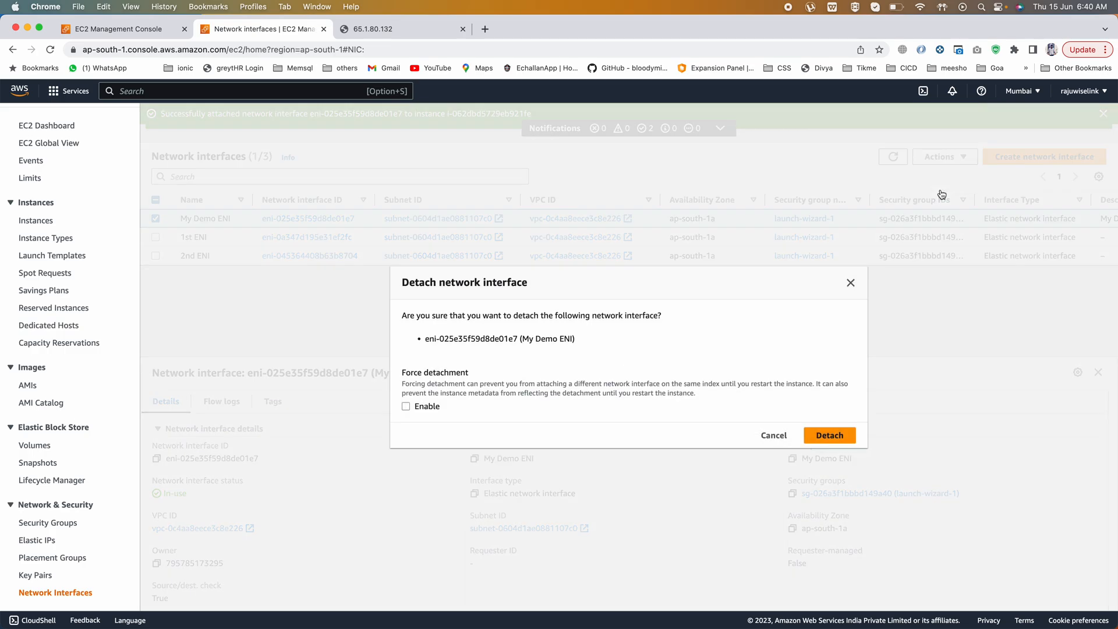
{"action": "left_click", "coordinate": [406, 406]}
{"action": "left_click", "coordinate": [831, 433]}
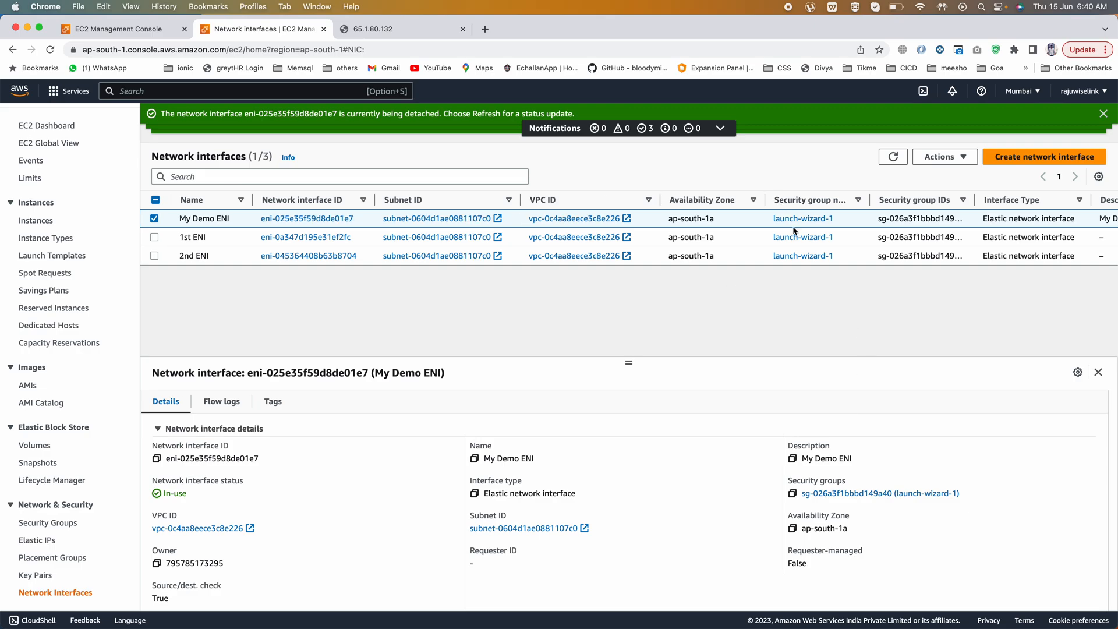
Refresh the network interfaces list repeatedly and check the detachment status of My Demo ENI.
{"action": "scroll", "coordinate": [793, 231], "scroll_direction": "right", "scroll_amount": 10}
{"action": "scroll", "coordinate": [793, 231], "scroll_direction": "right", "scroll_amount": 1}
{"action": "left_click", "coordinate": [894, 157]}
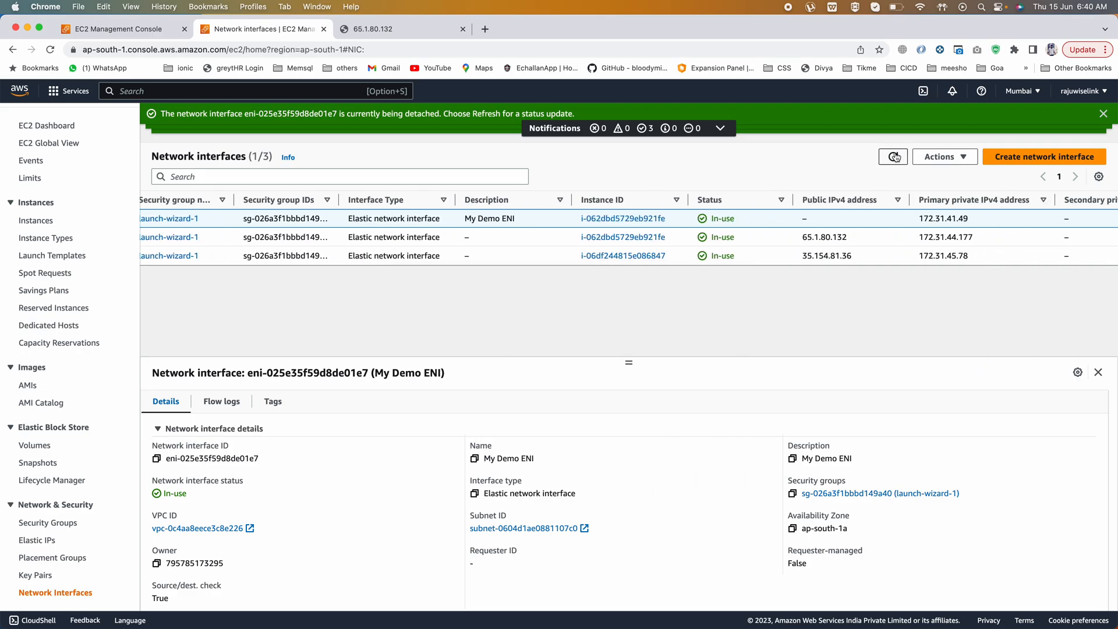
{"action": "left_click", "coordinate": [894, 157]}
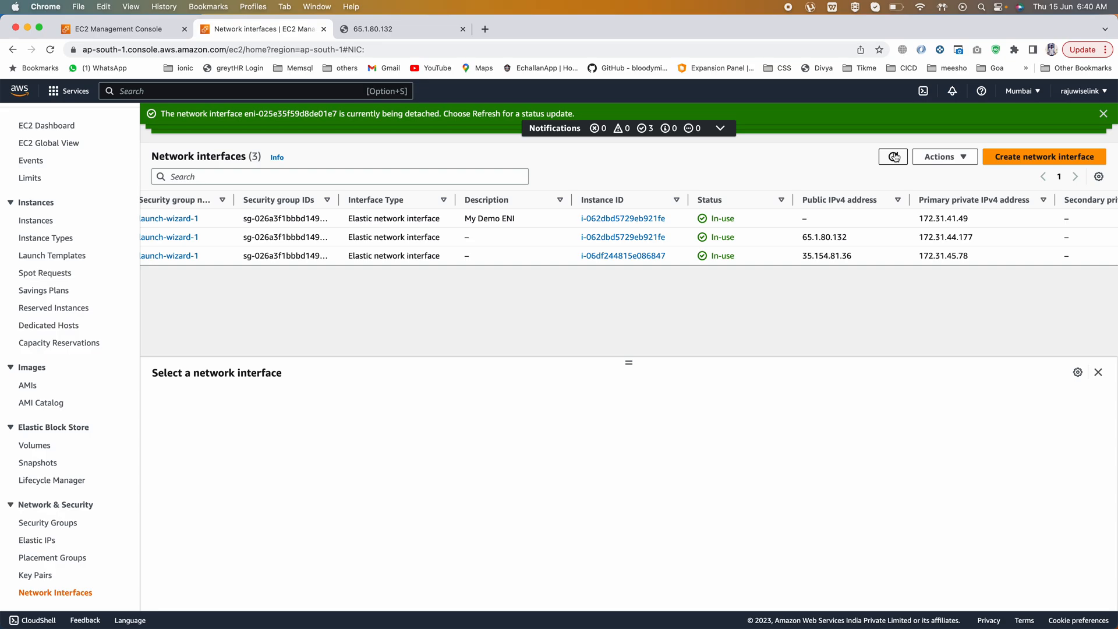
{"action": "left_click", "coordinate": [893, 157]}
{"action": "left_click", "coordinate": [893, 157]}
{"action": "left_click", "coordinate": [893, 157]}
{"action": "left_click", "coordinate": [893, 157]}
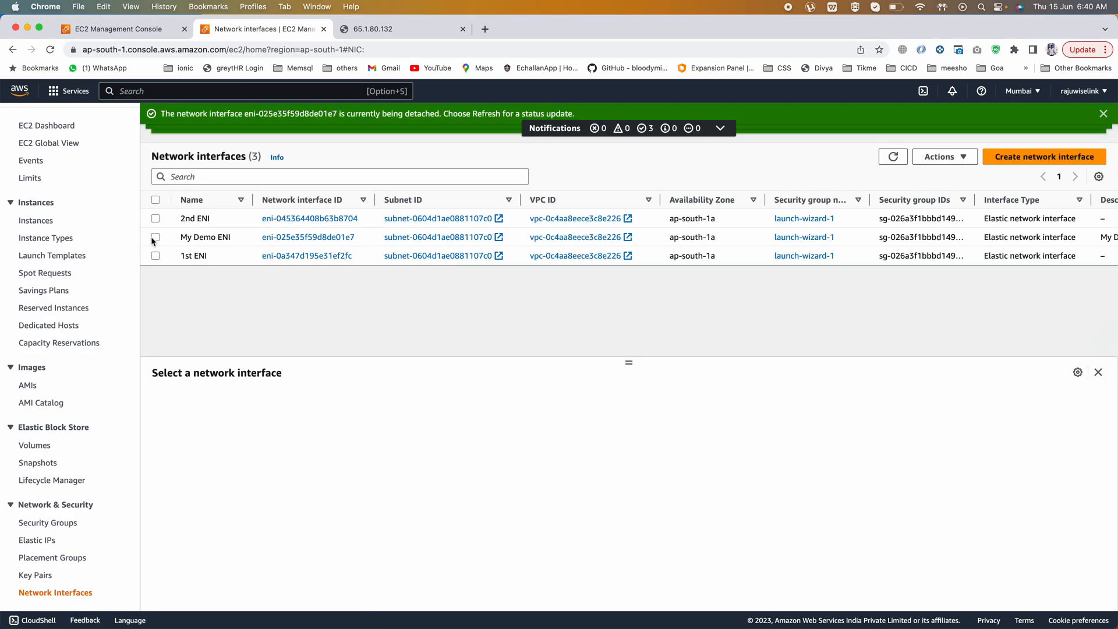
{"action": "left_click", "coordinate": [155, 237]}
{"action": "scroll", "coordinate": [756, 228], "scroll_direction": "right", "scroll_amount": 10}
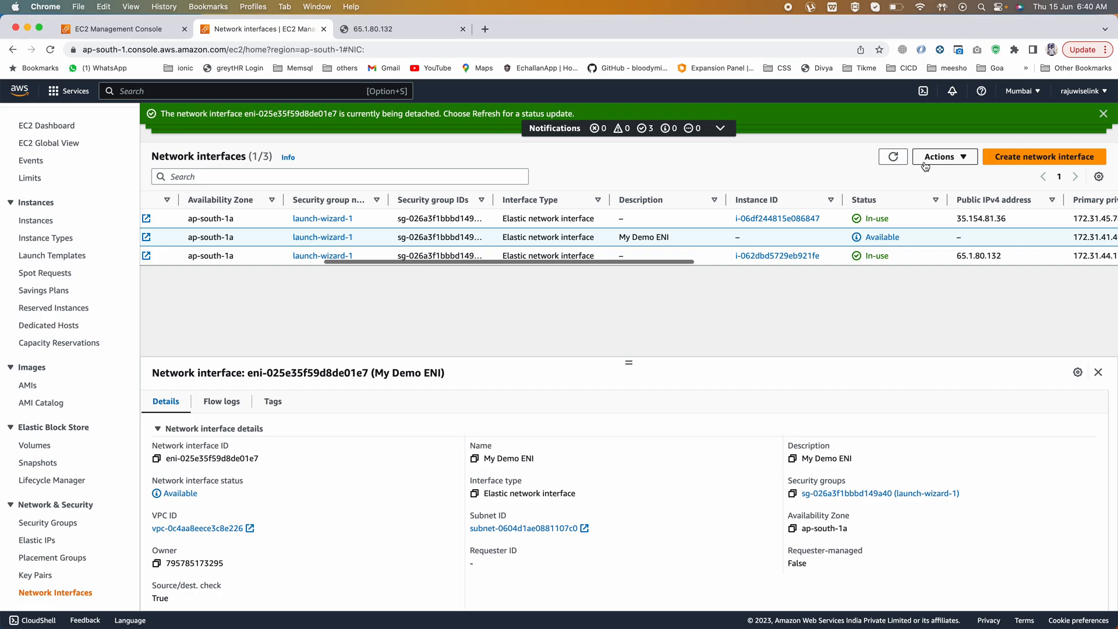
{"action": "left_click", "coordinate": [891, 159]}
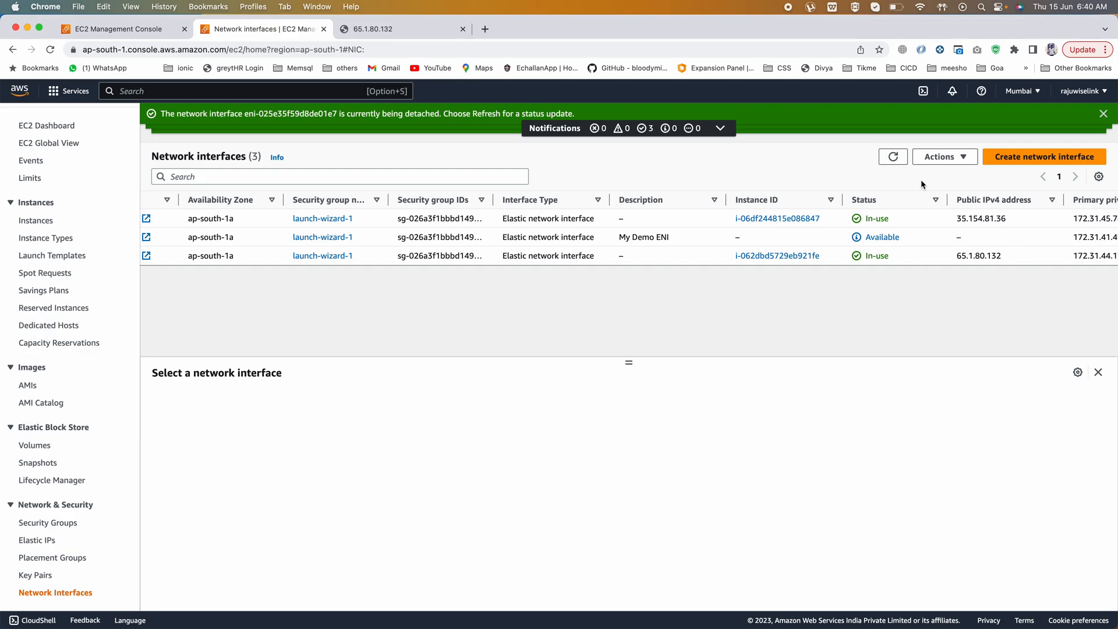
Attach the My Demo ENI network interface to My 2nd Ec2 instance.
{"action": "scroll", "coordinate": [524, 232], "scroll_direction": "left", "scroll_amount": 10}
{"action": "left_click", "coordinate": [155, 237]}
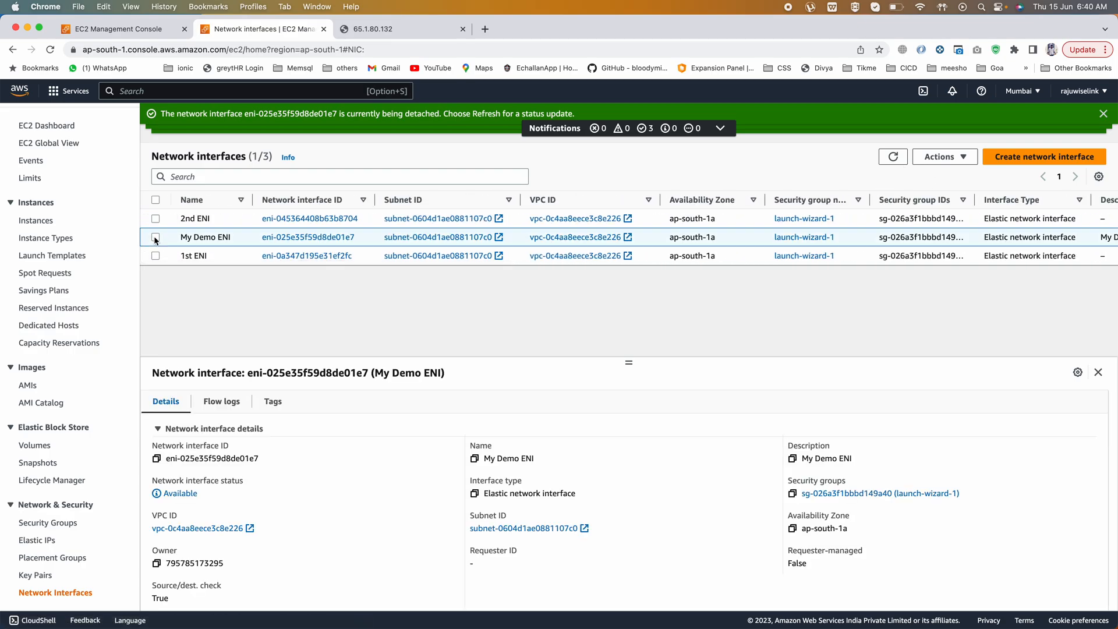
{"action": "left_click", "coordinate": [940, 157]}
{"action": "left_click", "coordinate": [938, 179]}
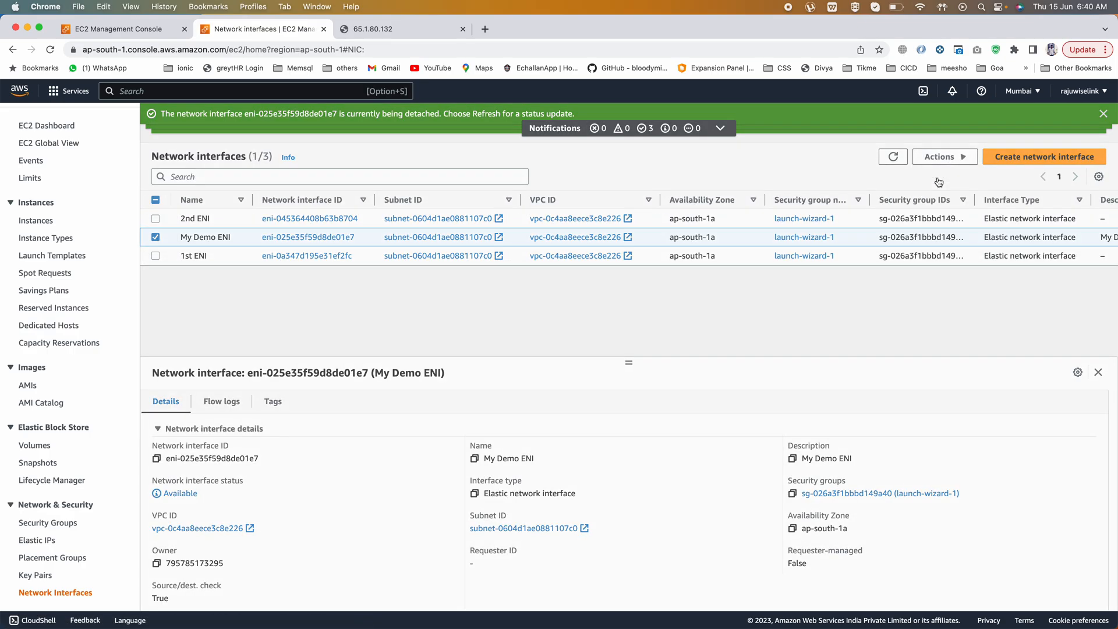
{"action": "left_click", "coordinate": [555, 332]}
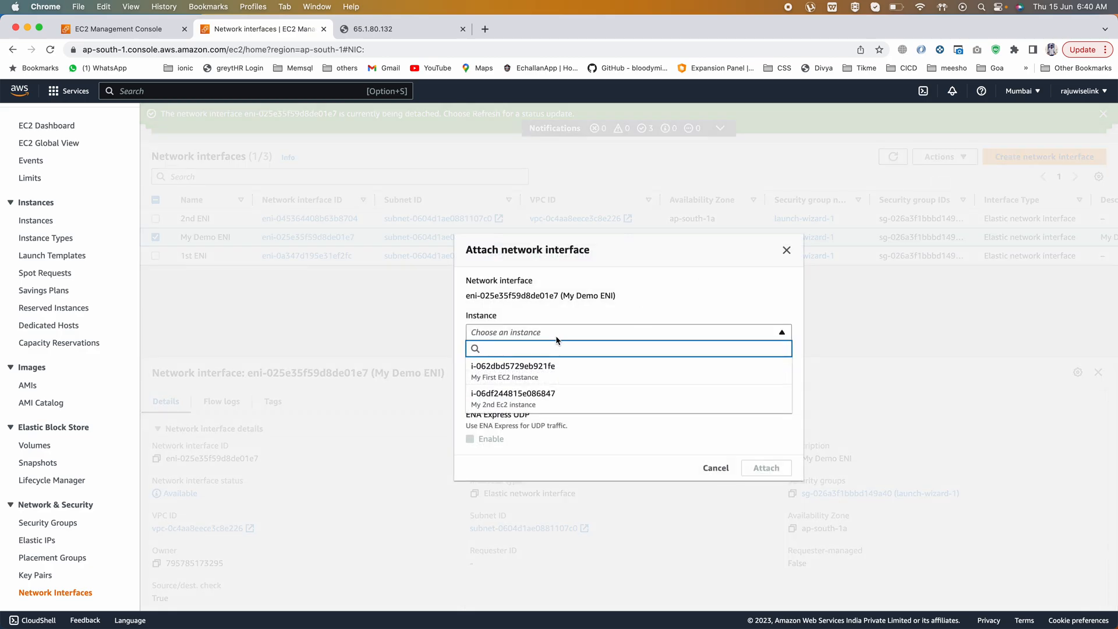
{"action": "left_click", "coordinate": [527, 395]}
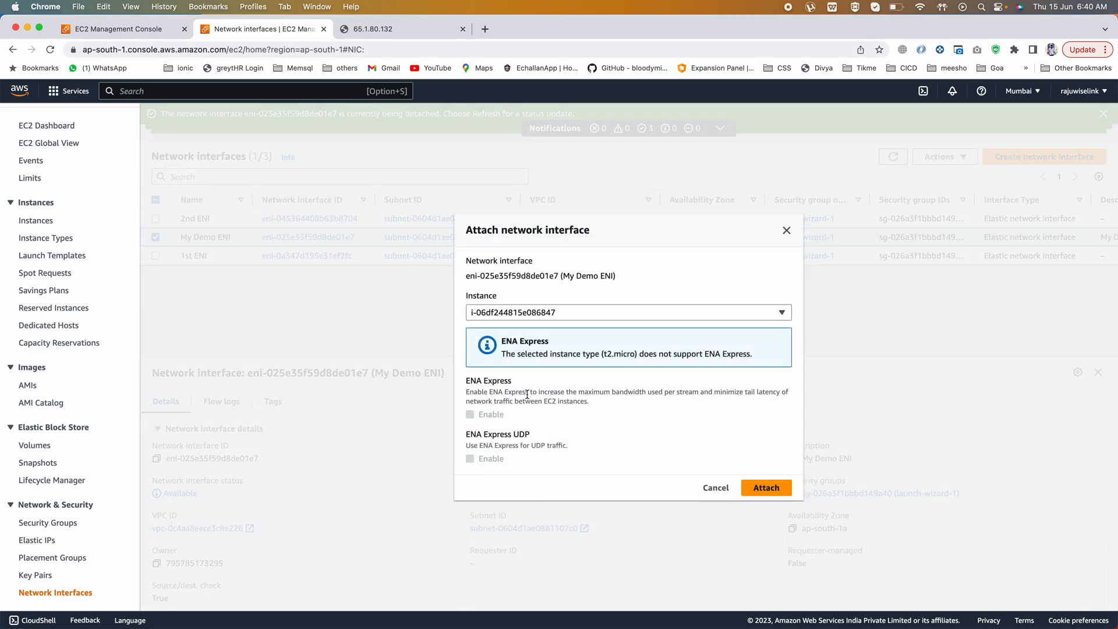
{"action": "left_click", "coordinate": [751, 483]}
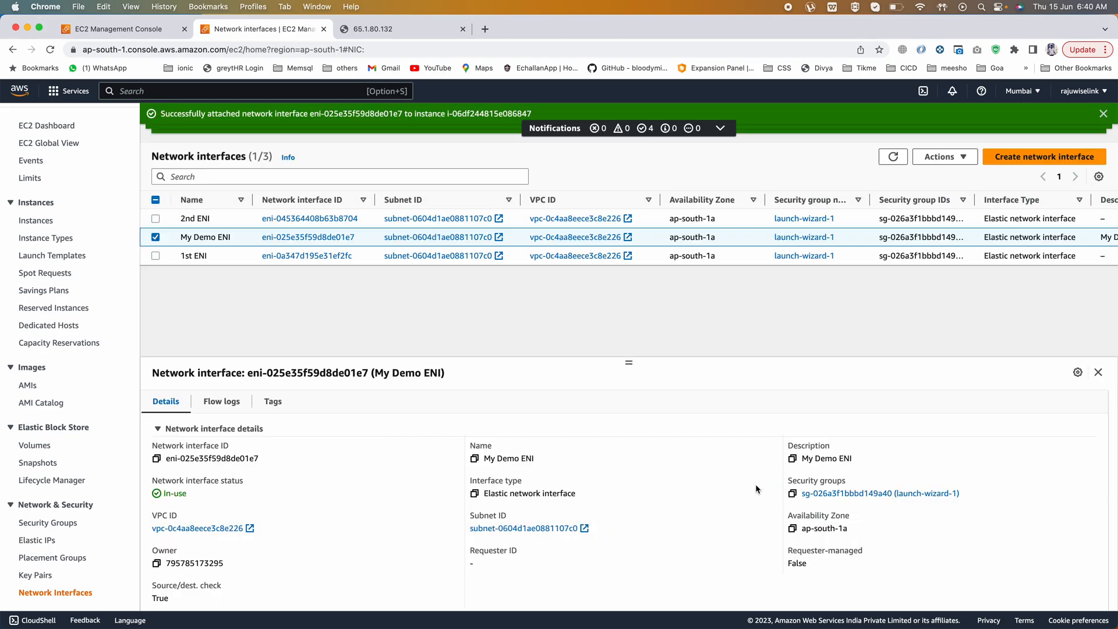
Return to the instances list and review the network interfaces attached to My First EC2 Instance.
{"action": "left_click", "coordinate": [36, 221]}
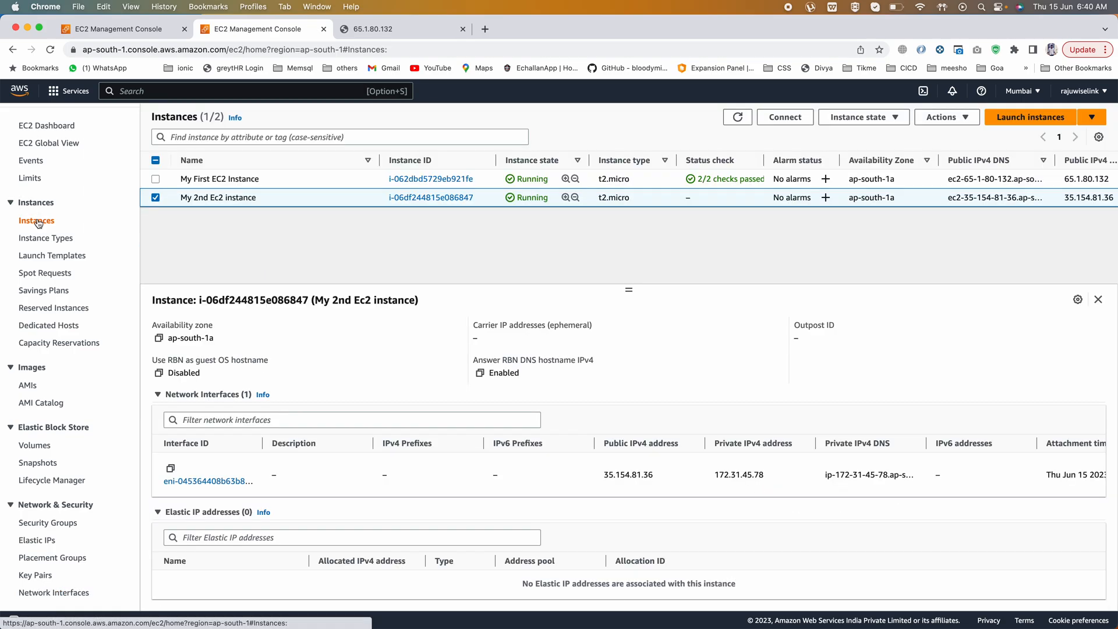
{"action": "left_click", "coordinate": [155, 179]}
{"action": "left_click", "coordinate": [155, 198]}
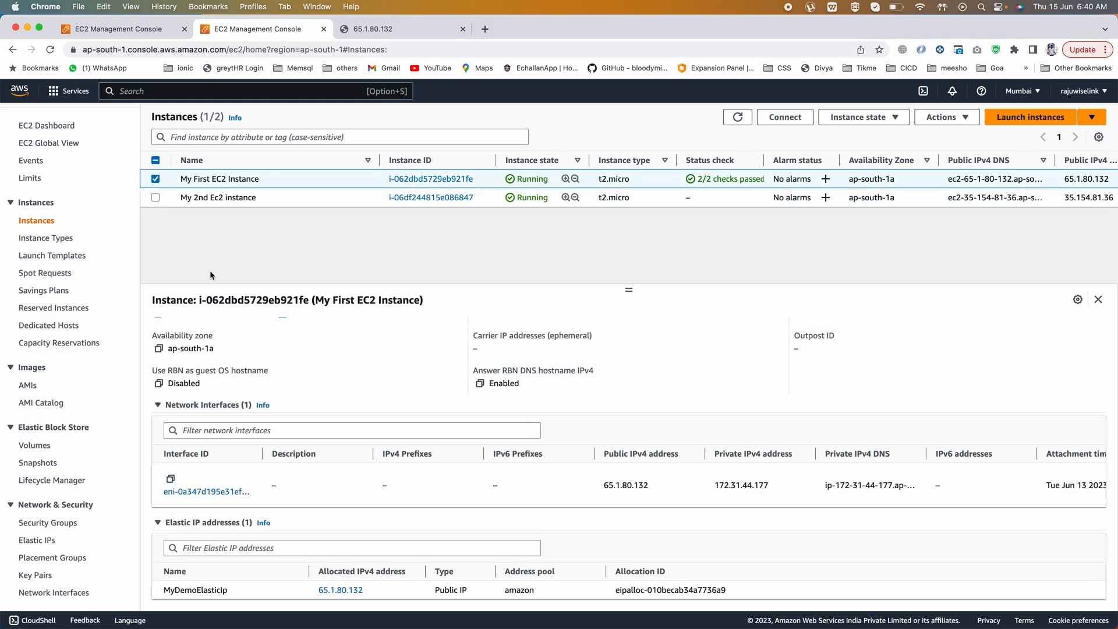
{"action": "scroll", "coordinate": [260, 436], "scroll_direction": "up", "scroll_amount": 3}
{"action": "scroll", "coordinate": [274, 428], "scroll_direction": "down", "scroll_amount": 3}
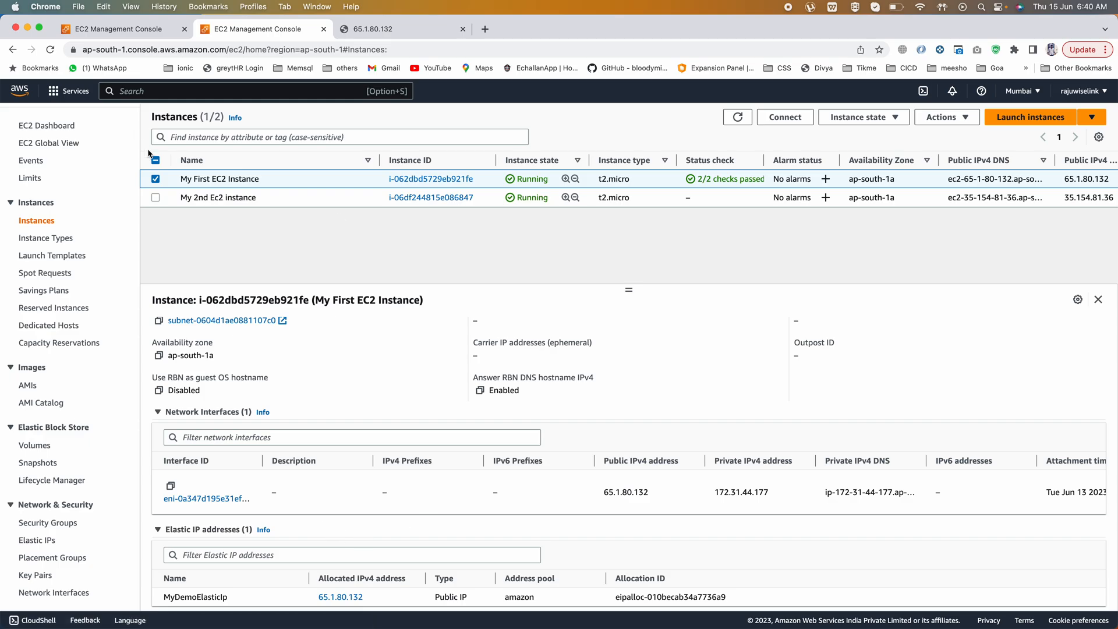
Switch to My 2nd Ec2 instance and examine the network interfaces in its networking details.
{"action": "left_click", "coordinate": [155, 179]}
{"action": "left_click", "coordinate": [155, 197]}
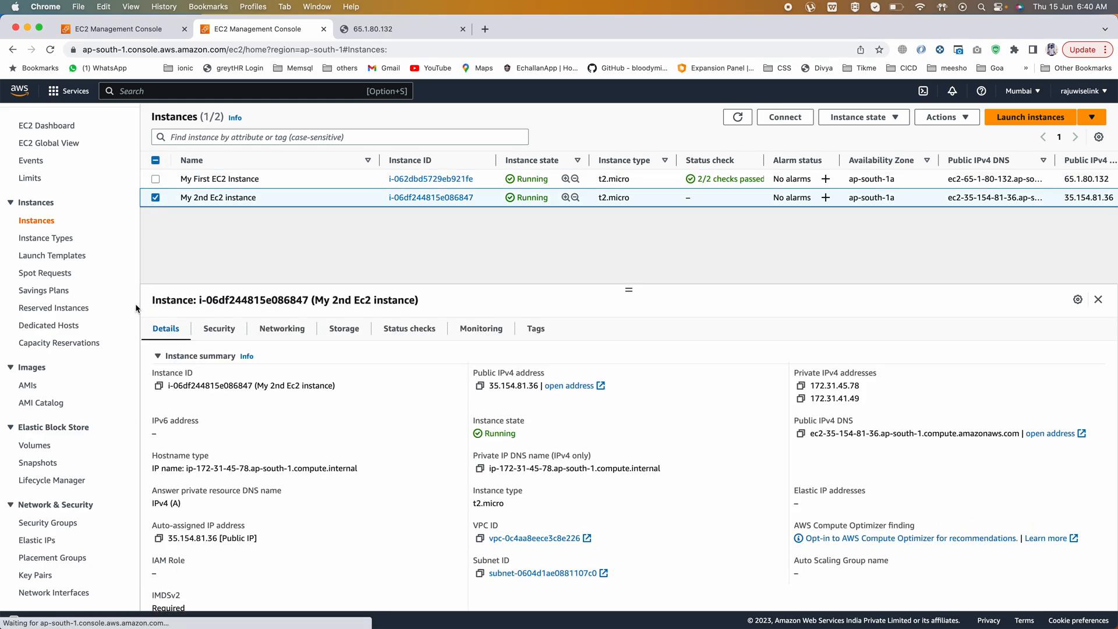
{"action": "left_click", "coordinate": [282, 328]}
{"action": "scroll", "coordinate": [233, 442], "scroll_direction": "down", "scroll_amount": 5}
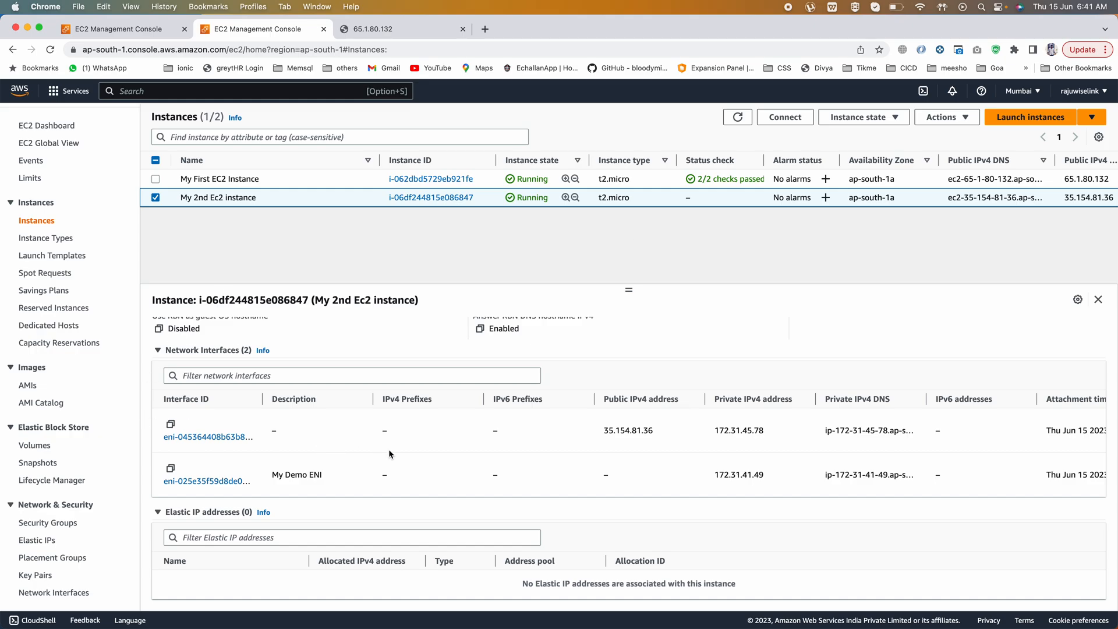
{"action": "scroll", "coordinate": [389, 448], "scroll_direction": "right", "scroll_amount": 5}
{"action": "scroll", "coordinate": [384, 449], "scroll_direction": "left", "scroll_amount": 5}
{"action": "left_click", "coordinate": [156, 179]}
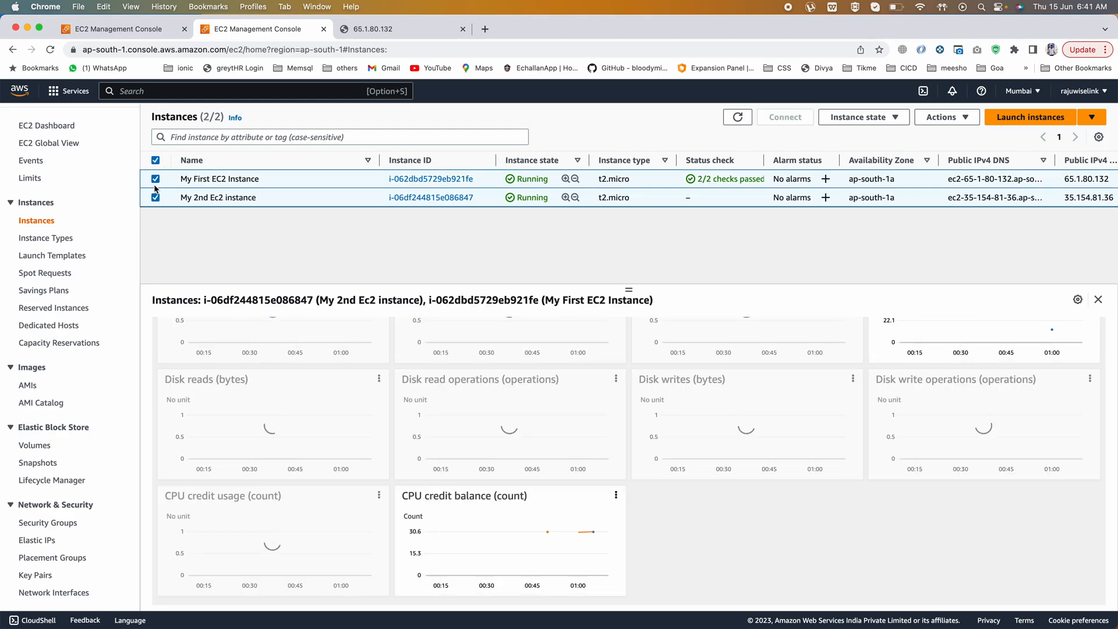
{"action": "left_click", "coordinate": [879, 118]}
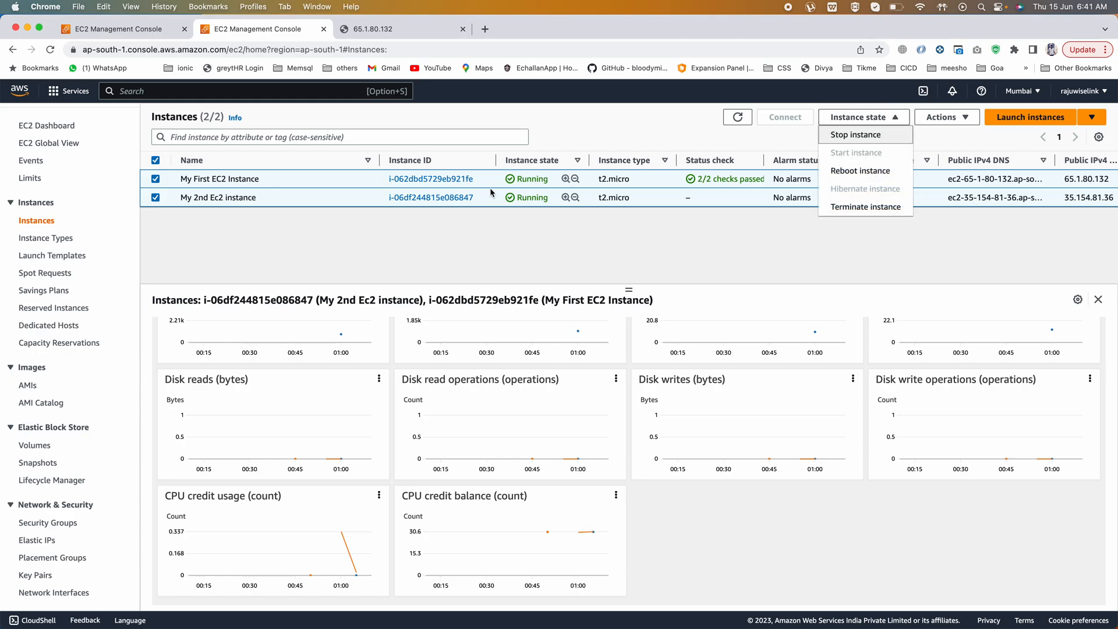
{"action": "left_click", "coordinate": [287, 232]}
{"action": "left_click", "coordinate": [155, 179]}
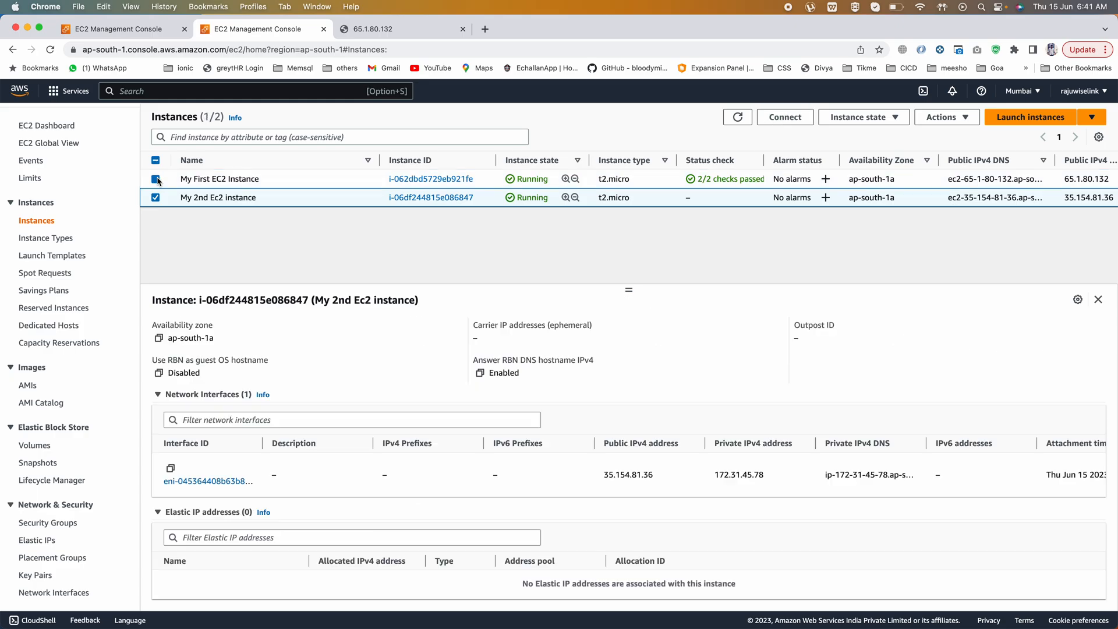
Terminate My 2nd Ec2 instance and confirm the termination.
{"action": "left_click", "coordinate": [855, 119]}
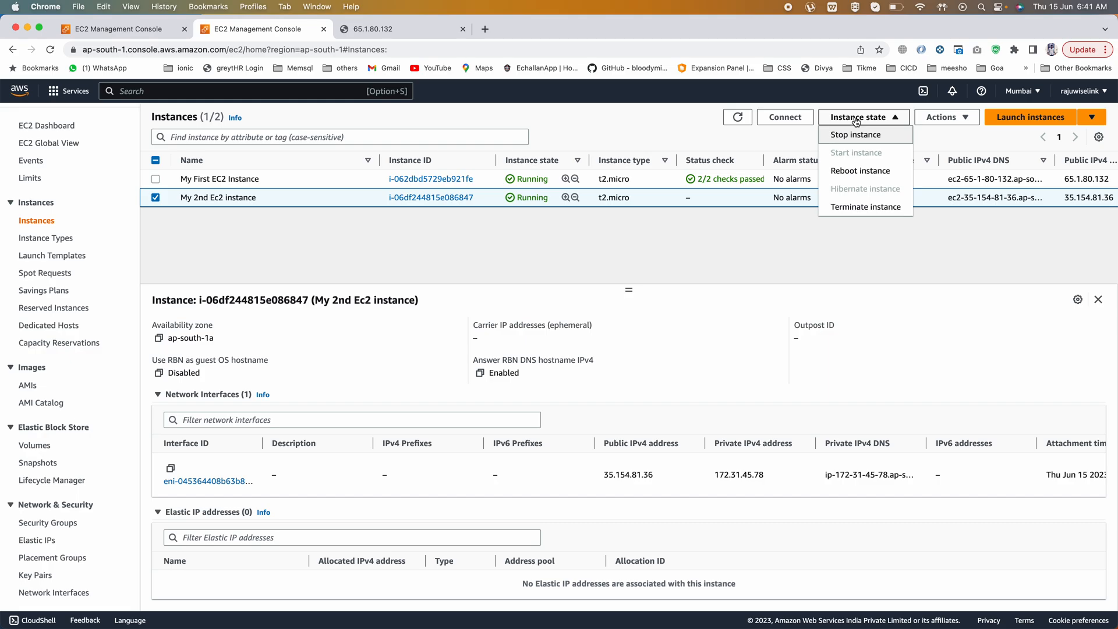
{"action": "left_click", "coordinate": [854, 211]}
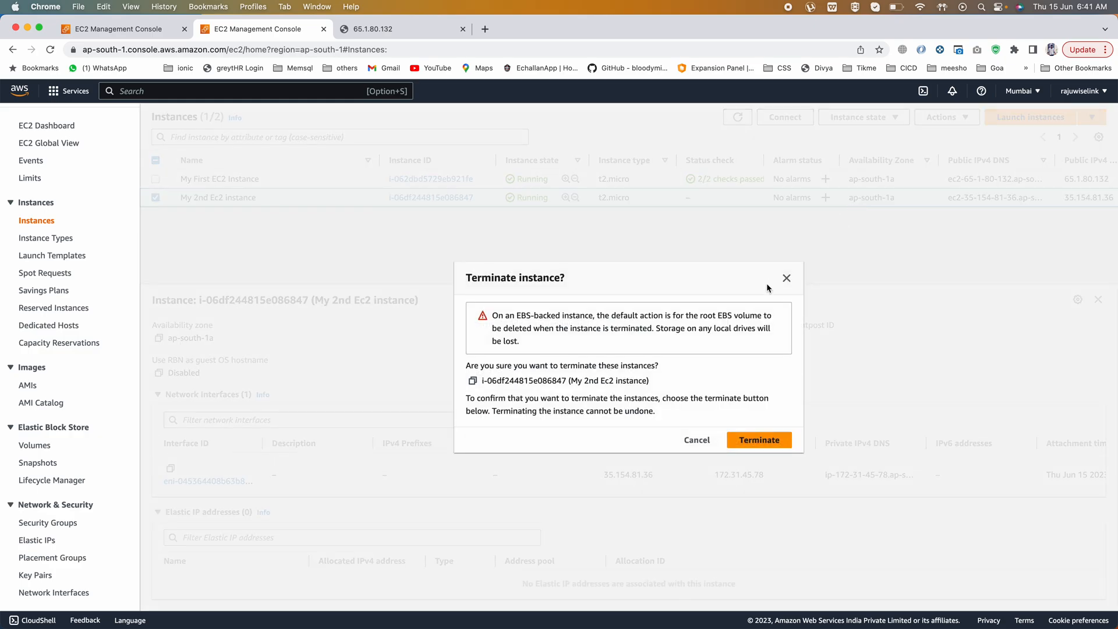
{"action": "left_click", "coordinate": [758, 440]}
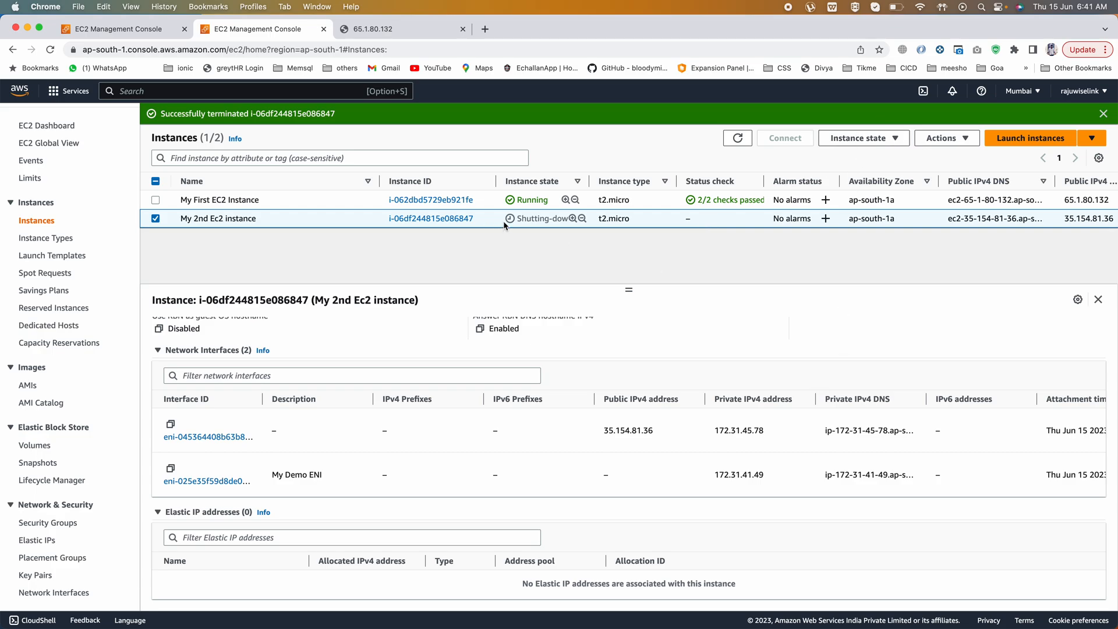
Refresh the instances list, and check the refreshed network interfaces list for the effect of terminating My 2nd Ec2 instance.
{"action": "left_click", "coordinate": [736, 138]}
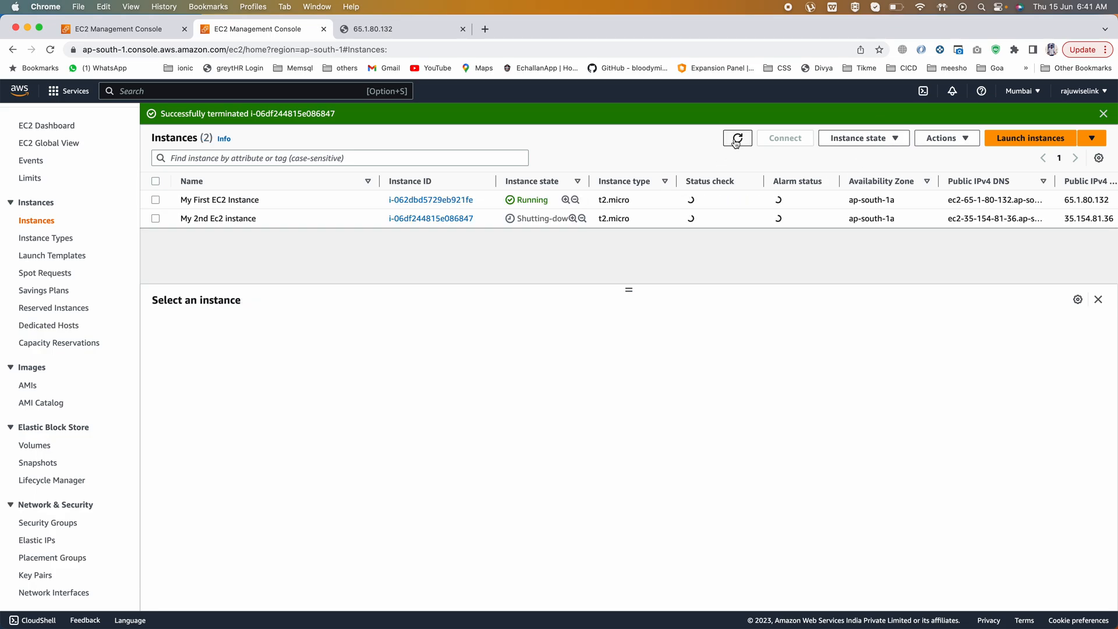
{"action": "left_click", "coordinate": [737, 143]}
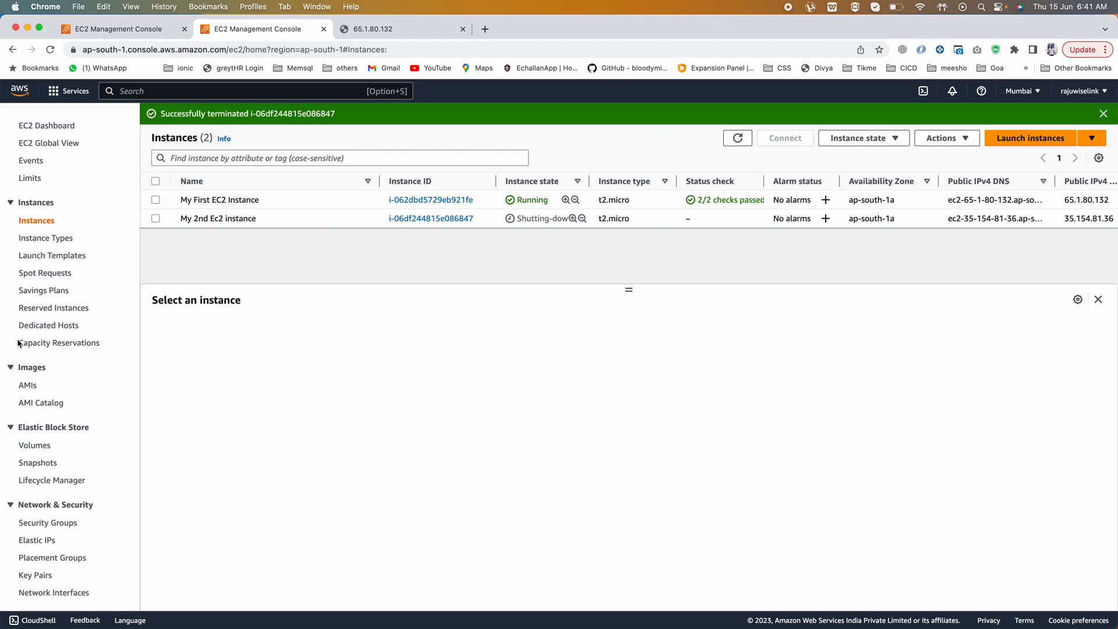
{"action": "scroll", "coordinate": [55, 463], "scroll_direction": "down", "scroll_amount": 2}
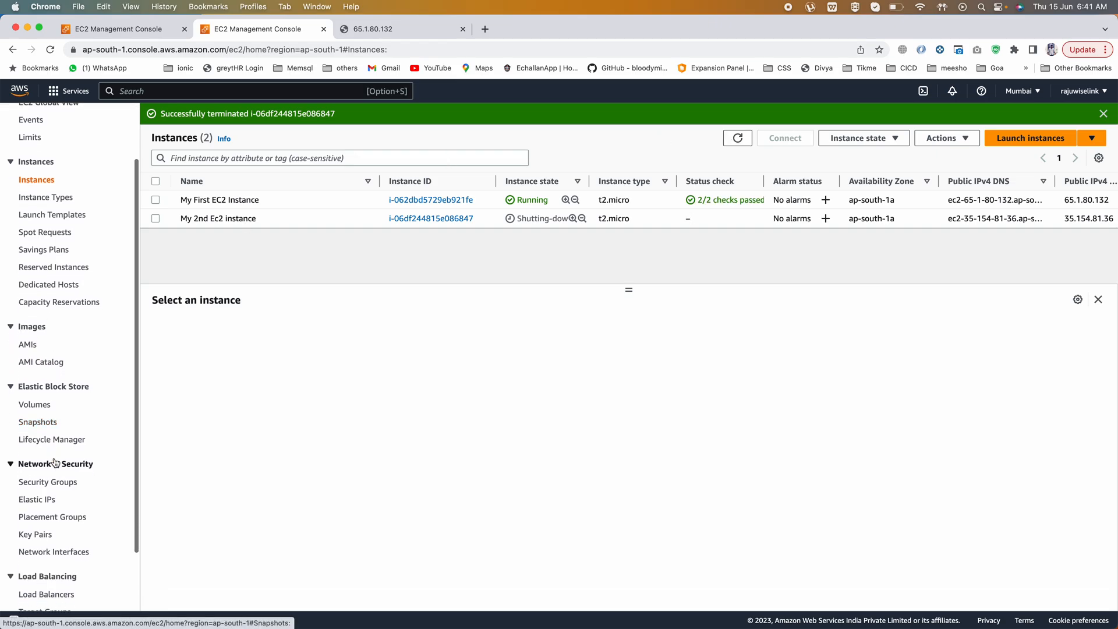
{"action": "left_click", "coordinate": [53, 553]}
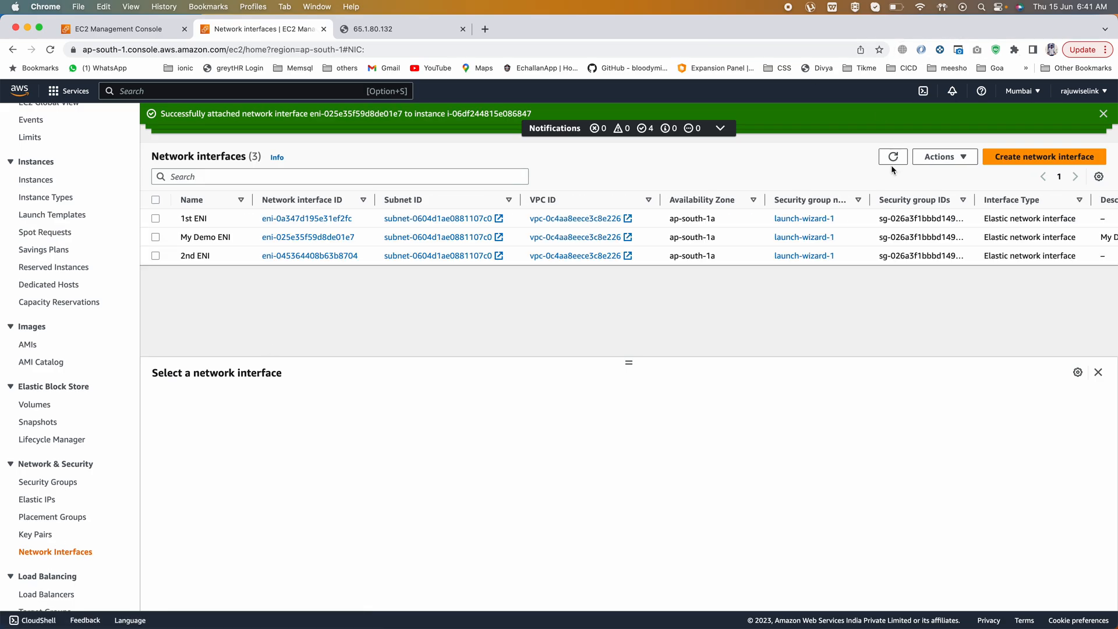
{"action": "left_click", "coordinate": [894, 158]}
{"action": "left_click", "coordinate": [894, 158]}
{"action": "left_click", "coordinate": [895, 159]}
Return to the instances list and refresh it repeatedly to check the termination state of My 2nd Ec2 instance.
{"action": "left_click", "coordinate": [31, 182]}
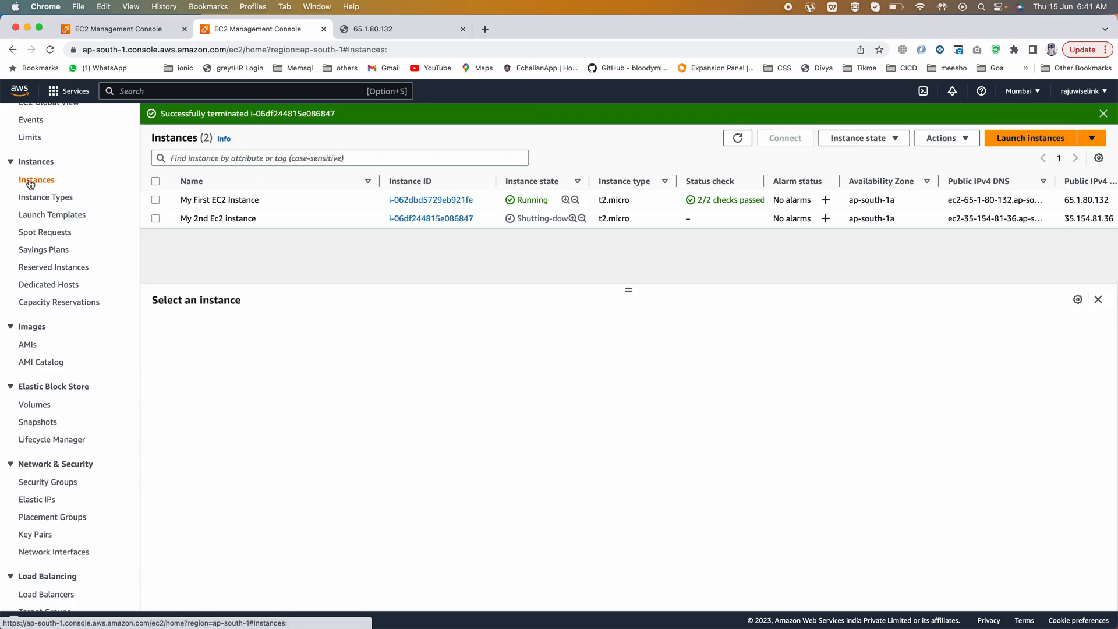
{"action": "left_click", "coordinate": [737, 138]}
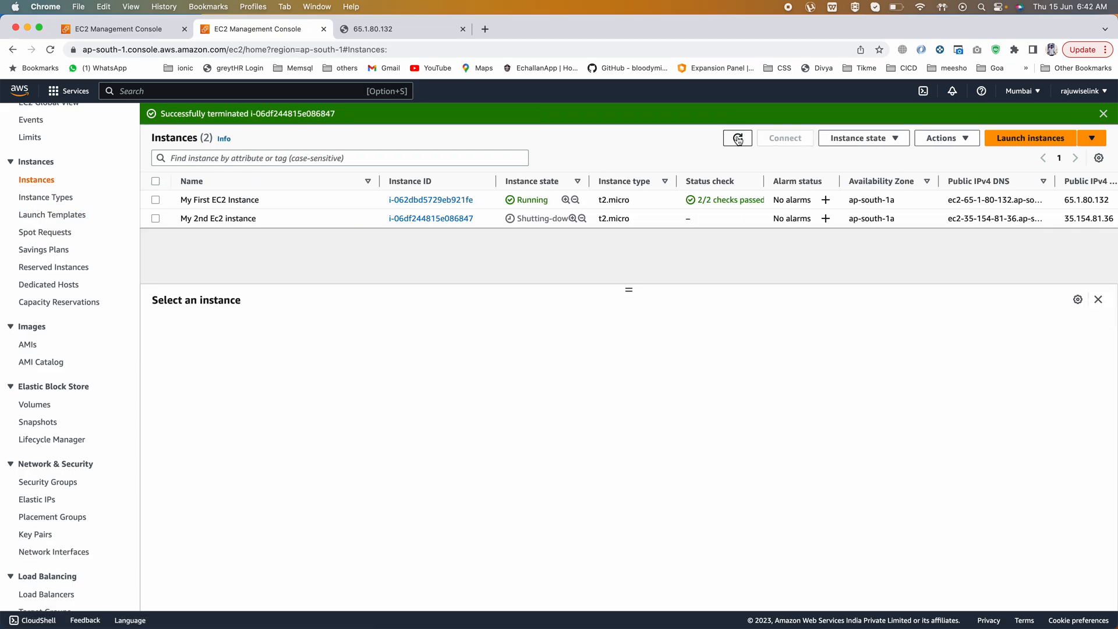
{"action": "left_click", "coordinate": [738, 138]}
{"action": "left_click", "coordinate": [737, 139]}
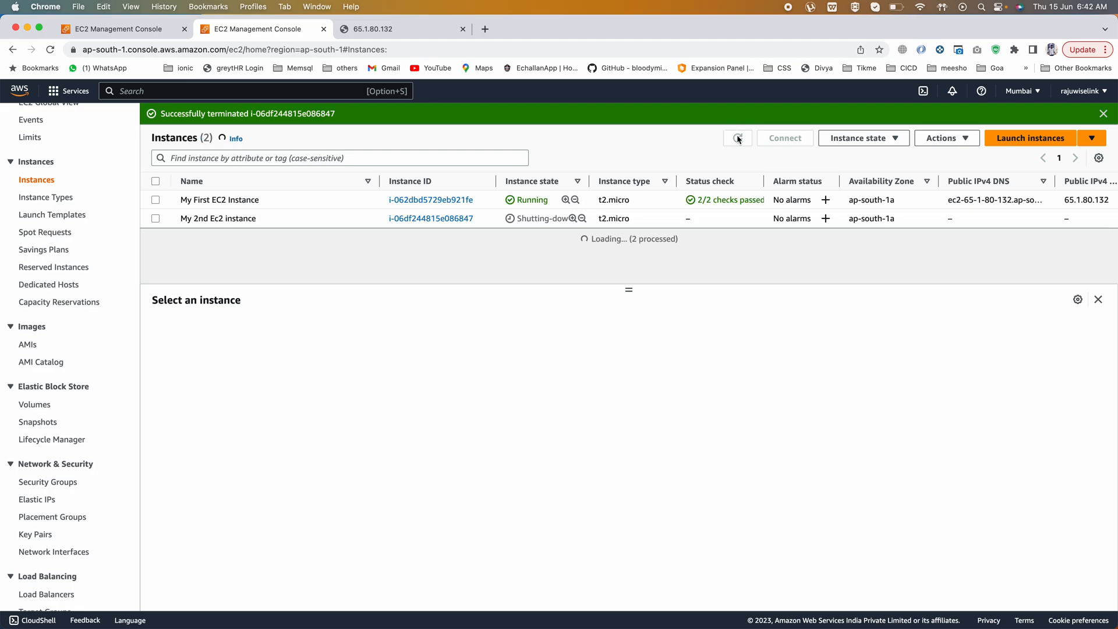
{"action": "left_click", "coordinate": [738, 139]}
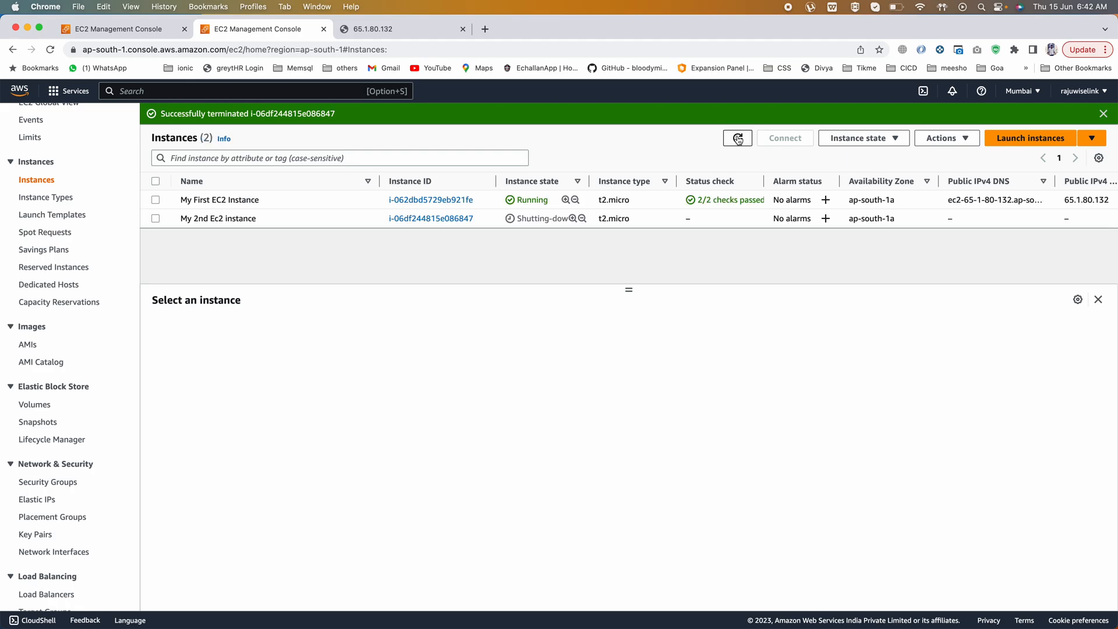
{"action": "left_click", "coordinate": [737, 139]}
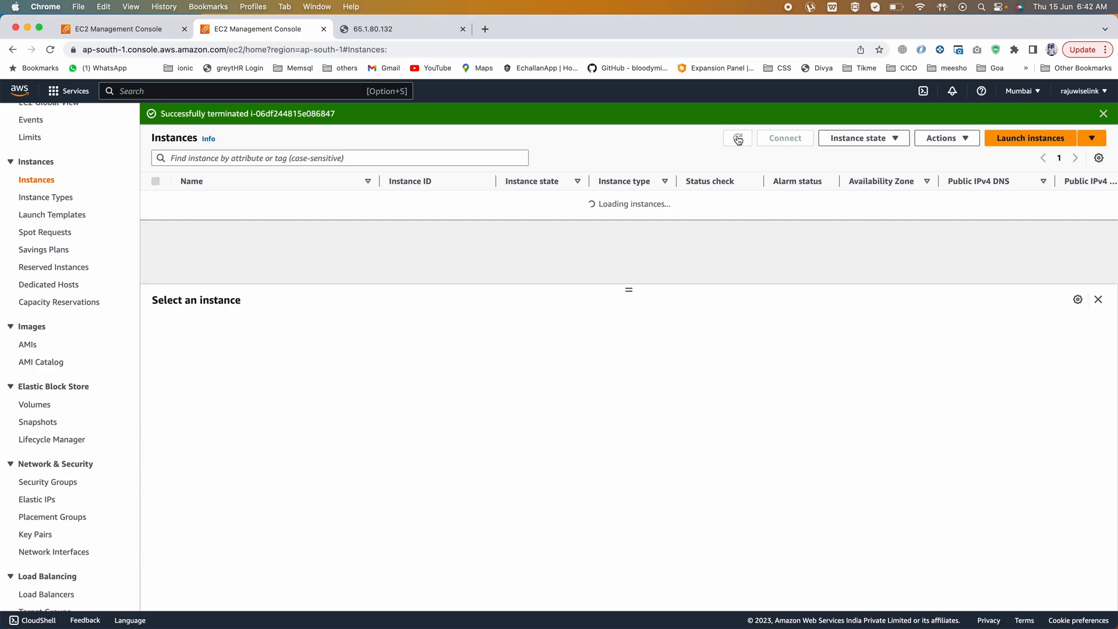
{"action": "left_click", "coordinate": [737, 139]}
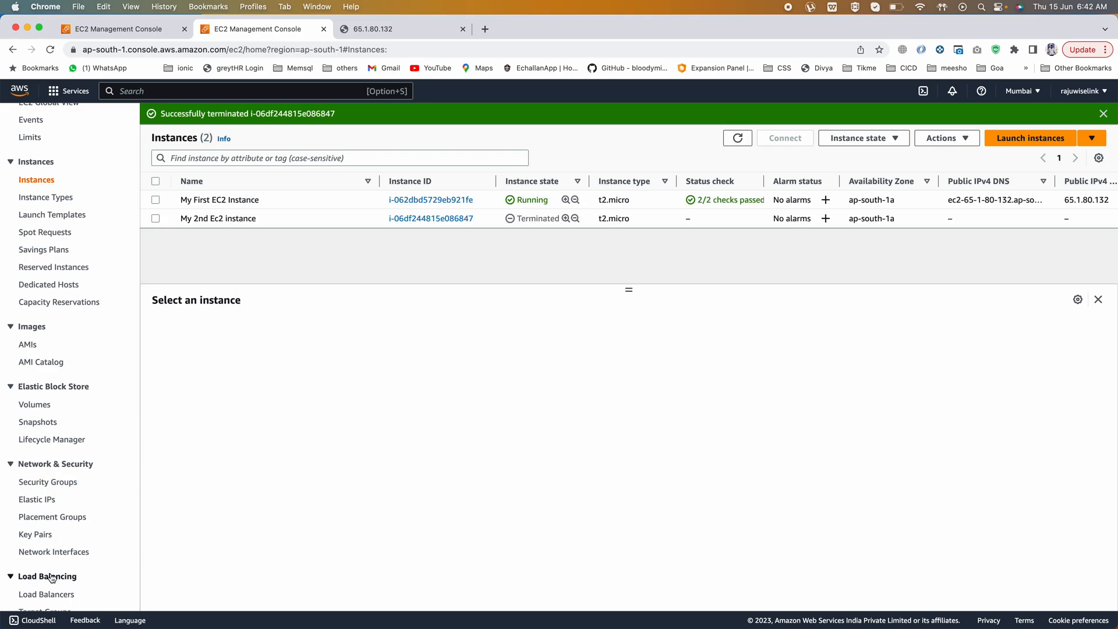
Reopen the network interfaces list and review which interfaces remain, including 1st ENI, leaving none selected.
{"action": "scroll", "coordinate": [51, 577], "scroll_direction": "down", "scroll_amount": 3}
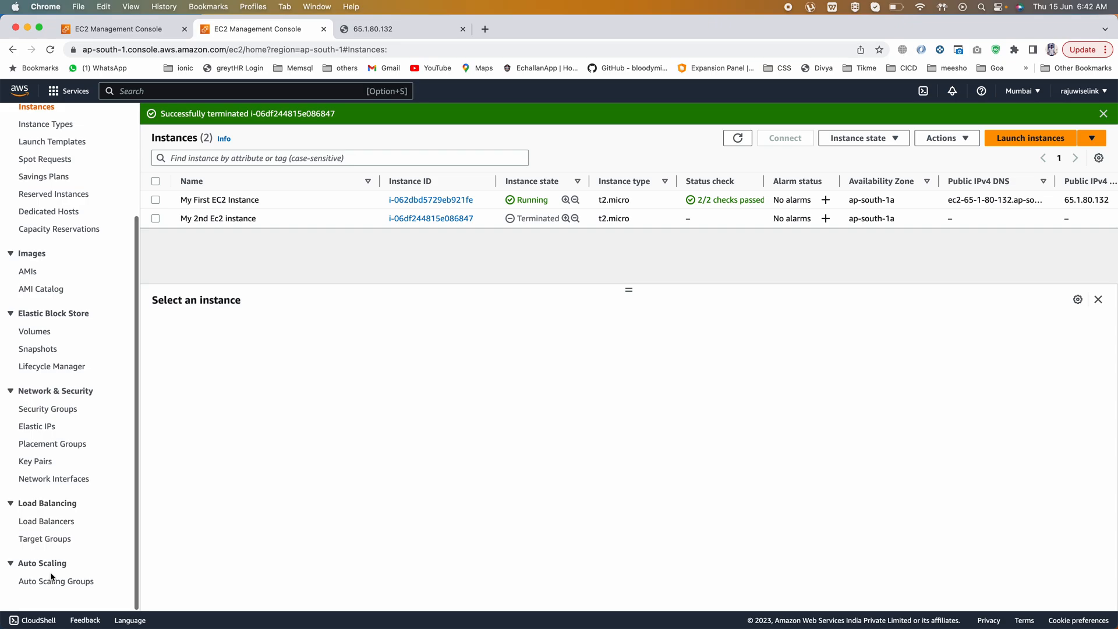
{"action": "left_click", "coordinate": [55, 480]}
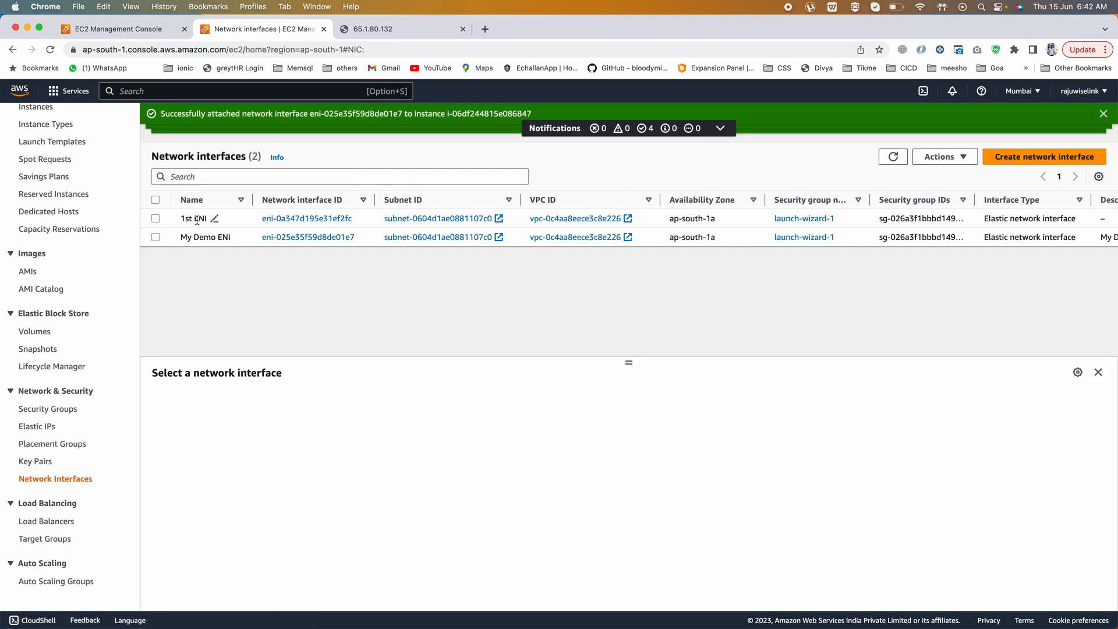
{"action": "left_click_drag", "start_coordinate": [181, 220], "coordinate": [205, 217]}
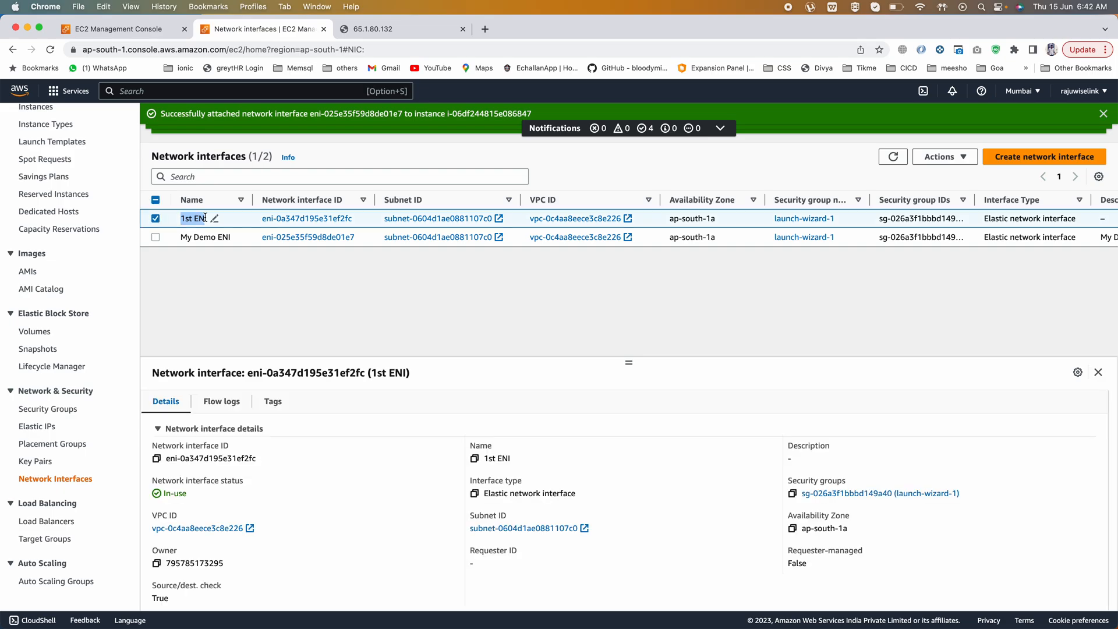
{"action": "left_click", "coordinate": [210, 263]}
{"action": "left_click_drag", "start_coordinate": [180, 218], "coordinate": [211, 218]}
{"action": "left_click", "coordinate": [183, 266]}
{"action": "left_click", "coordinate": [155, 218]}
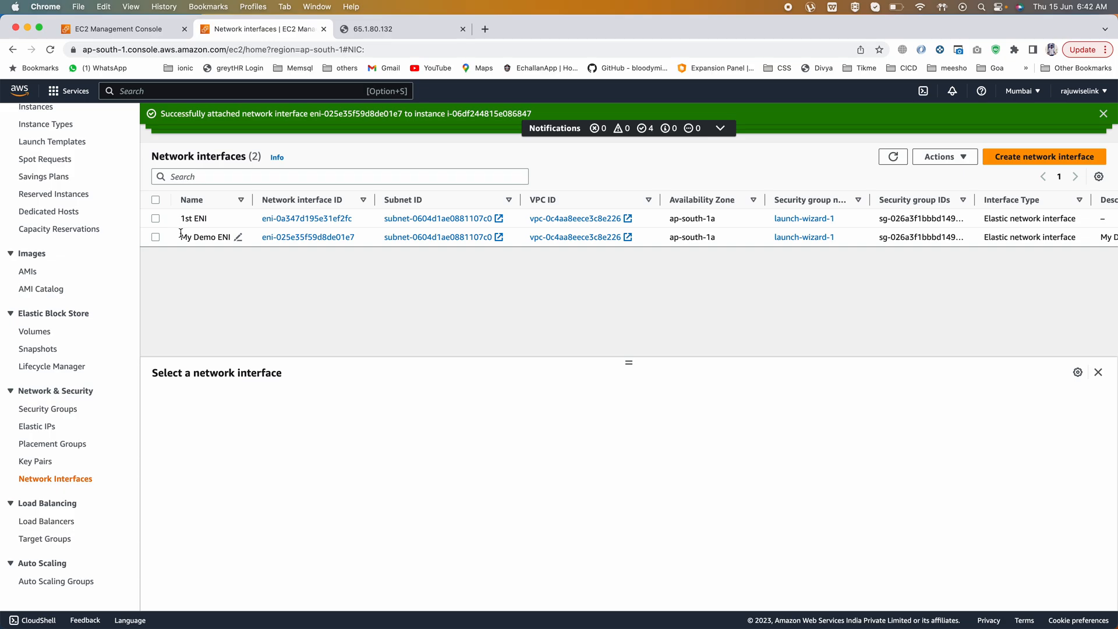
Point out the My Demo ENI row and dismiss the attachment notifications above the network interfaces list.
{"action": "left_click_drag", "start_coordinate": [180, 233], "coordinate": [231, 241]}
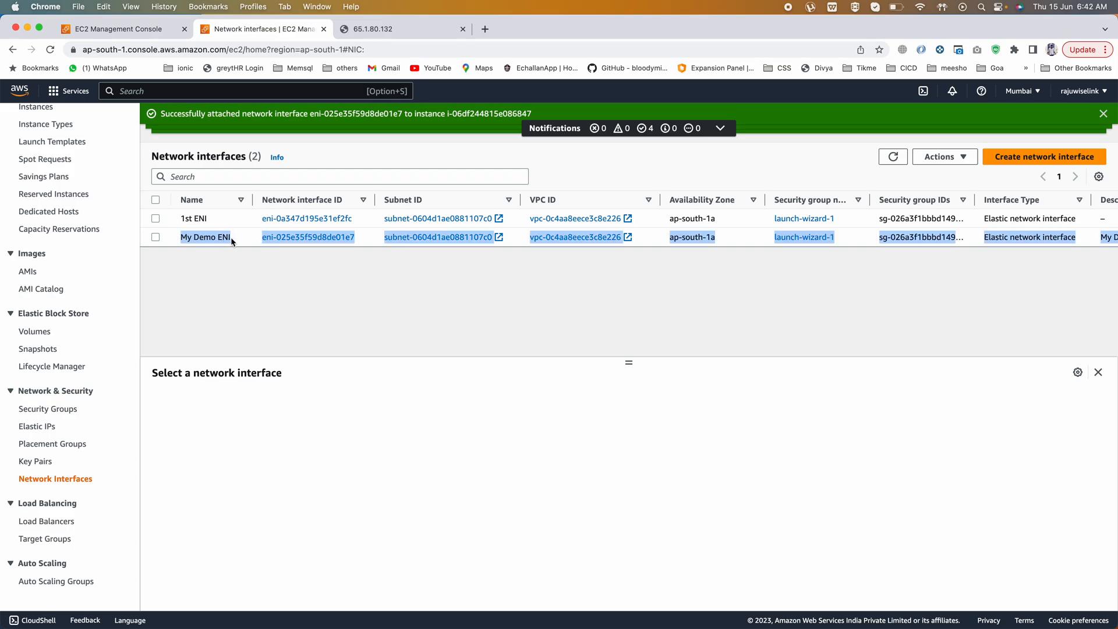
{"action": "left_click", "coordinate": [229, 297]}
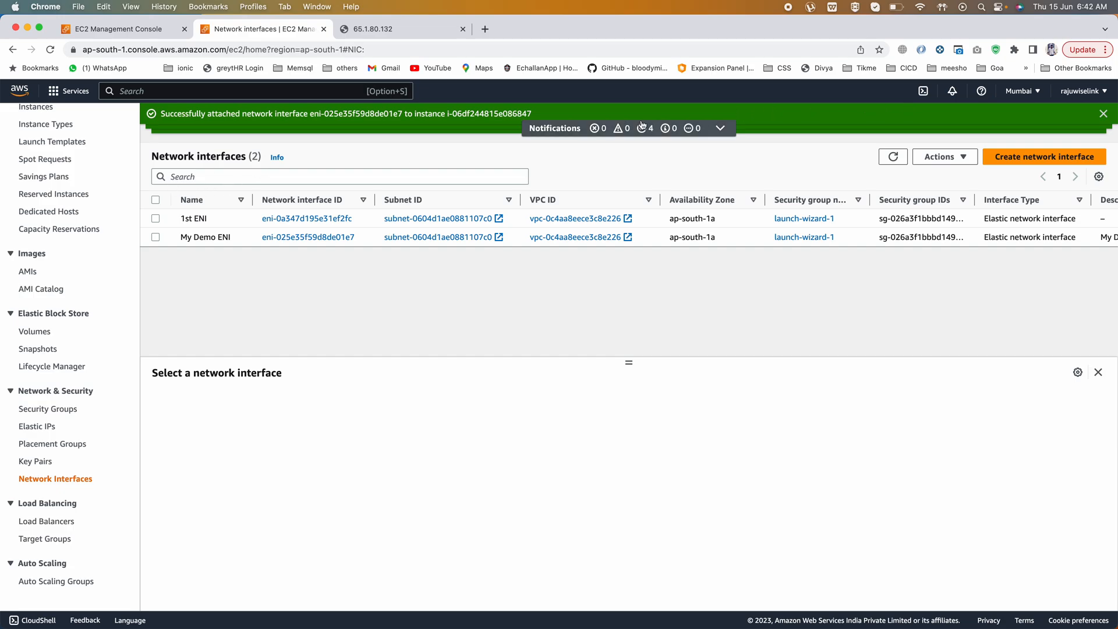
{"action": "left_click", "coordinate": [1102, 113]}
{"action": "left_click", "coordinate": [1103, 113]}
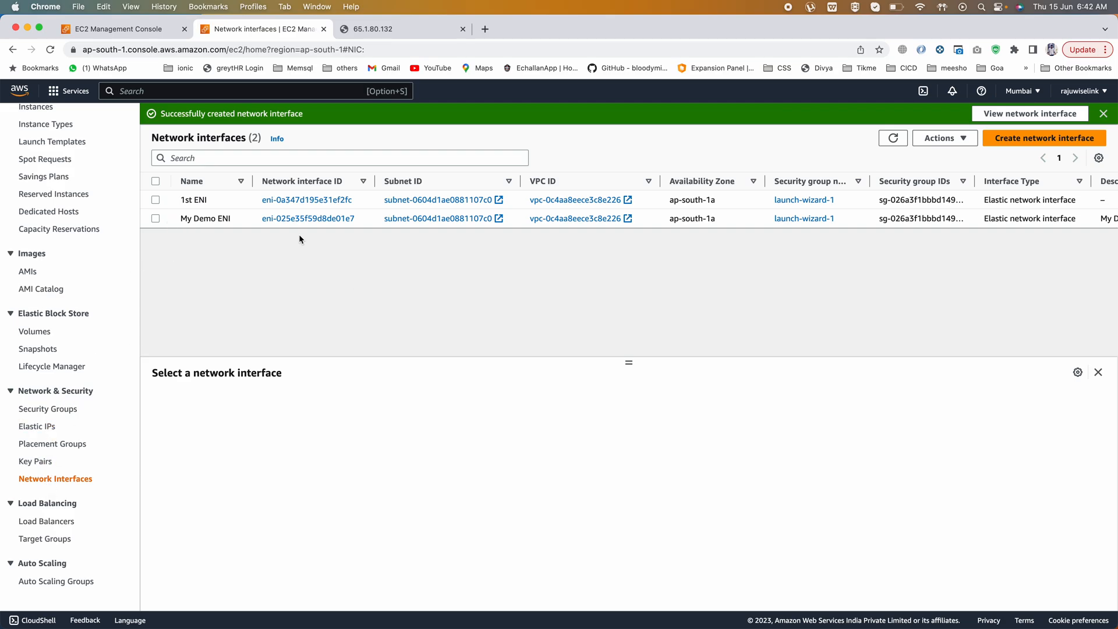
{"action": "scroll", "coordinate": [112, 278], "scroll_direction": "up", "scroll_amount": 5}
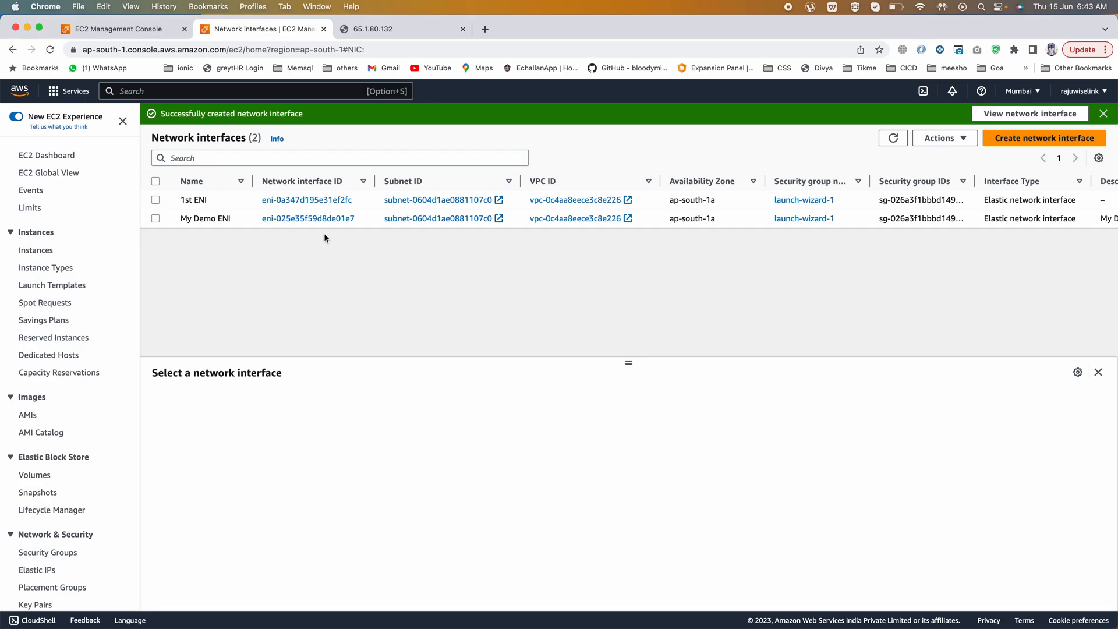
Select My Demo ENI in the network interfaces list and review its details and remaining columns.
{"action": "left_click_drag", "start_coordinate": [151, 137], "coordinate": [246, 136]}
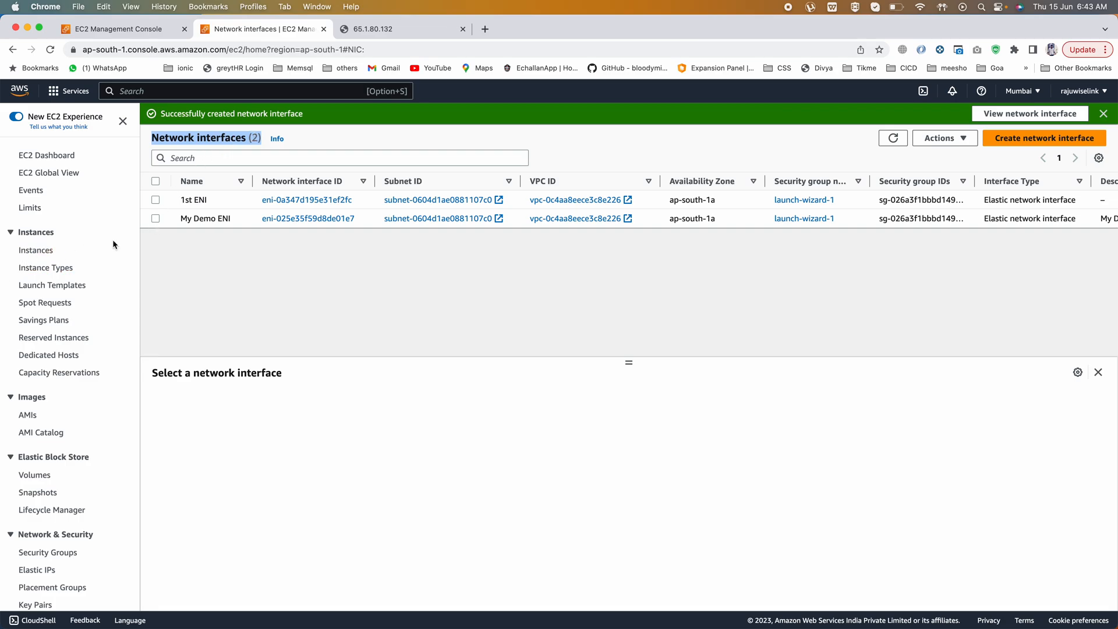
{"action": "left_click_drag", "start_coordinate": [181, 218], "coordinate": [233, 218]}
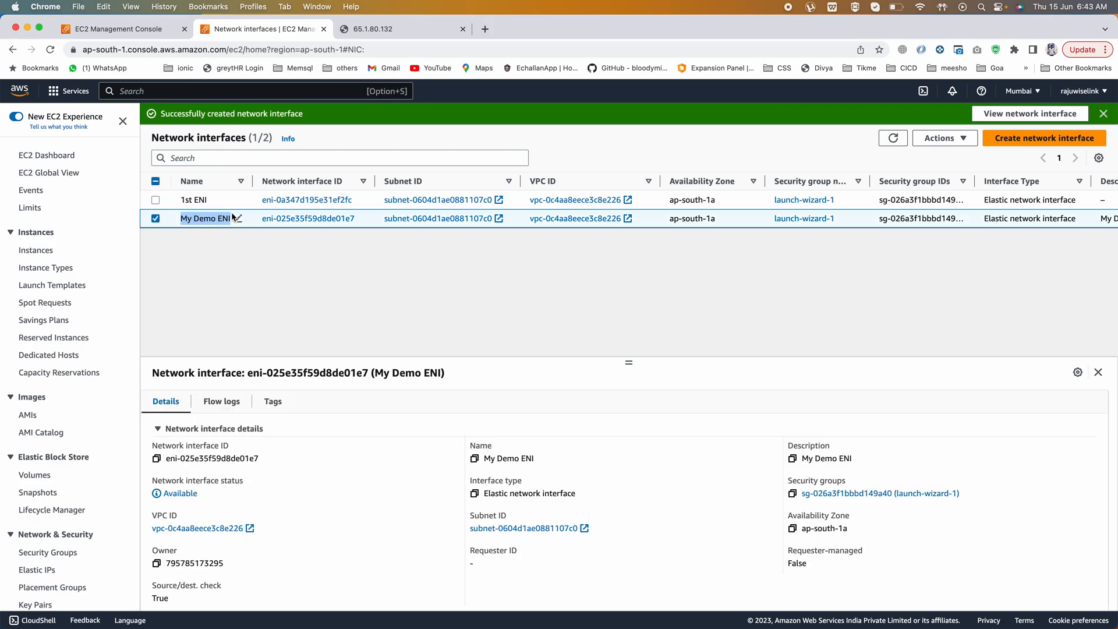
{"action": "left_click", "coordinate": [198, 257]}
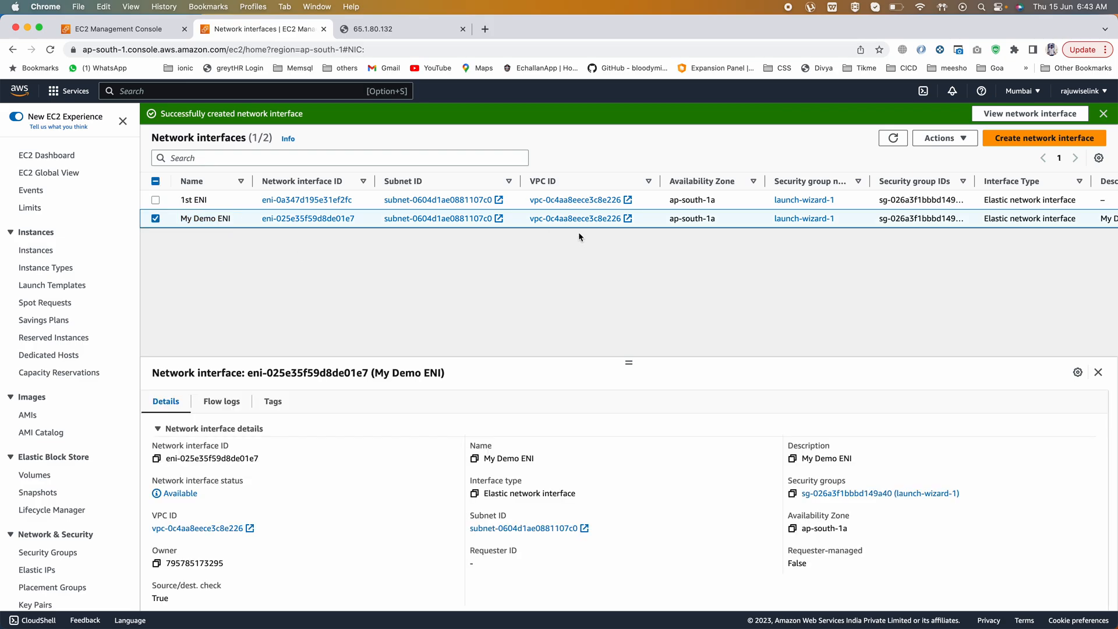
{"action": "scroll", "coordinate": [207, 224], "scroll_direction": "right", "scroll_amount": 10}
{"action": "scroll", "coordinate": [207, 225], "scroll_direction": "left", "scroll_amount": 10}
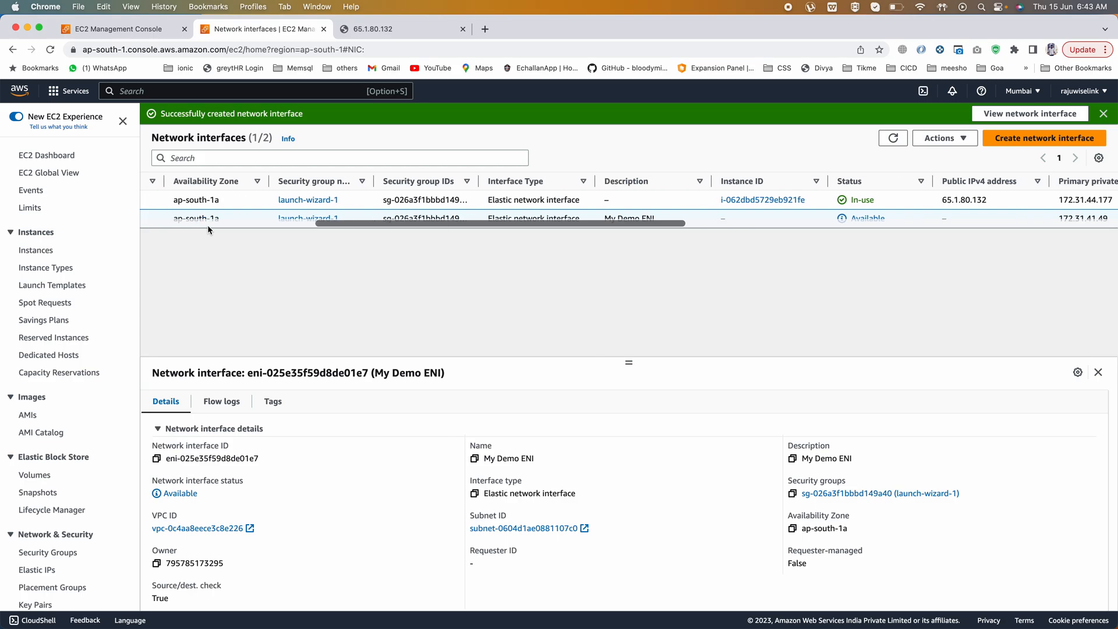
Check the instance ID and status of My Demo ENI, delete this network interface, and confirm the deletion.
{"action": "left_click", "coordinate": [955, 138]}
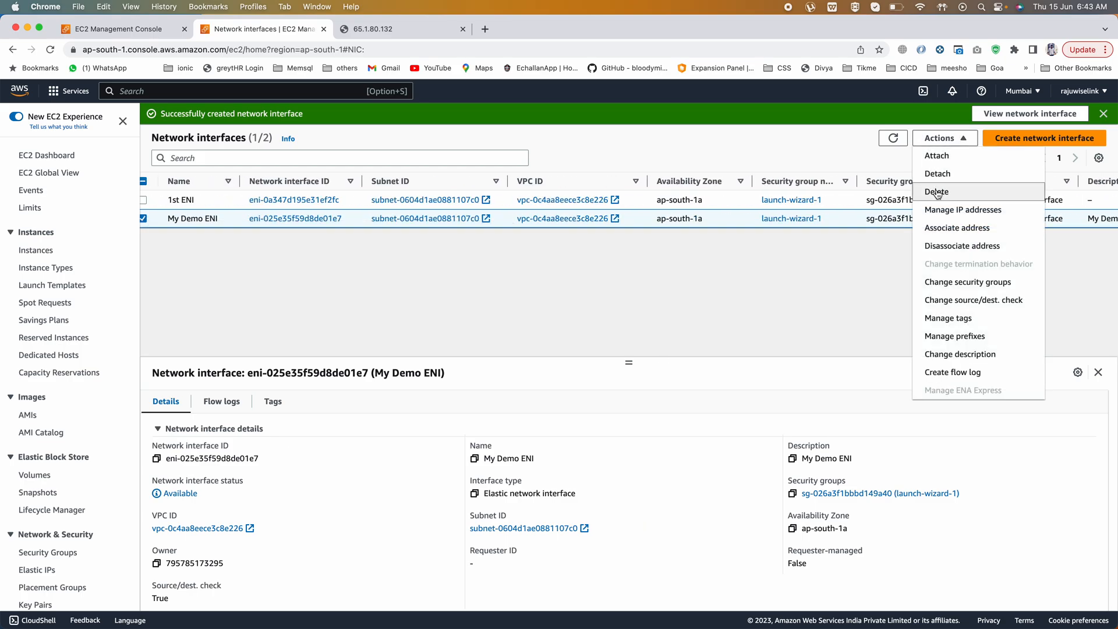
{"action": "left_click", "coordinate": [754, 312]}
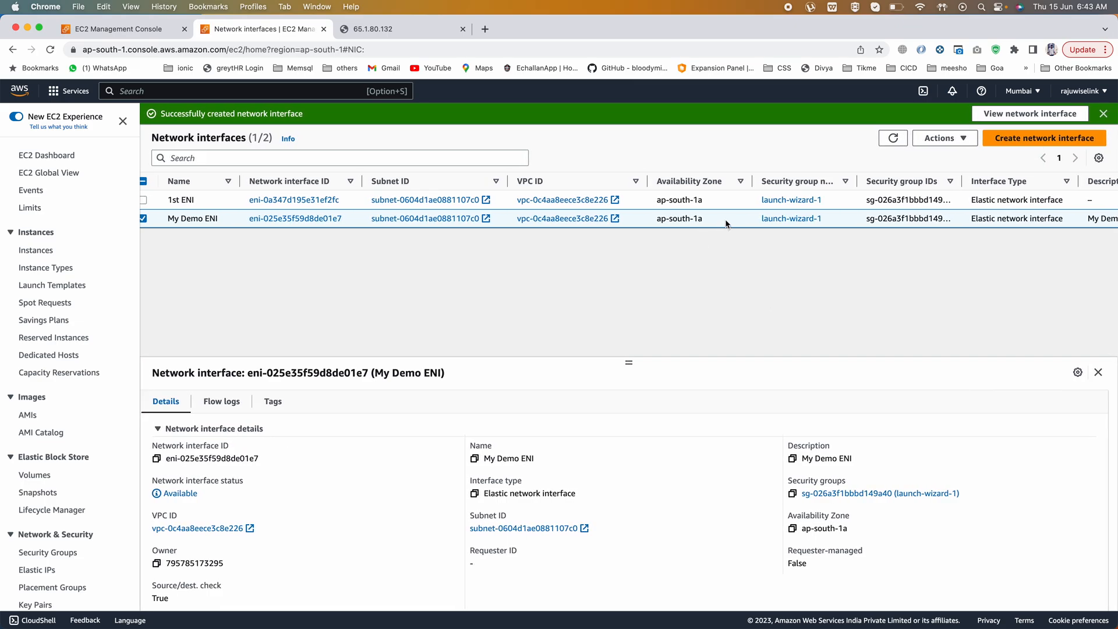
{"action": "scroll", "coordinate": [725, 218], "scroll_direction": "right", "scroll_amount": 10}
{"action": "scroll", "coordinate": [725, 218], "scroll_direction": "right", "scroll_amount": 3}
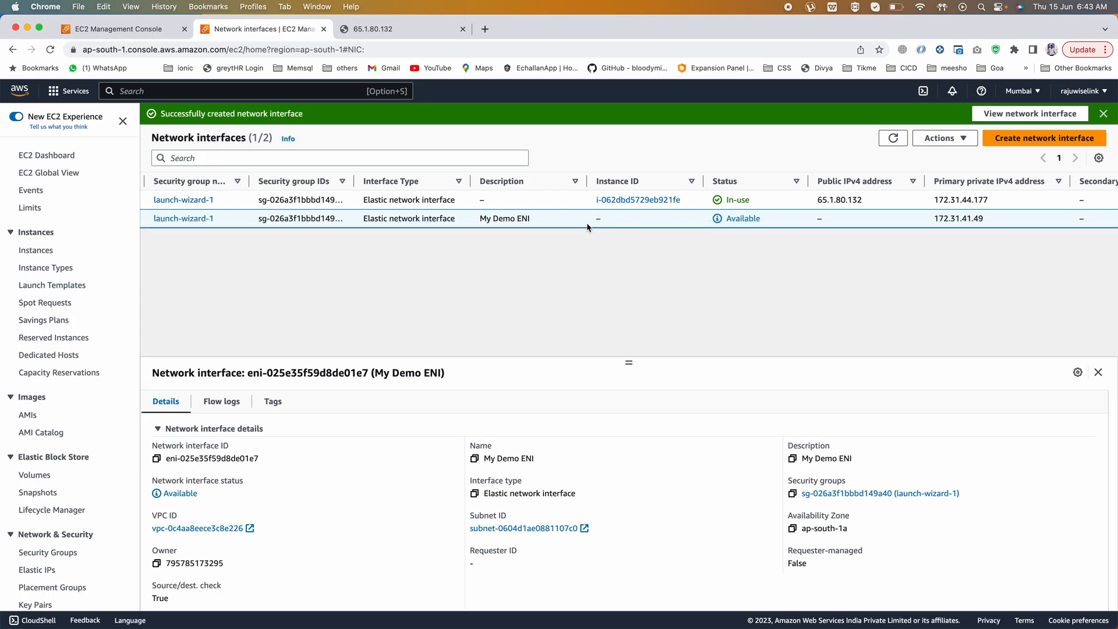
{"action": "left_click", "coordinate": [943, 138]}
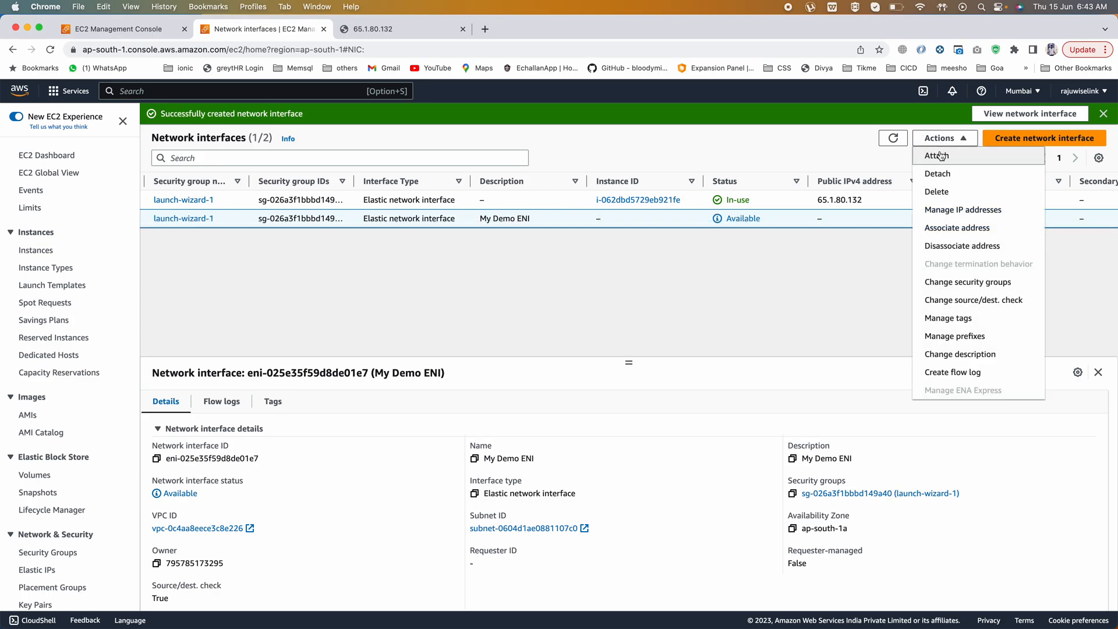
{"action": "left_click", "coordinate": [937, 192]}
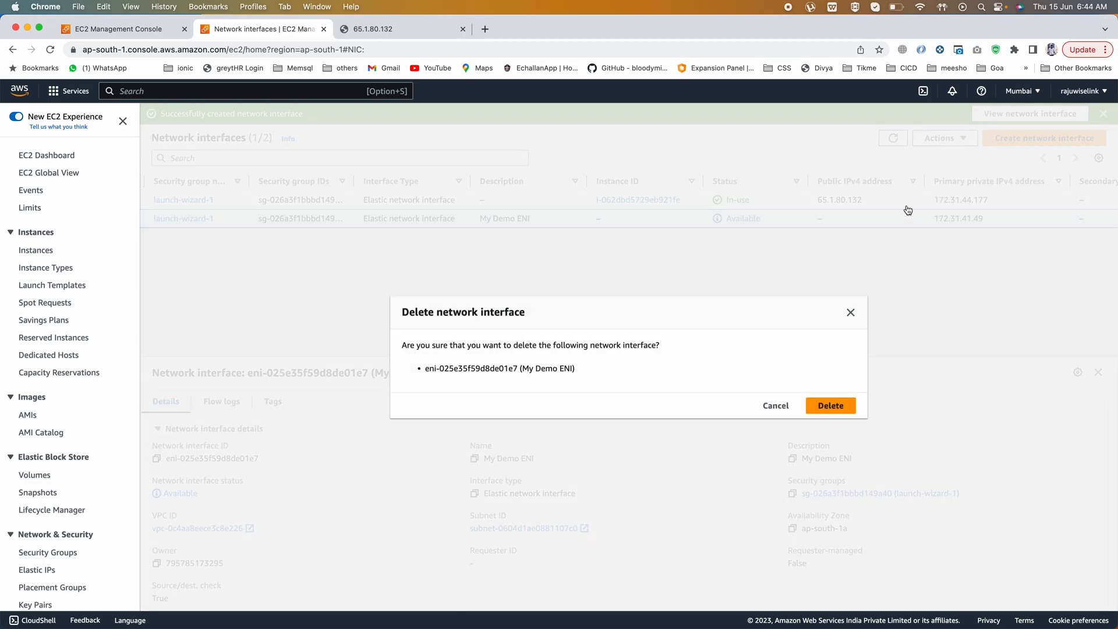
{"action": "left_click", "coordinate": [852, 405]}
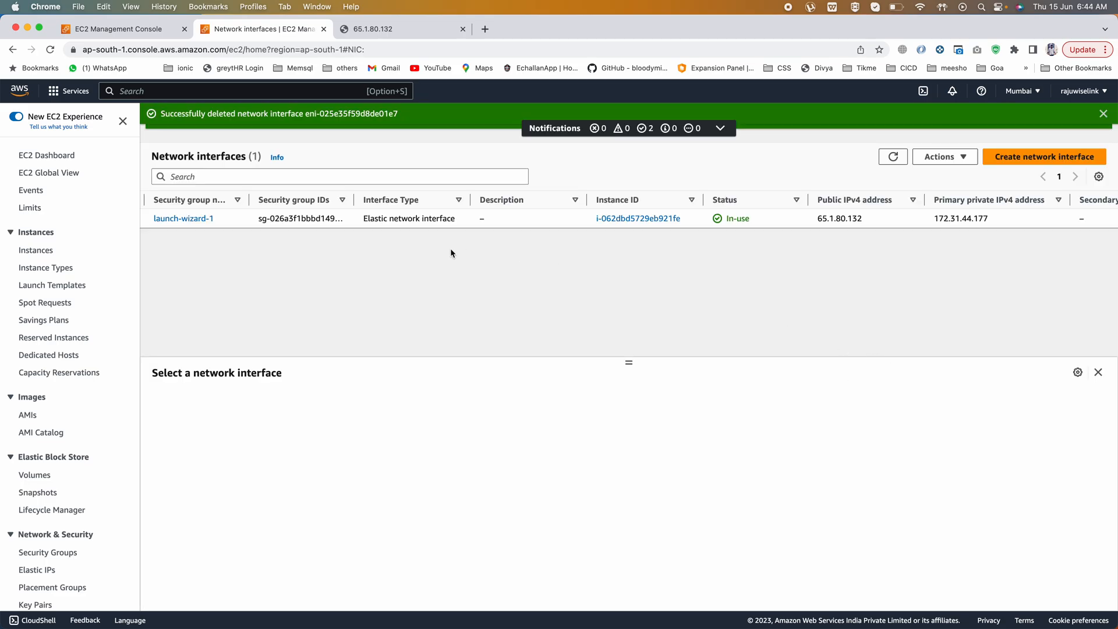
Dismiss the remaining success notifications above the network interfaces list.
{"action": "left_click", "coordinate": [1103, 113]}
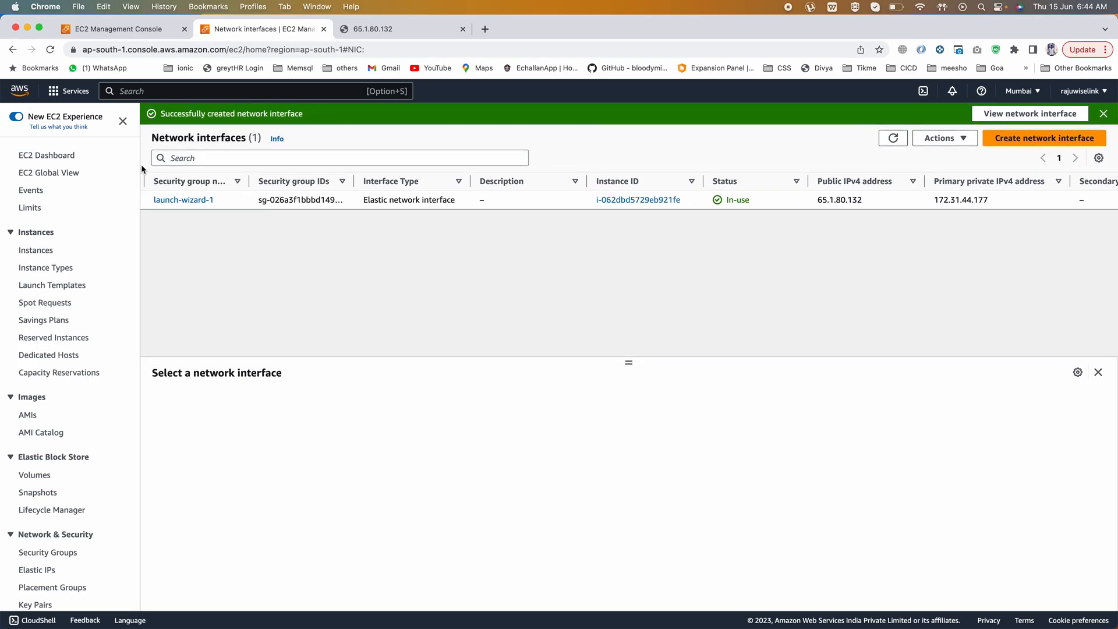
{"action": "left_click", "coordinate": [1102, 113]}
{"action": "scroll", "coordinate": [75, 406], "scroll_direction": "down", "scroll_amount": 5}
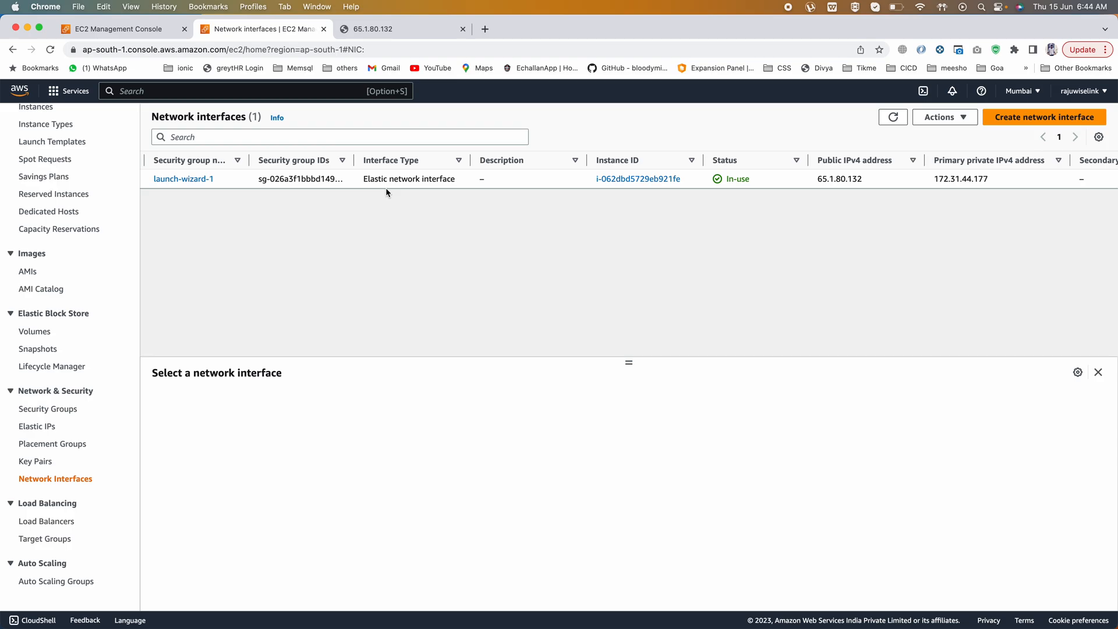
{"action": "scroll", "coordinate": [109, 257], "scroll_direction": "up", "scroll_amount": 5}
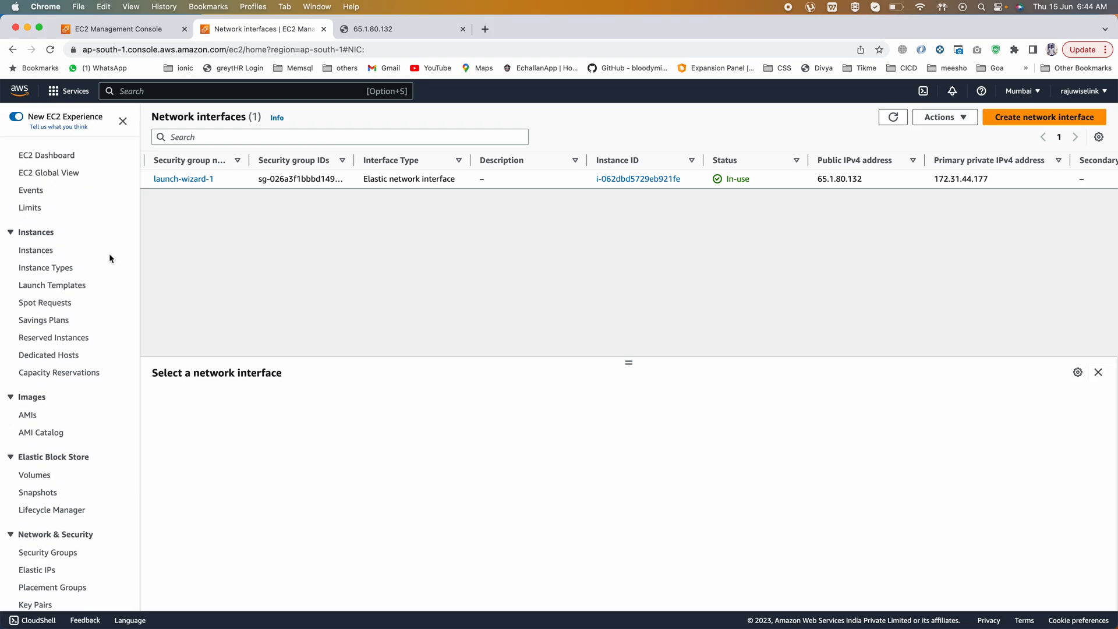
Open the instances list, refresh it, and check the state of My 2nd Ec2 instance, leaving nothing selected.
{"action": "left_click", "coordinate": [33, 252]}
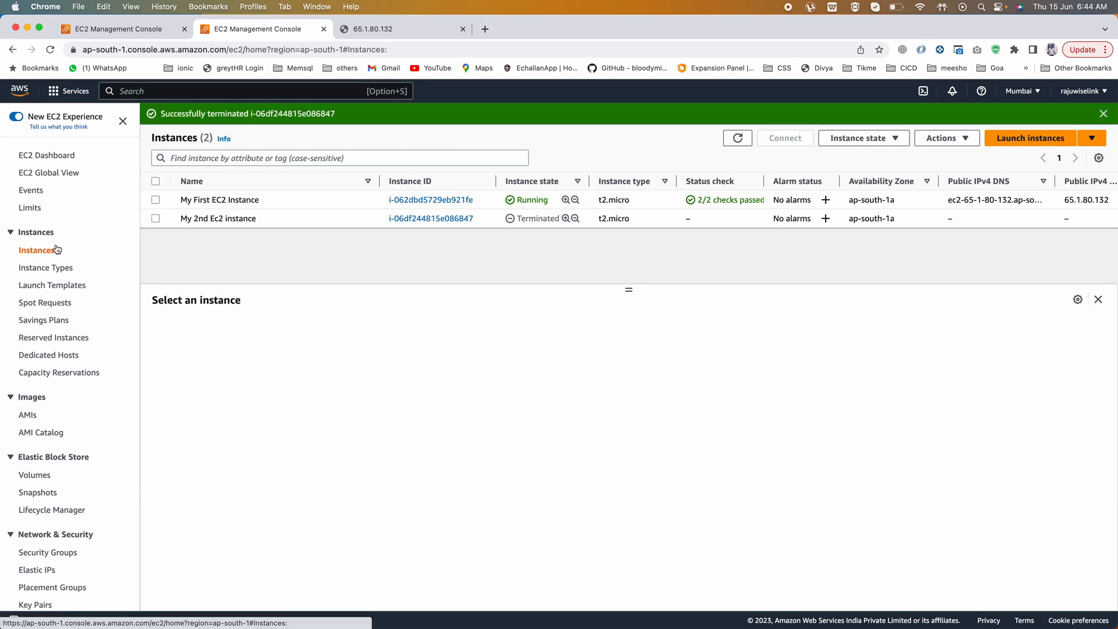
{"action": "left_click", "coordinate": [736, 138]}
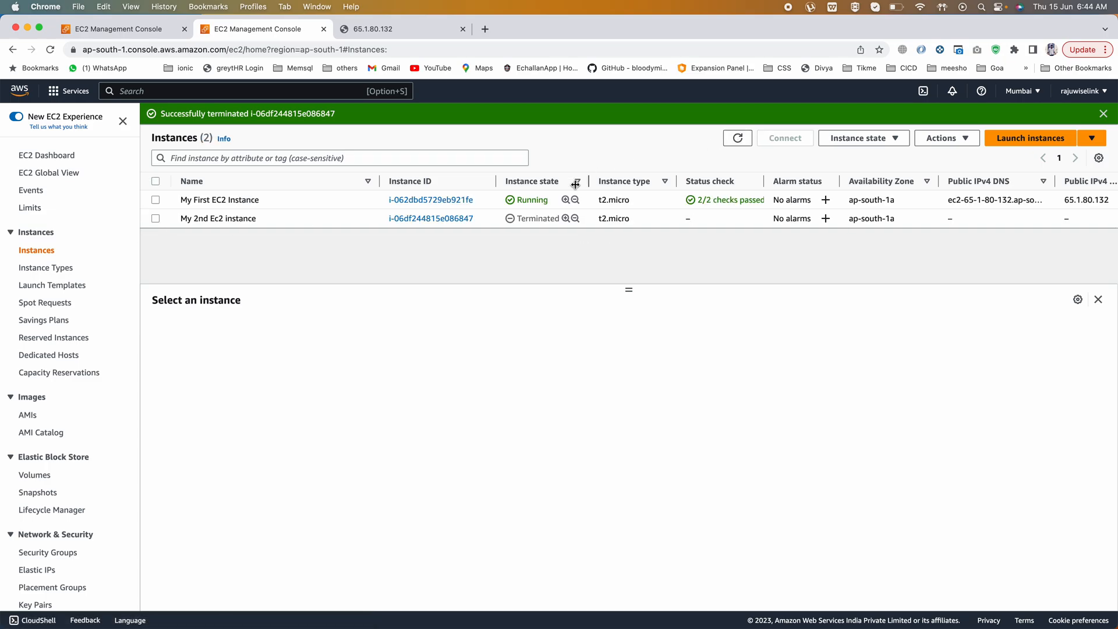
{"action": "left_click_drag", "start_coordinate": [522, 220], "coordinate": [570, 222]}
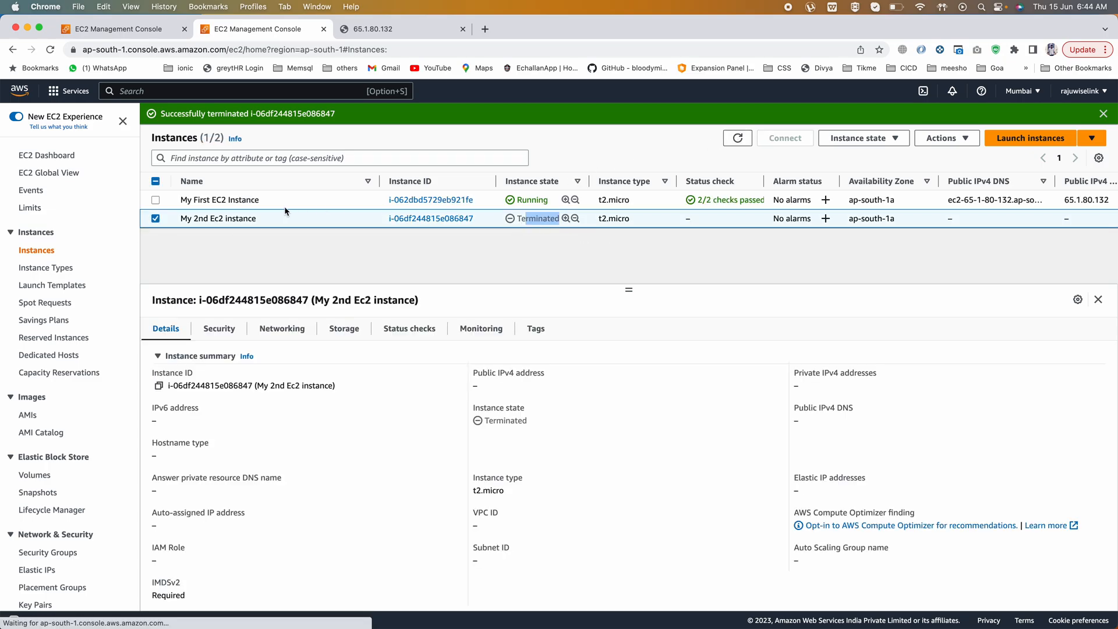
{"action": "left_click", "coordinate": [156, 218]}
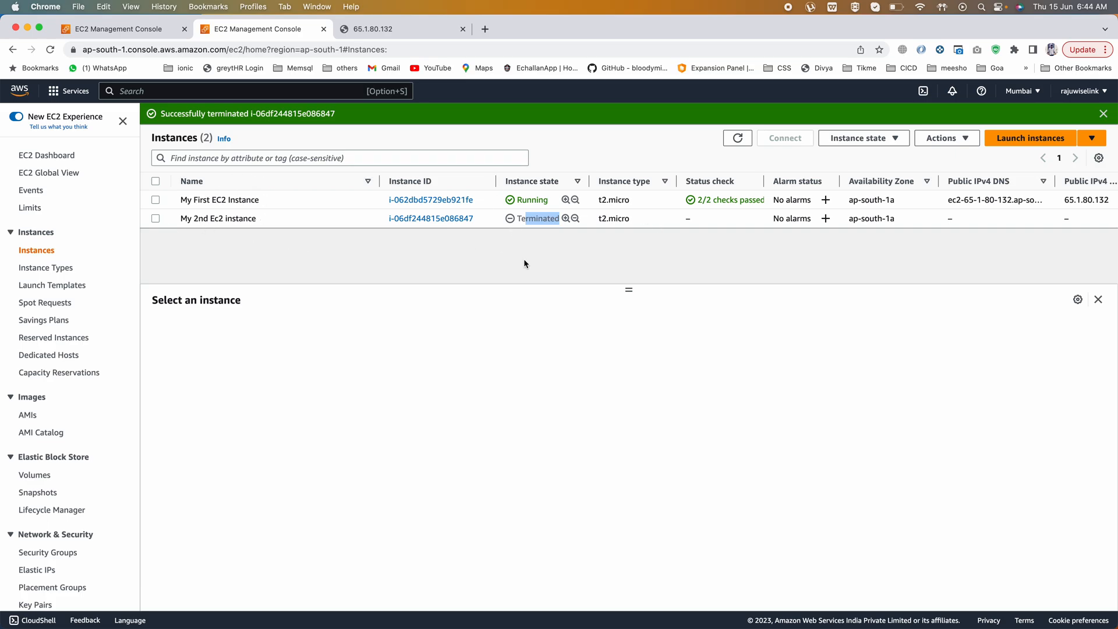
{"action": "left_click", "coordinate": [511, 249]}
Select My First EC2 Instance and request that it be stopped, bringing up the stop confirmation.
{"action": "left_click", "coordinate": [528, 197]}
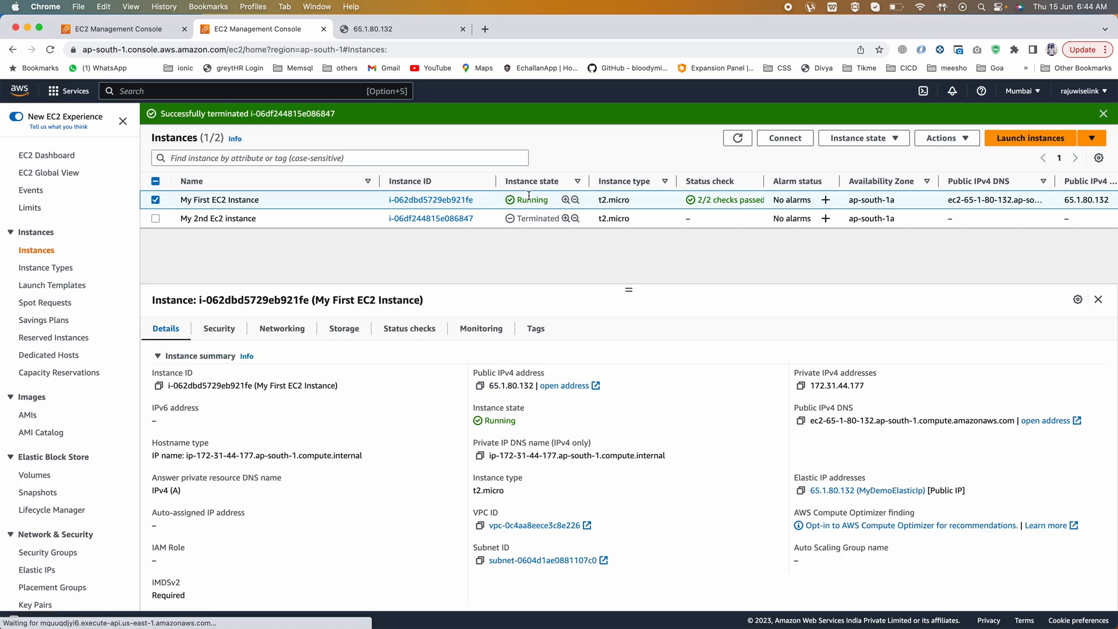
{"action": "right_click", "coordinate": [529, 196]}
{"action": "left_click", "coordinate": [550, 277]}
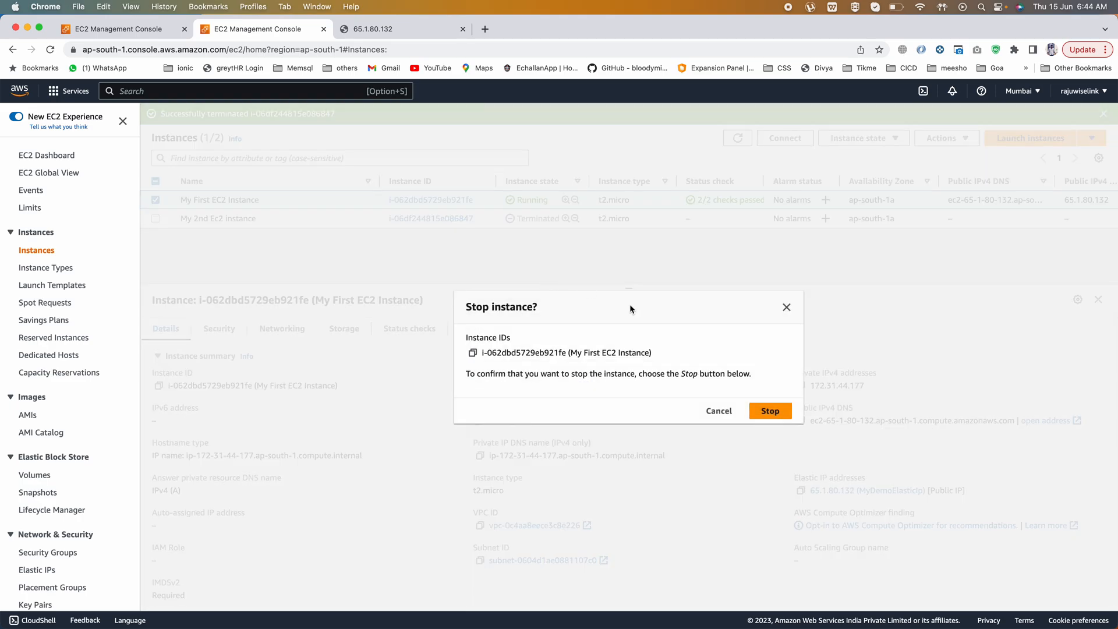
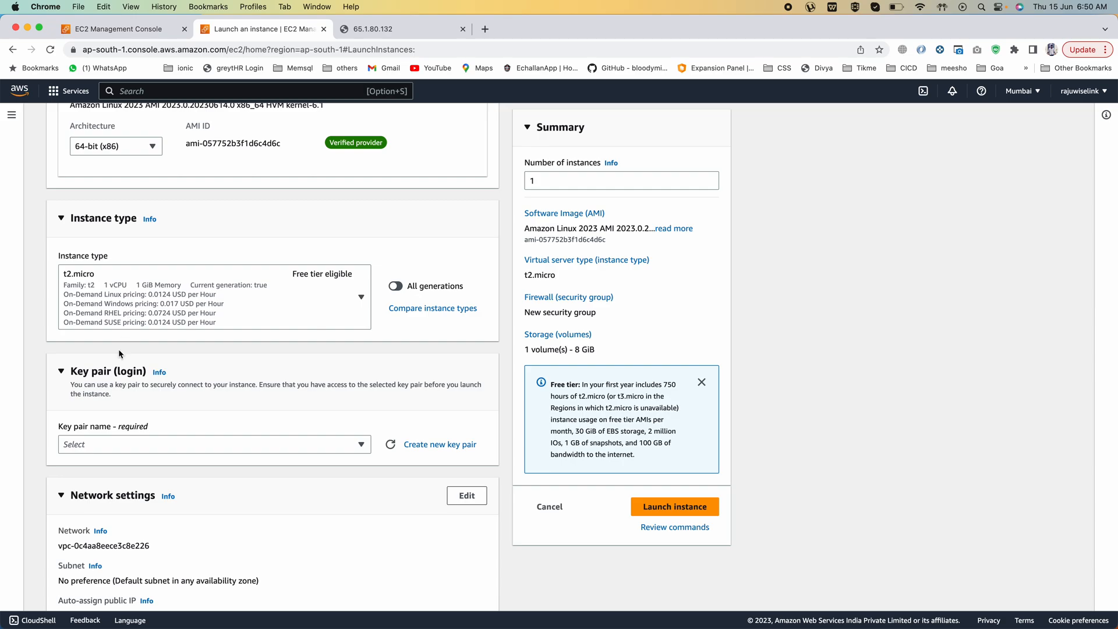
Choose the My Ec2 Key key pair and assign the existing launch-wizard-1 security group to the new instance.
{"action": "left_click", "coordinate": [92, 502]}
{"action": "scroll", "coordinate": [92, 502], "scroll_direction": "down", "scroll_amount": 5}
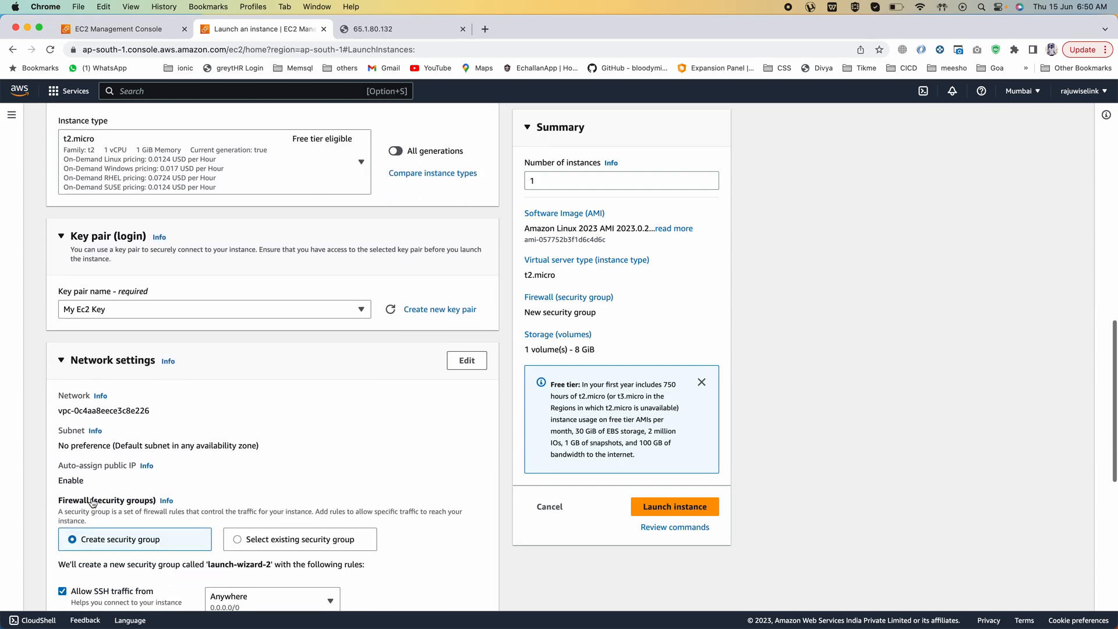
{"action": "left_click", "coordinate": [306, 476]}
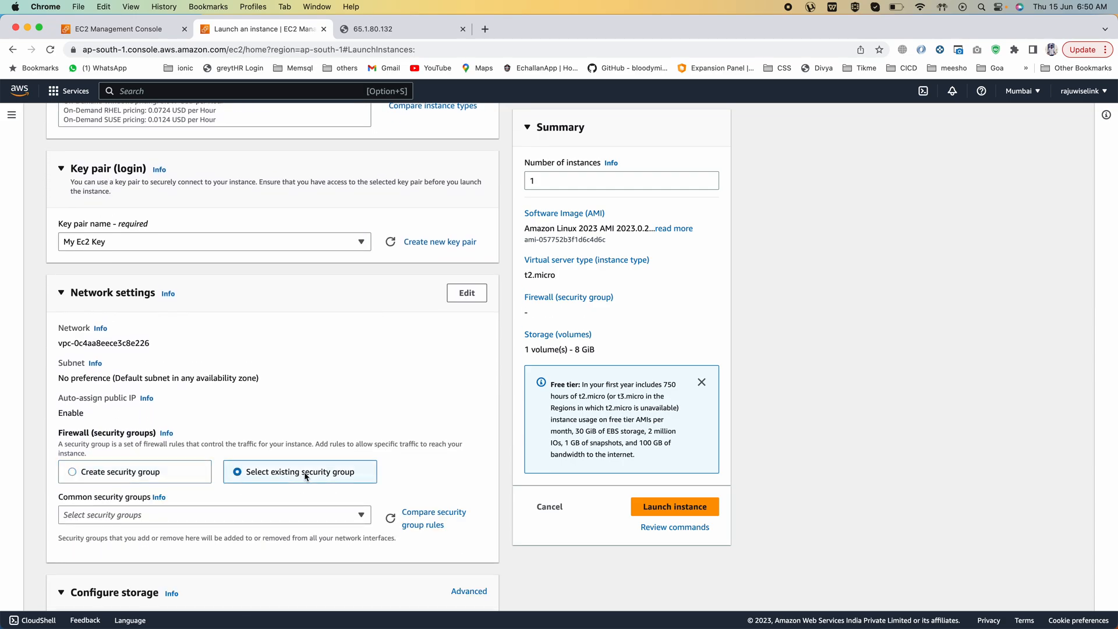
{"action": "left_click", "coordinate": [127, 516]}
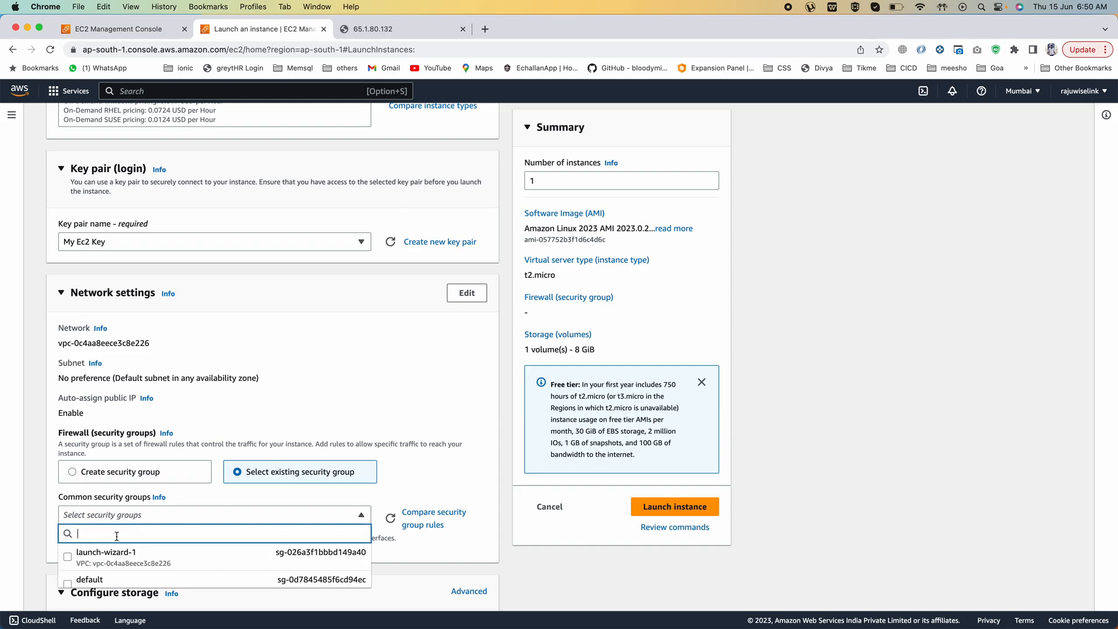
{"action": "left_click", "coordinate": [113, 558]}
Set the Stop - Hibernate behavior in the advanced details to Enable.
{"action": "scroll", "coordinate": [127, 396], "scroll_direction": "down", "scroll_amount": 5}
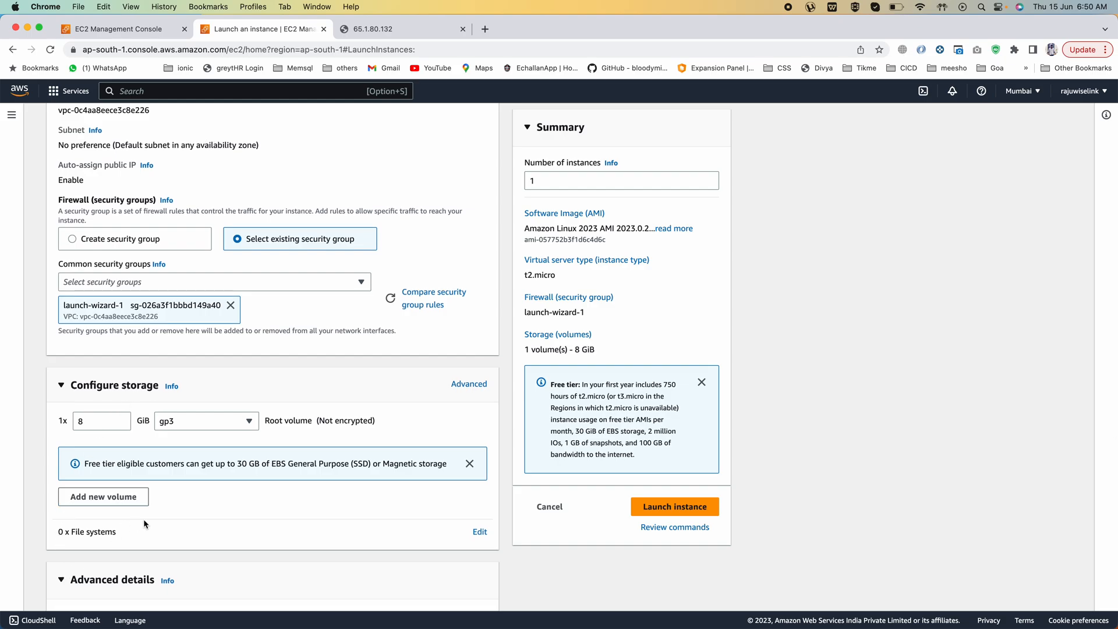
{"action": "scroll", "coordinate": [144, 523], "scroll_direction": "down", "scroll_amount": 9}
{"action": "scroll", "coordinate": [143, 518], "scroll_direction": "down", "scroll_amount": 2}
{"action": "left_click_drag", "start_coordinate": [62, 478], "coordinate": [125, 481]}
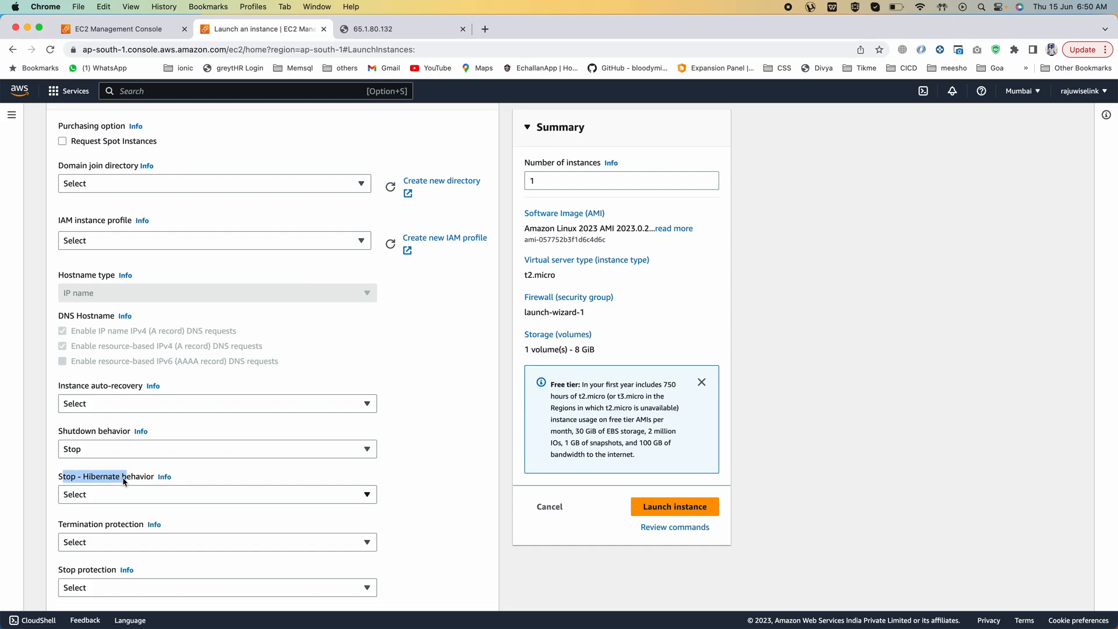
{"action": "left_click", "coordinate": [92, 495]}
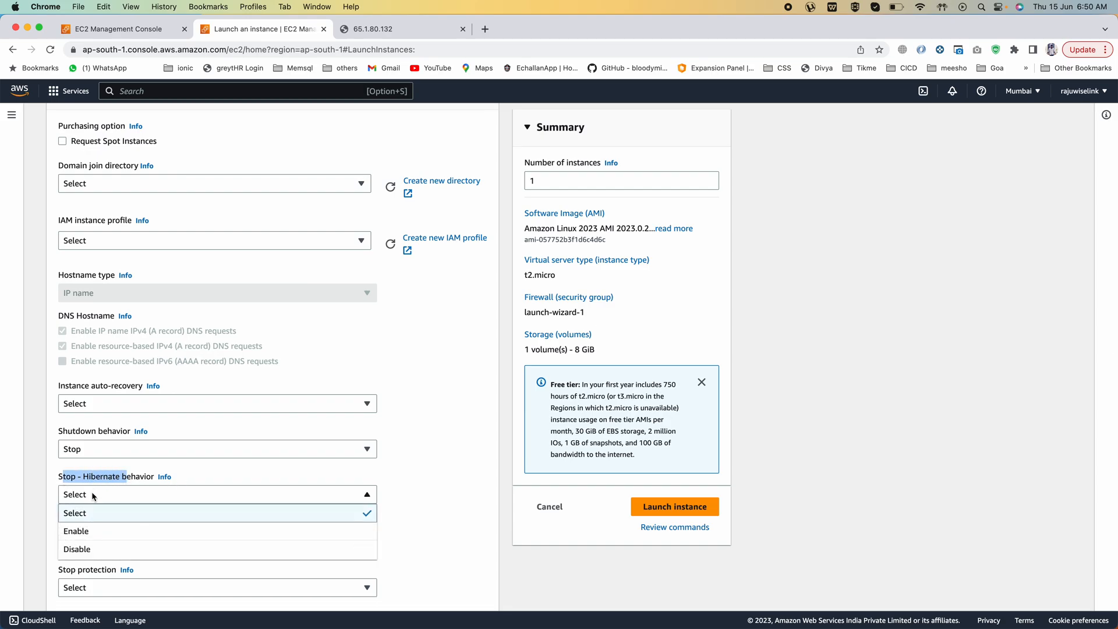
{"action": "left_click", "coordinate": [83, 527]}
Read the hibernation requirements note and compare it with the EC2 Hibernate slide in PowerPoint, returning to the launch form in Chrome.
{"action": "left_click_drag", "start_coordinate": [63, 510], "coordinate": [360, 509]}
{"action": "left_click", "coordinate": [435, 510]}
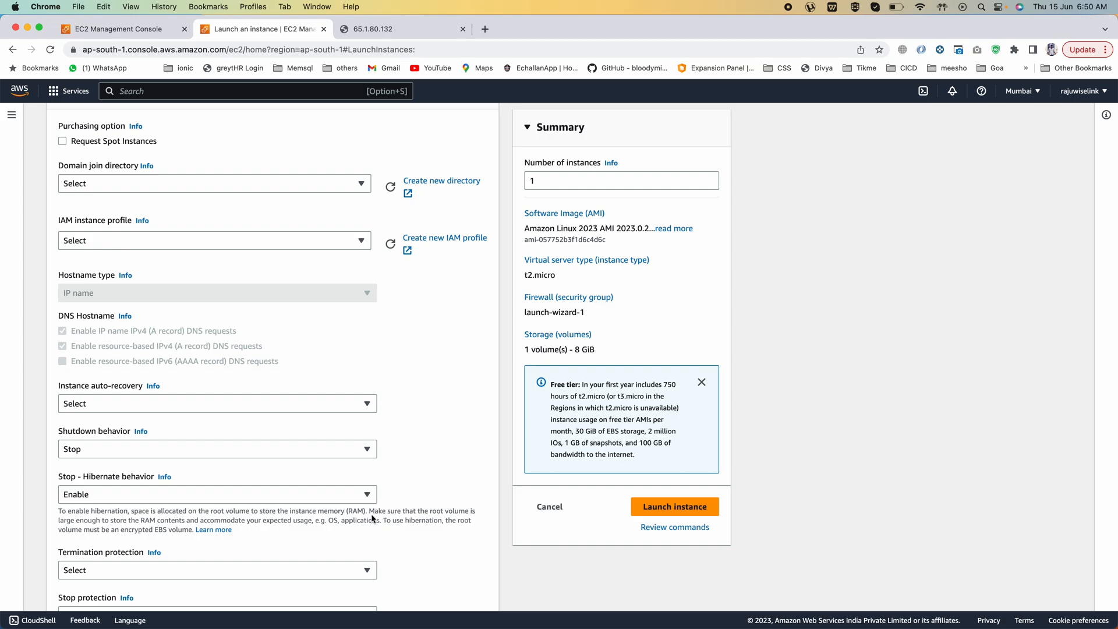
{"action": "left_click_drag", "start_coordinate": [297, 510], "coordinate": [409, 511]}
{"action": "key", "text": "super+Tab"}
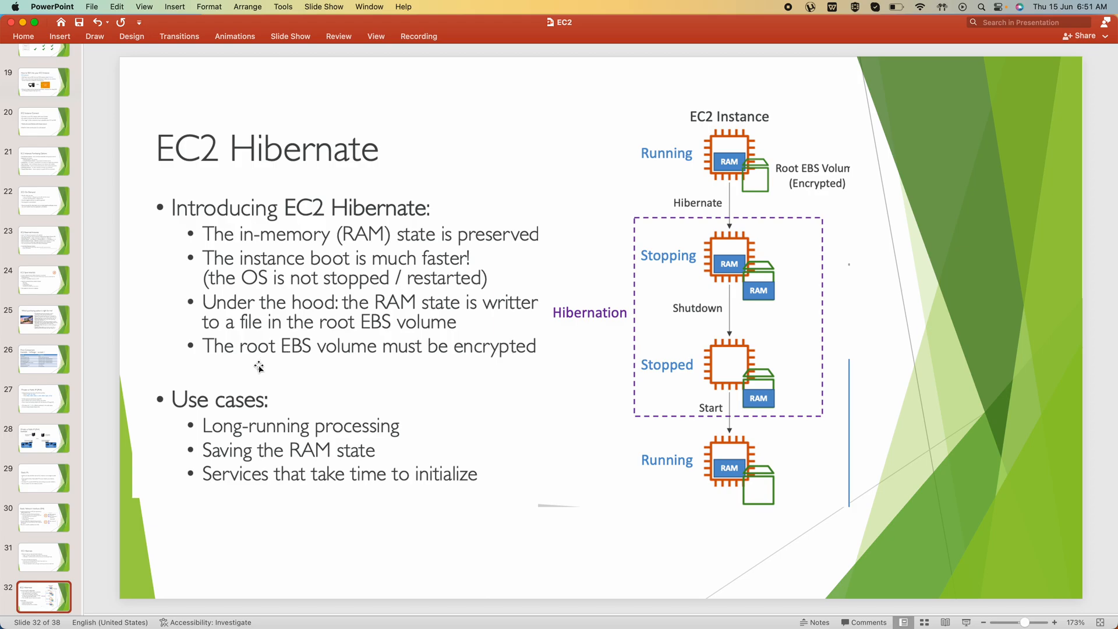
{"action": "key", "text": "super+Tab"}
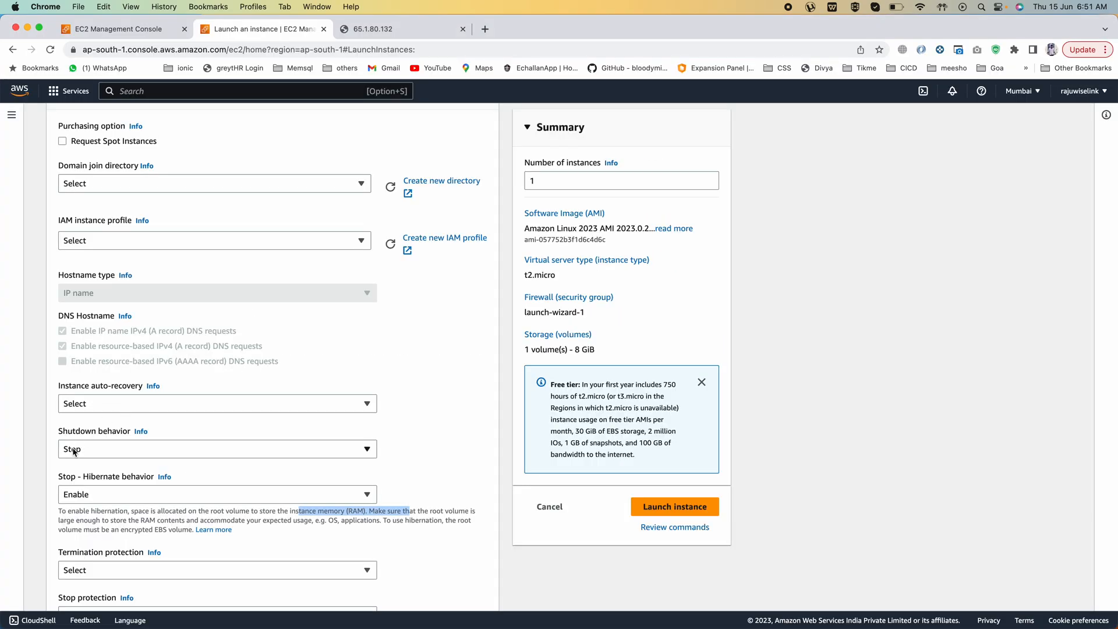
{"action": "key", "text": "super+Tab"}
{"action": "key", "text": "super+Tab"}
{"action": "key", "text": "super+Tab"}
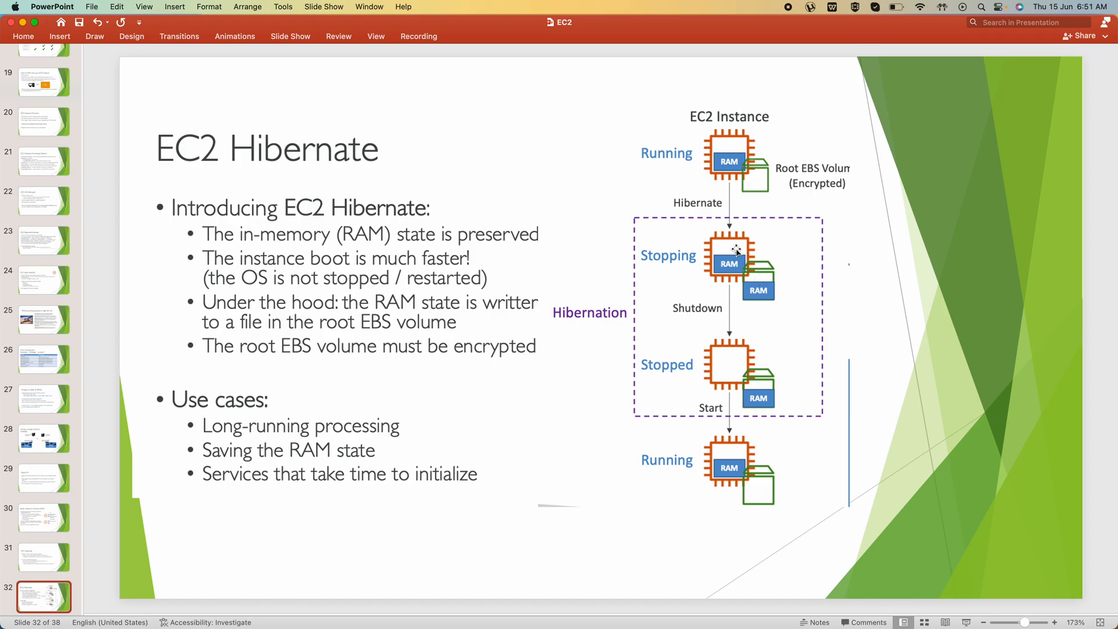
{"action": "key", "text": "super+Tab"}
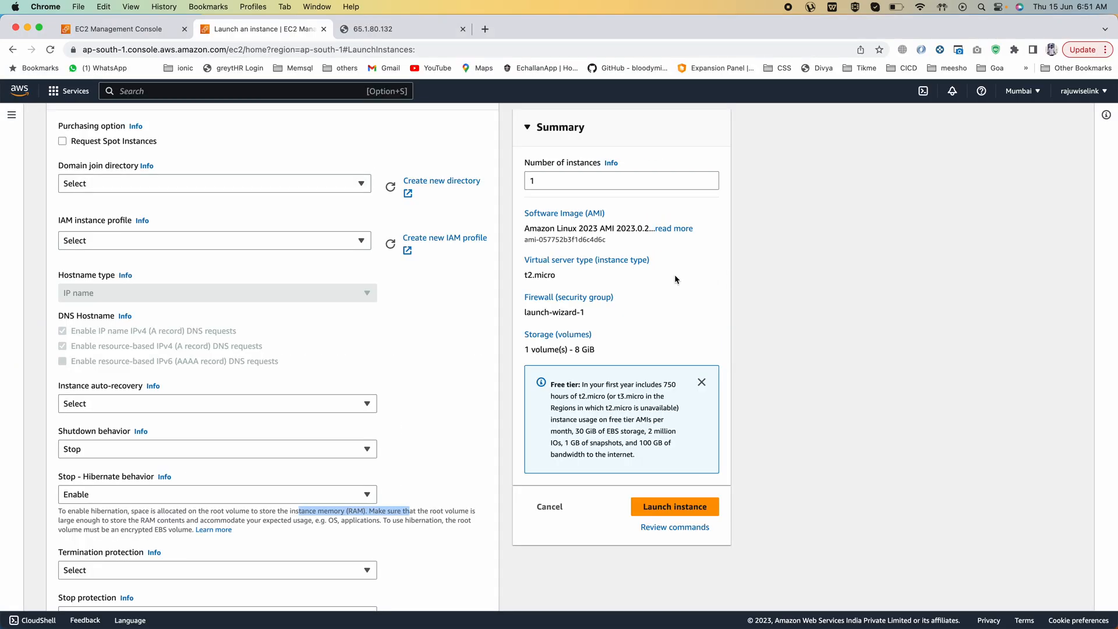
Compare the memory of the t2.micro instance type with the root volume size in the storage configuration.
{"action": "scroll", "coordinate": [242, 365], "scroll_direction": "up", "scroll_amount": 15}
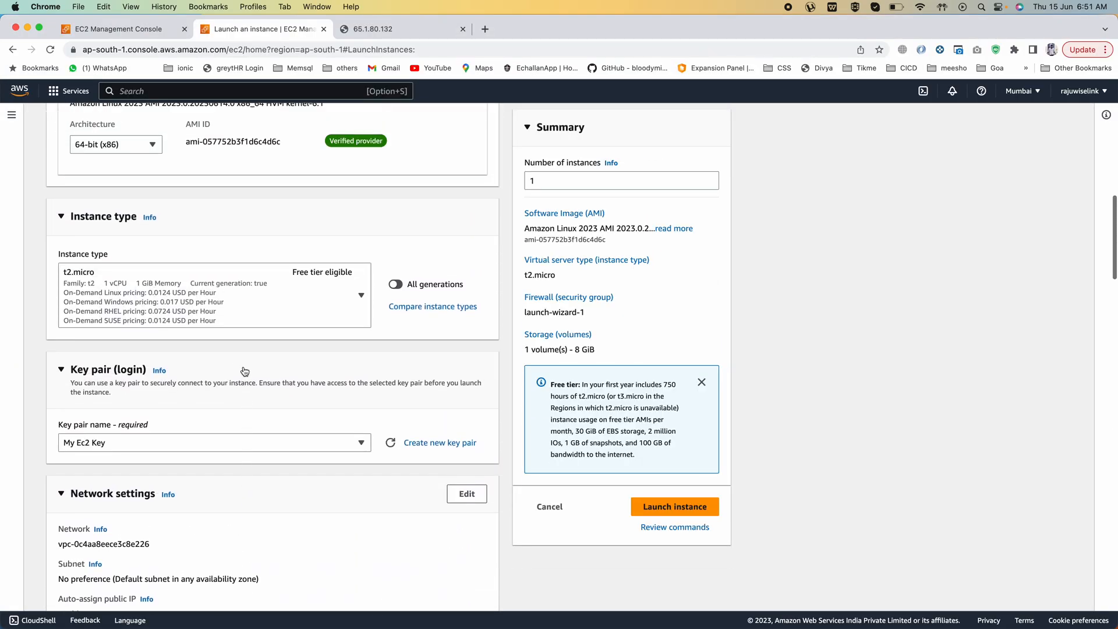
{"action": "scroll", "coordinate": [243, 367], "scroll_direction": "up", "scroll_amount": 1}
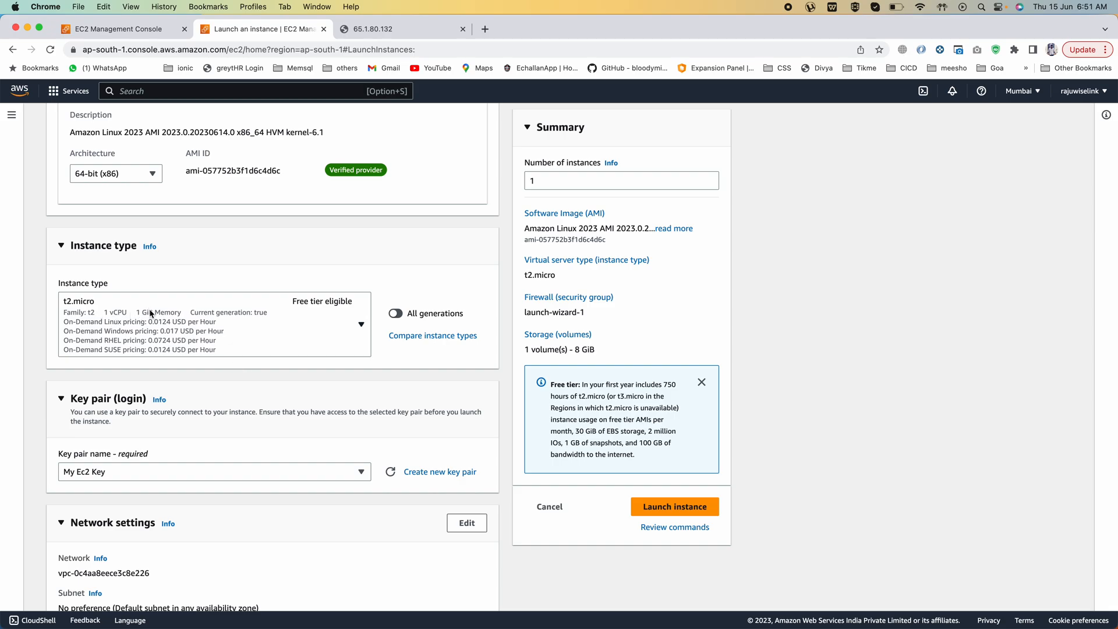
{"action": "scroll", "coordinate": [163, 314], "scroll_direction": "down", "scroll_amount": 12}
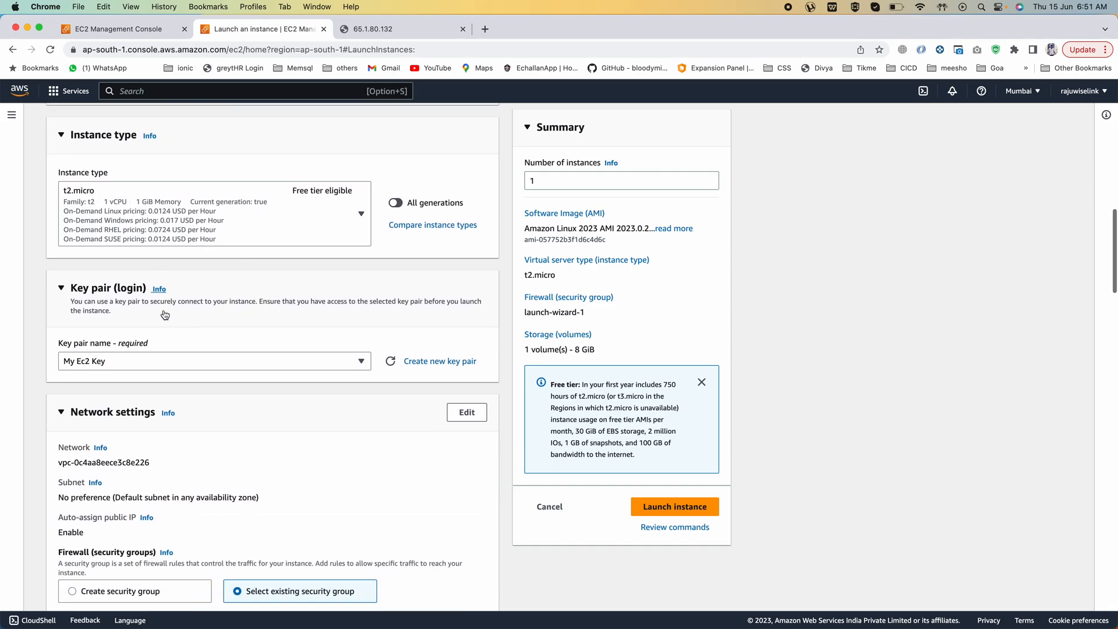
{"action": "scroll", "coordinate": [163, 315], "scroll_direction": "down", "scroll_amount": 4}
{"action": "left_click", "coordinate": [92, 350]}
{"action": "left_click_drag", "start_coordinate": [89, 350], "coordinate": [46, 354]}
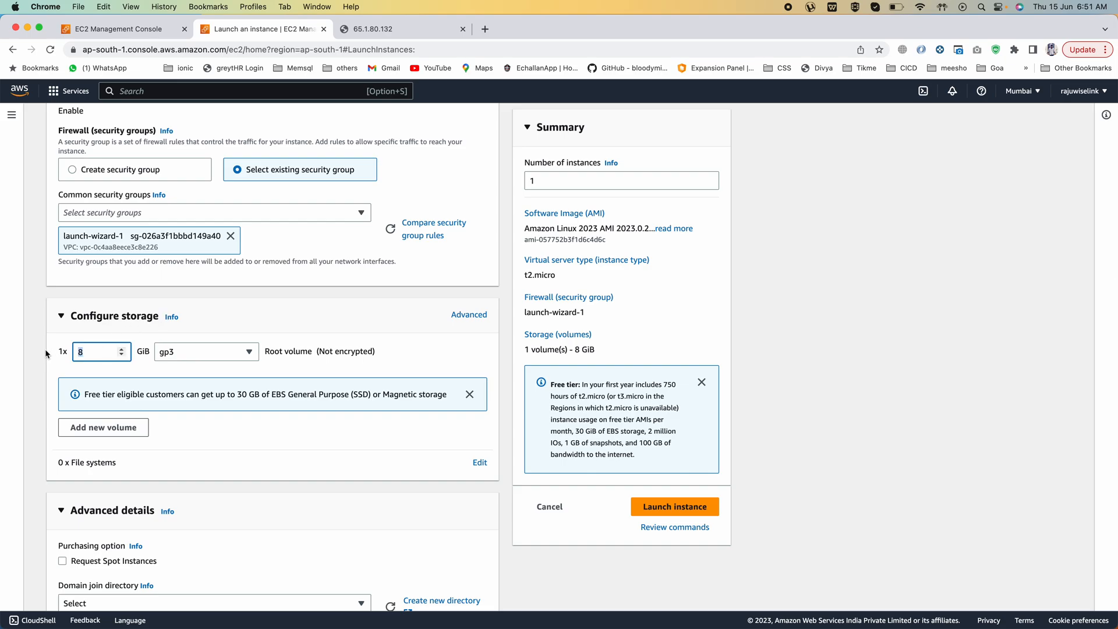
Set the root EBS volume to Encrypted in the advanced storage settings, using the (default) aws/ebs KMS key.
{"action": "left_click", "coordinate": [468, 315]}
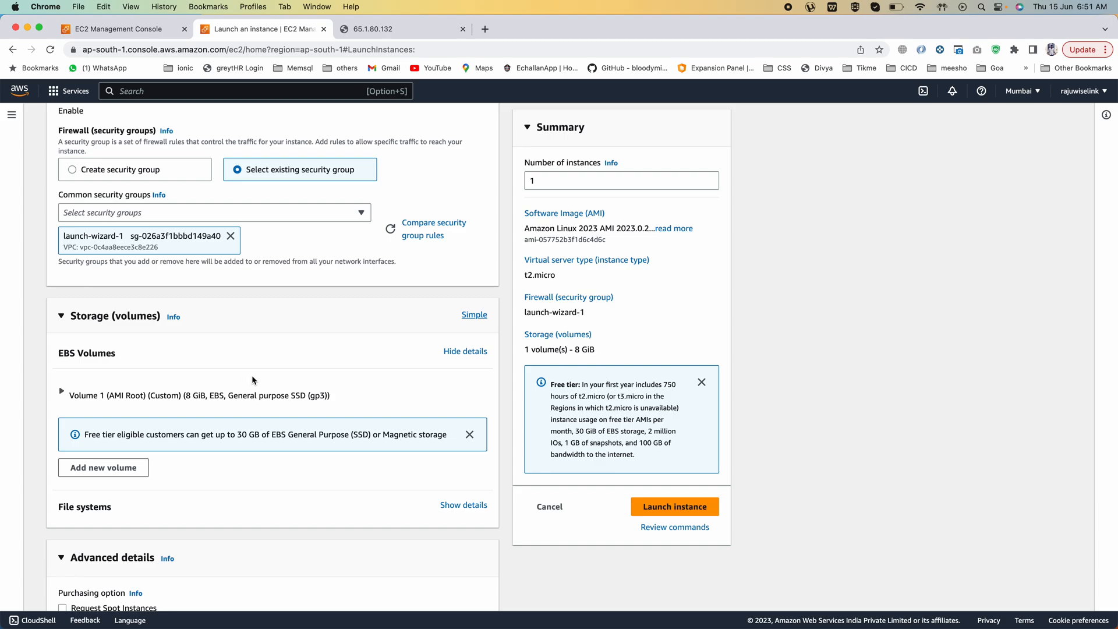
{"action": "scroll", "coordinate": [163, 404], "scroll_direction": "down", "scroll_amount": 1}
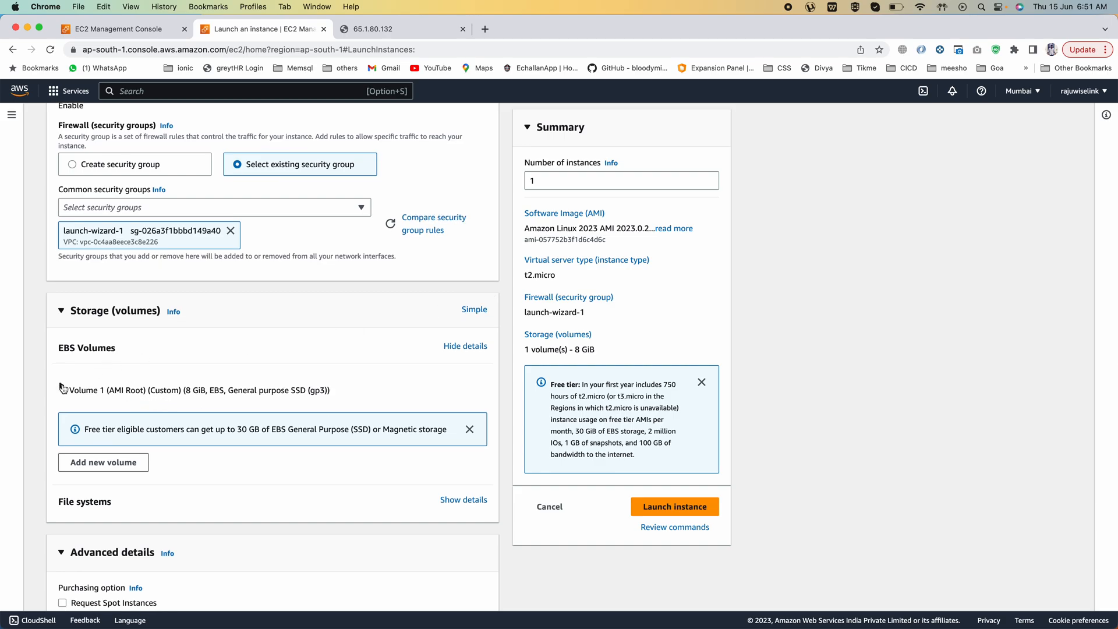
{"action": "left_click", "coordinate": [63, 386]}
{"action": "scroll", "coordinate": [132, 401], "scroll_direction": "down", "scroll_amount": 5}
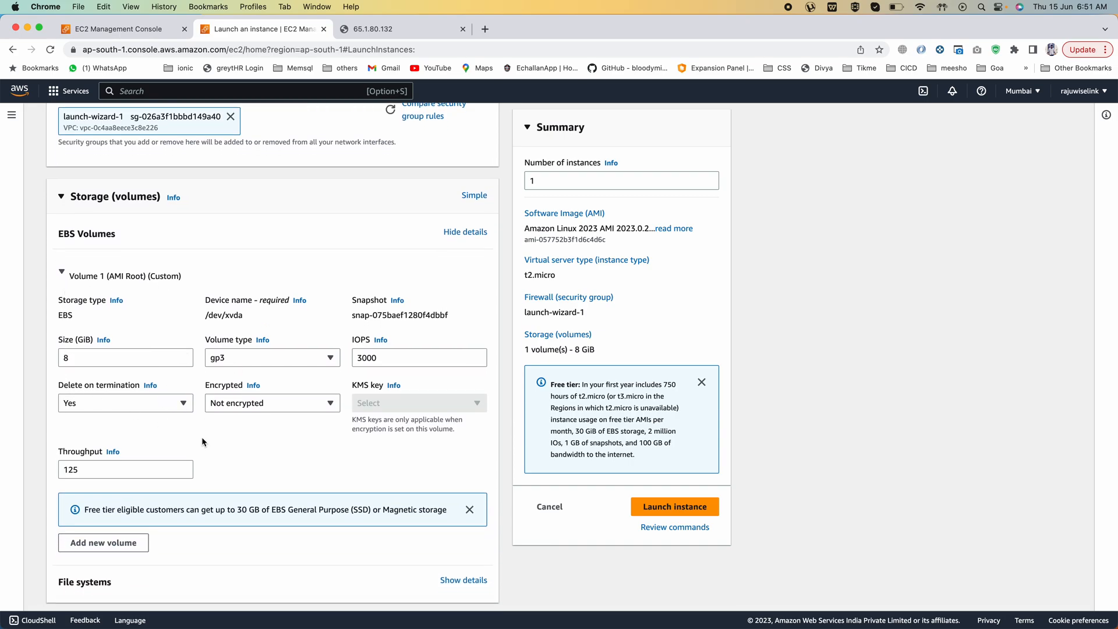
{"action": "left_click", "coordinate": [242, 402]}
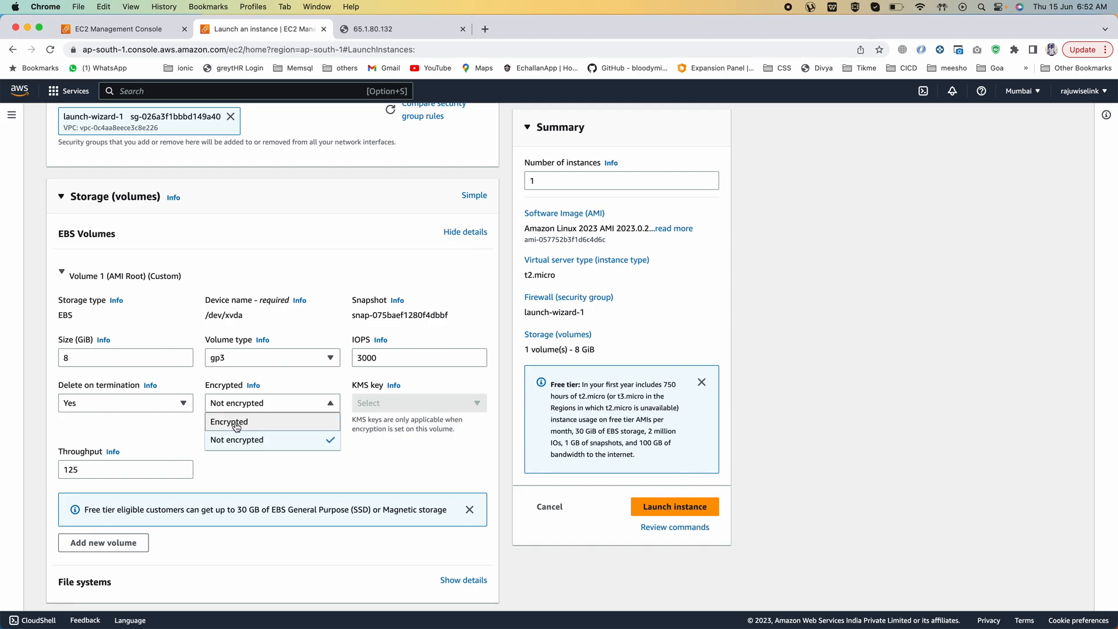
{"action": "left_click", "coordinate": [235, 421]}
{"action": "left_click", "coordinate": [366, 402]}
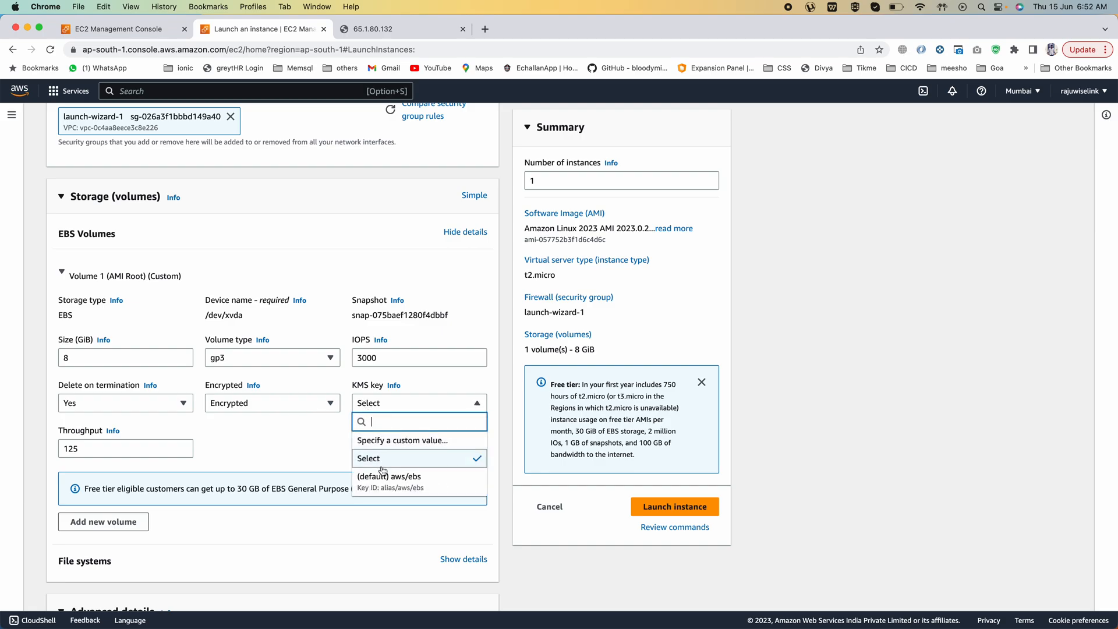
{"action": "left_click", "coordinate": [385, 486]}
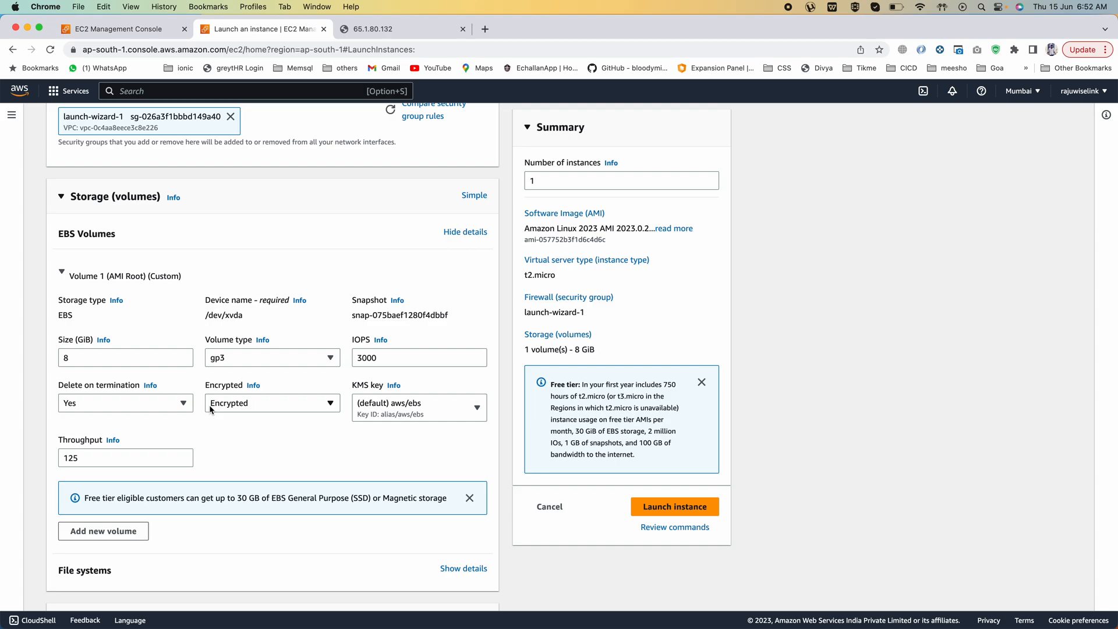
Review the EBS Volumes section and the root volume's encryption setting.
{"action": "left_click_drag", "start_coordinate": [57, 234], "coordinate": [121, 232]}
{"action": "double_click", "coordinate": [69, 231]}
{"action": "triple_click", "coordinate": [85, 231]}
{"action": "left_click", "coordinate": [134, 229]}
{"action": "left_click", "coordinate": [96, 198]}
{"action": "left_click", "coordinate": [96, 198]}
{"action": "left_click_drag", "start_coordinate": [57, 236], "coordinate": [107, 229]}
{"action": "triple_click", "coordinate": [96, 237]}
{"action": "left_click", "coordinate": [231, 409]}
{"action": "left_click", "coordinate": [231, 408]}
Check the remaining advanced details and launch the hibernation-enabled instance.
{"action": "scroll", "coordinate": [398, 424], "scroll_direction": "down", "scroll_amount": 15}
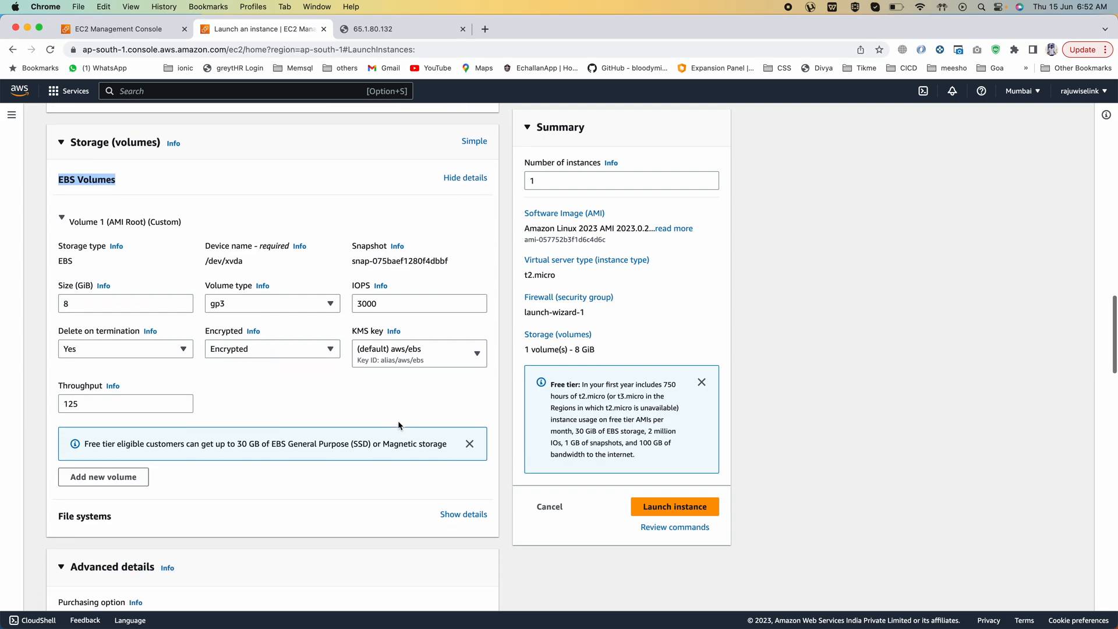
{"action": "scroll", "coordinate": [398, 425], "scroll_direction": "down", "scroll_amount": 1}
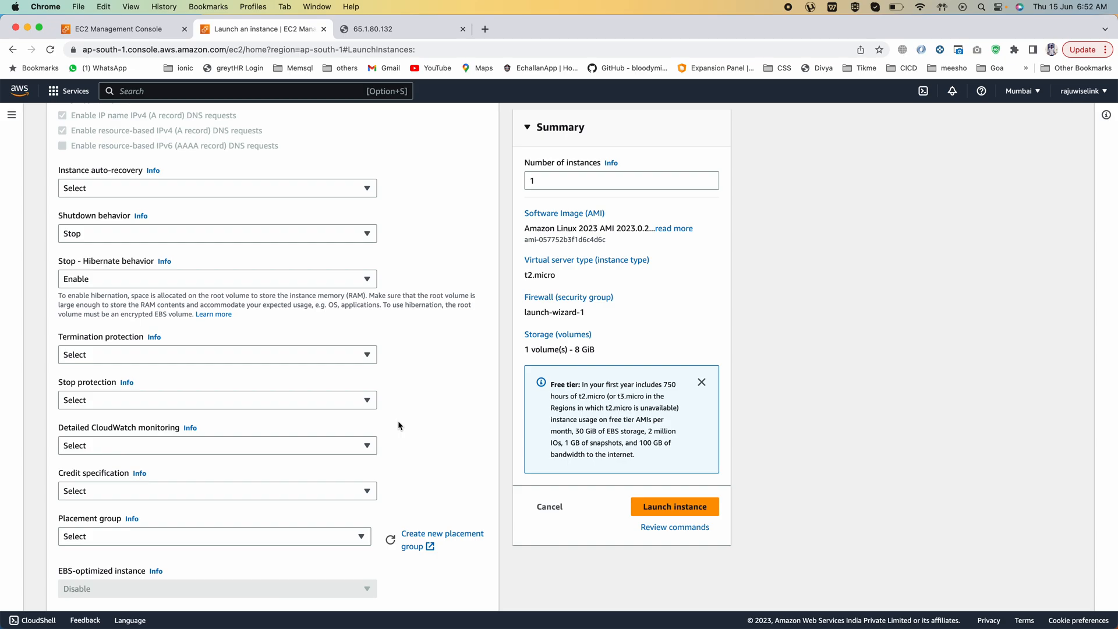
{"action": "scroll", "coordinate": [175, 349], "scroll_direction": "down", "scroll_amount": 15}
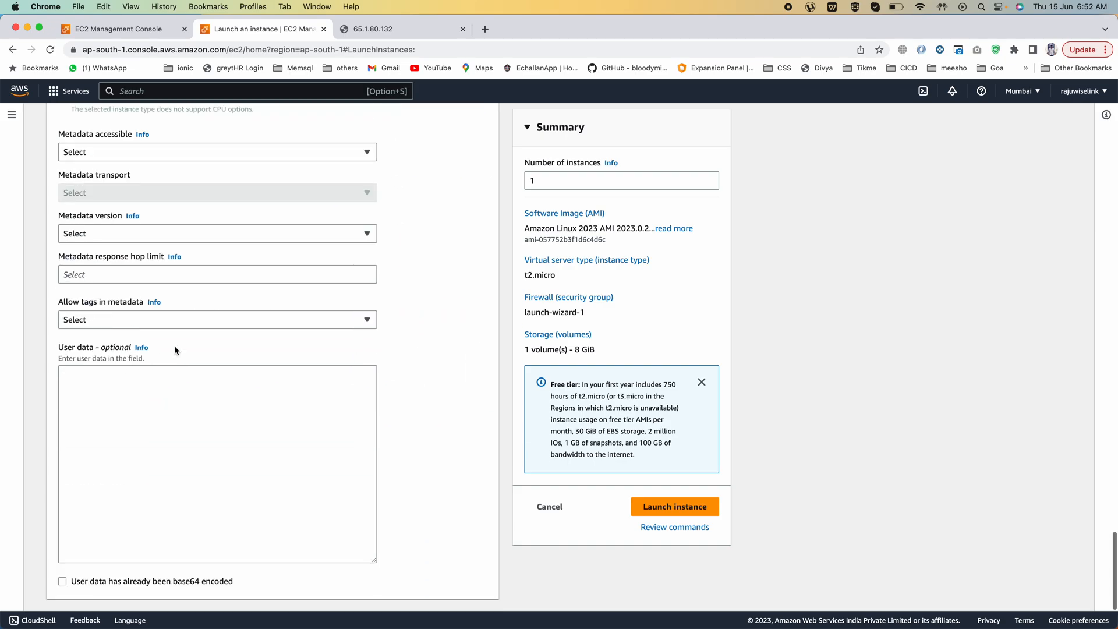
{"action": "left_click", "coordinate": [679, 505]}
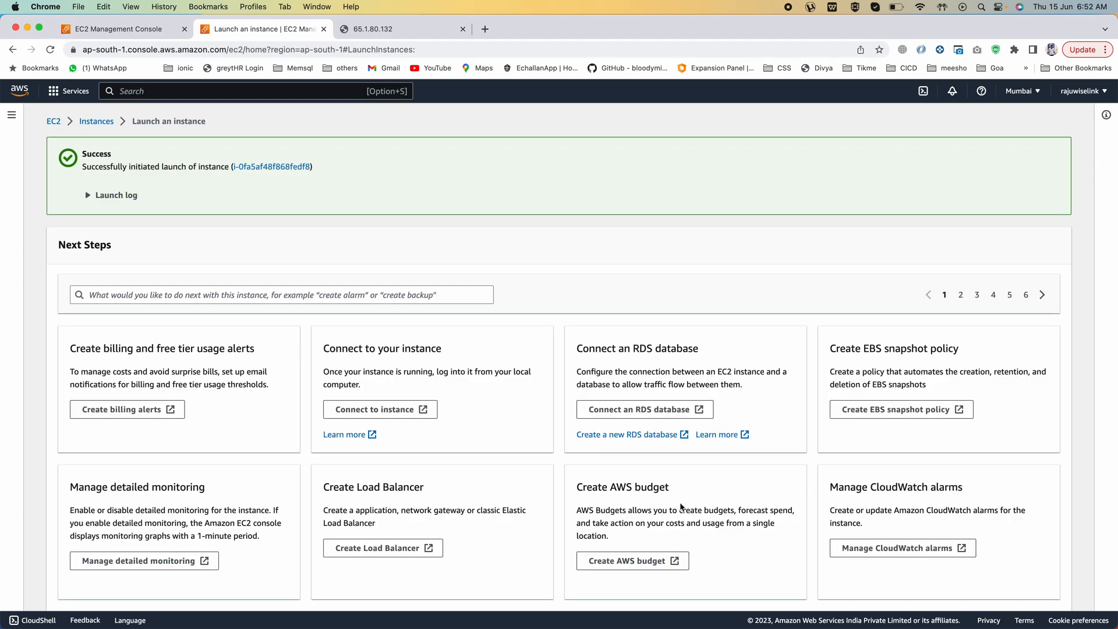
Open the launched instance in the Instances list, remove the instance ID filter, and refresh the list to check its state.
{"action": "left_click", "coordinate": [263, 167]}
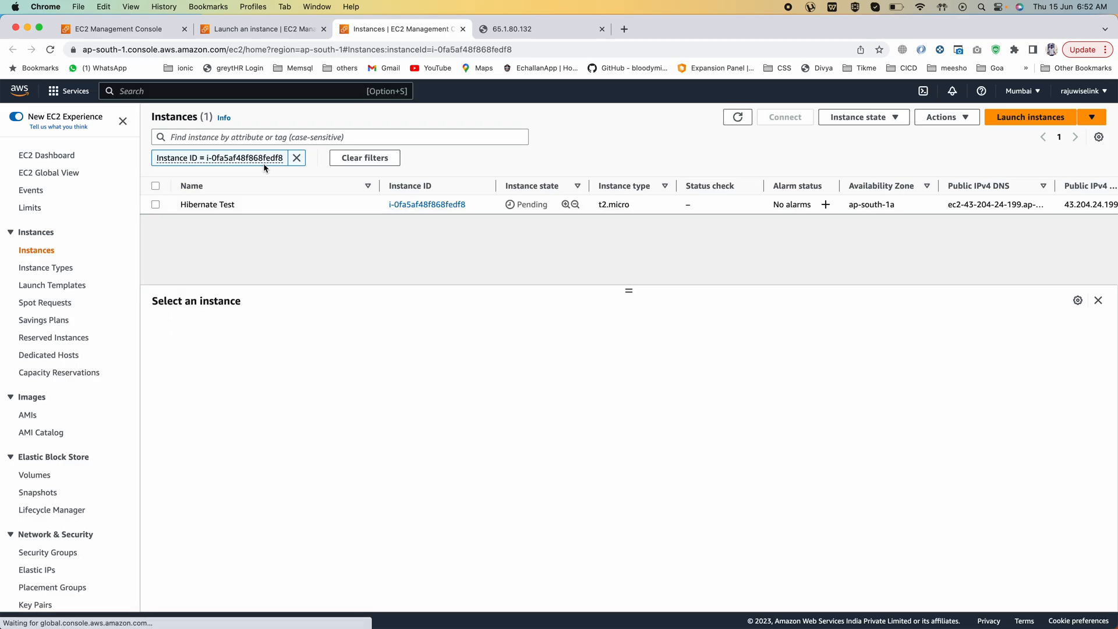
{"action": "left_click", "coordinate": [296, 158]}
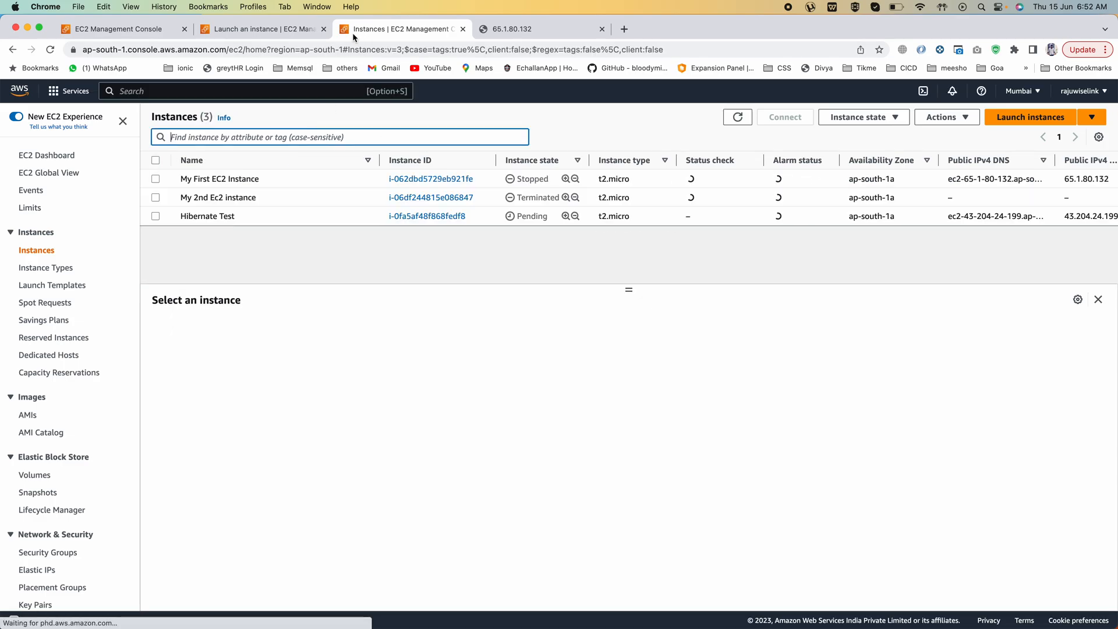
{"action": "left_click", "coordinate": [740, 118]}
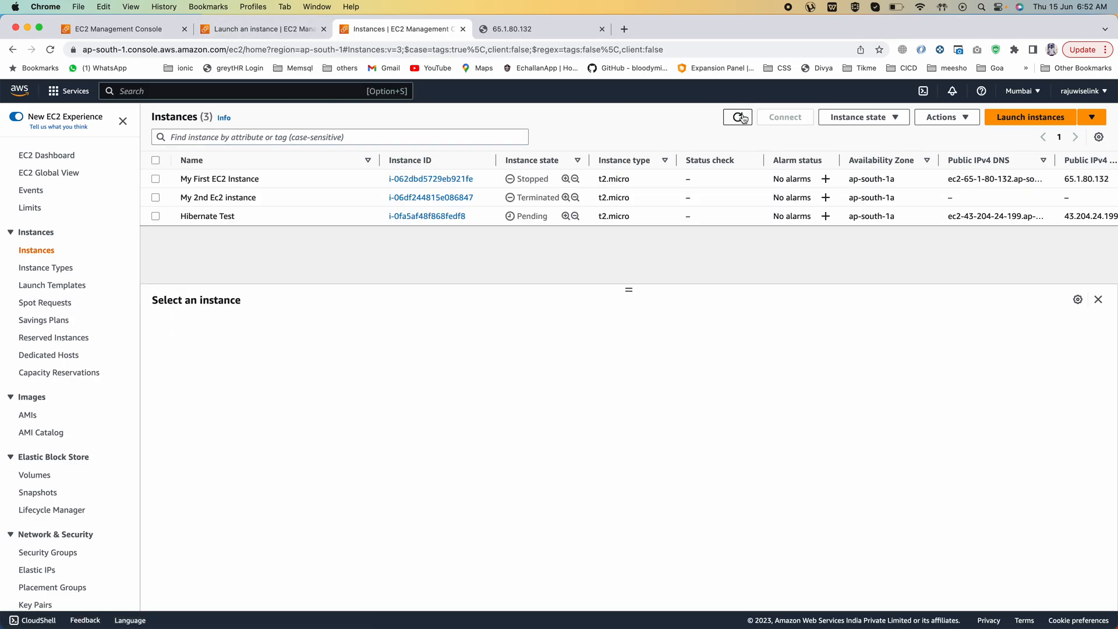
{"action": "left_click", "coordinate": [741, 117]}
{"action": "left_click", "coordinate": [741, 118]}
{"action": "left_click", "coordinate": [741, 118]}
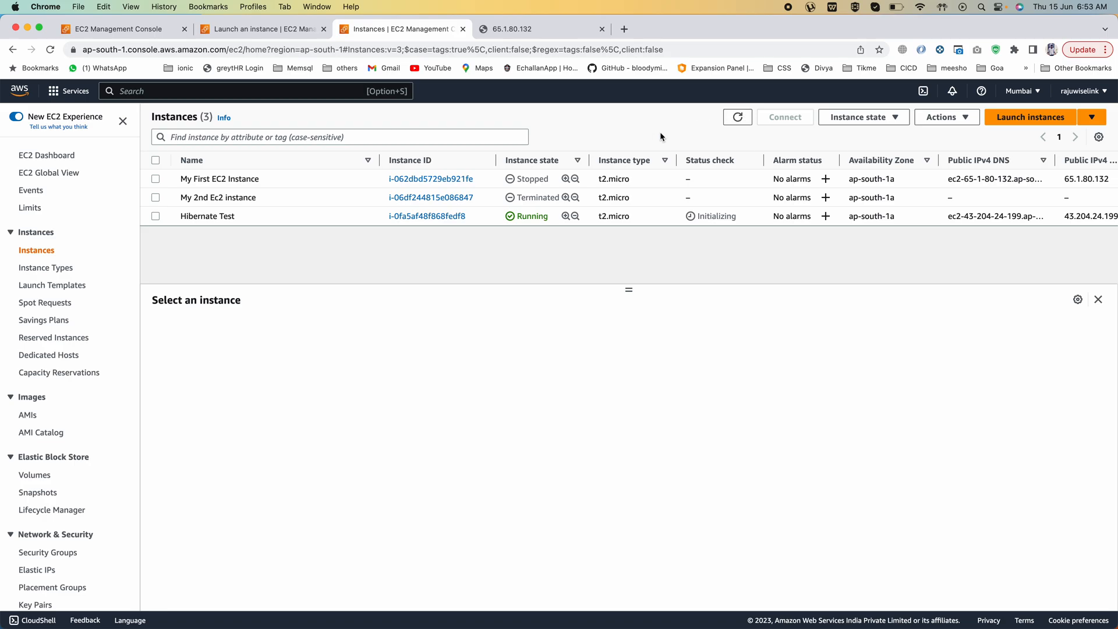
Select the Hibernate Test instance and connect to it with EC2 Instance Connect as ec2-user.
{"action": "left_click", "coordinate": [862, 117]}
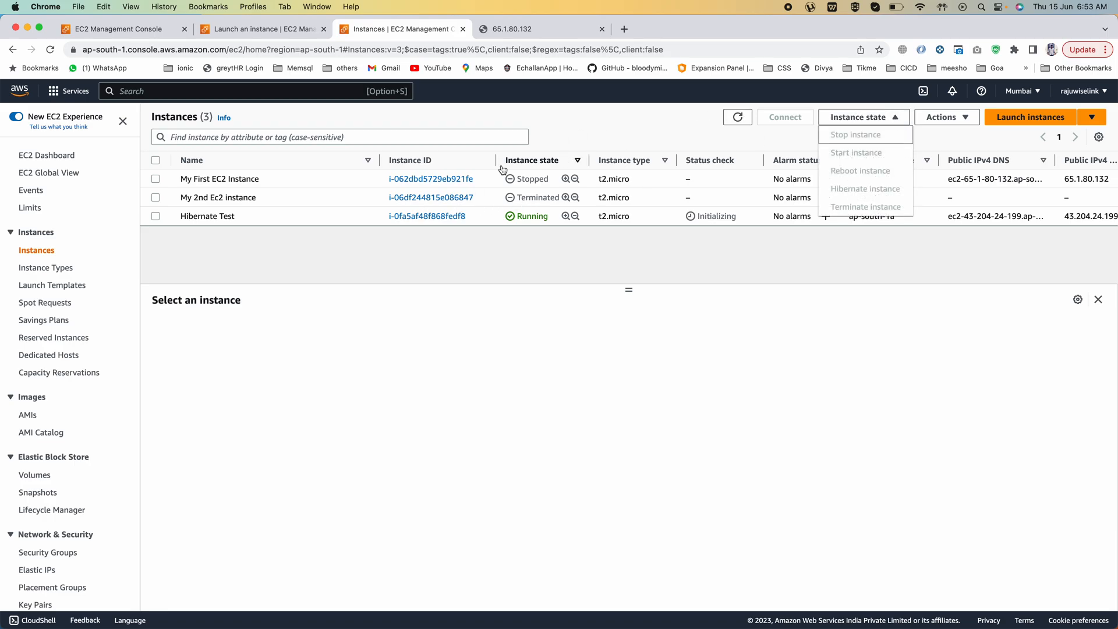
{"action": "left_click", "coordinate": [260, 211]}
{"action": "left_click", "coordinate": [866, 119]}
{"action": "left_click", "coordinate": [445, 266]}
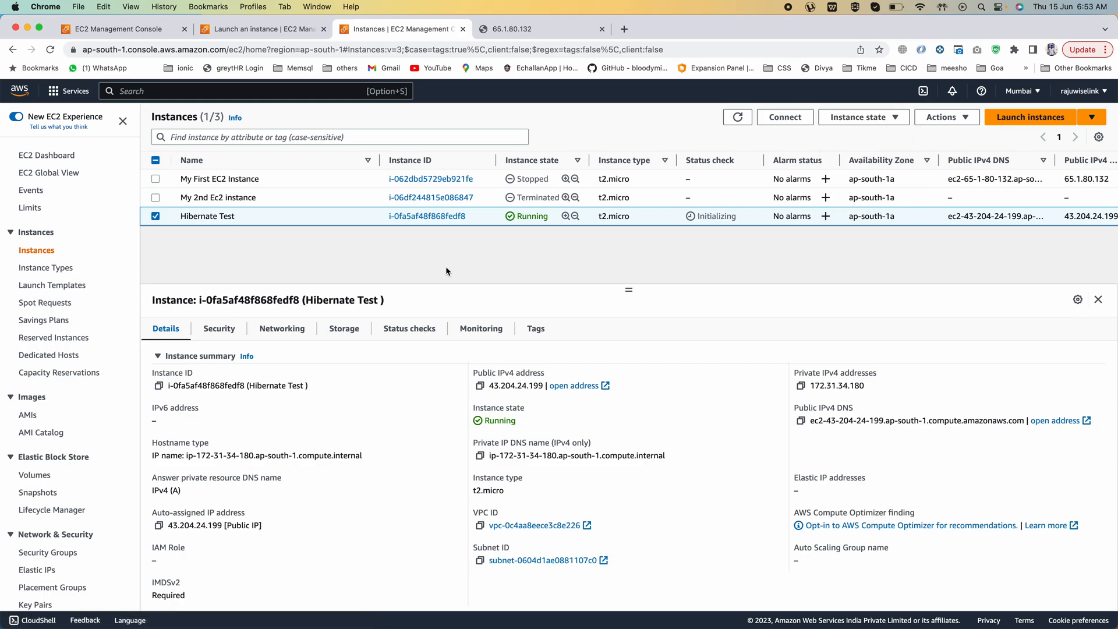
{"action": "left_click", "coordinate": [796, 118]}
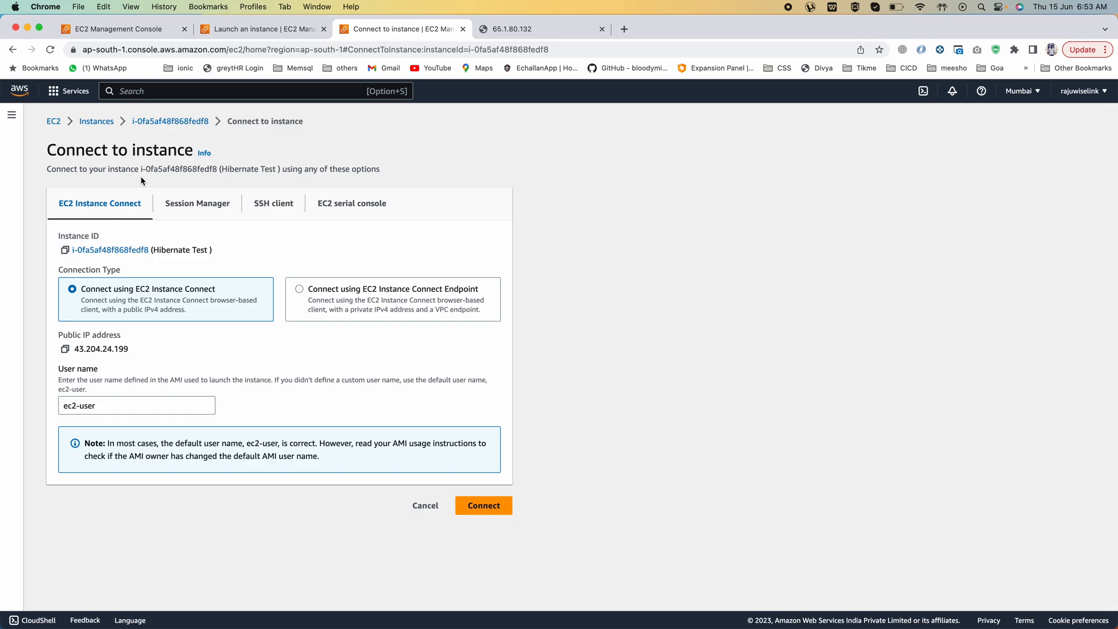
{"action": "left_click", "coordinate": [482, 513]}
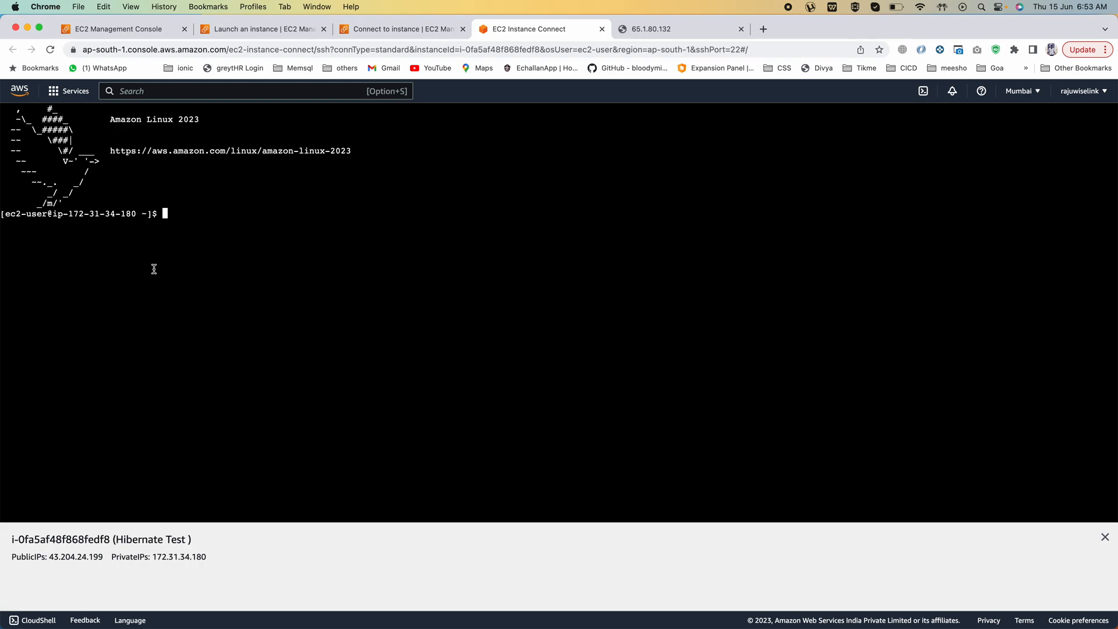
Run the uptime command on the Hibernate Test instance and examine the reported running time.
{"action": "type", "text": "uptime"}
{"action": "key", "text": "Return"}
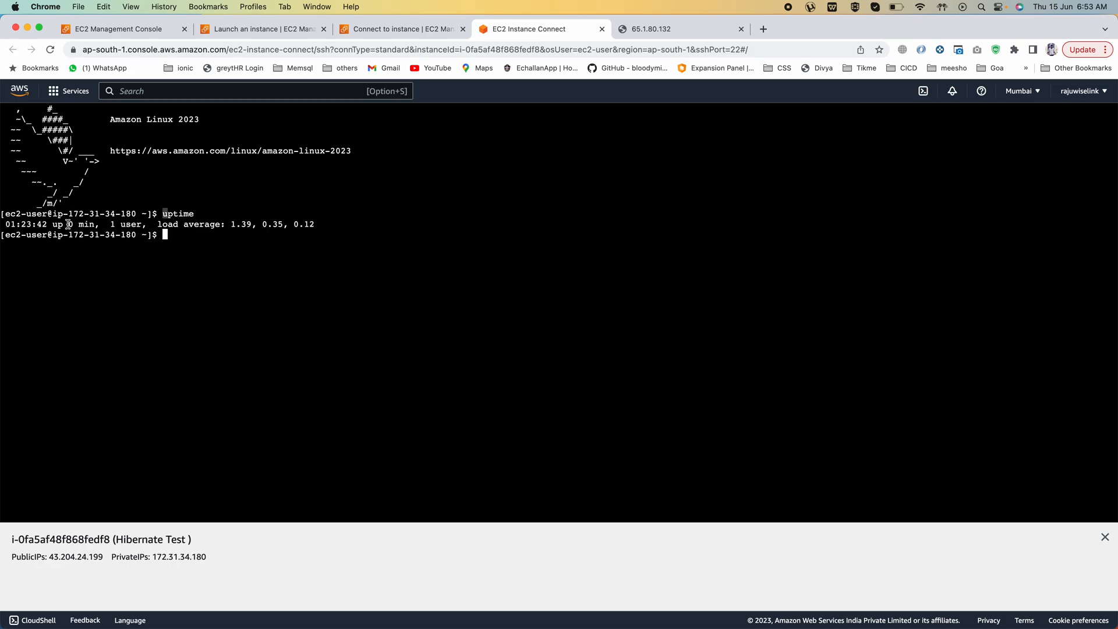
{"action": "left_click_drag", "start_coordinate": [46, 224], "coordinate": [114, 226]}
{"action": "mouse_move", "coordinate": [16, 214]}
{"action": "left_mouse_down"}
{"action": "mouse_move", "coordinate": [142, 225]}
{"action": "mouse_move", "coordinate": [193, 213]}
{"action": "mouse_move", "coordinate": [2, 215]}
{"action": "left_mouse_up"}
{"action": "left_click", "coordinate": [194, 213]}
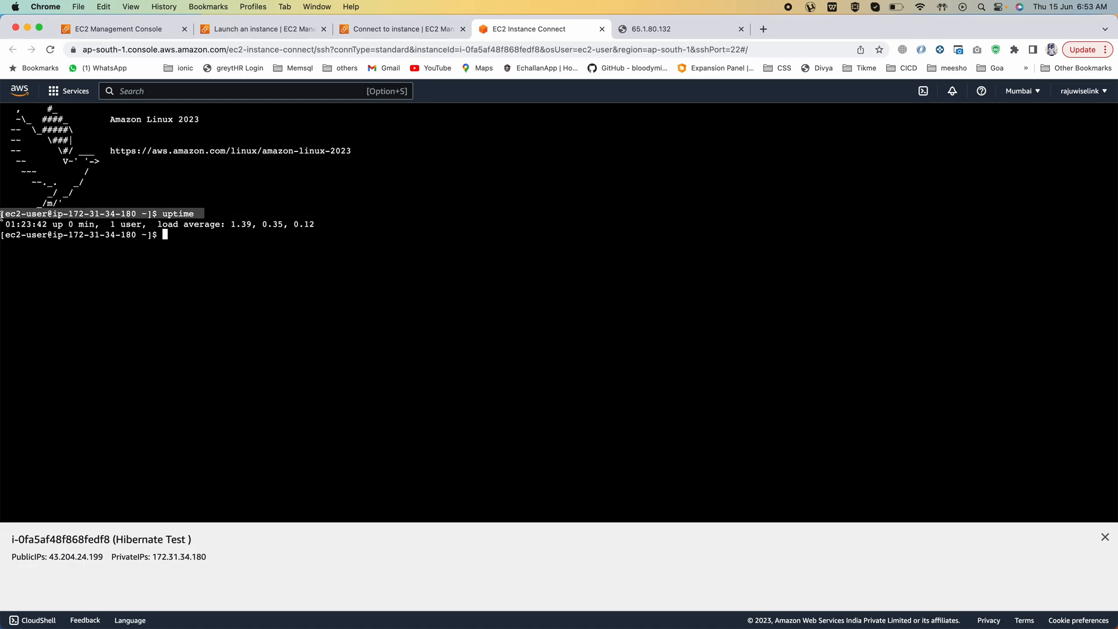
{"action": "left_click", "coordinate": [26, 215]}
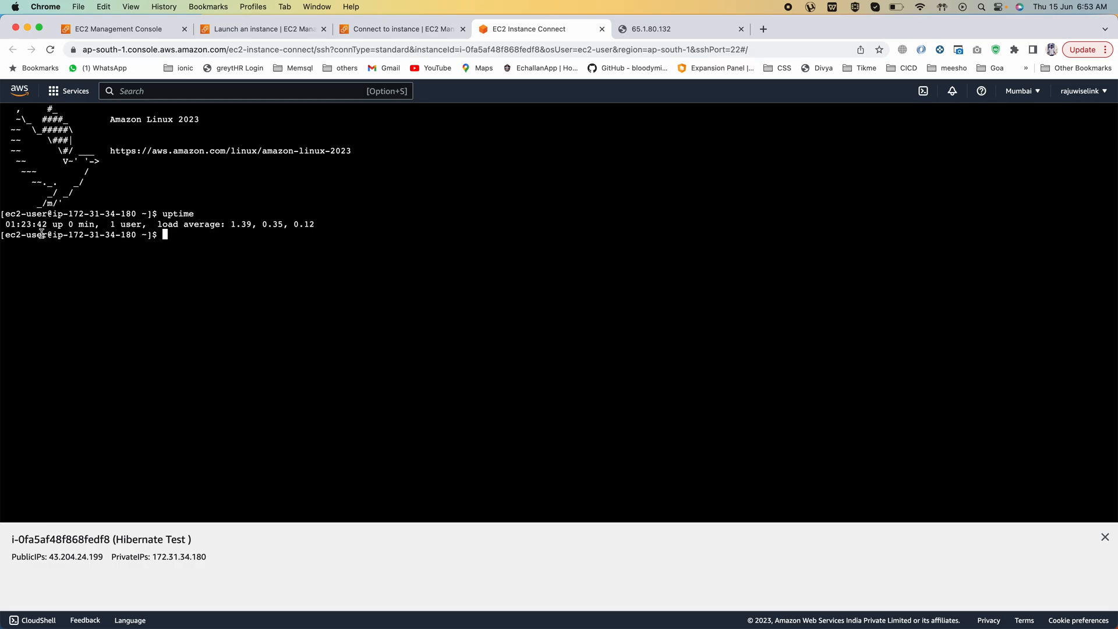
{"action": "left_click_drag", "start_coordinate": [6, 224], "coordinate": [143, 227]}
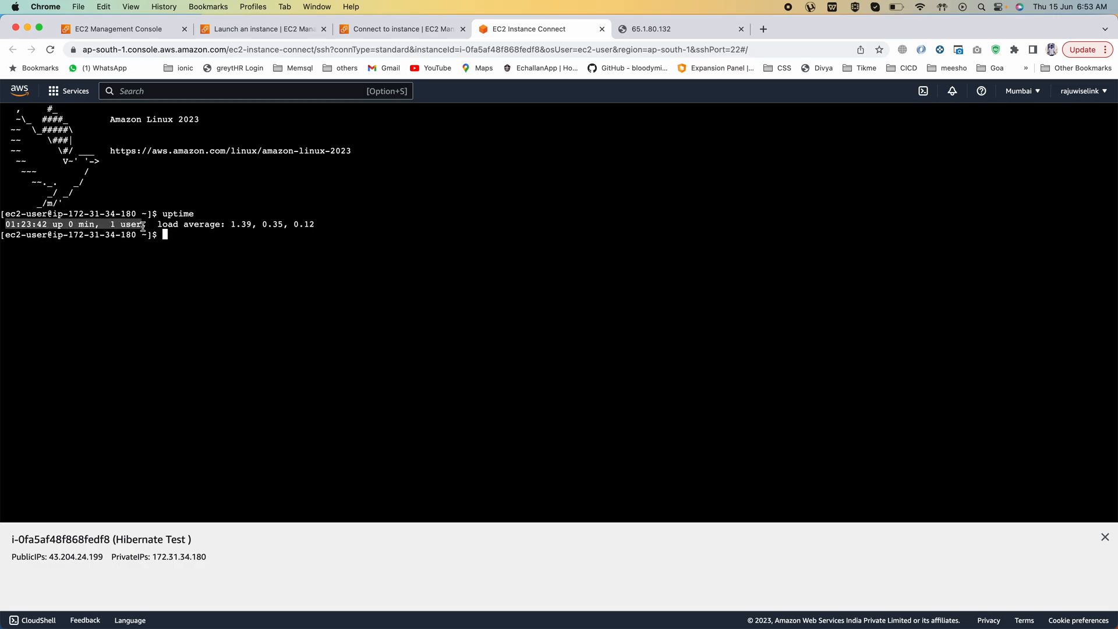
{"action": "left_click", "coordinate": [143, 227]}
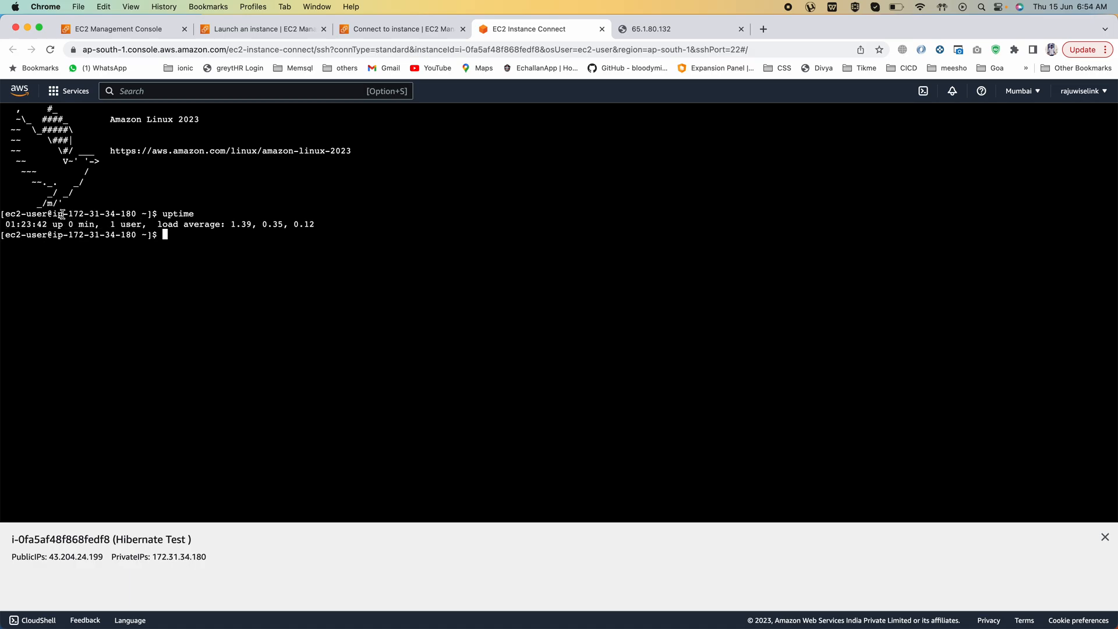
Run uptime again and compare its running time with the first output.
{"action": "left_click_drag", "start_coordinate": [63, 214], "coordinate": [128, 214]}
{"action": "key", "text": "Up"}
{"action": "key", "text": "Return"}
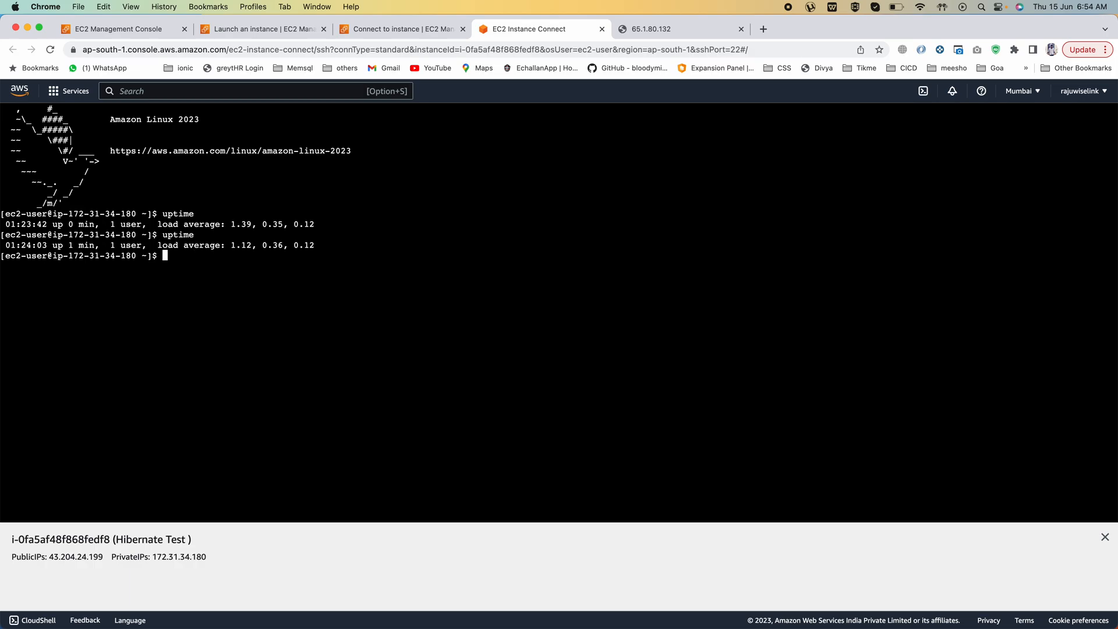
{"action": "left_click_drag", "start_coordinate": [53, 245], "coordinate": [95, 244]}
{"action": "left_click_drag", "start_coordinate": [6, 213], "coordinate": [161, 211]}
{"action": "left_click_drag", "start_coordinate": [64, 245], "coordinate": [100, 246]}
Close the Launch an instance and Connect to instance browser tabs, keeping the EC2 Instance Connect session open.
{"action": "left_click", "coordinate": [382, 30]}
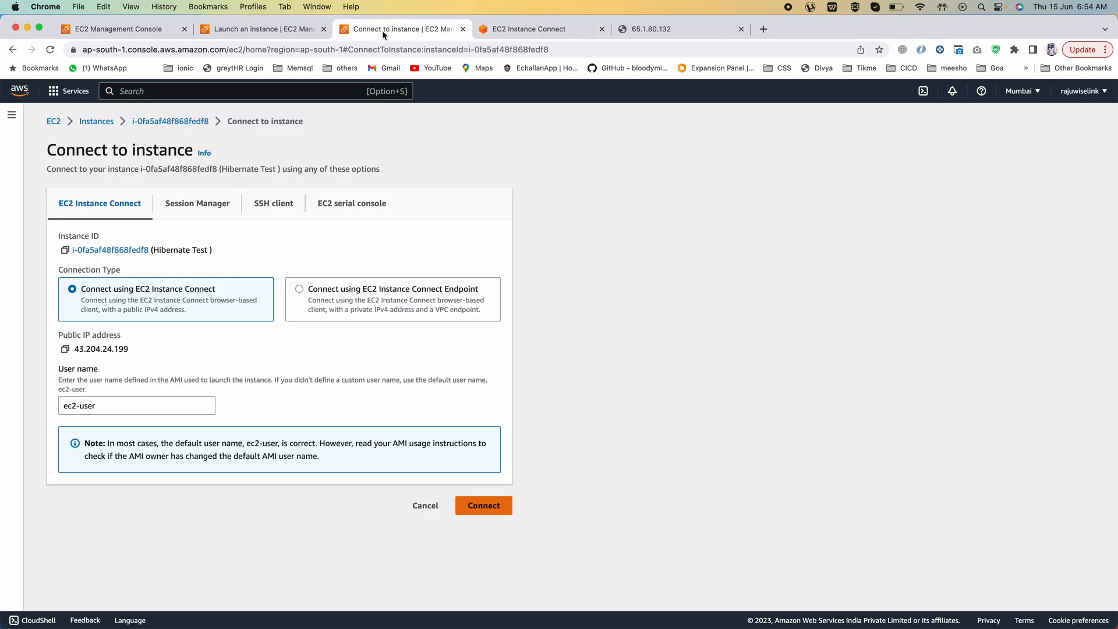
{"action": "left_click", "coordinate": [259, 29]}
{"action": "left_click", "coordinate": [143, 29]}
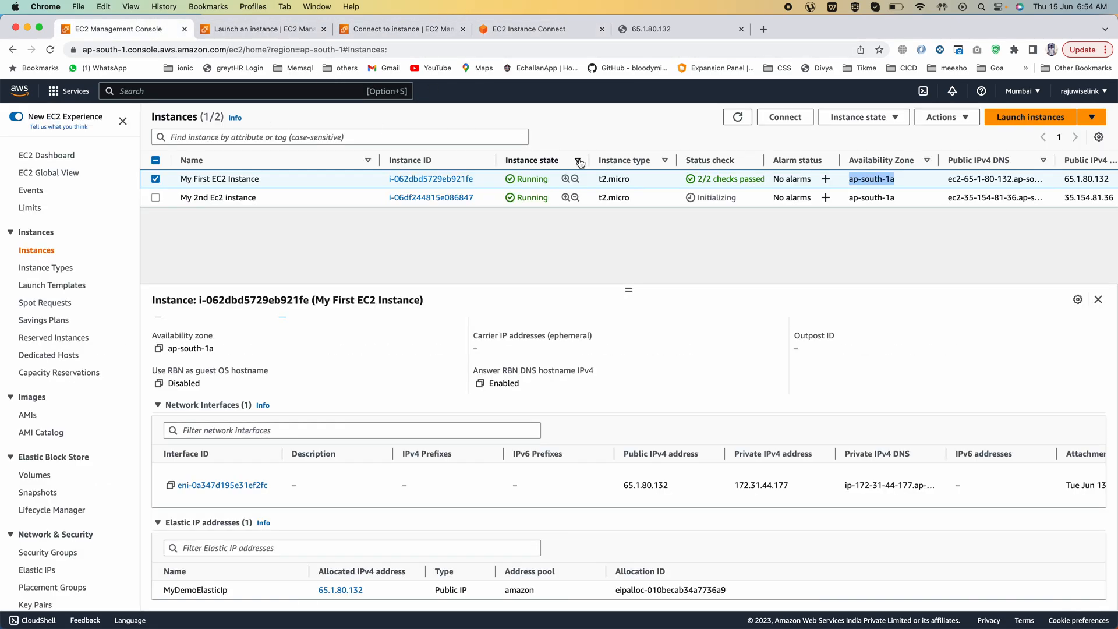
{"action": "left_click", "coordinate": [322, 29]}
{"action": "left_click", "coordinate": [319, 32]}
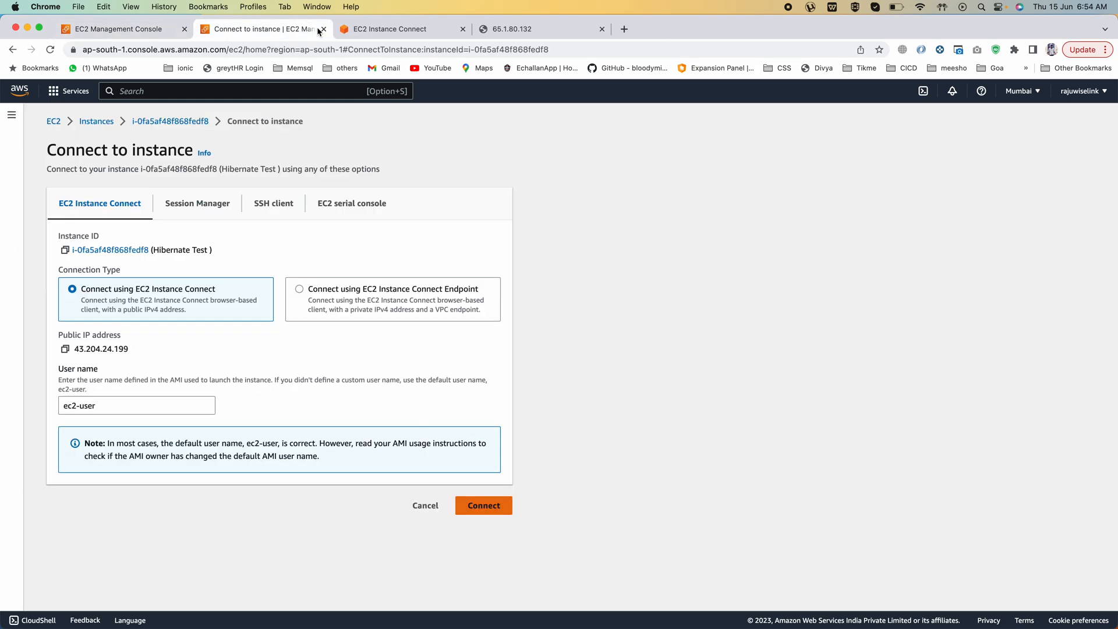
{"action": "left_click", "coordinate": [322, 29]}
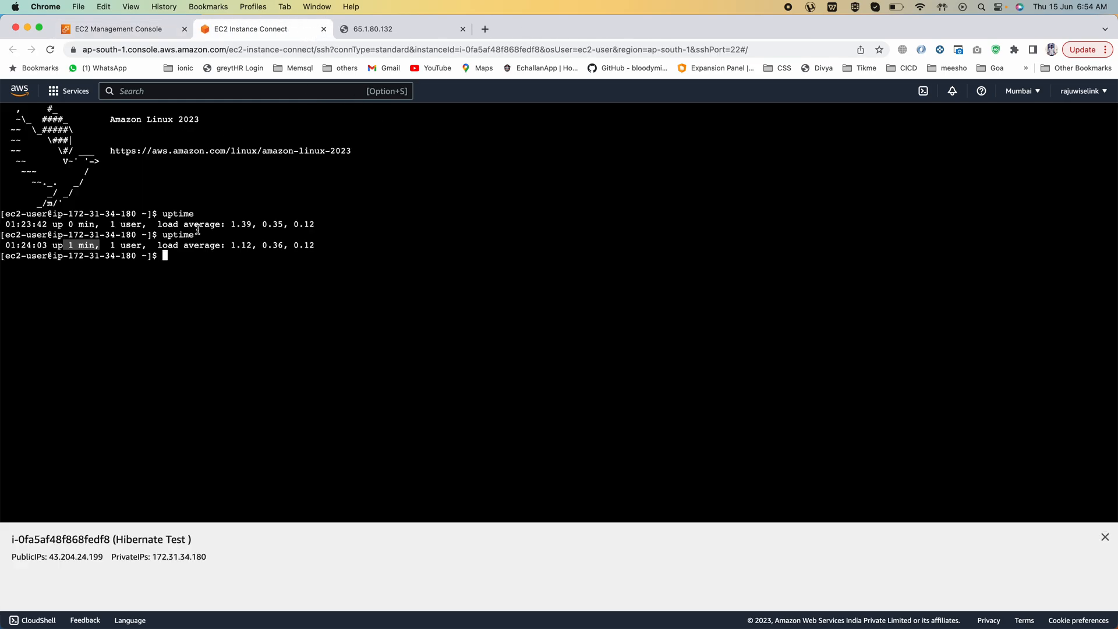
Run uptime four more times, examine the latest running time, and return to the EC2 console's Instances list.
{"action": "left_click", "coordinate": [70, 224]}
{"action": "left_click_drag", "start_coordinate": [70, 224], "coordinate": [77, 224]}
{"action": "key", "text": "Up"}
{"action": "key", "text": "Return"}
{"action": "key", "text": "Return"}
{"action": "key", "text": "Up"}
{"action": "key", "text": "Return"}
{"action": "key", "text": "Up"}
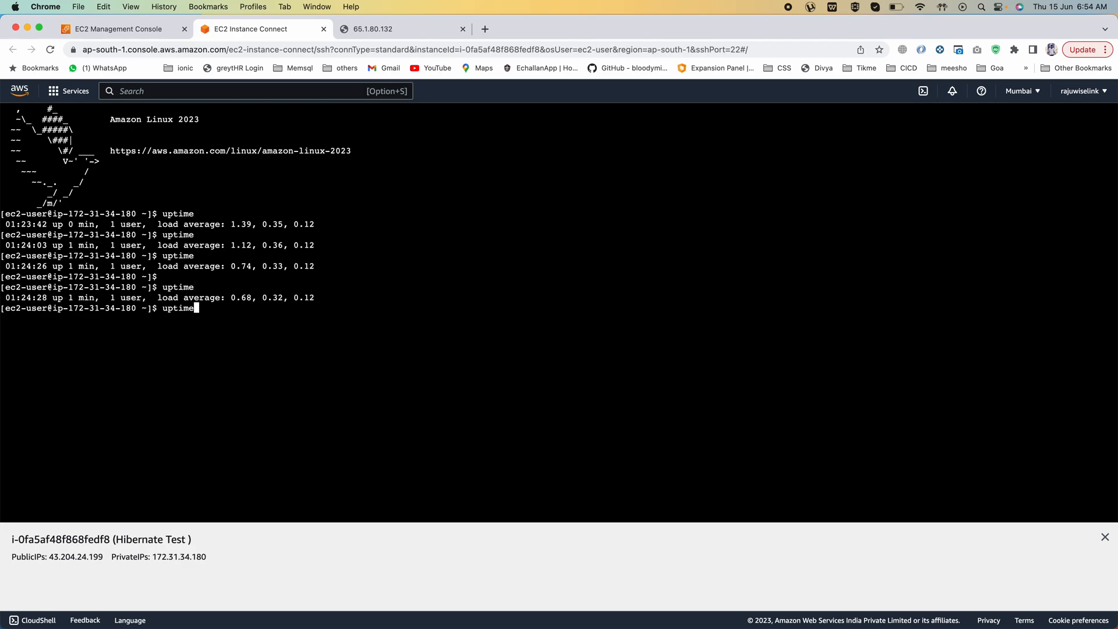
{"action": "key", "text": "Return"}
{"action": "key", "text": "Up"}
{"action": "key", "text": "Return"}
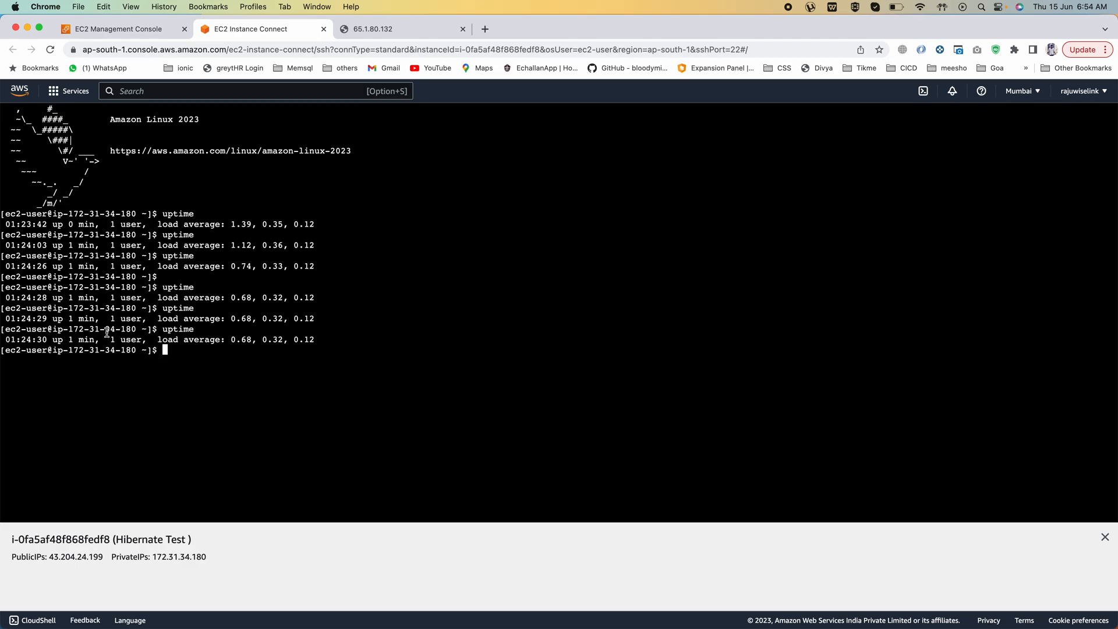
{"action": "left_click_drag", "start_coordinate": [68, 339], "coordinate": [114, 338]}
{"action": "left_click", "coordinate": [131, 28]}
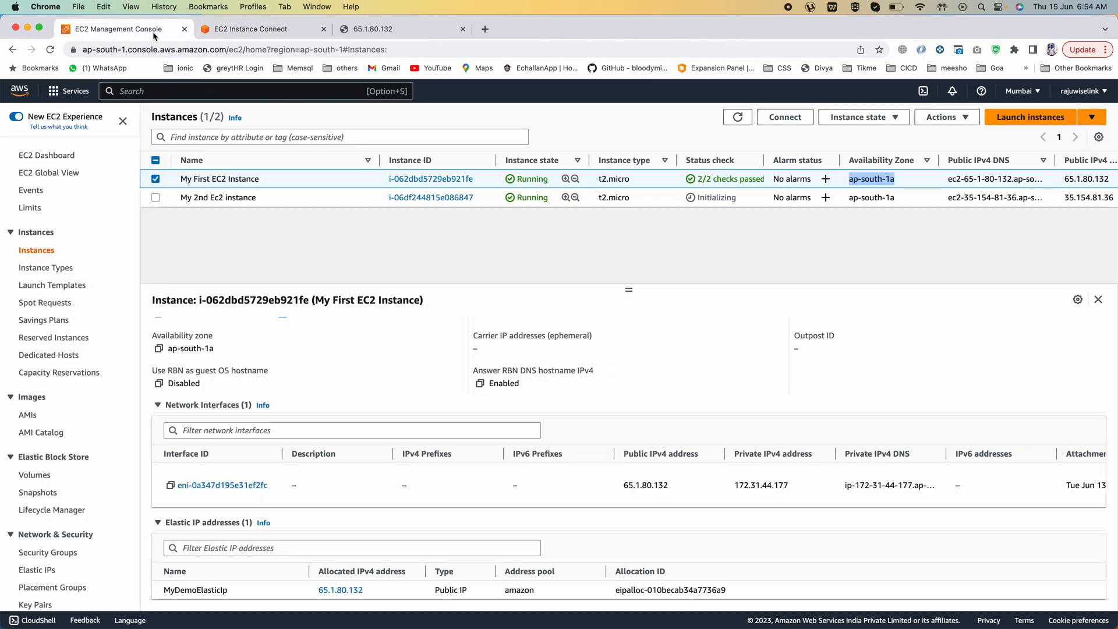
Close the EC2 Instance Connect session tab and refresh the Instances list in the EC2 console.
{"action": "left_click", "coordinate": [285, 28]}
{"action": "left_click", "coordinate": [324, 29]}
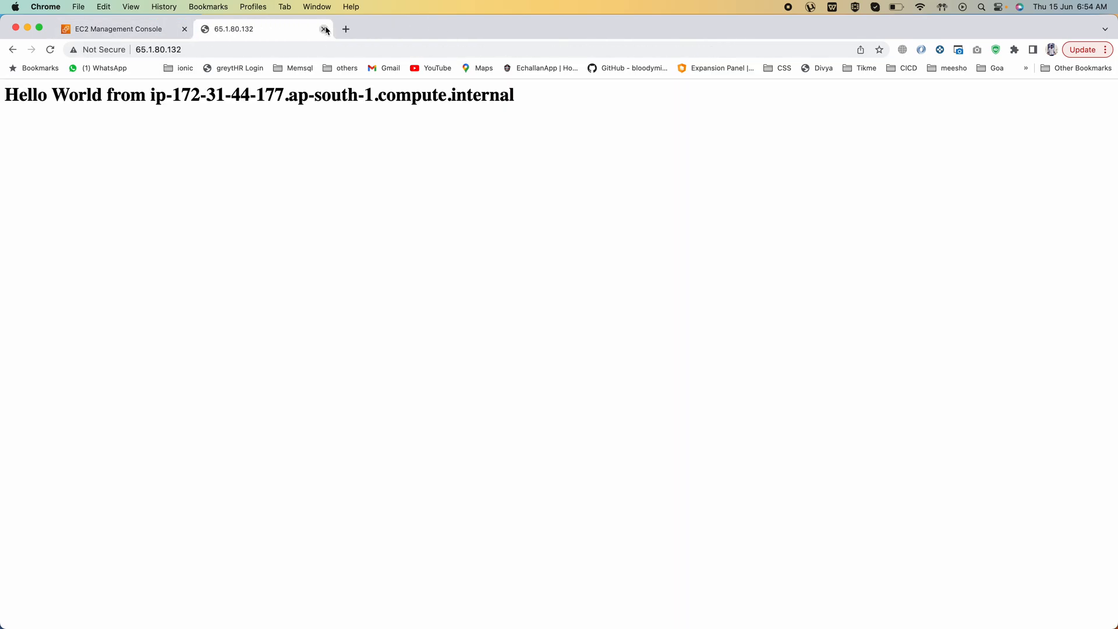
{"action": "left_click", "coordinate": [141, 30]}
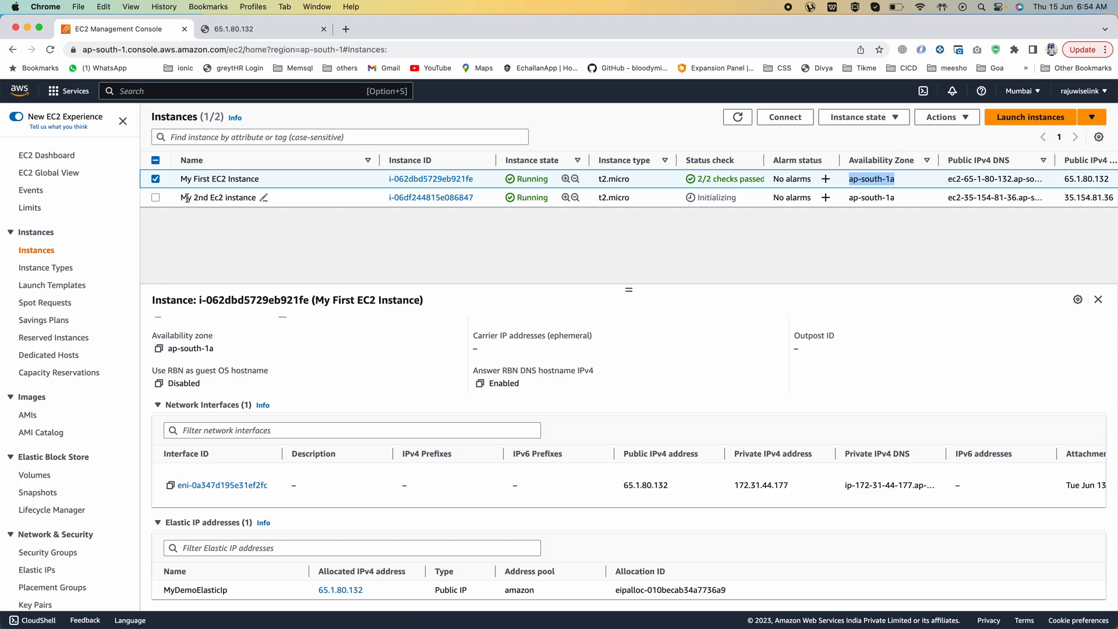
{"action": "left_click", "coordinate": [735, 119]}
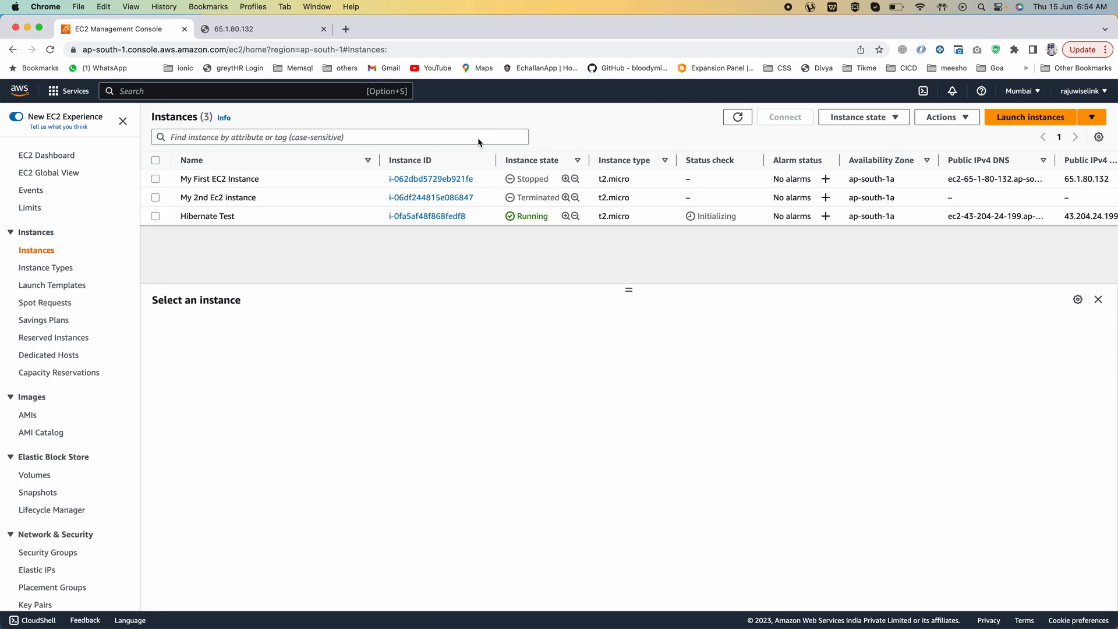
Hibernate the Hibernate Test instance and confirm the operation.
{"action": "left_click", "coordinate": [155, 217]}
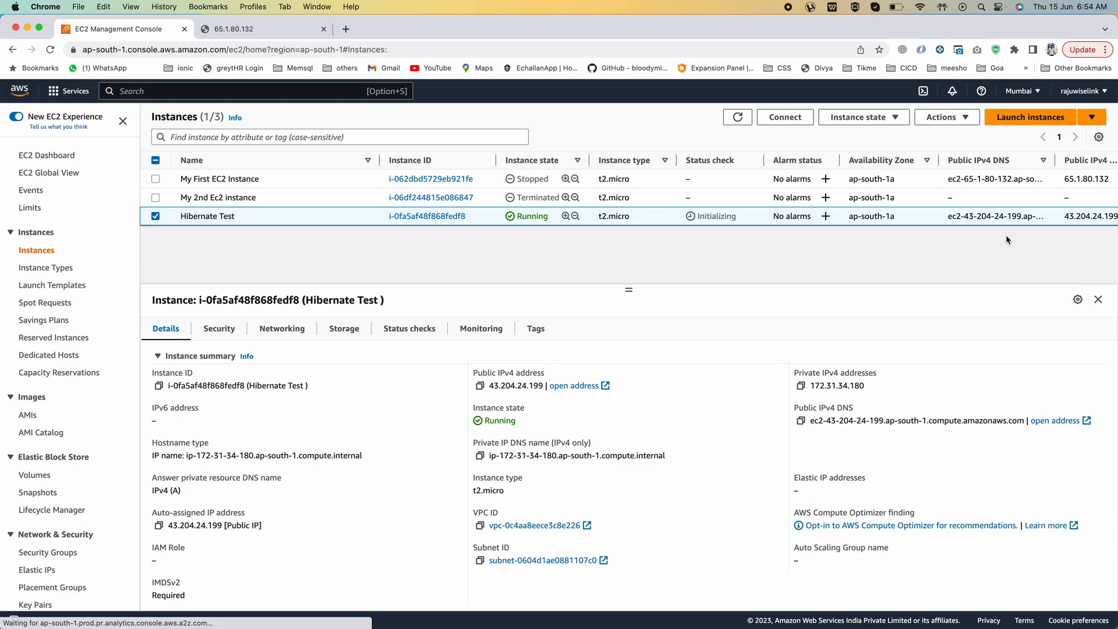
{"action": "left_click", "coordinate": [857, 117]}
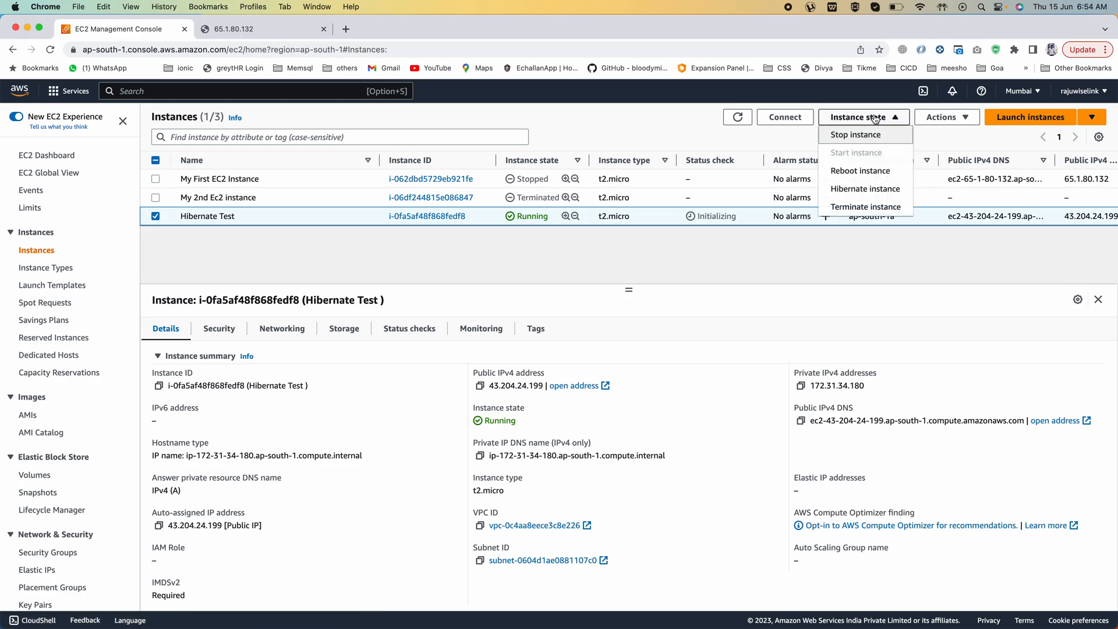
{"action": "left_click", "coordinate": [868, 189]}
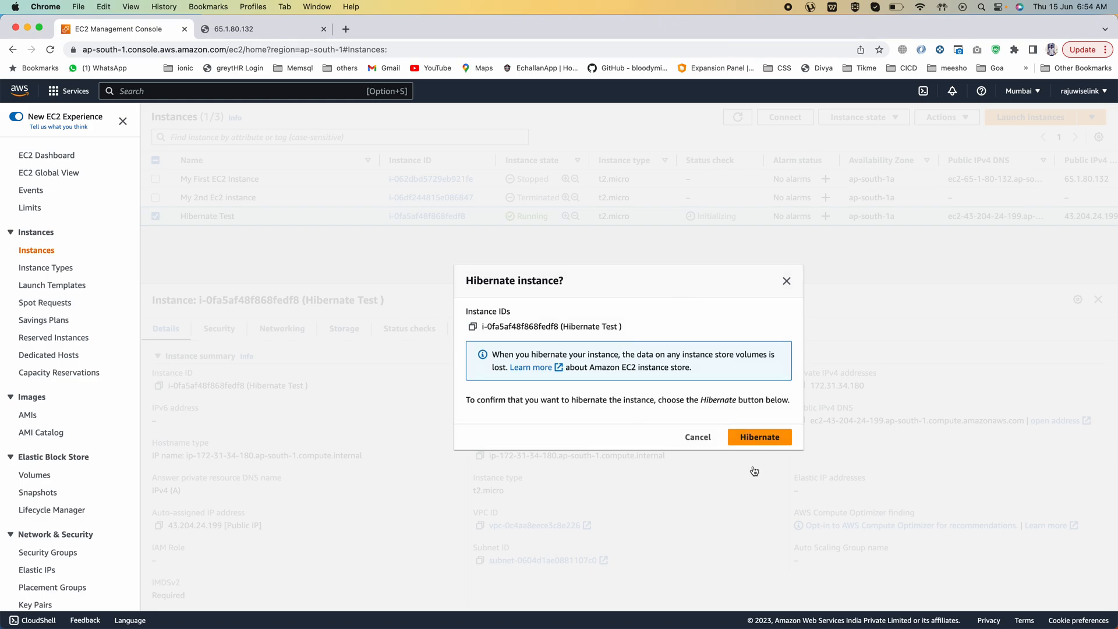
{"action": "left_click", "coordinate": [766, 440]}
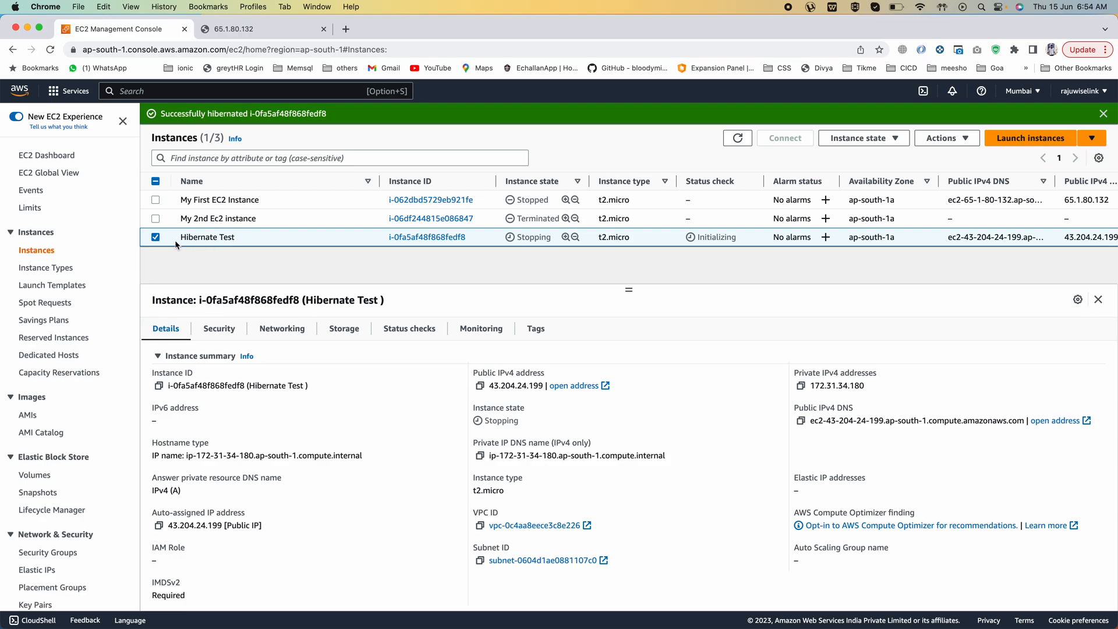
Examine the storage details of the Hibernate Test instance, including its root device type and attached block device.
{"action": "mouse_move", "coordinate": [180, 241]}
{"action": "left_mouse_down"}
{"action": "mouse_move", "coordinate": [239, 242]}
{"action": "mouse_move", "coordinate": [236, 255]}
{"action": "left_mouse_up"}
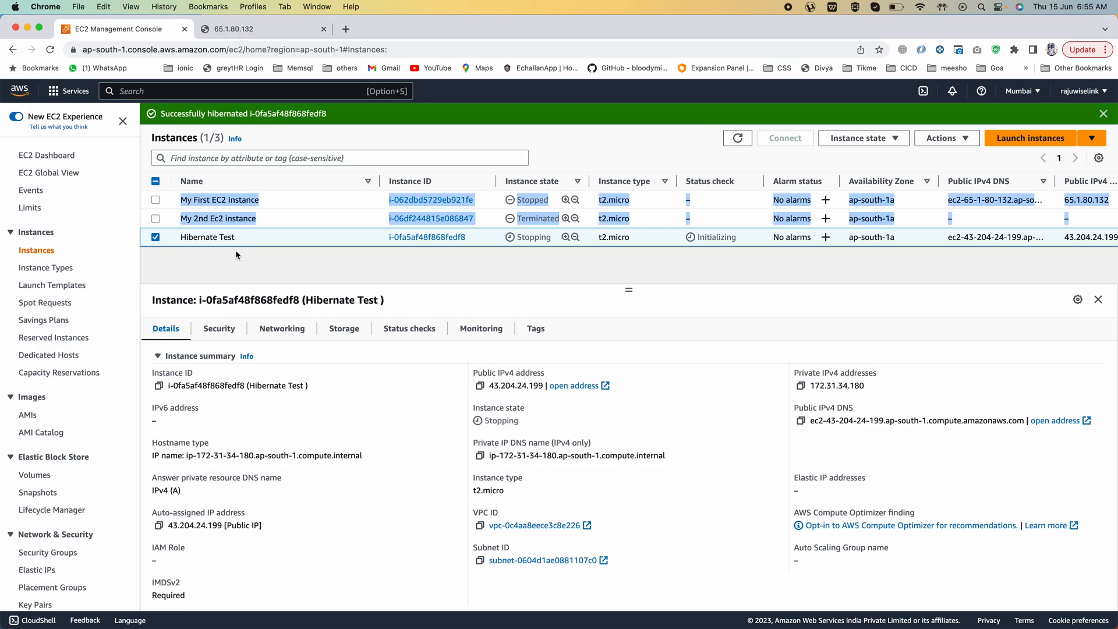
{"action": "left_click", "coordinate": [185, 267]}
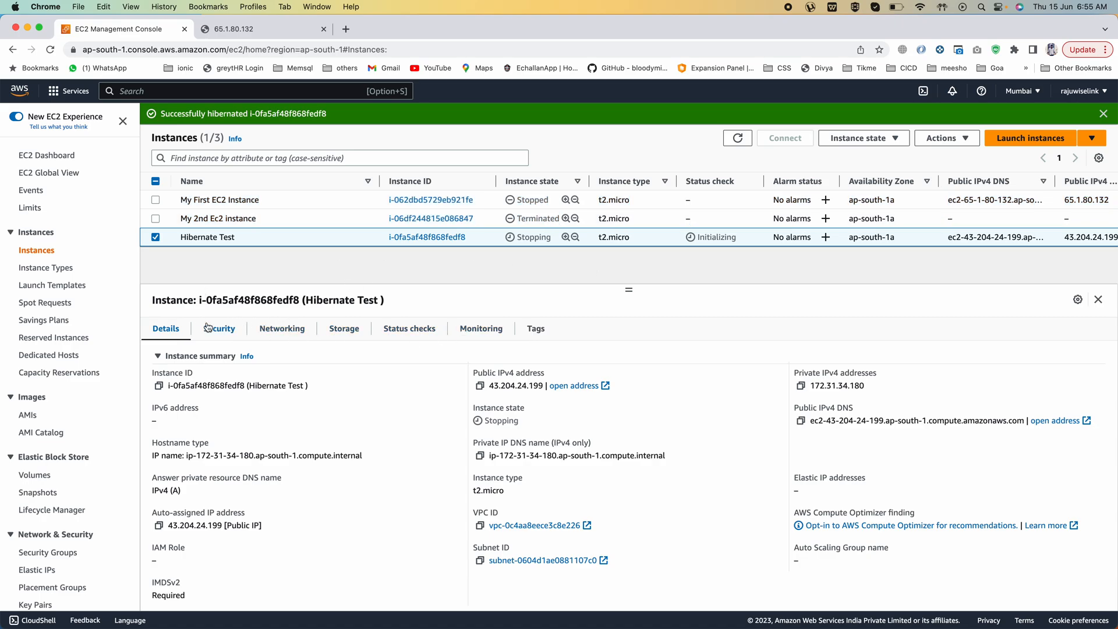
{"action": "left_click", "coordinate": [333, 329]}
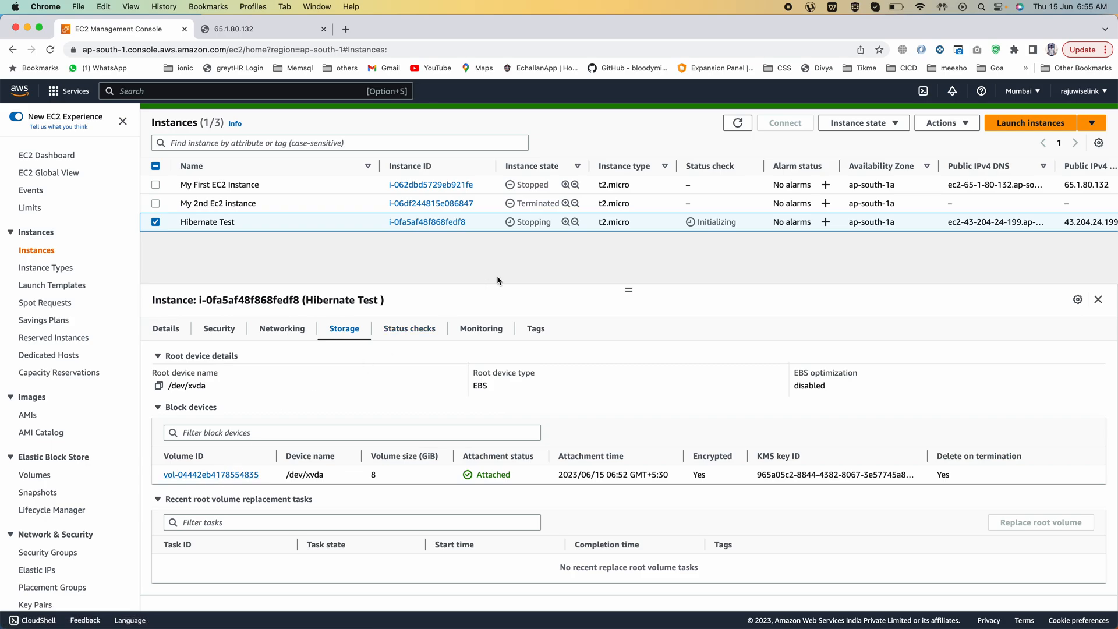
{"action": "double_click", "coordinate": [493, 377]}
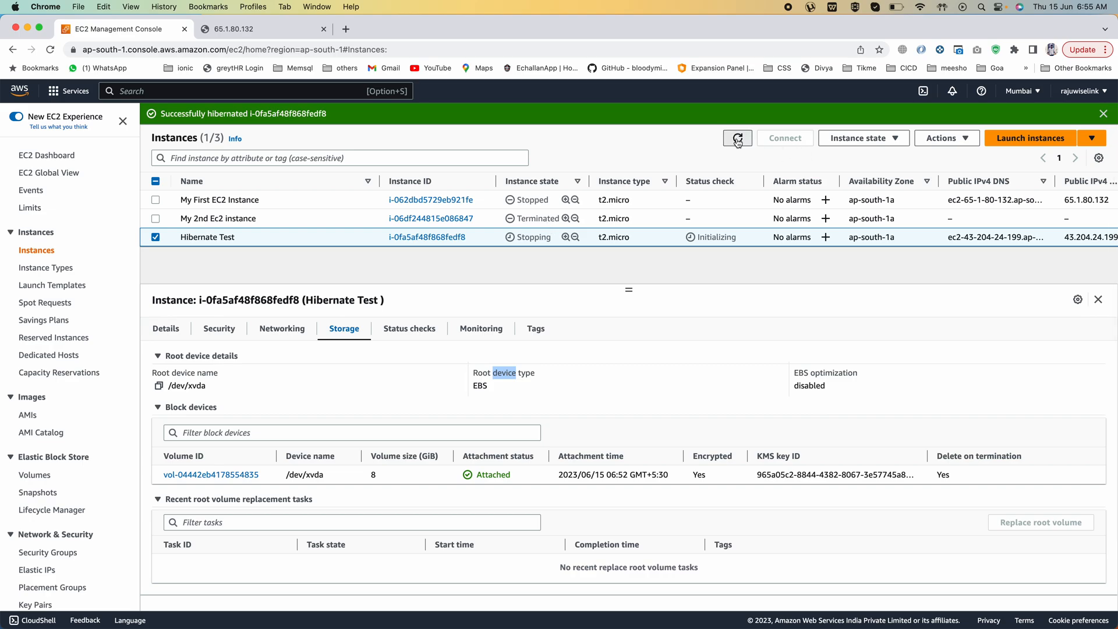
Refresh the Instances list twice and check the state of the Hibernate Test instance after each refresh.
{"action": "left_click", "coordinate": [738, 141]}
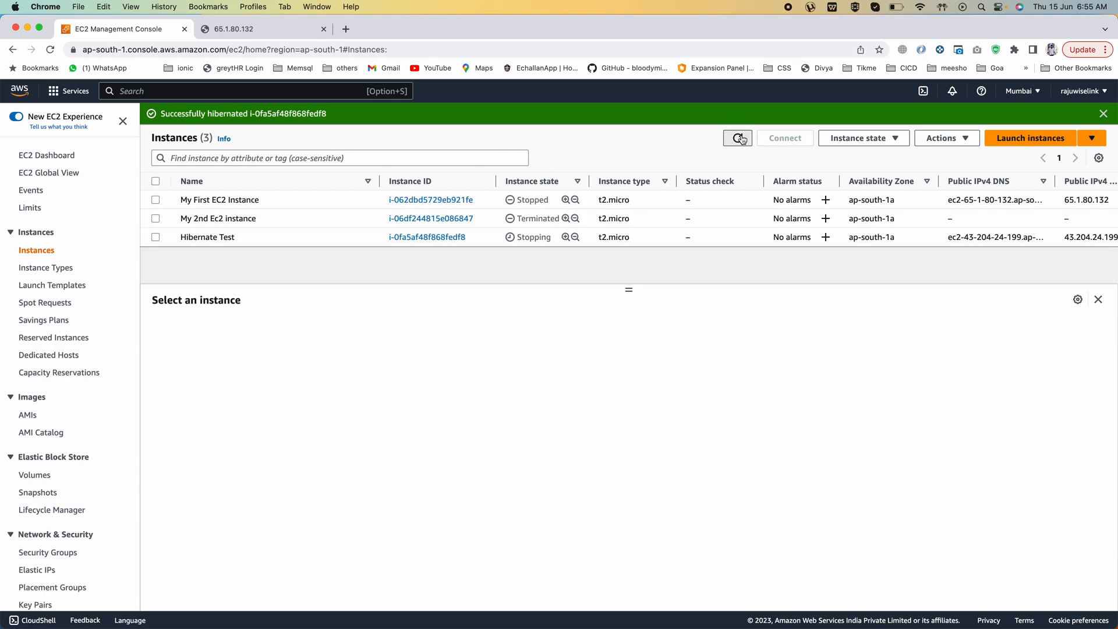
{"action": "left_click", "coordinate": [522, 237]}
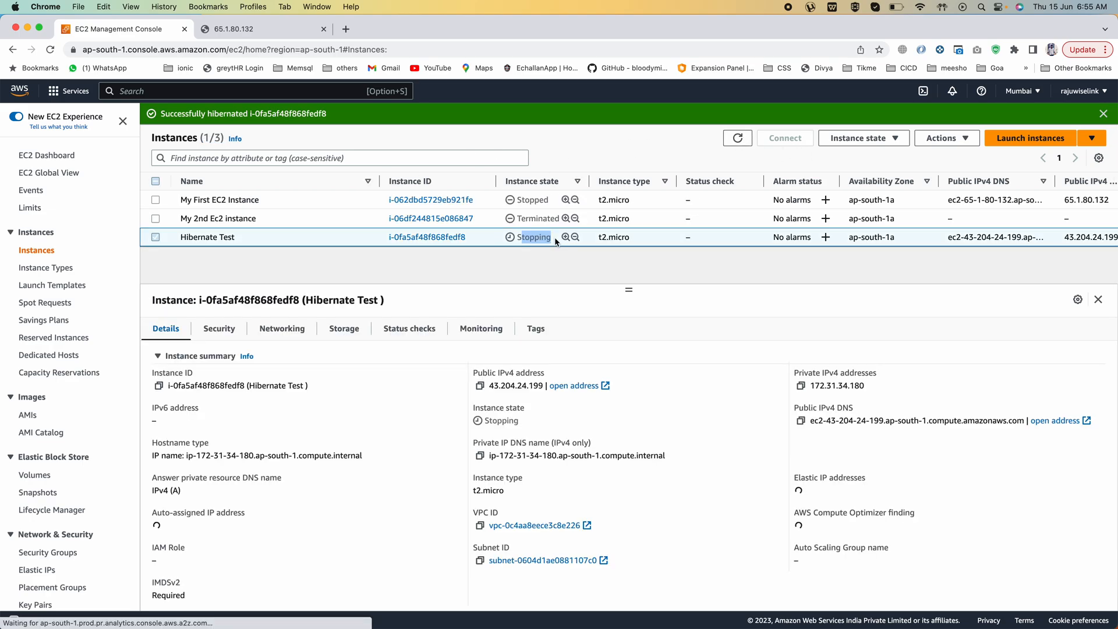
{"action": "left_click", "coordinate": [737, 138]}
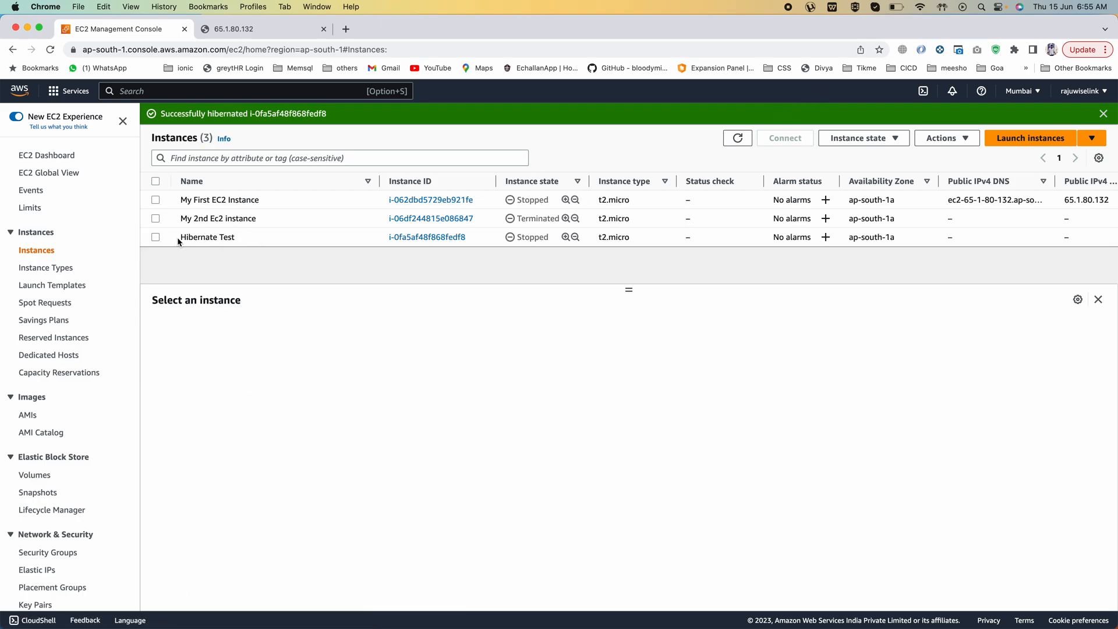
{"action": "left_click_drag", "start_coordinate": [539, 239], "coordinate": [515, 239]}
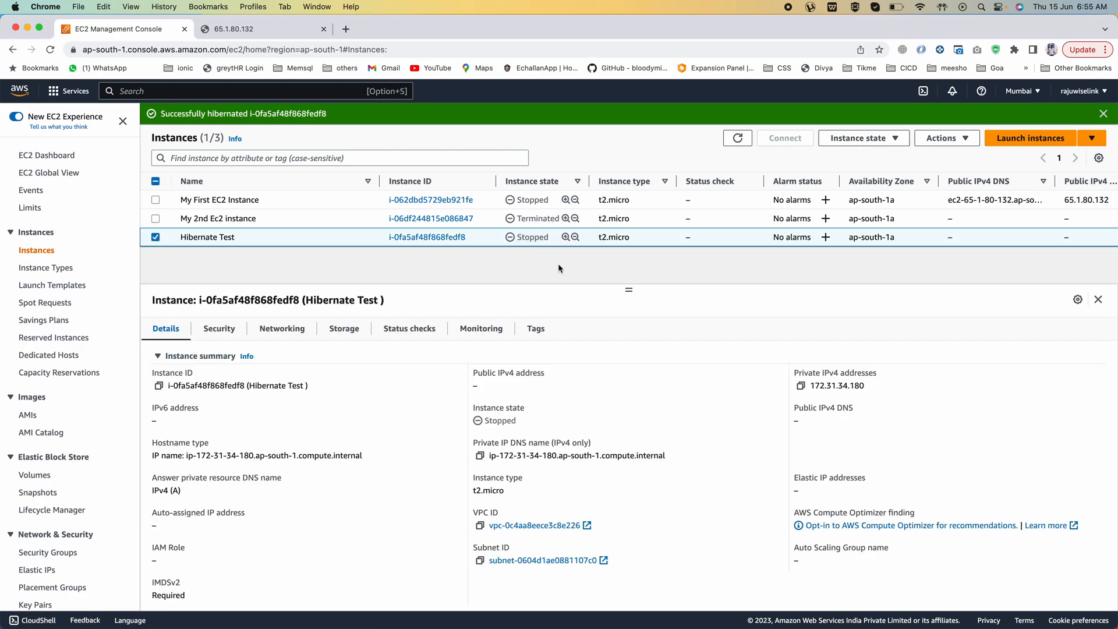
Start the Hibernate Test instance and refresh the Instances list until it is running.
{"action": "left_click", "coordinate": [155, 237]}
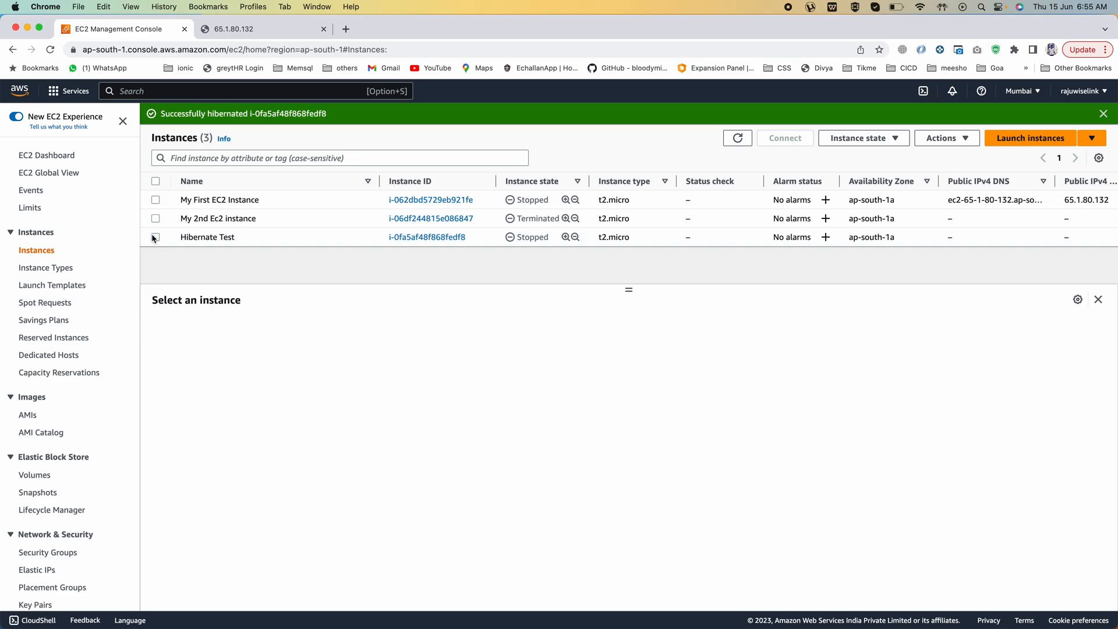
{"action": "left_click", "coordinate": [155, 237]}
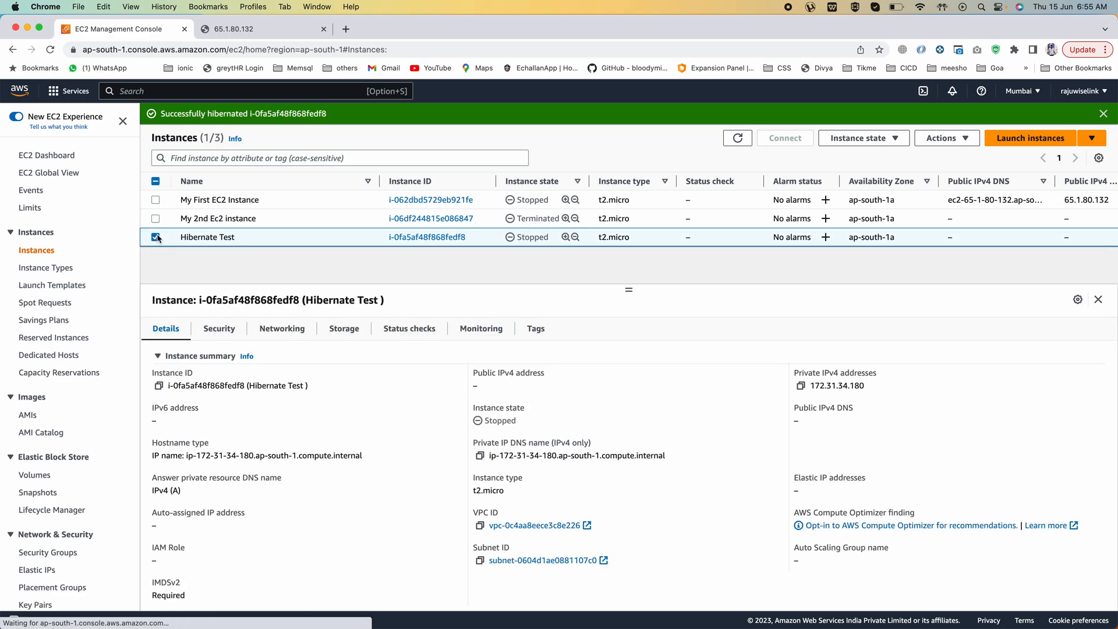
{"action": "left_click", "coordinate": [866, 139]}
{"action": "left_click", "coordinate": [851, 173]}
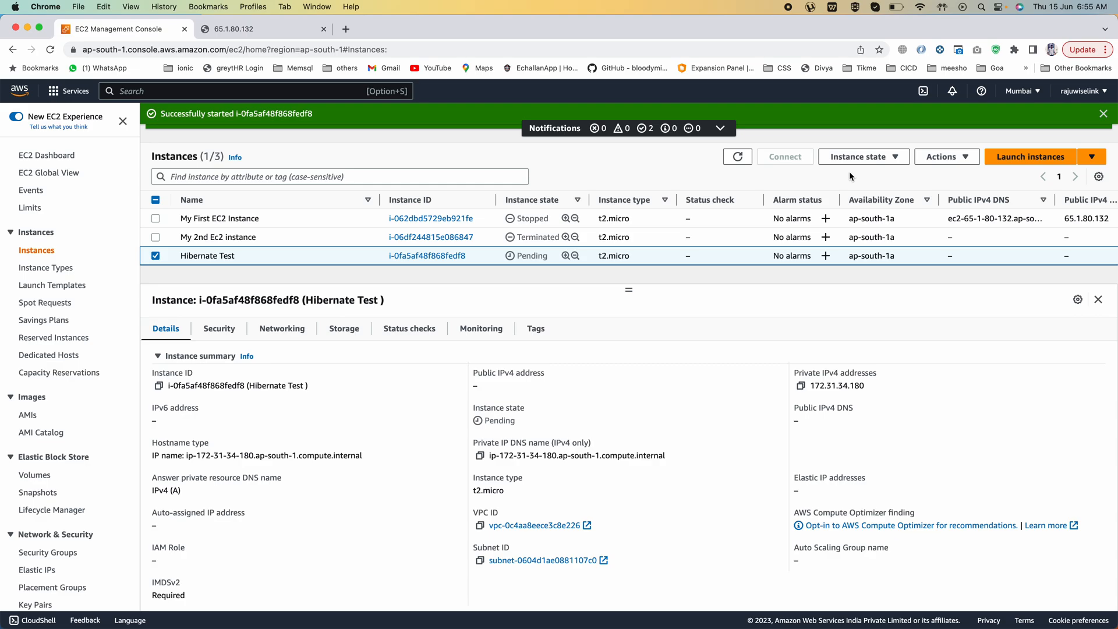
{"action": "left_click", "coordinate": [737, 157]}
{"action": "left_click", "coordinate": [738, 157]}
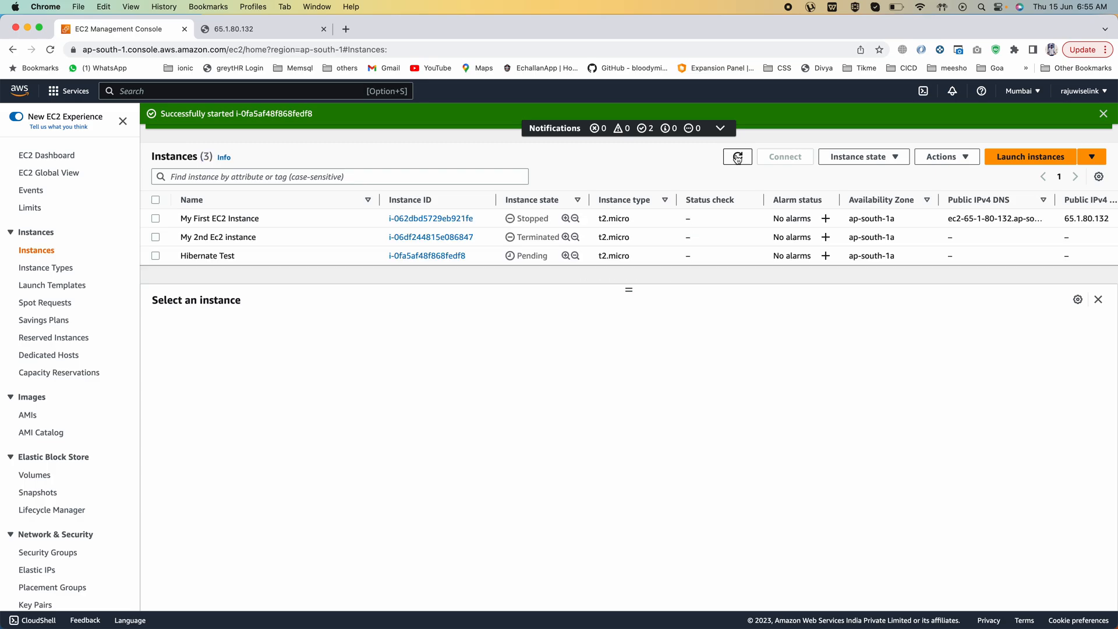
{"action": "left_click", "coordinate": [737, 157]}
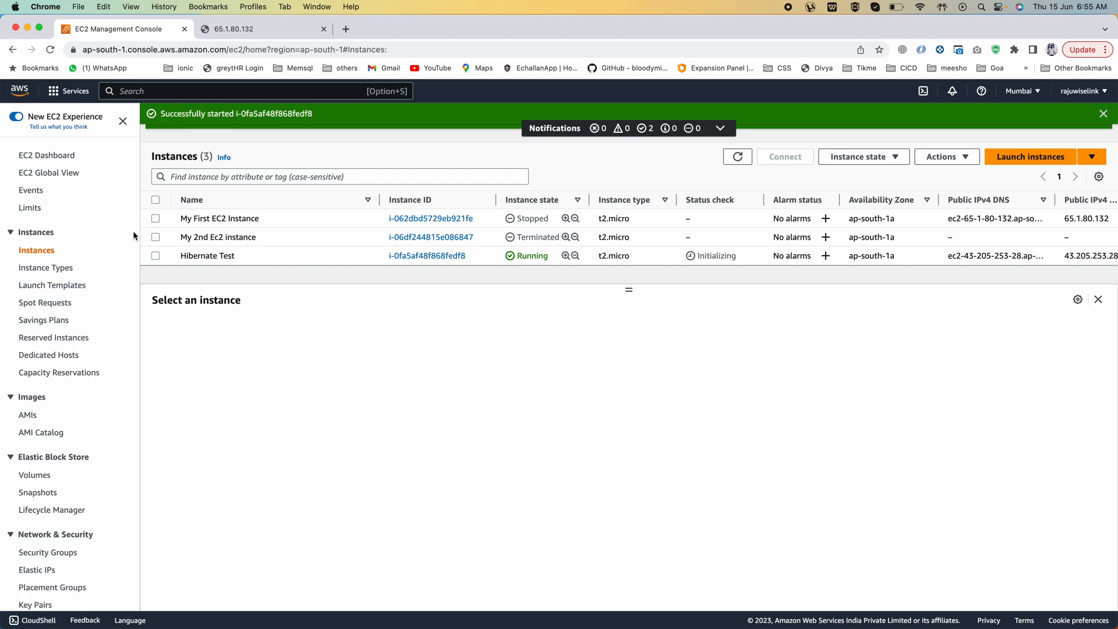
Connect to the Hibernate Test instance through EC2 Instance Connect with the user name ec2-user.
{"action": "left_click", "coordinate": [154, 256]}
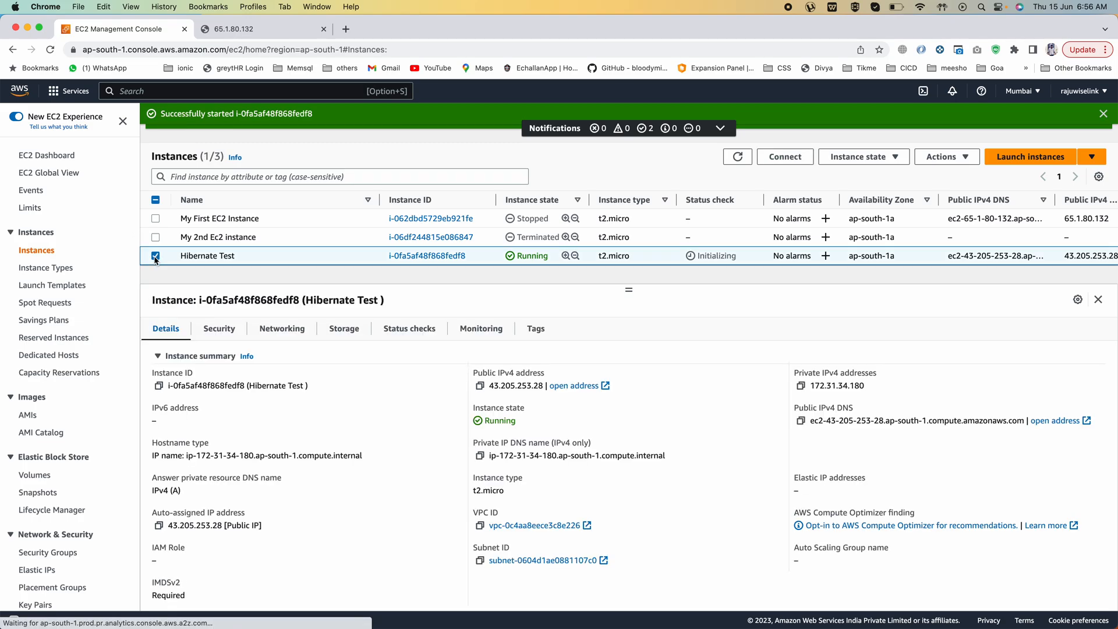
{"action": "left_click", "coordinate": [784, 157]}
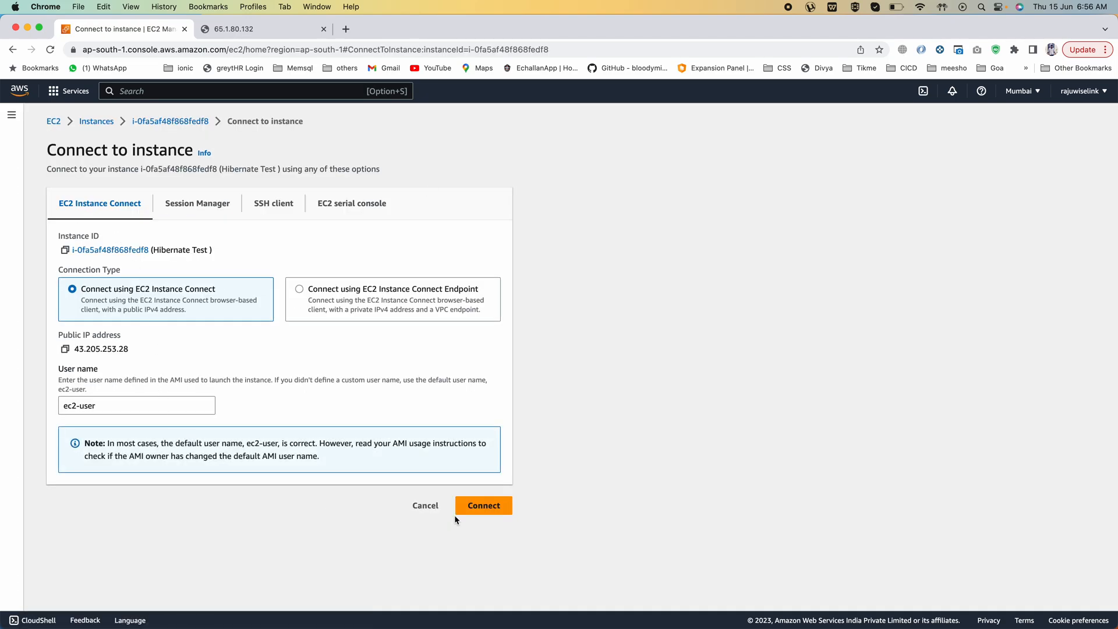
{"action": "left_click", "coordinate": [486, 506]}
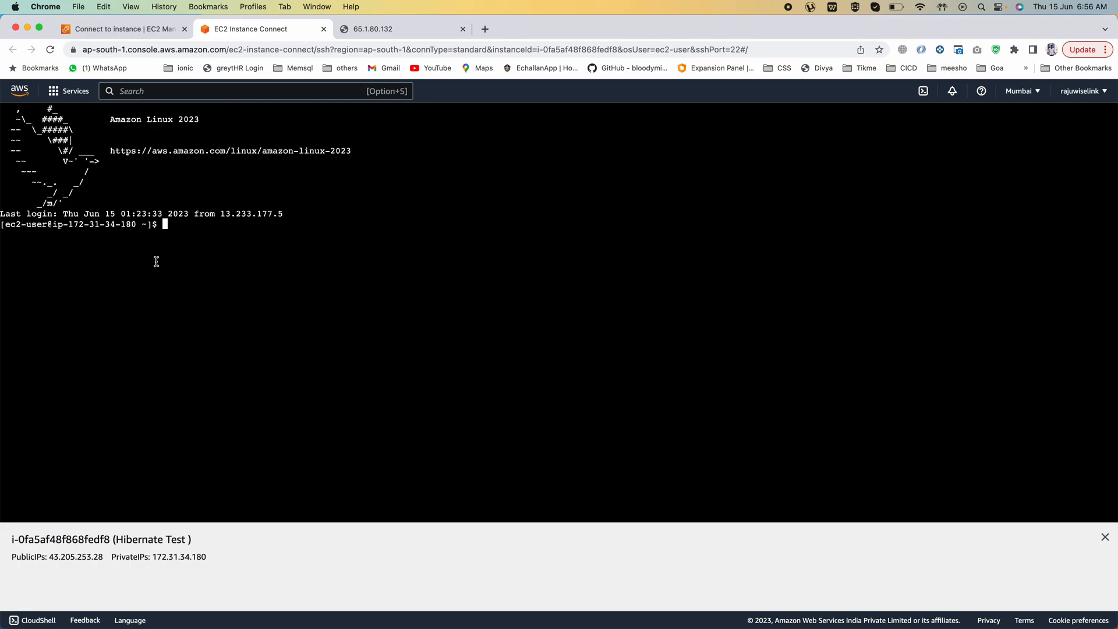
Run the uptime command on the restarted Hibernate Test instance and examine the reported running time.
{"action": "type", "text": "uptime"}
{"action": "key", "text": "Return"}
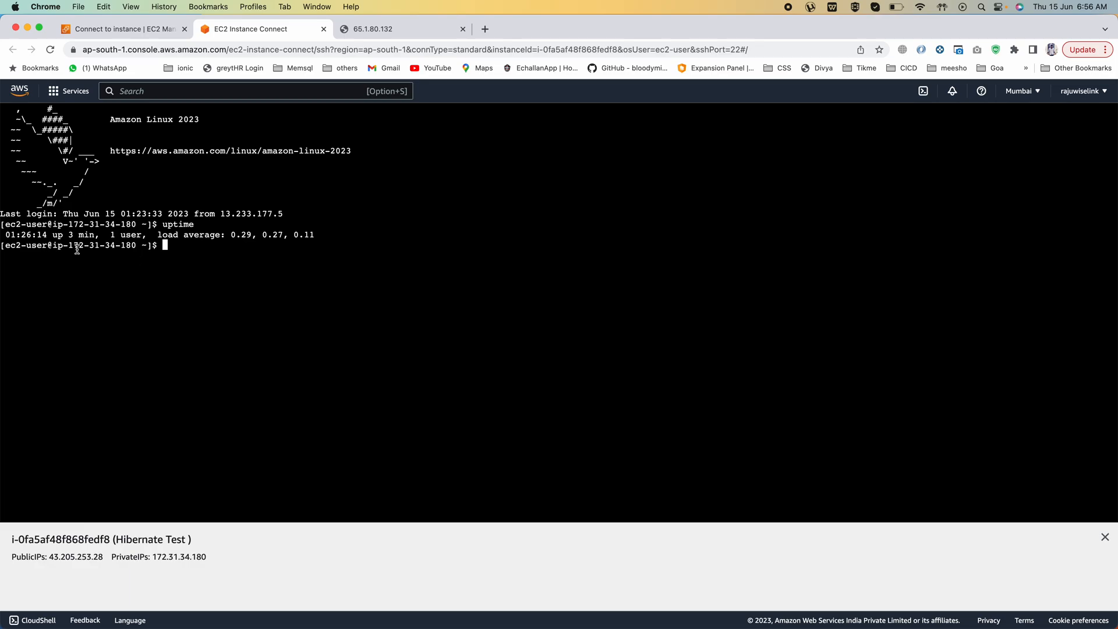
{"action": "left_click_drag", "start_coordinate": [62, 234], "coordinate": [99, 234]}
{"action": "left_click", "coordinate": [98, 233]}
Rerun uptime in the new session and compare its time and running duration with the previous output.
{"action": "key", "text": "Up"}
{"action": "key", "text": "Return"}
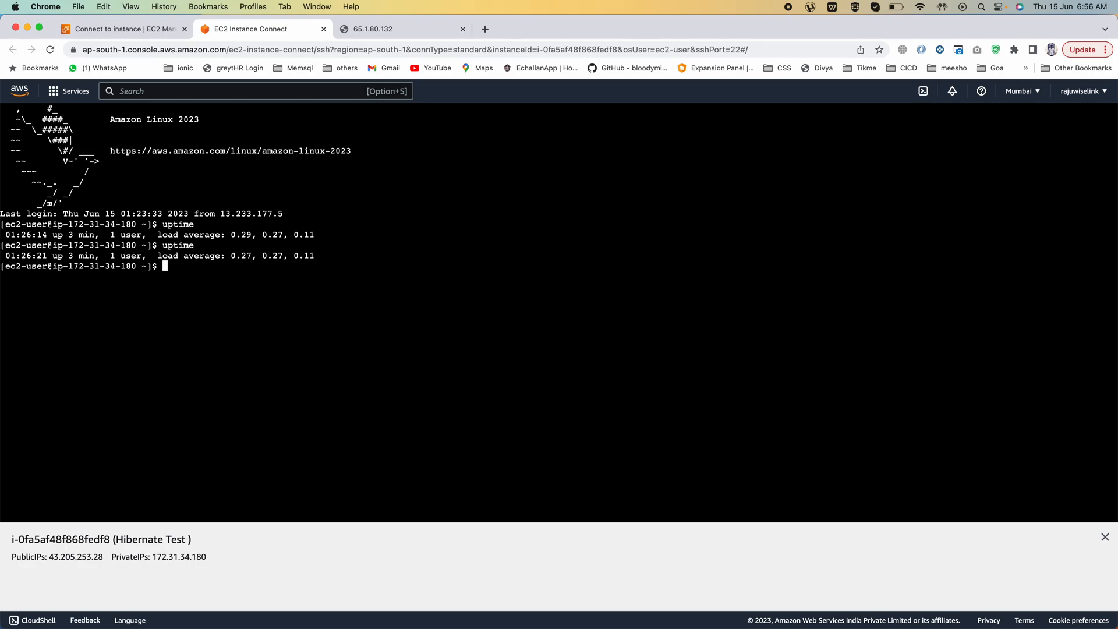
{"action": "left_click_drag", "start_coordinate": [3, 255], "coordinate": [193, 256]}
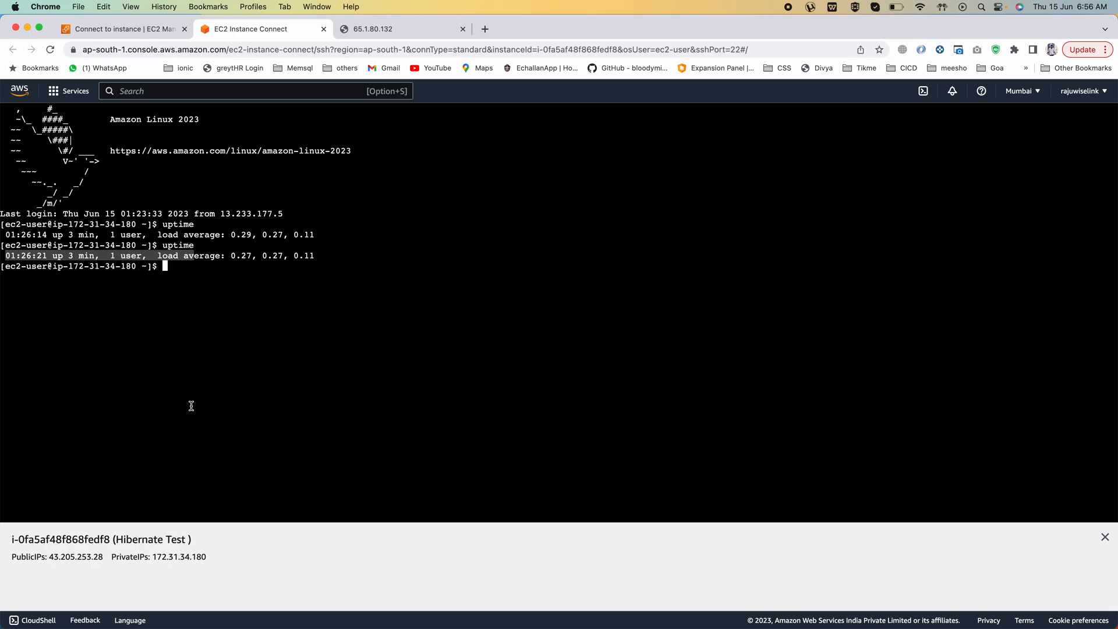
{"action": "left_click", "coordinate": [74, 260]}
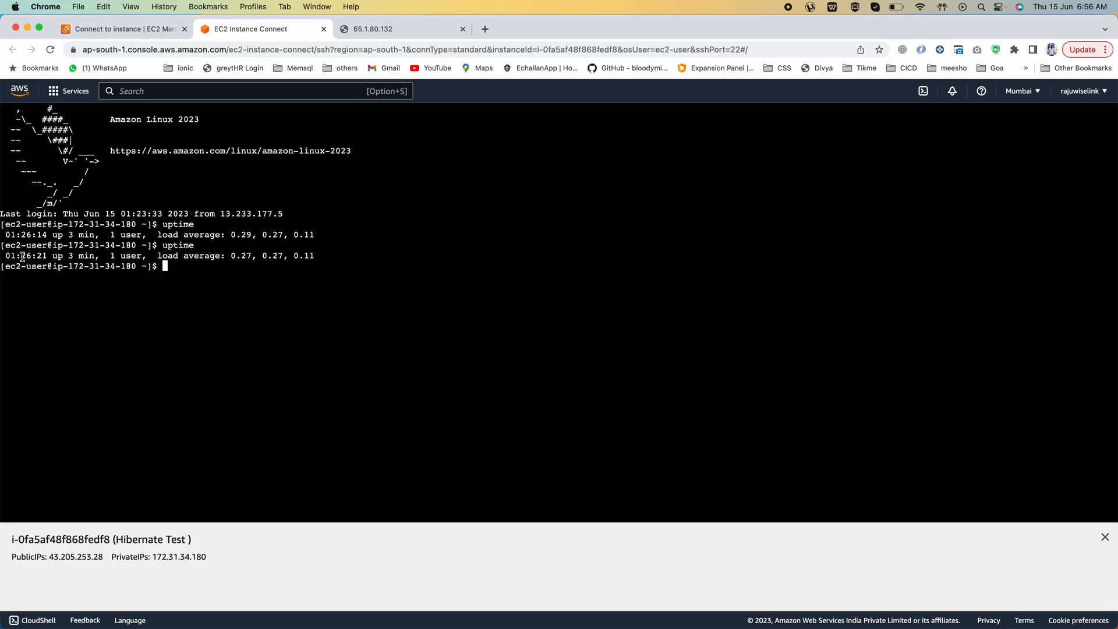
{"action": "left_click_drag", "start_coordinate": [5, 254], "coordinate": [318, 253]}
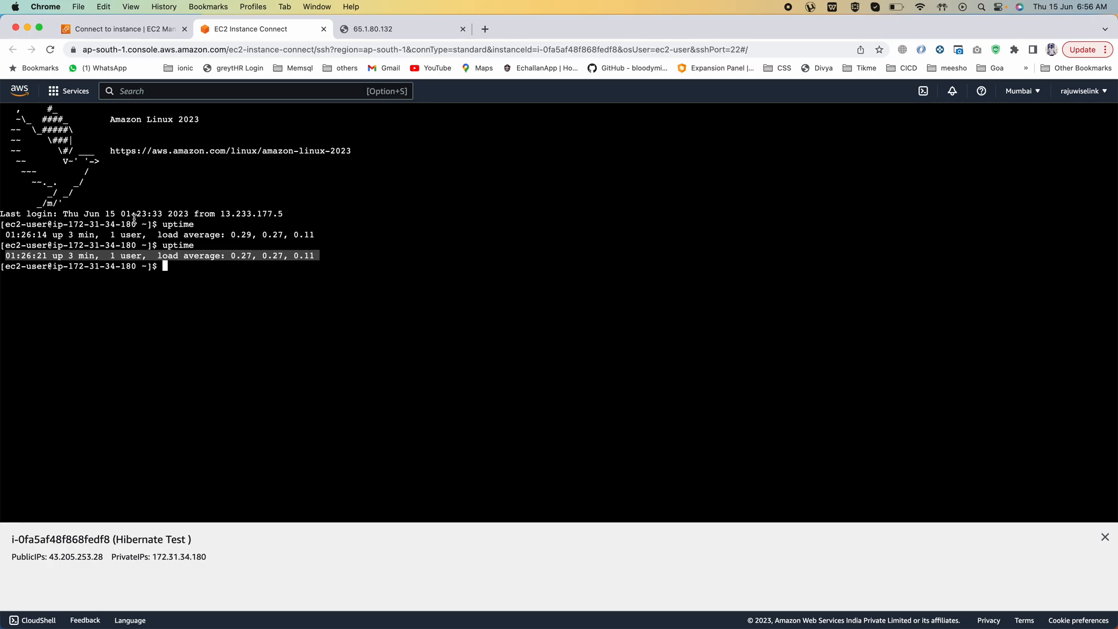
{"action": "left_click", "coordinate": [74, 256]}
{"action": "left_click_drag", "start_coordinate": [64, 256], "coordinate": [135, 258]}
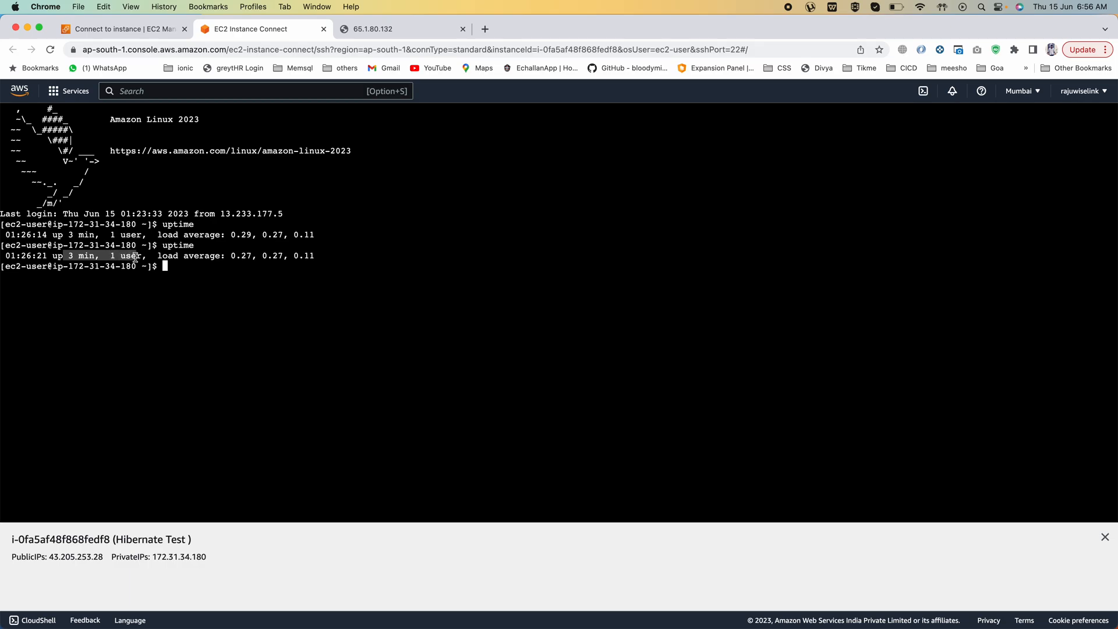
Run uptime a third time in this session and examine the newest output line.
{"action": "key", "text": "Up"}
{"action": "key", "text": "Return"}
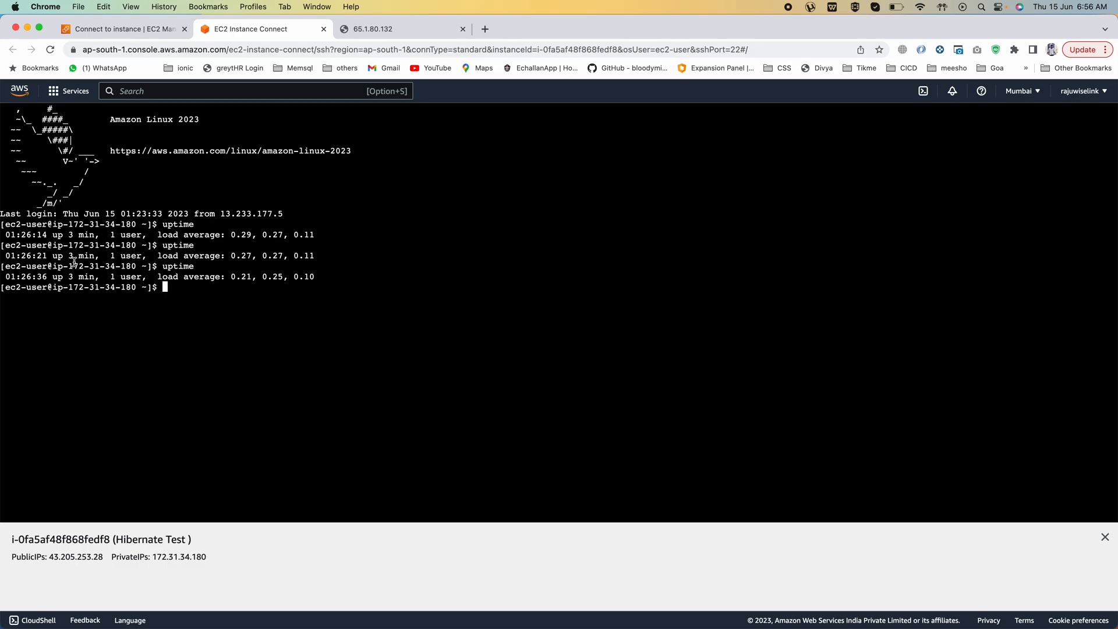
{"action": "left_click_drag", "start_coordinate": [22, 273], "coordinate": [168, 278]}
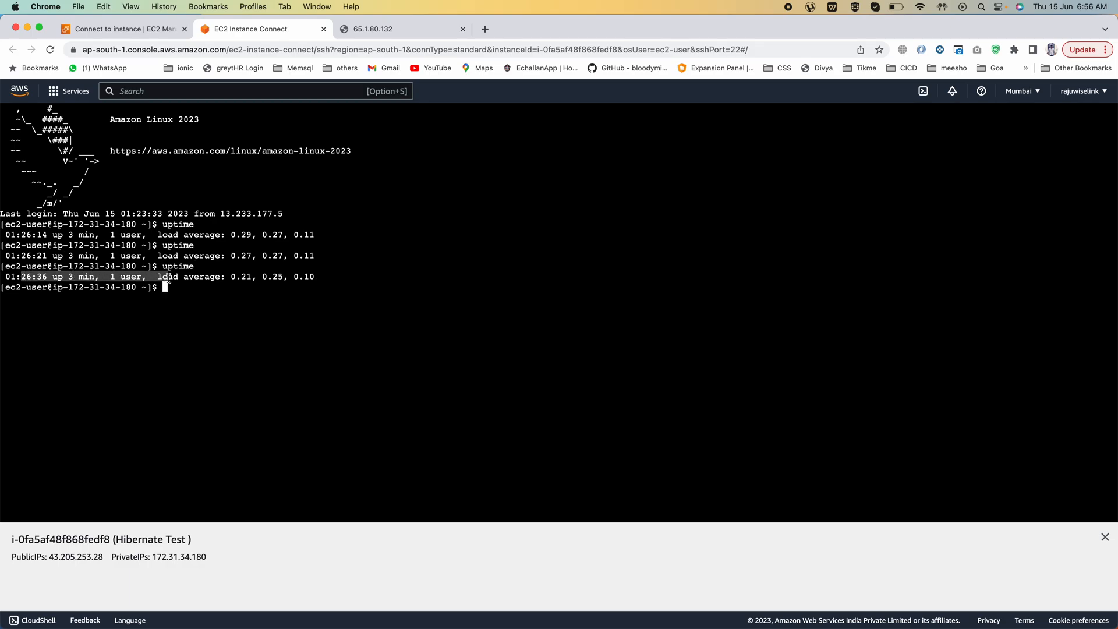
{"action": "left_click", "coordinate": [163, 314]}
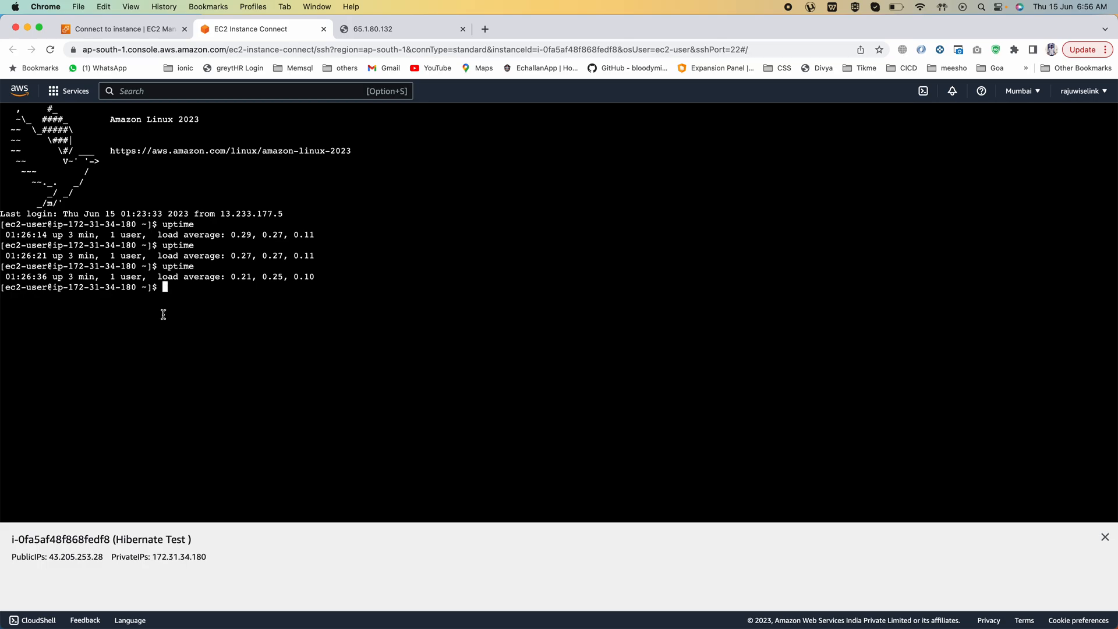
Leave the terminal session, switch to the EC2 presentation in PowerPoint and display slide 28, Private vs Public IP (IPv4) Example.
{"action": "left_click", "coordinate": [127, 30]}
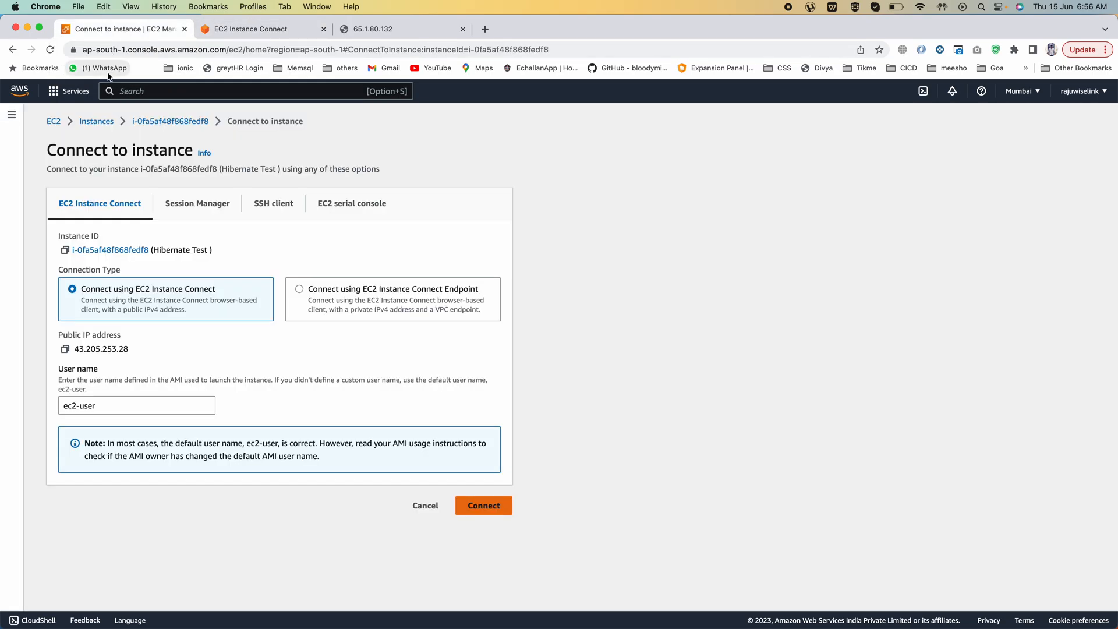
{"action": "key", "text": "super+Tab"}
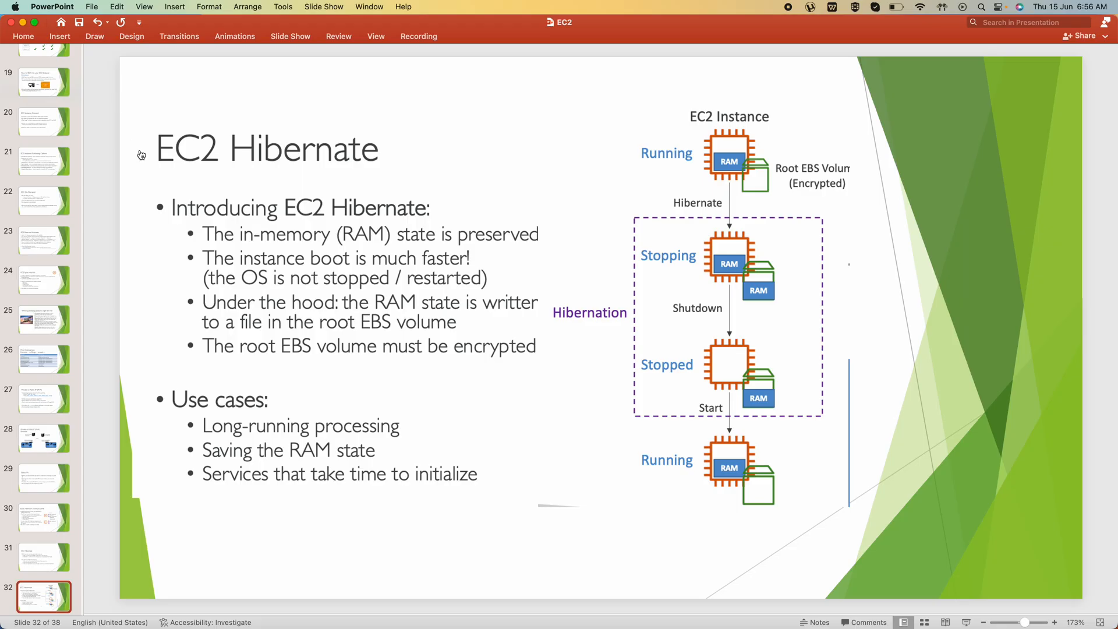
{"action": "left_click", "coordinate": [44, 434]}
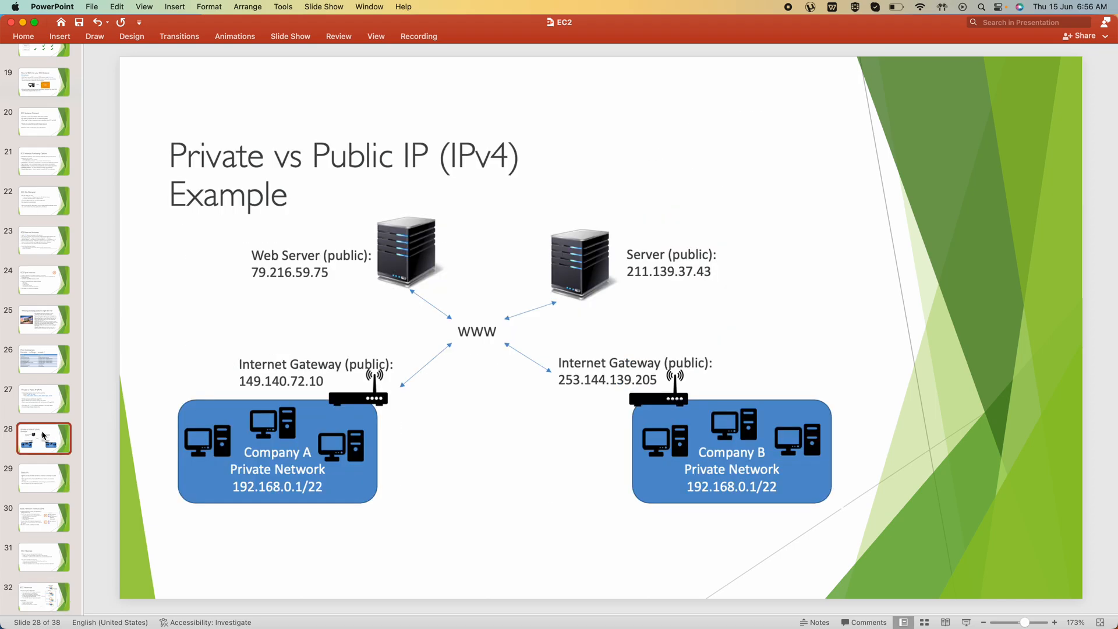
{"action": "left_click", "coordinate": [56, 403]}
{"action": "left_click", "coordinate": [43, 438]}
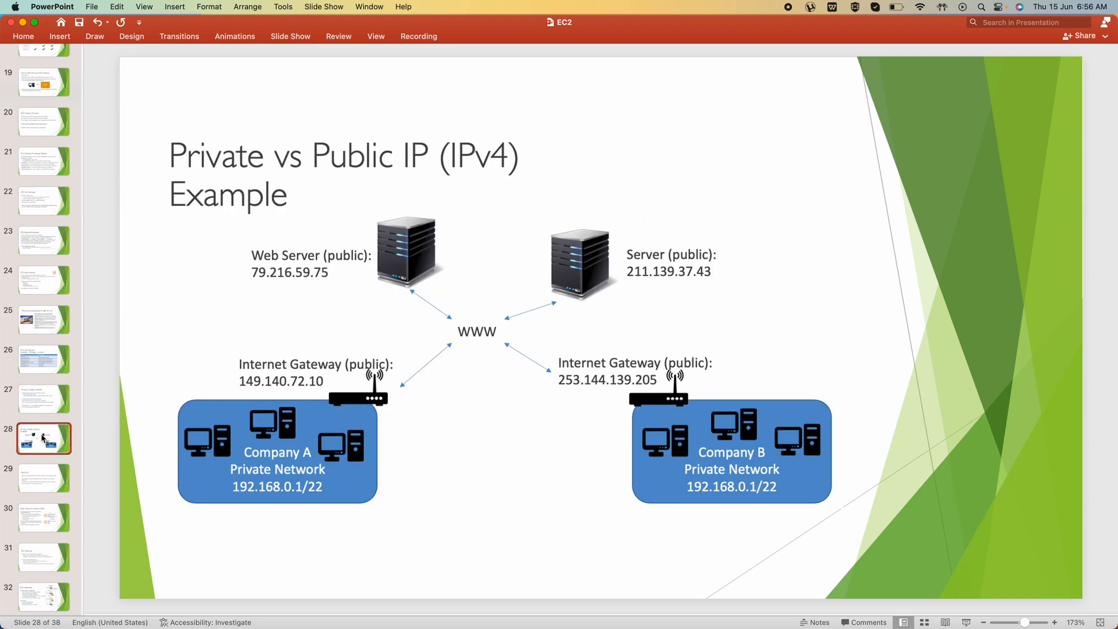